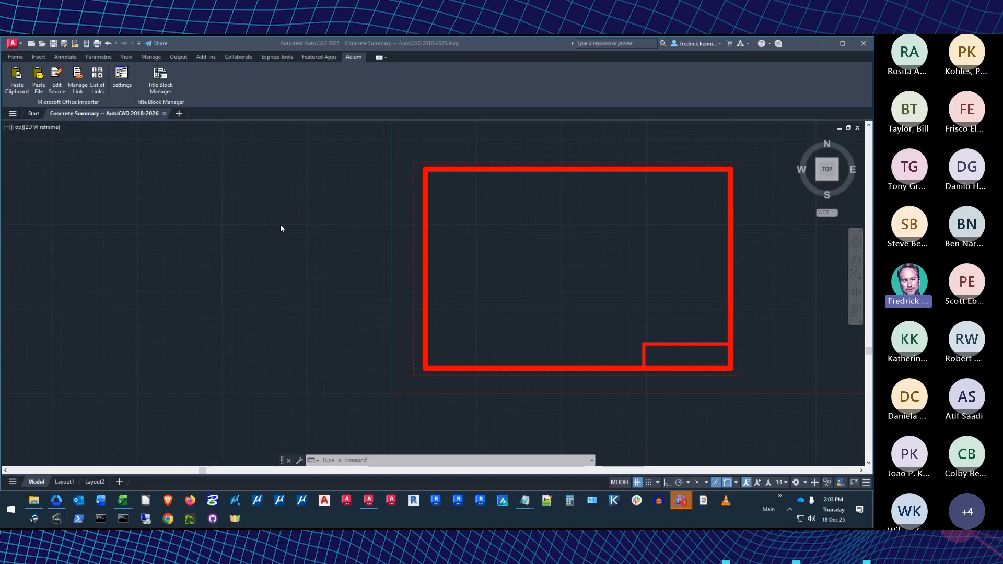
# - Switch to the Concrete Summary workbook in Excel and copy the range A1:J26
pyautogui.click(350, 55)
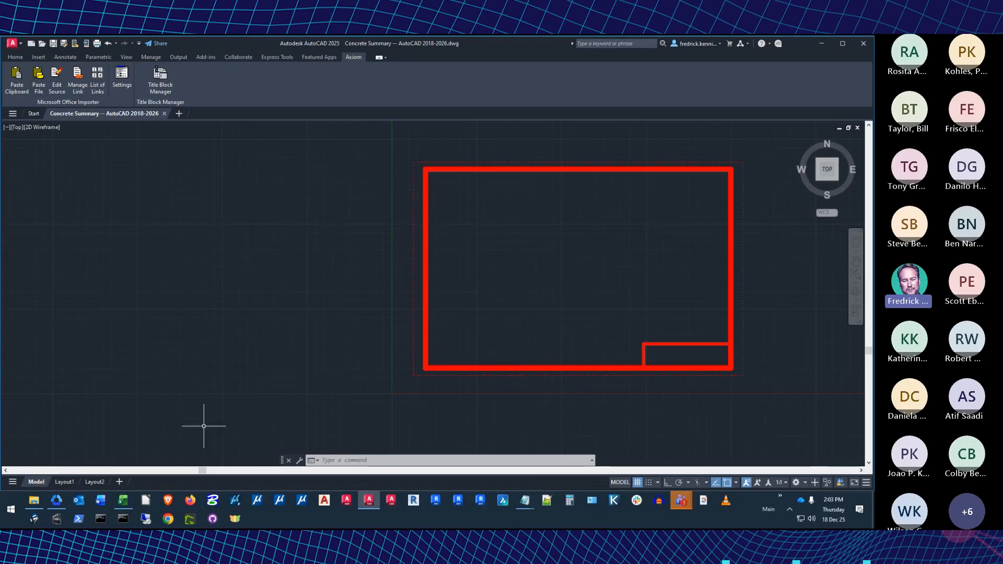
pyautogui.click(123, 500)
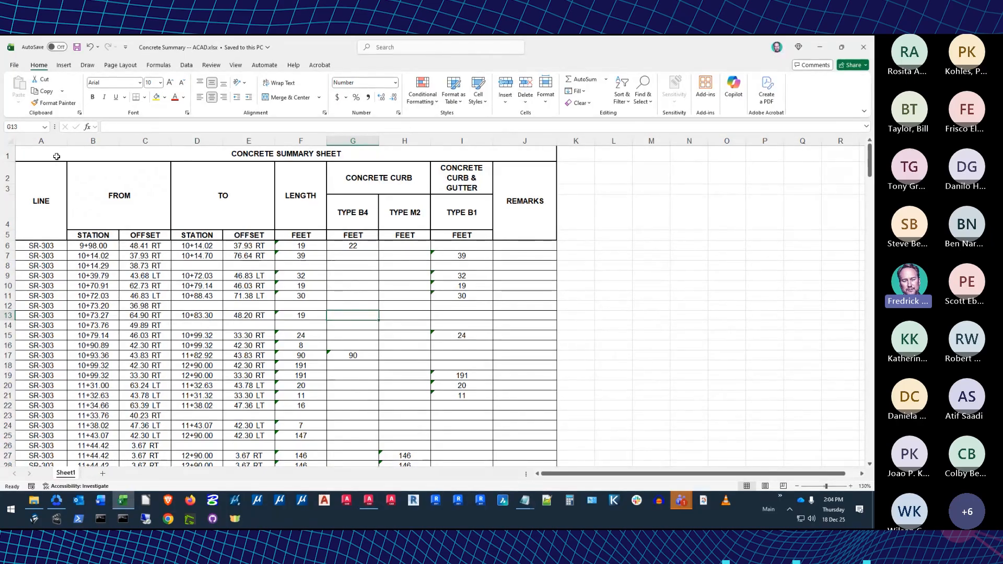
pyautogui.moveTo(52, 156); pyautogui.dragTo(92, 446)
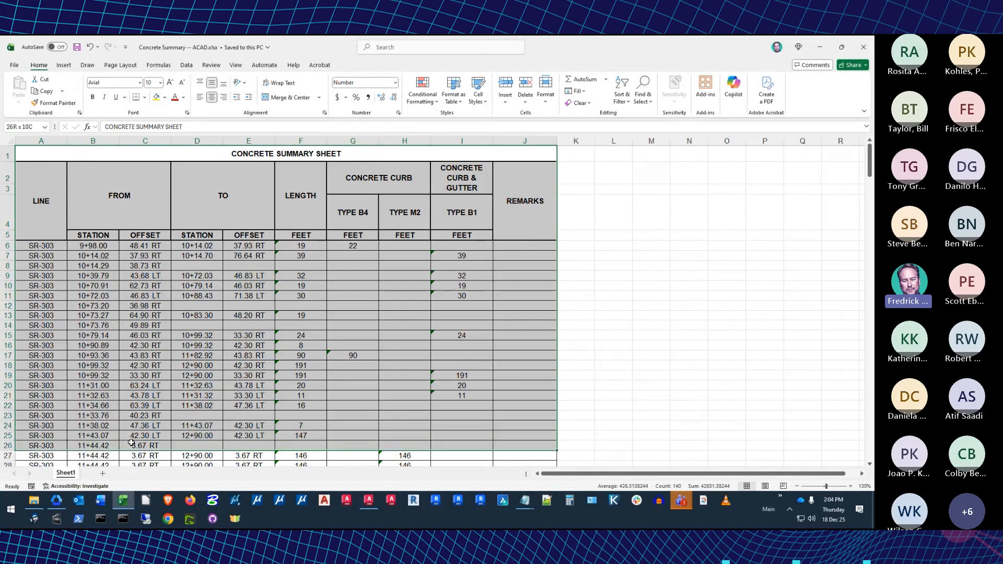
pyautogui.rightClick(143, 191)
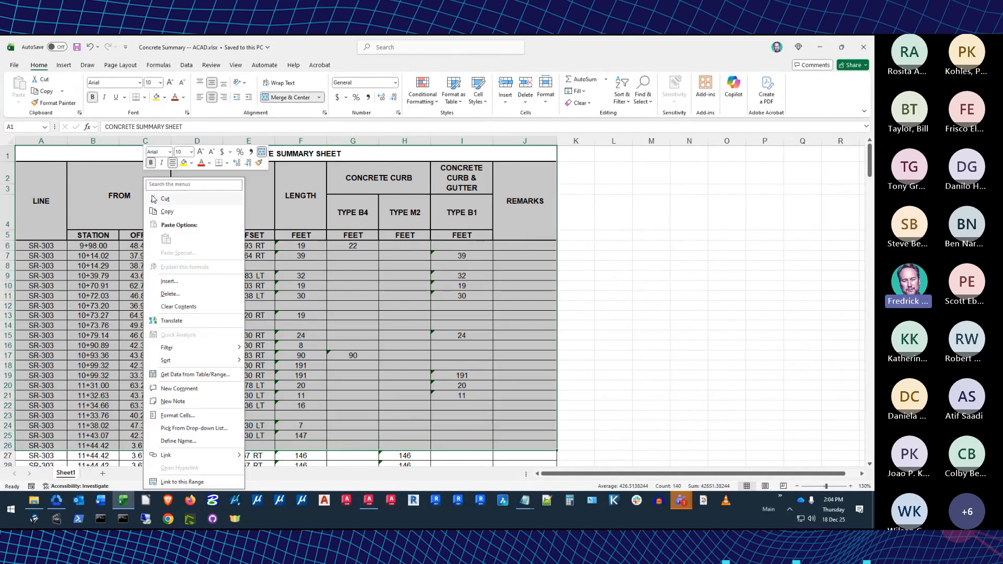
pyautogui.click(167, 212)
# - Switch to AutoCAD and paste the copied Excel range as a linked table beside the red sheet border, using the default paste scale
pyautogui.click(371, 501)
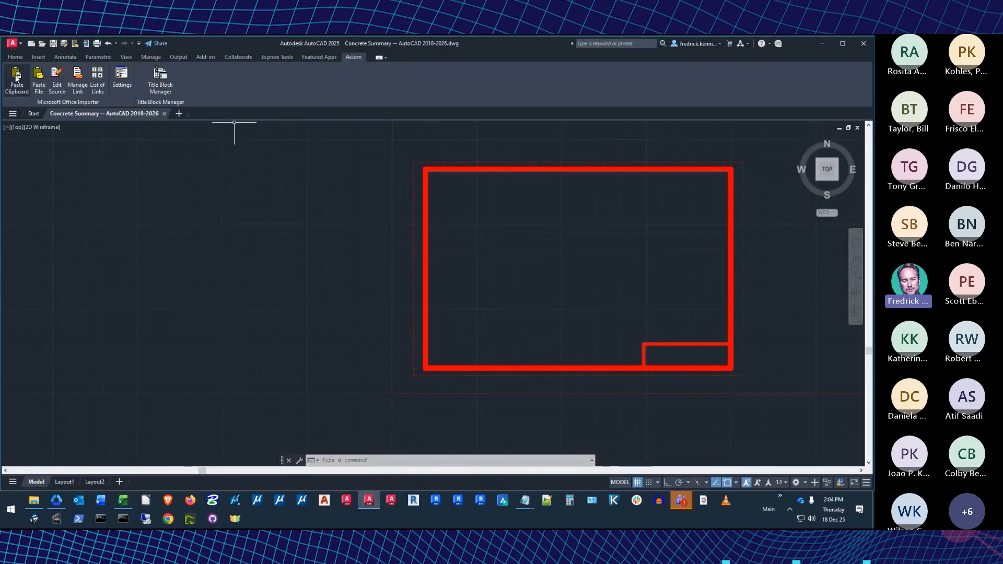
pyautogui.click(16, 76)
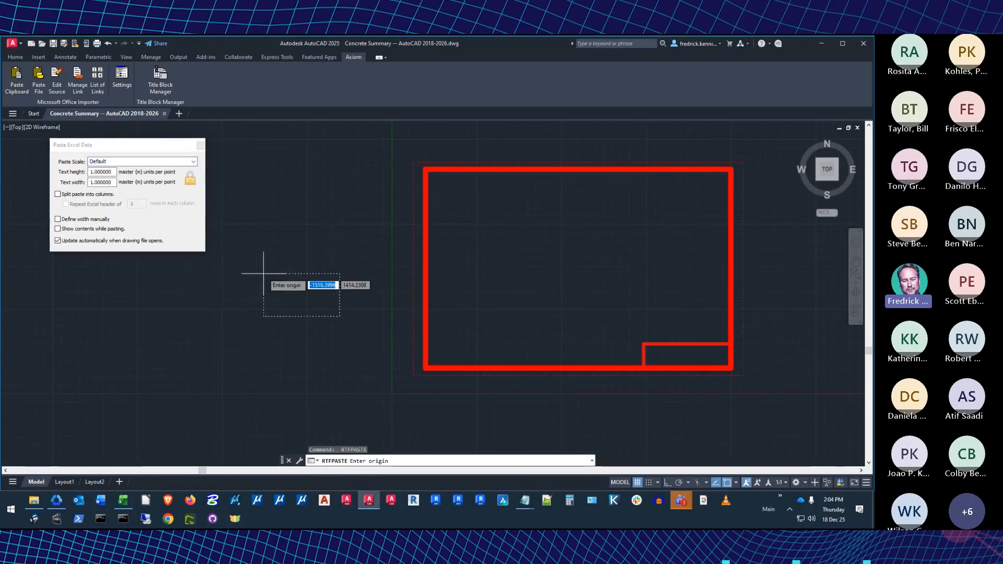
pyautogui.click(250, 209)
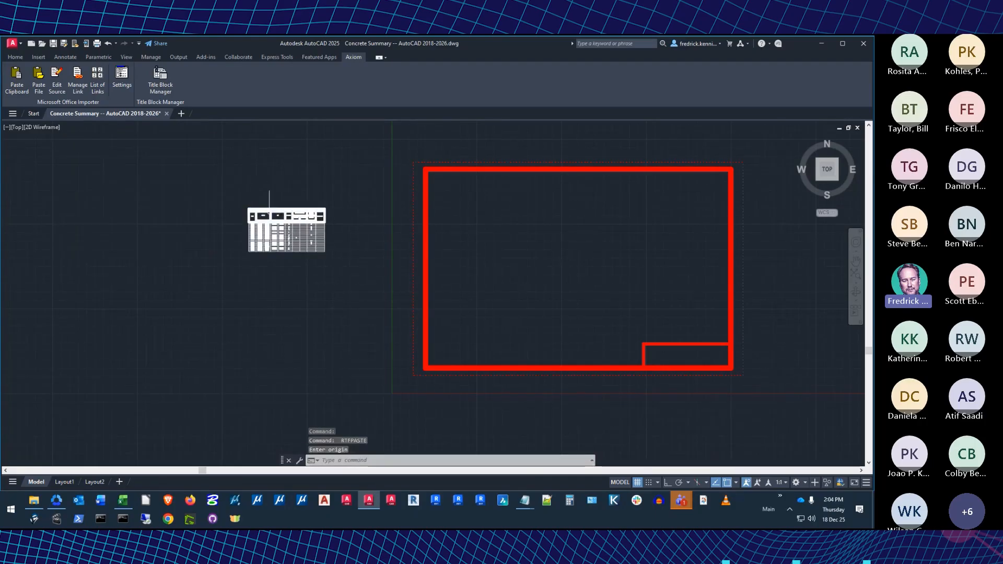
pyautogui.scroll(8, 269, 213)
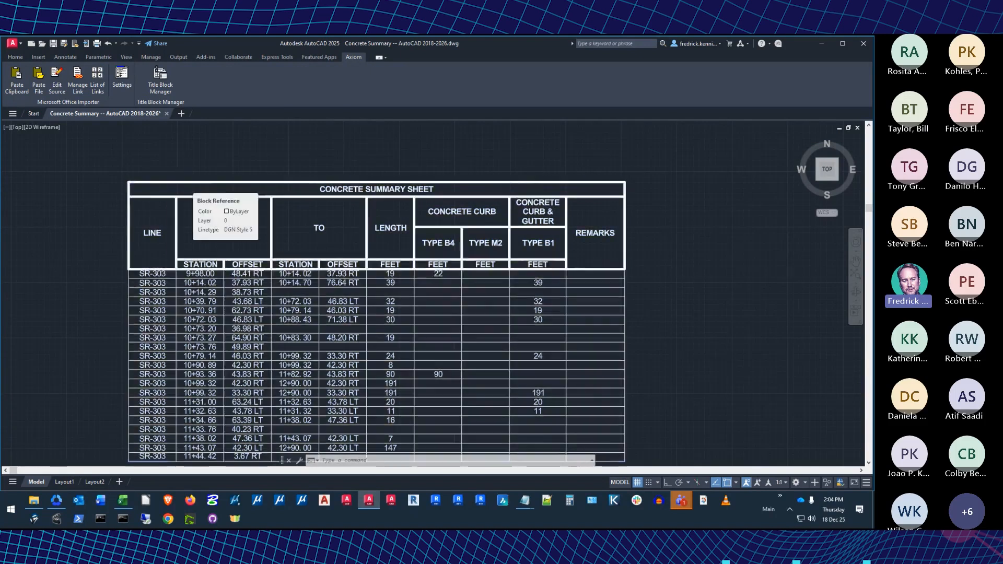
# - Move the pasted summary table by its corner grip about 204 units up and to the right, and clear the selection
pyautogui.click(128, 183)
pyautogui.click(129, 183)
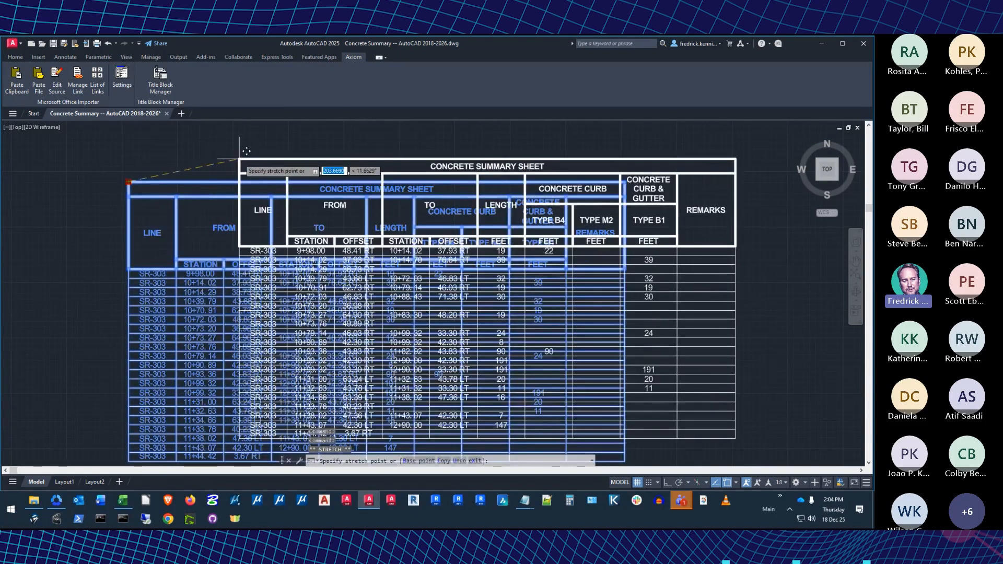
pyautogui.press('Escape')
pyautogui.click(160, 162)
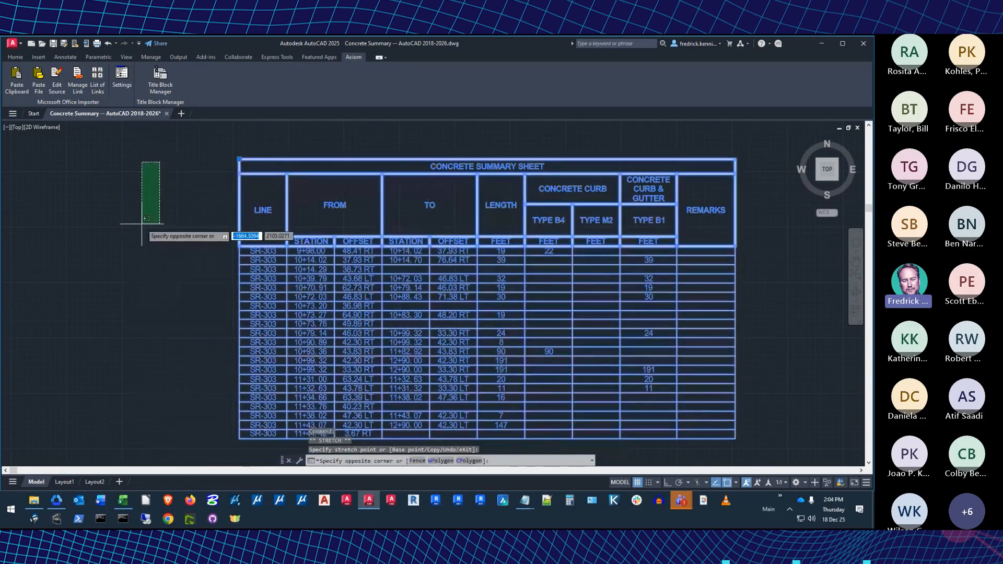
pyautogui.press('Escape')
pyautogui.press('Escape')
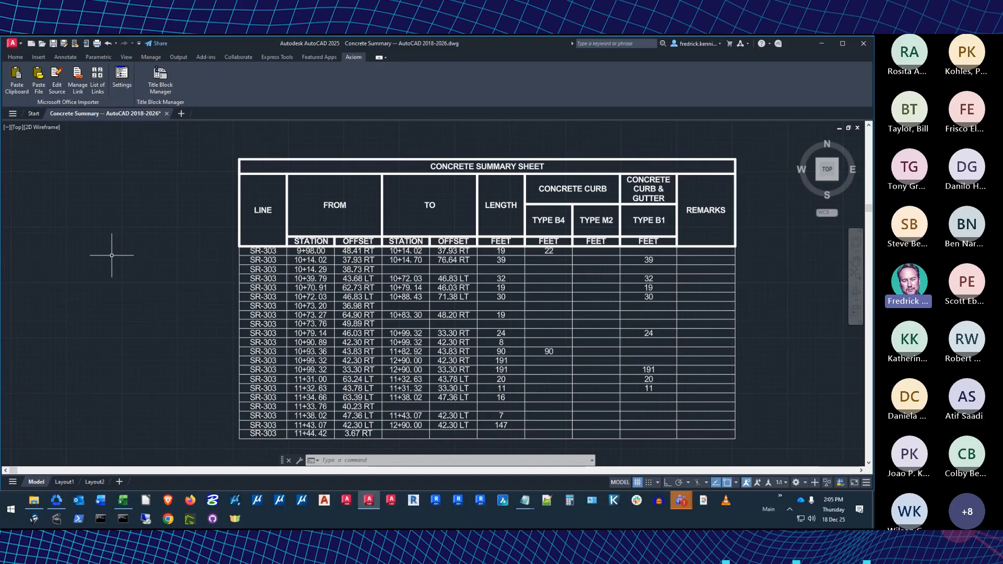
# - Open the table's source workbook from the drawing and colour the heading text in A1:J5 red
pyautogui.click(58, 86)
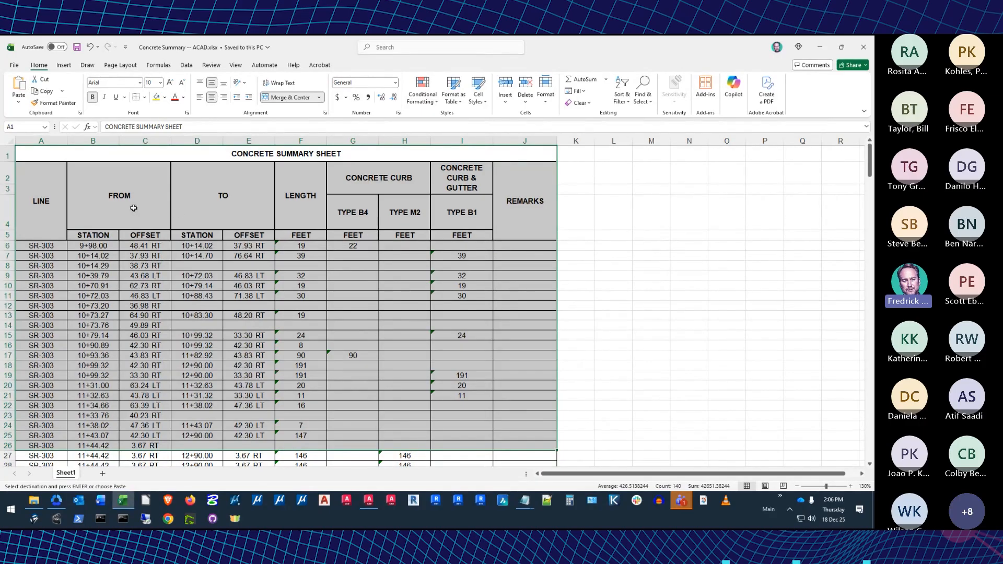
pyautogui.click(98, 162)
pyautogui.keyDown('shift'); pyautogui.click(521, 237); pyautogui.keyUp('shift')
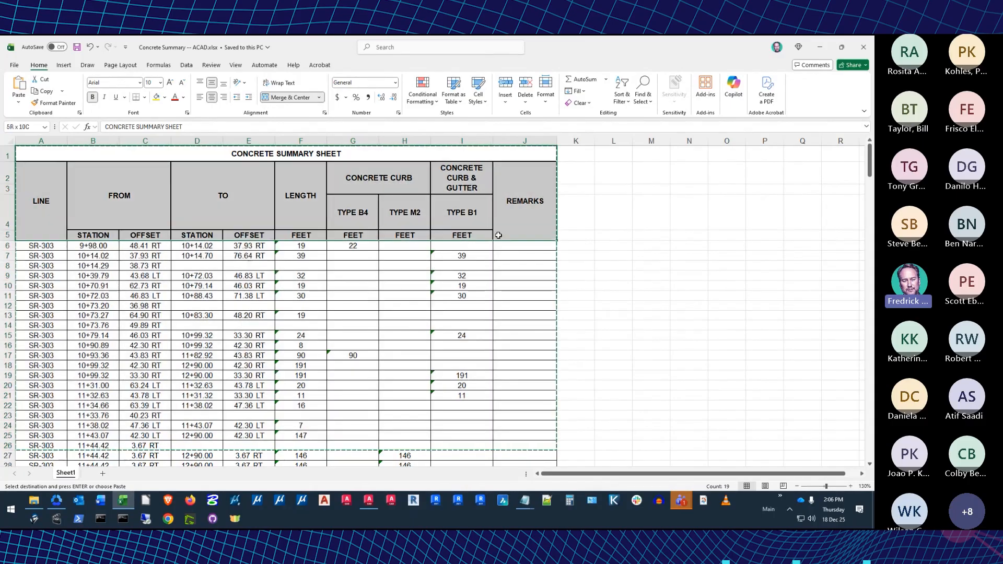
pyautogui.click(175, 97)
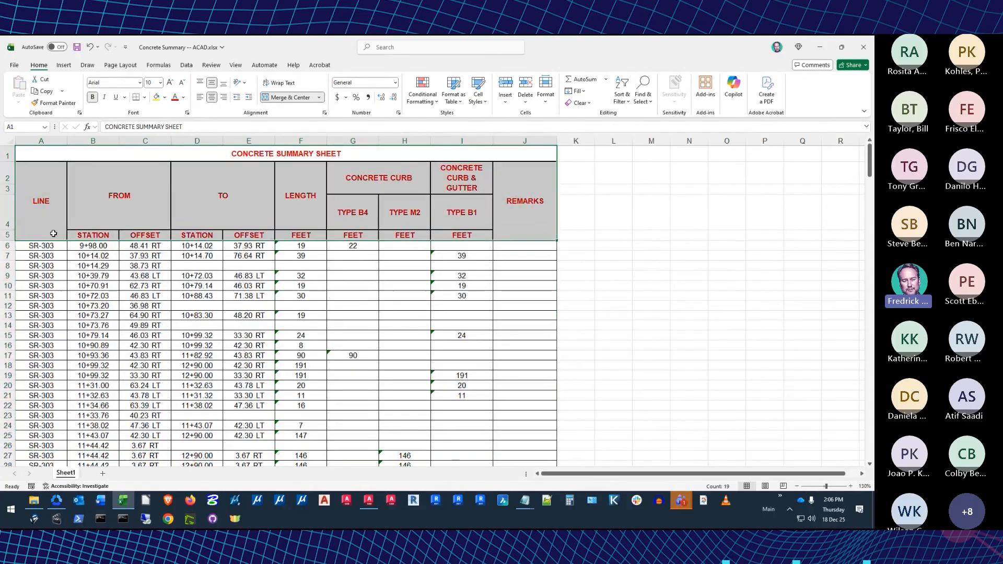
# - Change the LINE value in cell A6 to 999
pyautogui.click(44, 245)
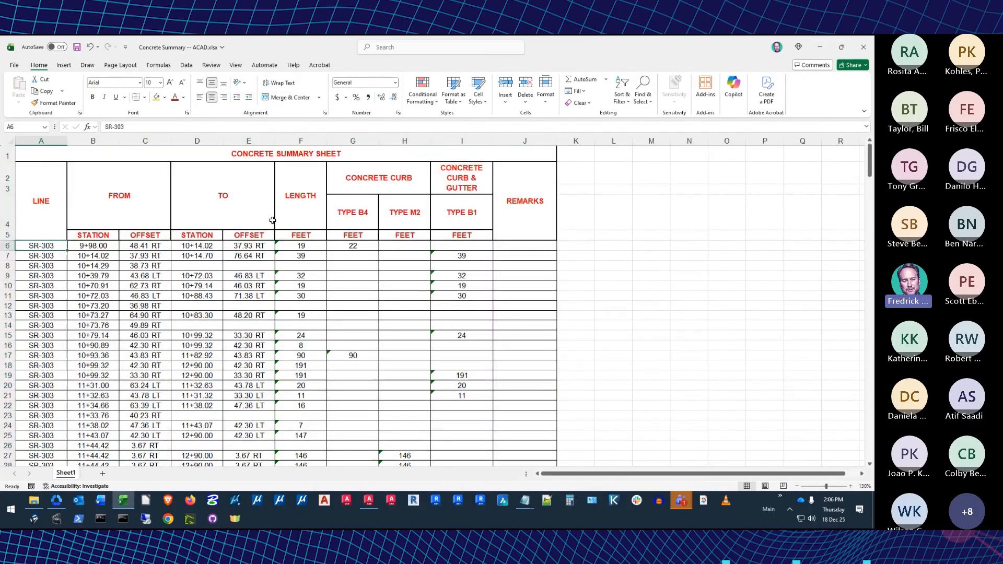
pyautogui.write('999')
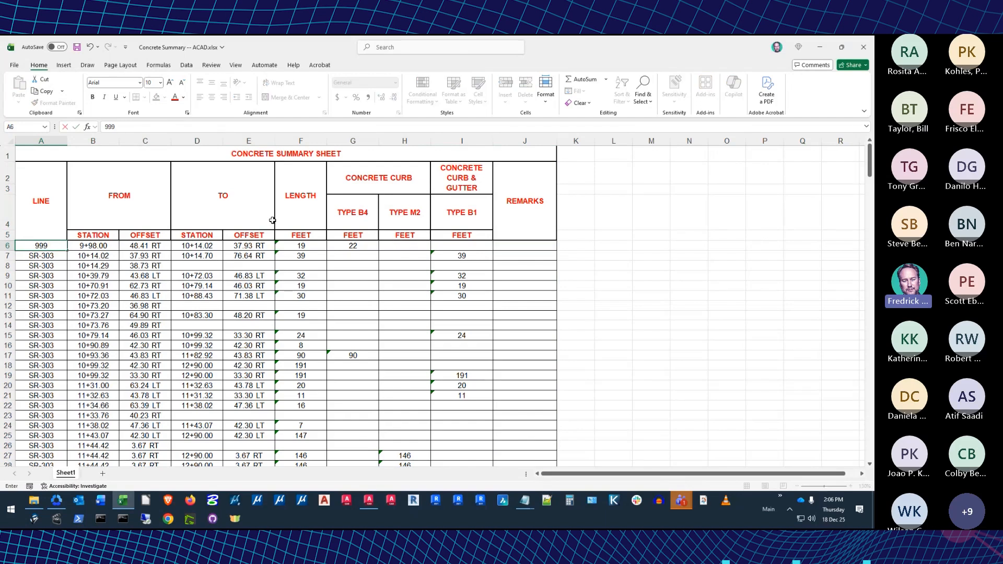
pyautogui.press('Tab')
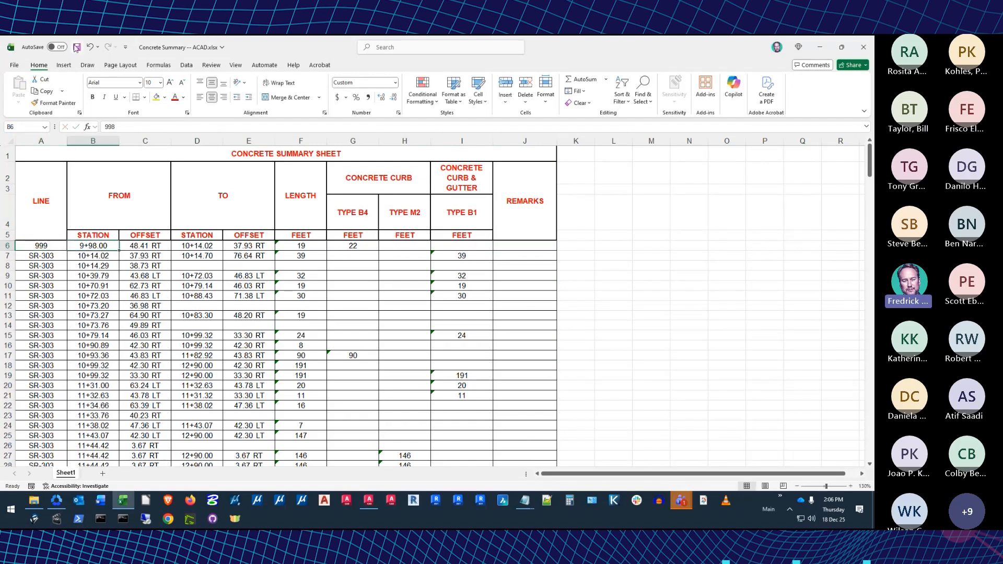
# - Switch back to AutoCAD and update the table from its Excel source through the Microsoft Office Importer link settings
pyautogui.click(369, 500)
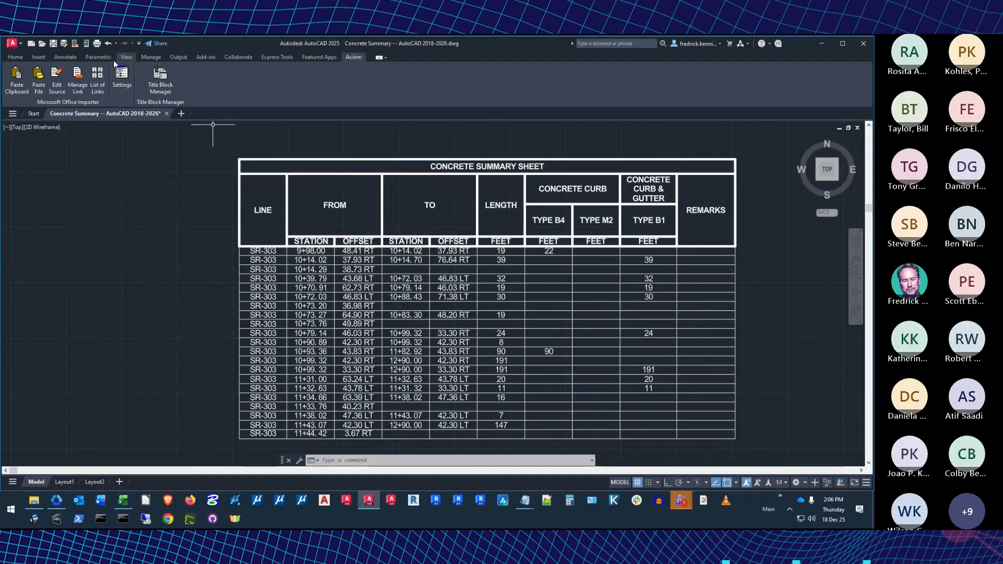
pyautogui.click(78, 76)
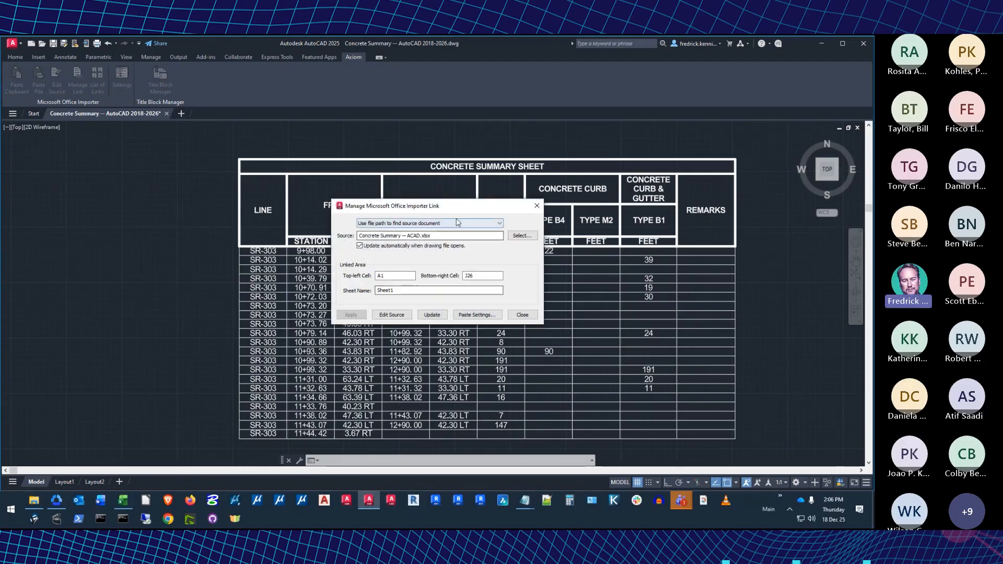
pyautogui.moveTo(460, 205); pyautogui.dragTo(546, 278)
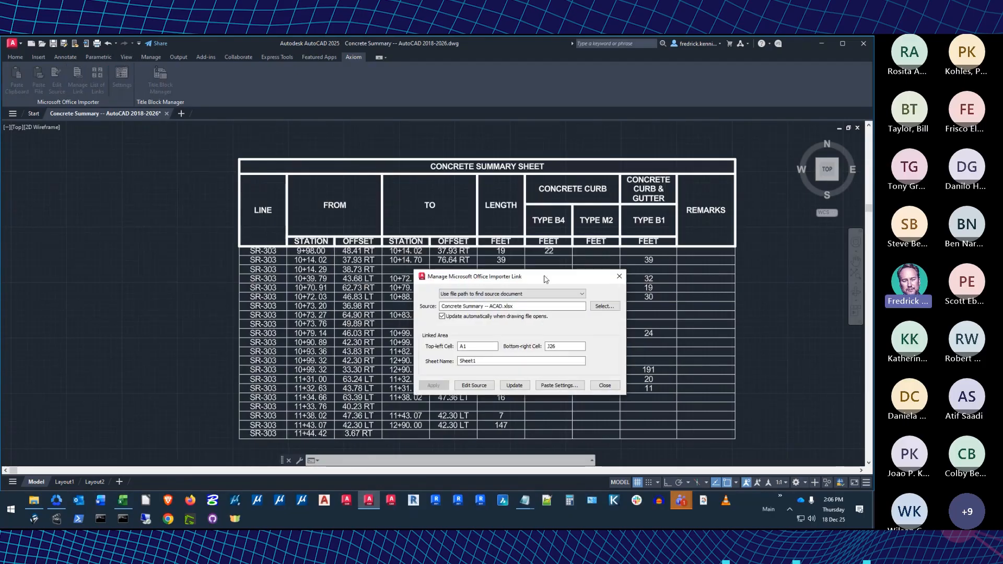
pyautogui.click(514, 385)
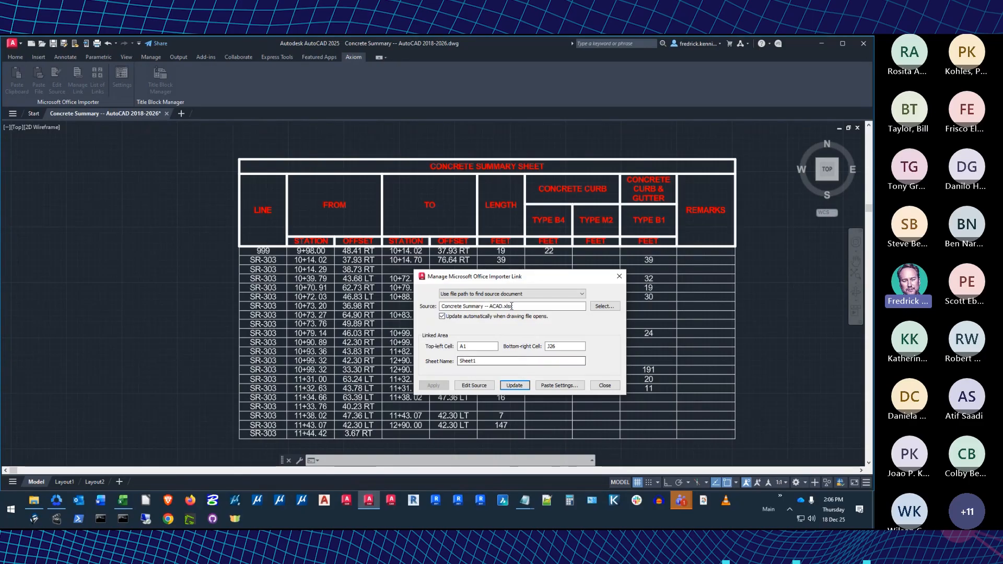
# - Examine the link's source-location options, source file, linked cell range and sheet name
pyautogui.moveTo(530, 280); pyautogui.dragTo(501, 266)
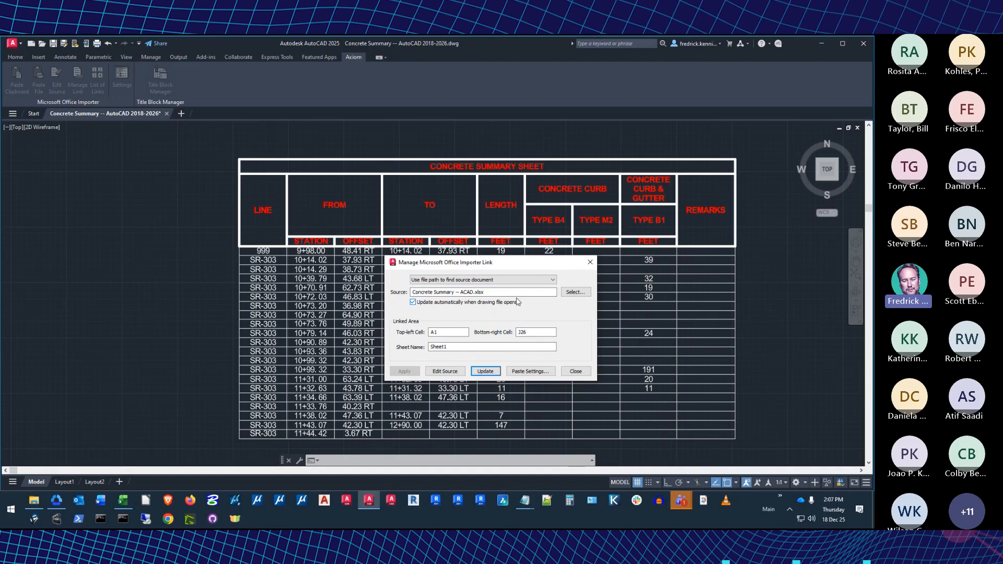
pyautogui.click(554, 280)
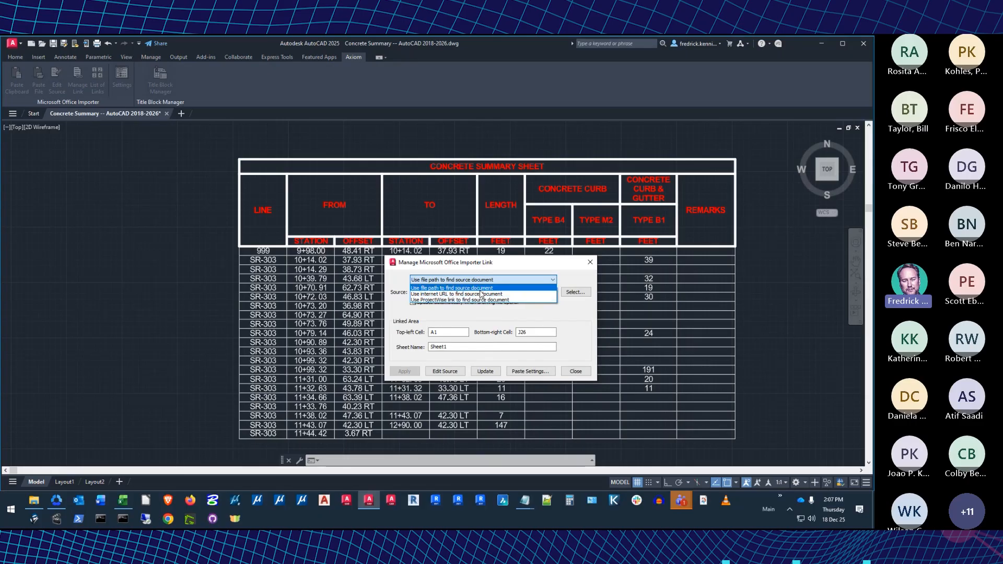
pyautogui.click(517, 267)
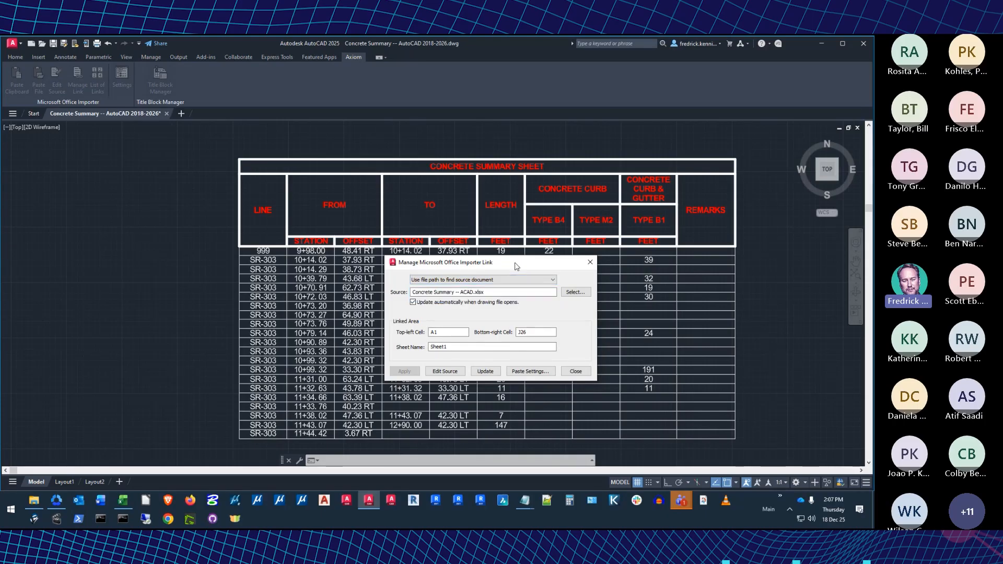
pyautogui.moveTo(516, 266); pyautogui.dragTo(486, 224)
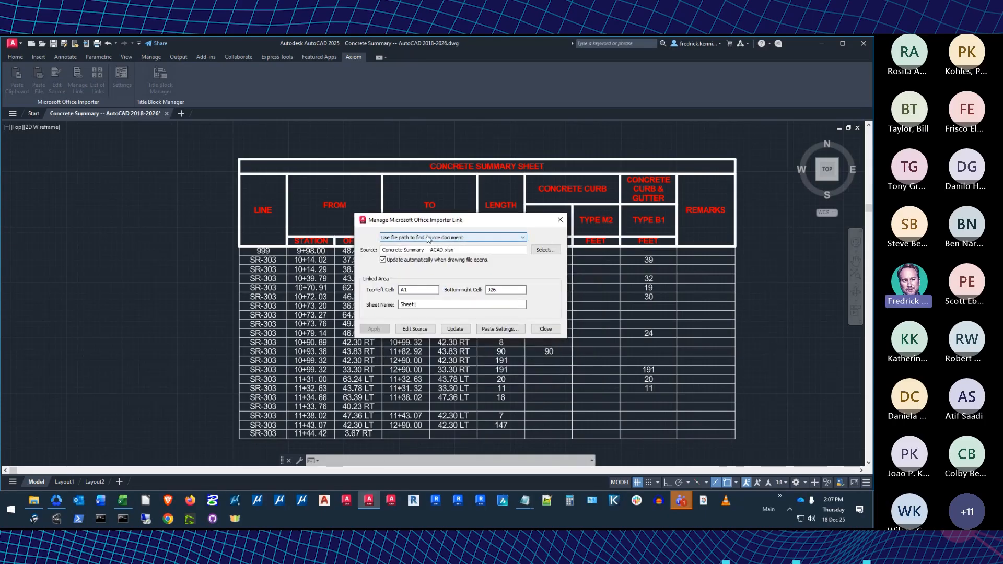
pyautogui.click(471, 250)
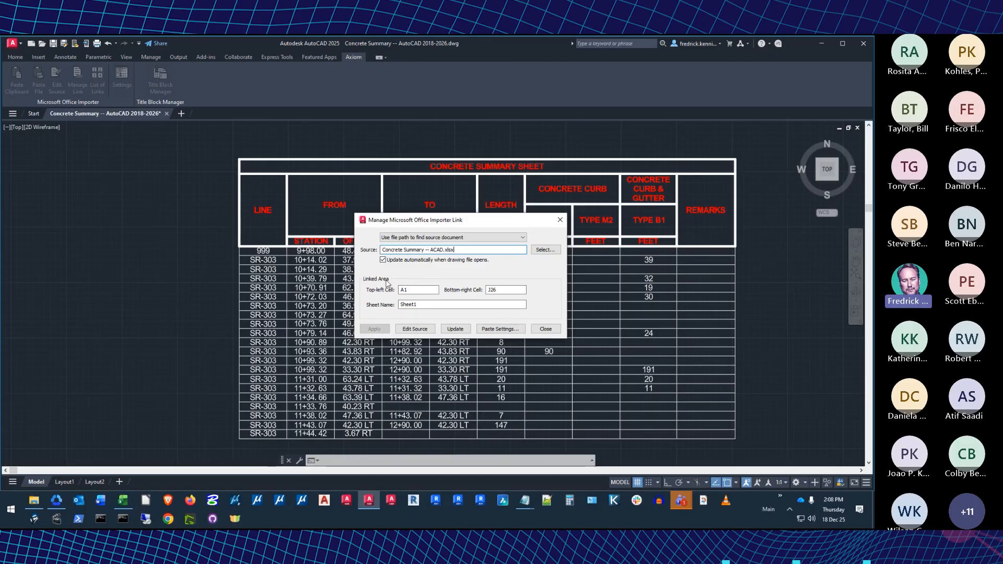
pyautogui.click(412, 289)
pyautogui.press('Tab')
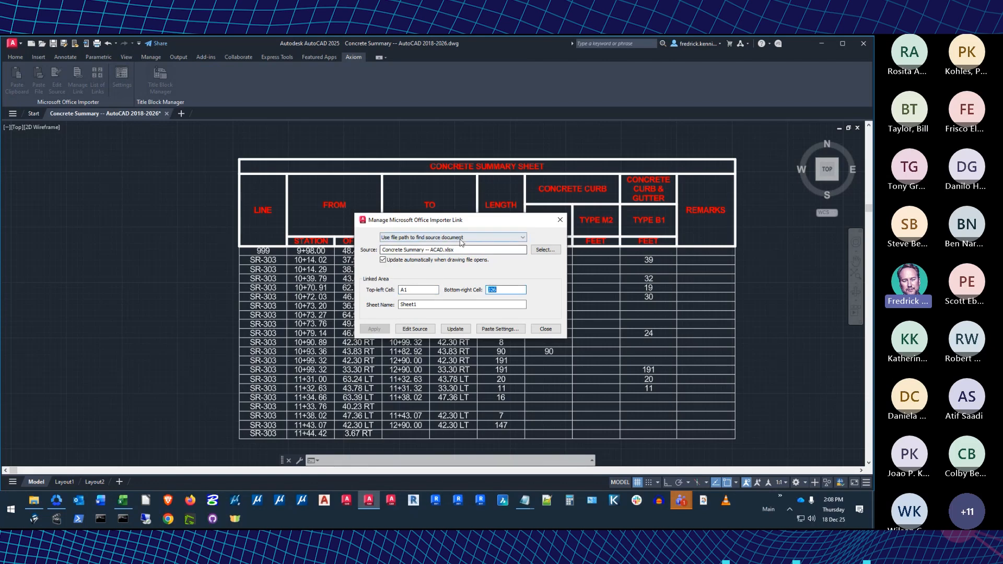
pyautogui.click(418, 289)
pyautogui.click(504, 289)
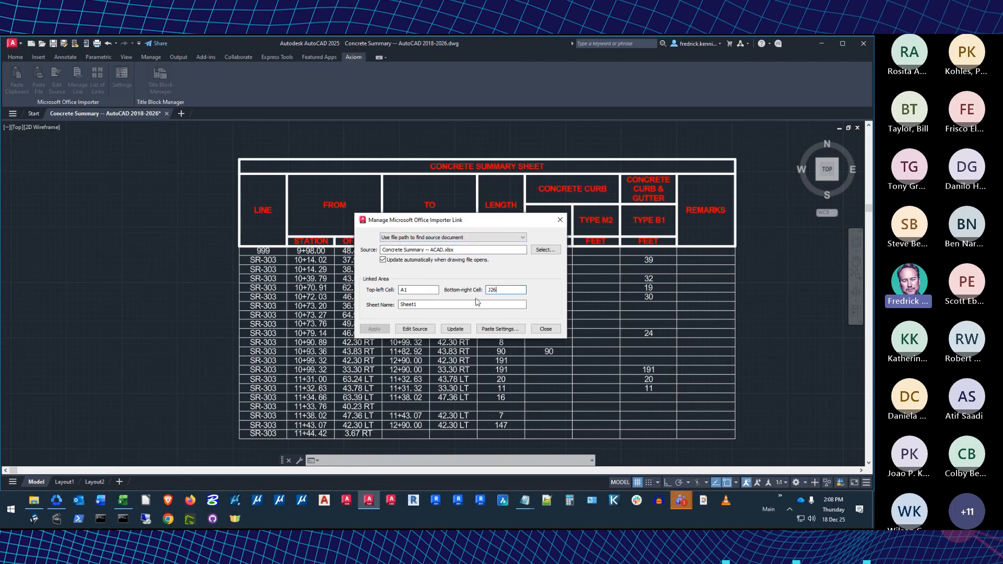
pyautogui.press('Tab')
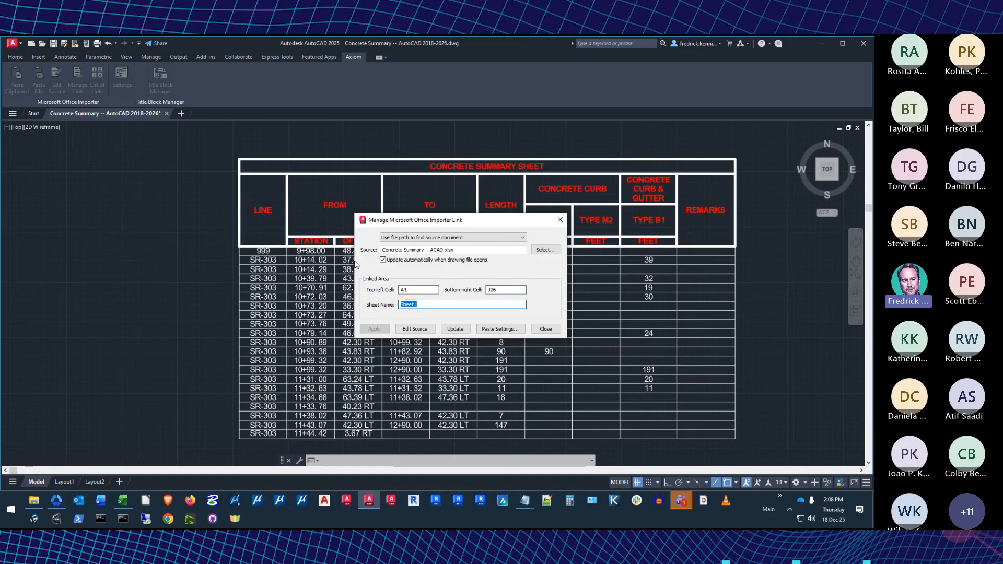
pyautogui.click(499, 289)
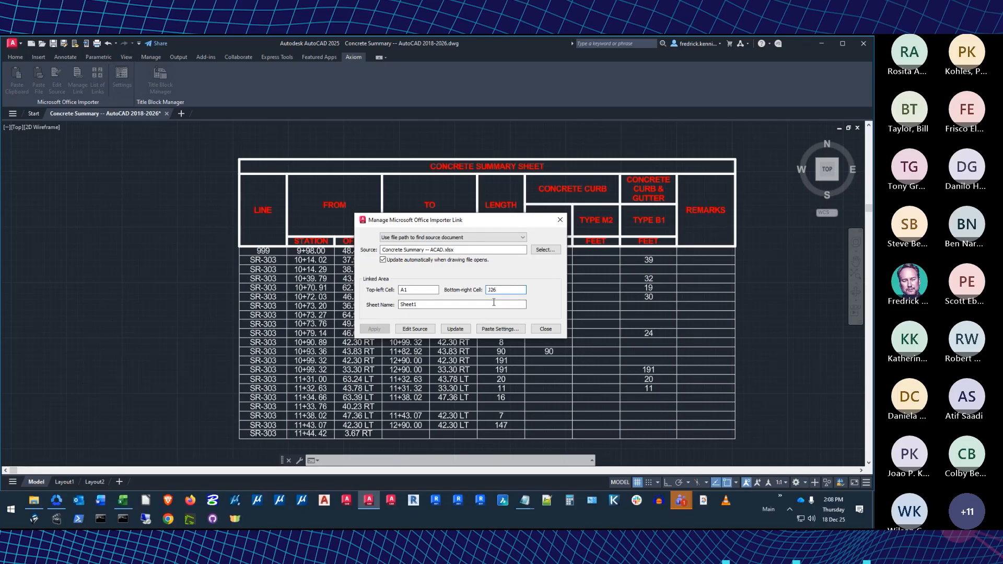
# - Insert a blank column before column B in the Excel source sheet and update the linked table in AutoCAD
pyautogui.click(426, 328)
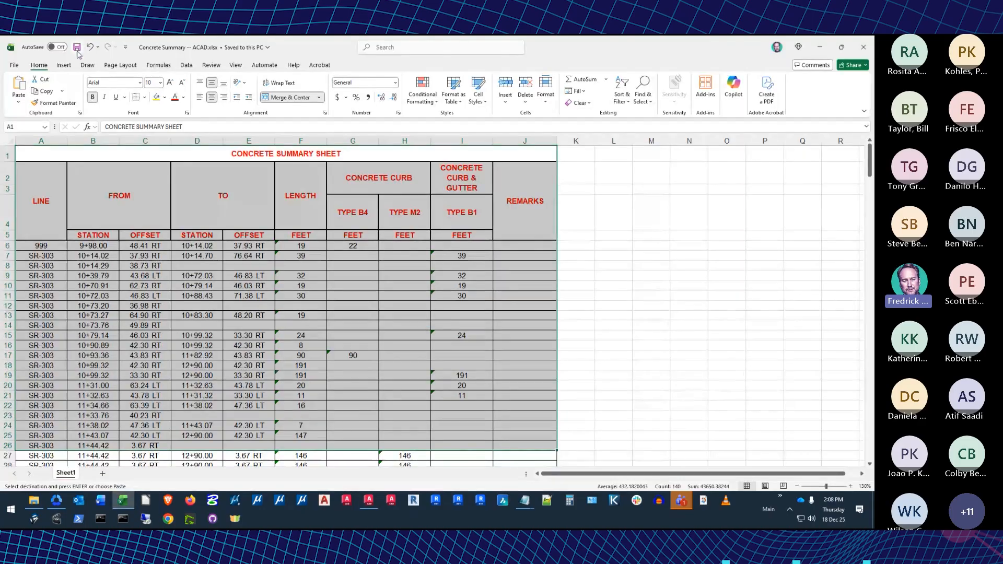
pyautogui.click(93, 140)
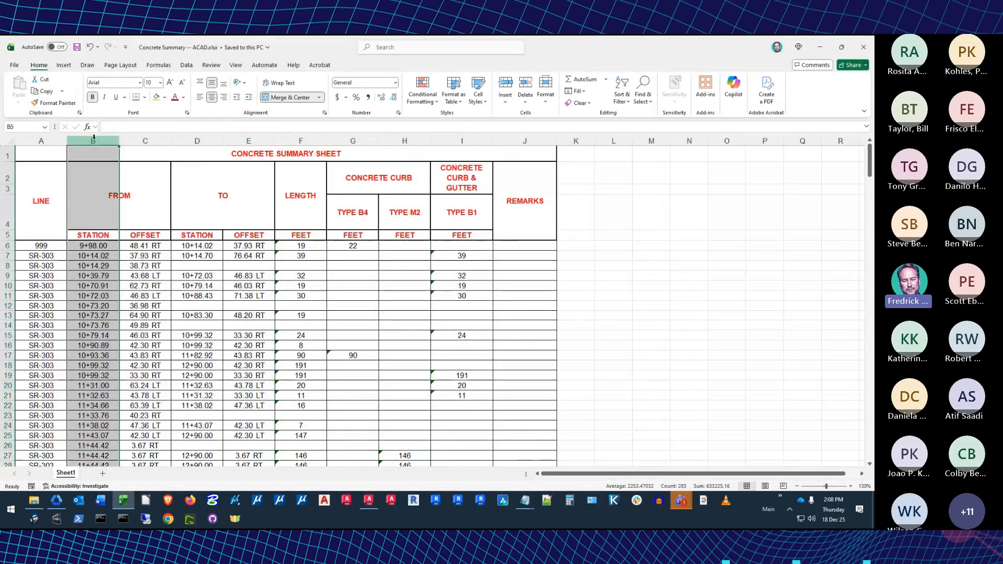
pyautogui.rightClick(94, 140)
pyautogui.click(118, 229)
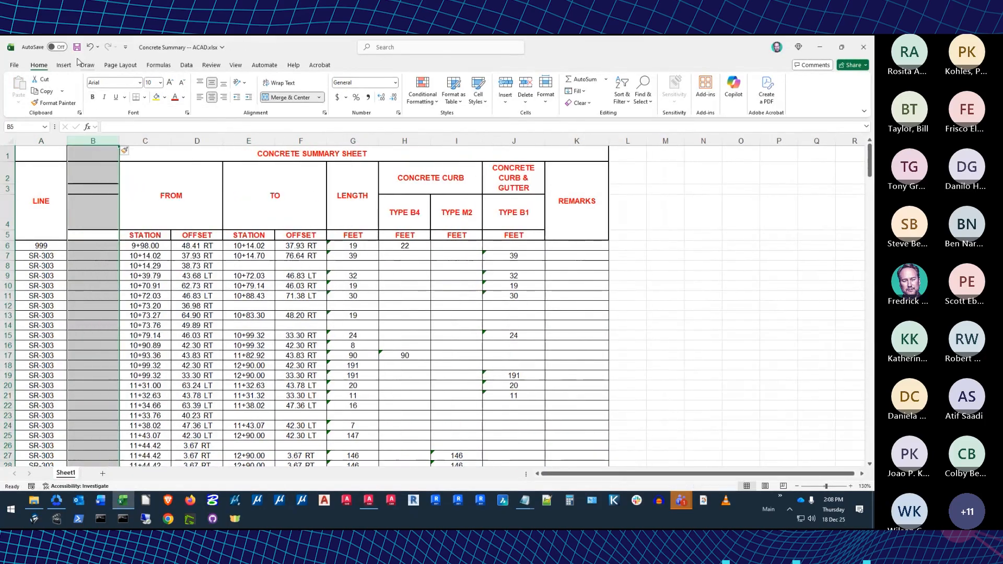
pyautogui.click(369, 501)
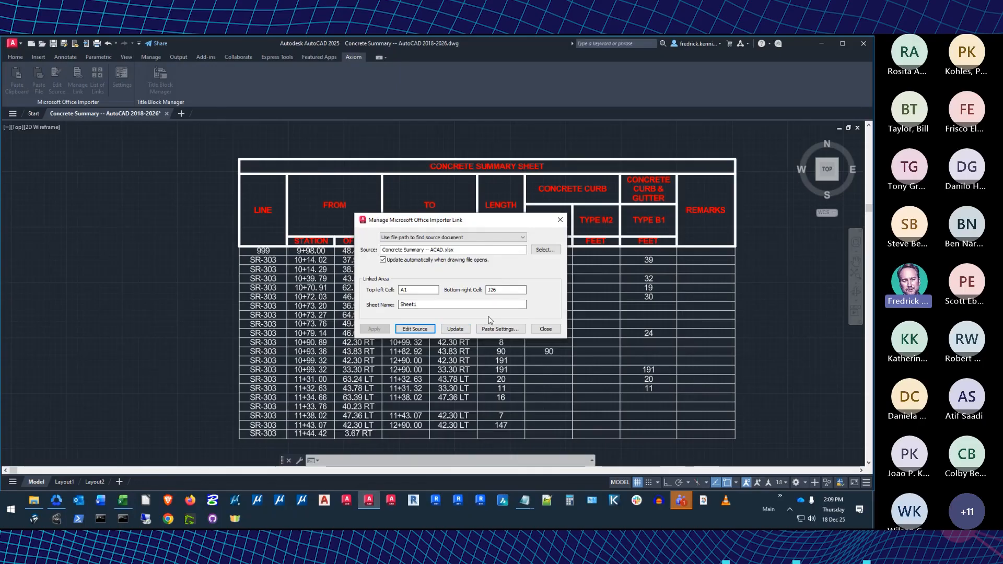
pyautogui.click(455, 328)
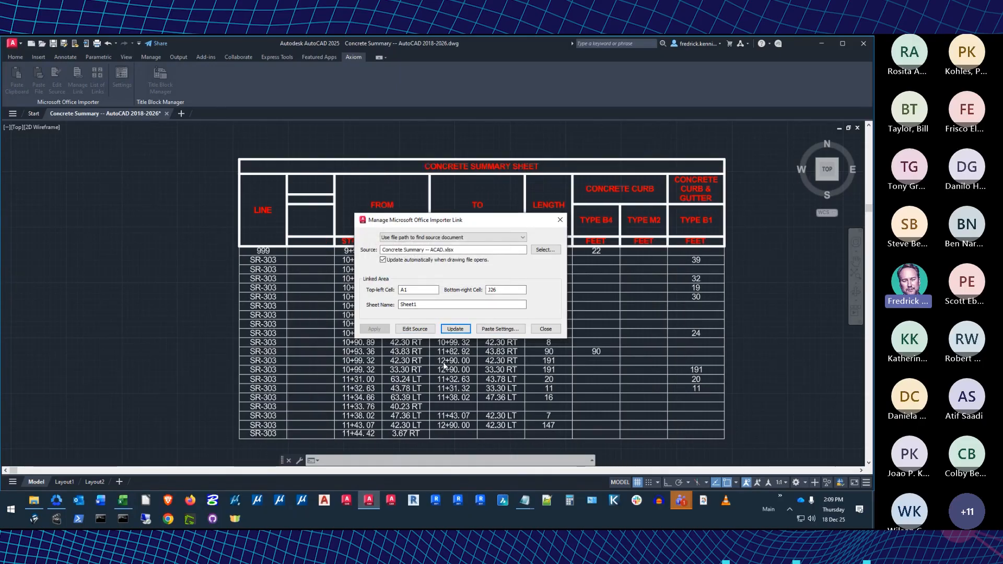
# - Extend the linked area's bottom-right cell to K26 and apply it to the table
pyautogui.click(496, 290)
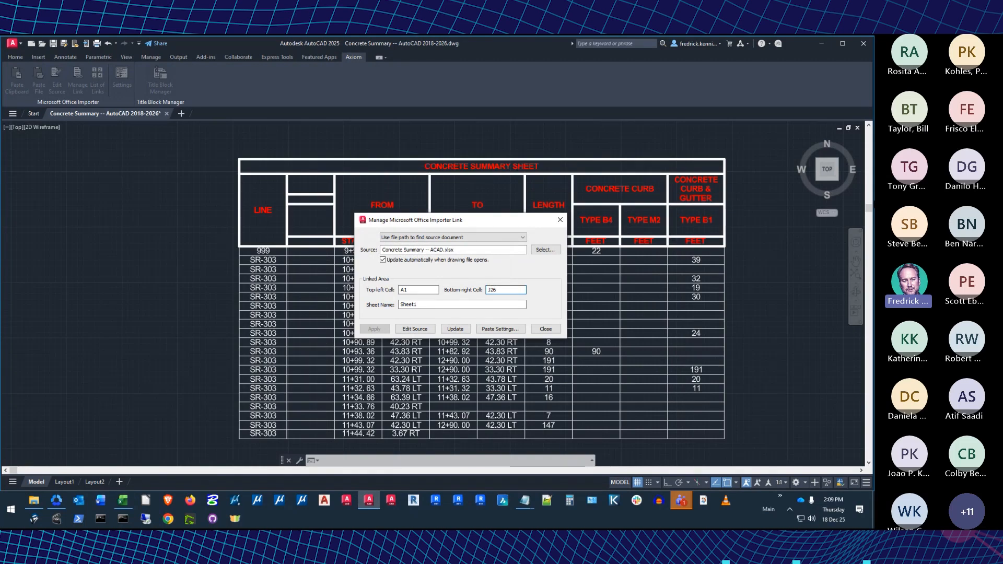
pyautogui.write('K')
pyautogui.press('Delete')
pyautogui.click(374, 329)
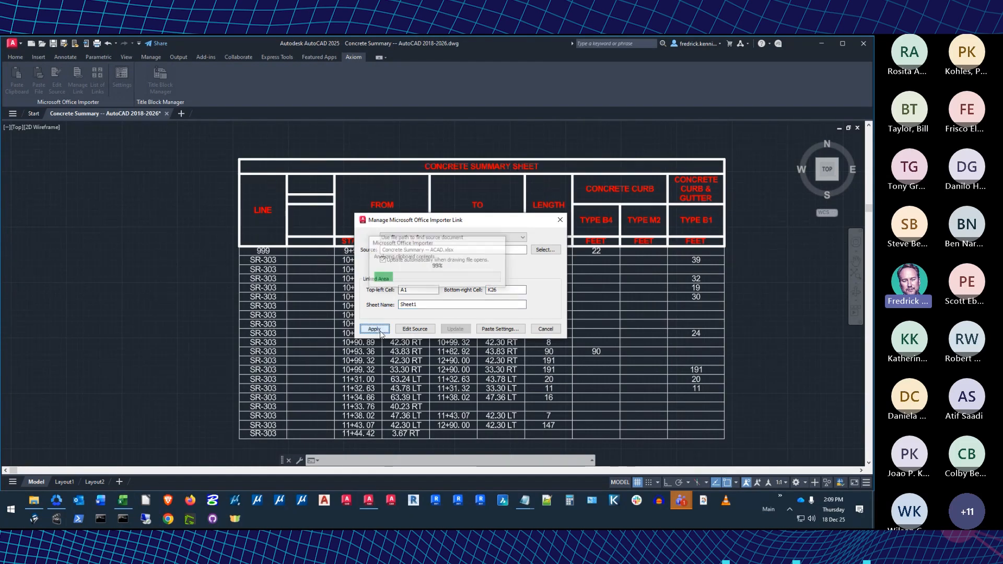
pyautogui.click(499, 290)
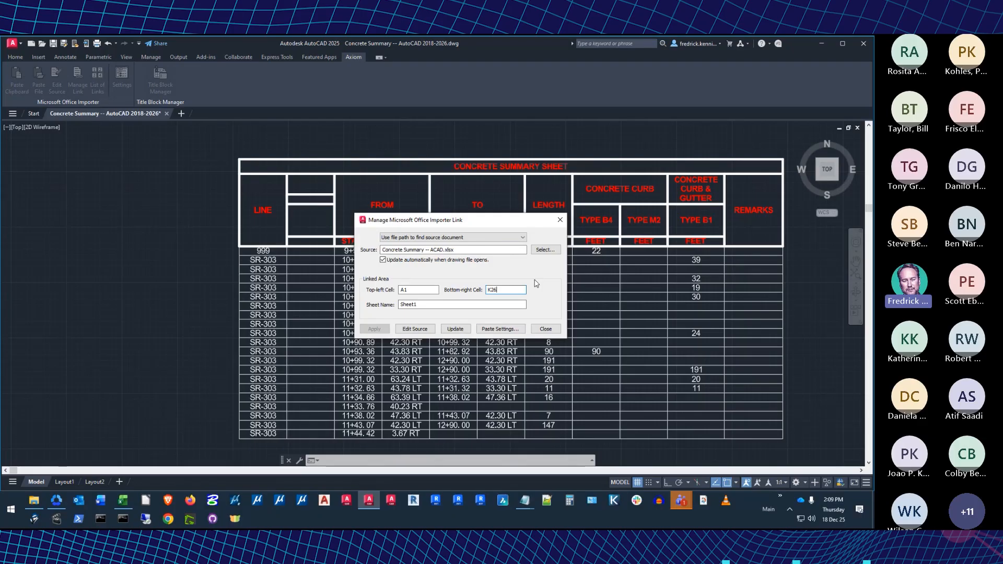
# - Review the Font, Formatting, Borders and Scale categories of the link's paste settings, cancel them and close the link settings
pyautogui.click(499, 329)
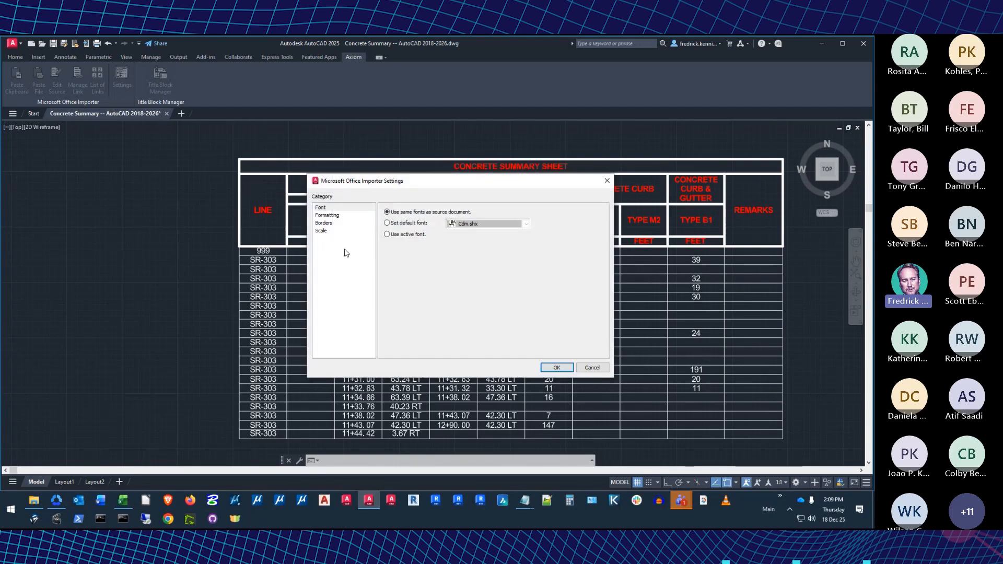
pyautogui.click(325, 215)
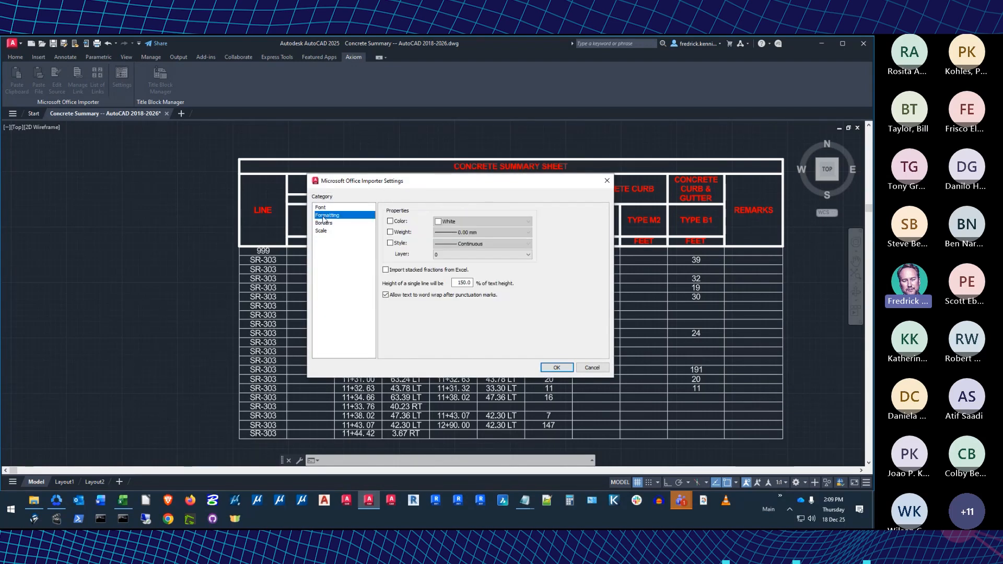
pyautogui.click(324, 223)
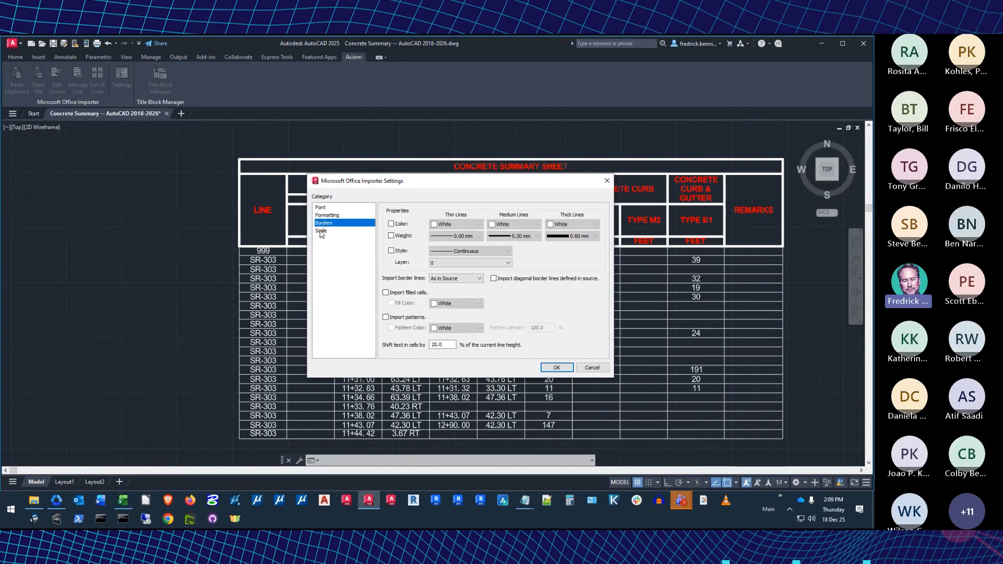
pyautogui.click(322, 231)
pyautogui.click(321, 208)
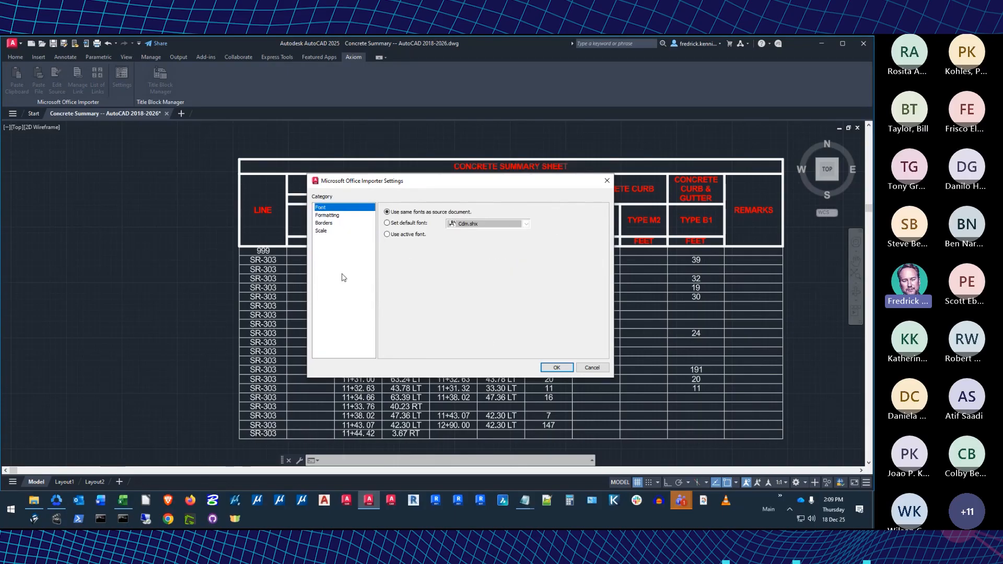
pyautogui.click(591, 369)
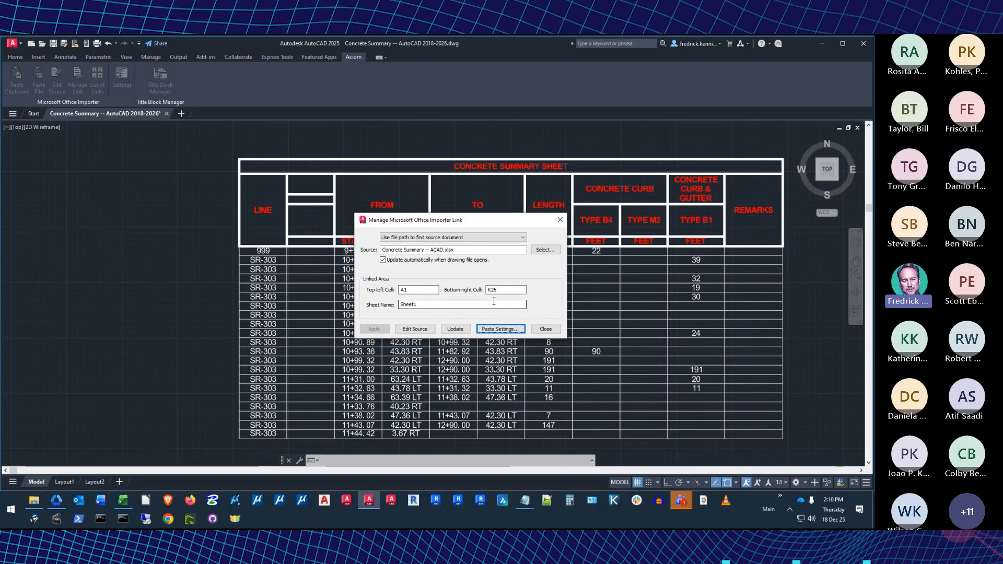
pyautogui.click(502, 330)
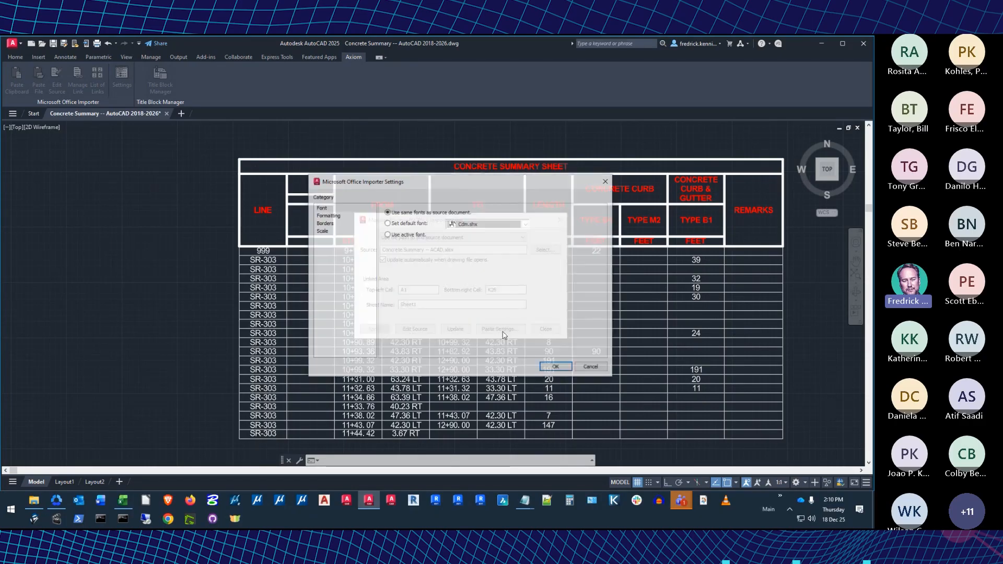
pyautogui.click(336, 209)
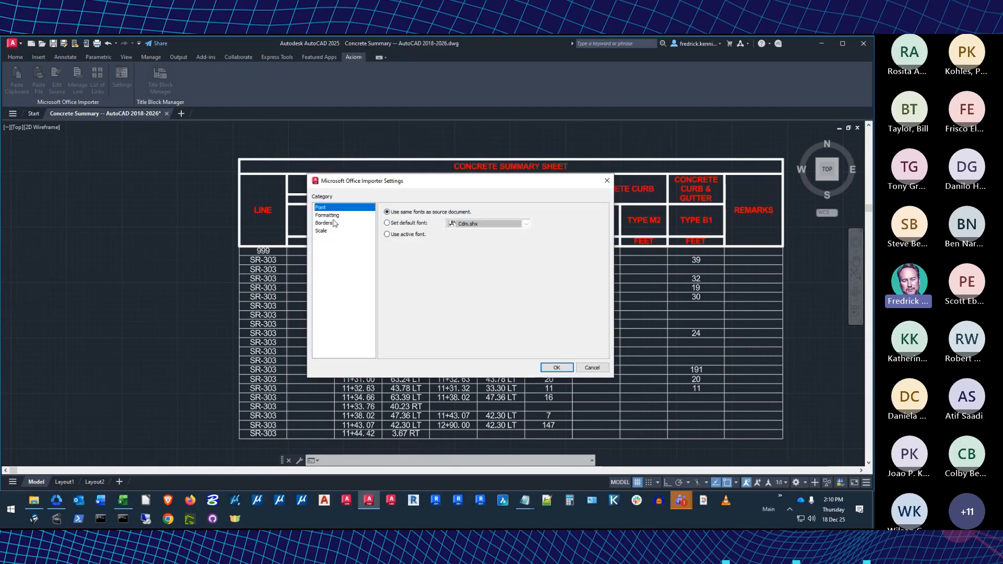
pyautogui.click(329, 215)
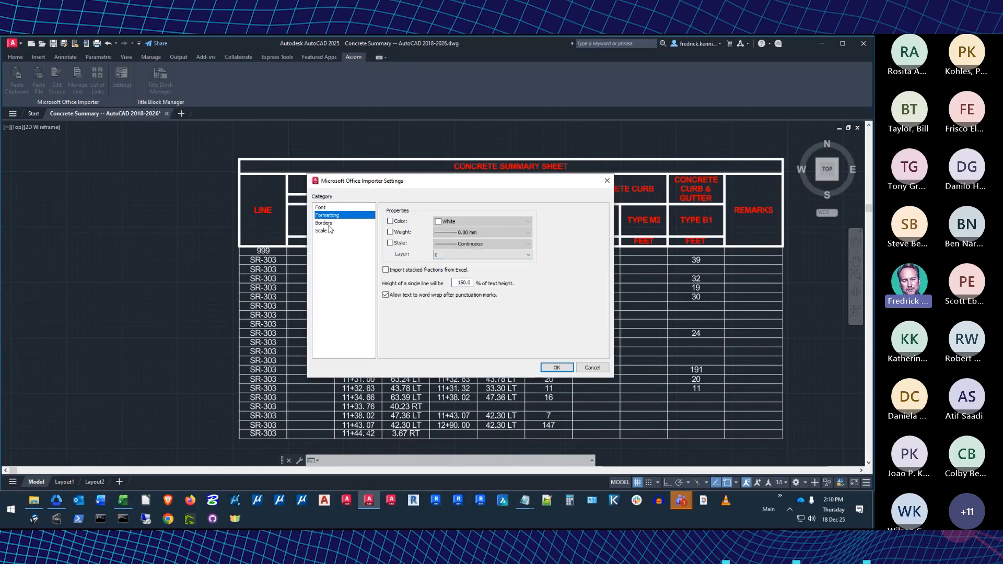
pyautogui.click(329, 224)
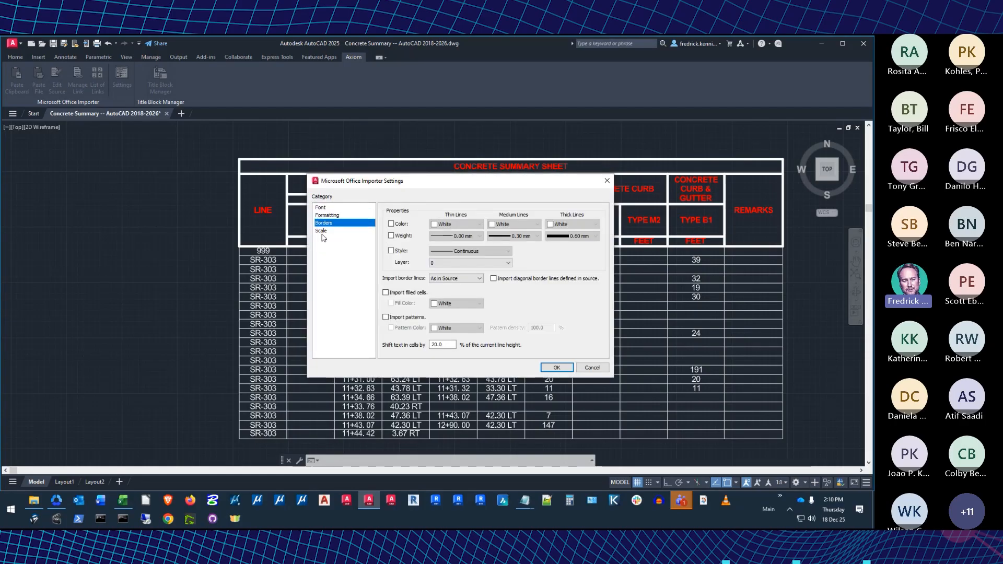
pyautogui.click(322, 232)
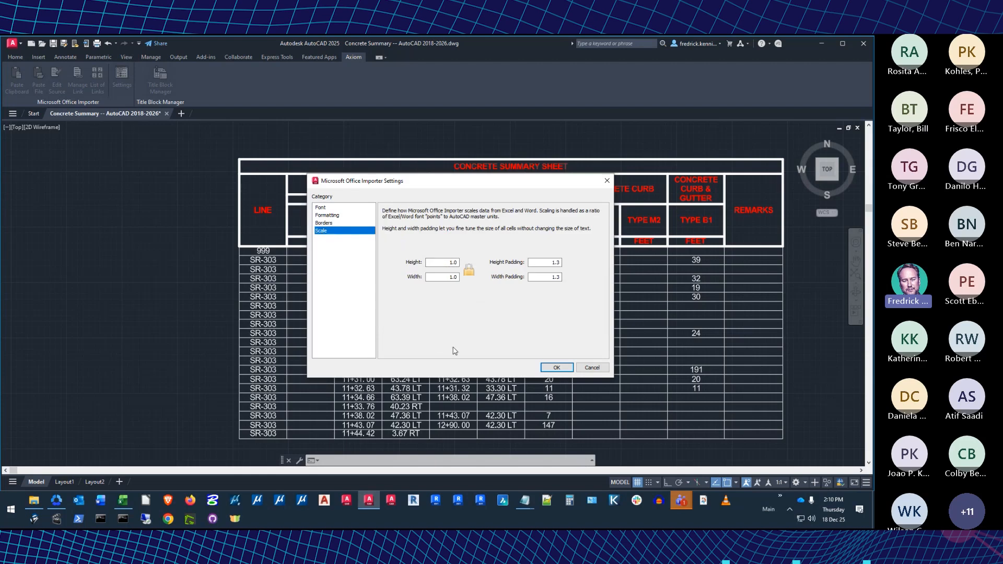
pyautogui.click(590, 368)
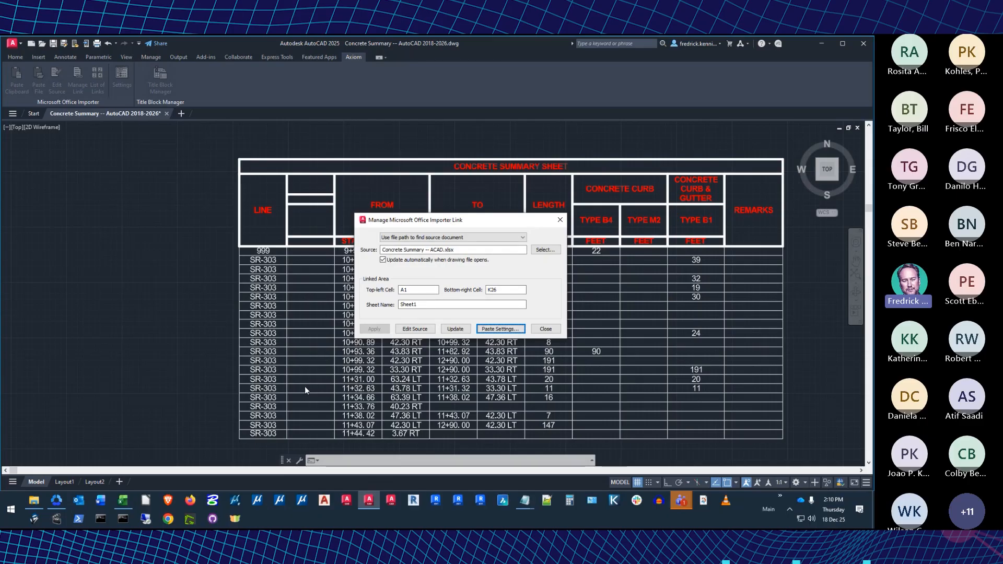
pyautogui.click(546, 329)
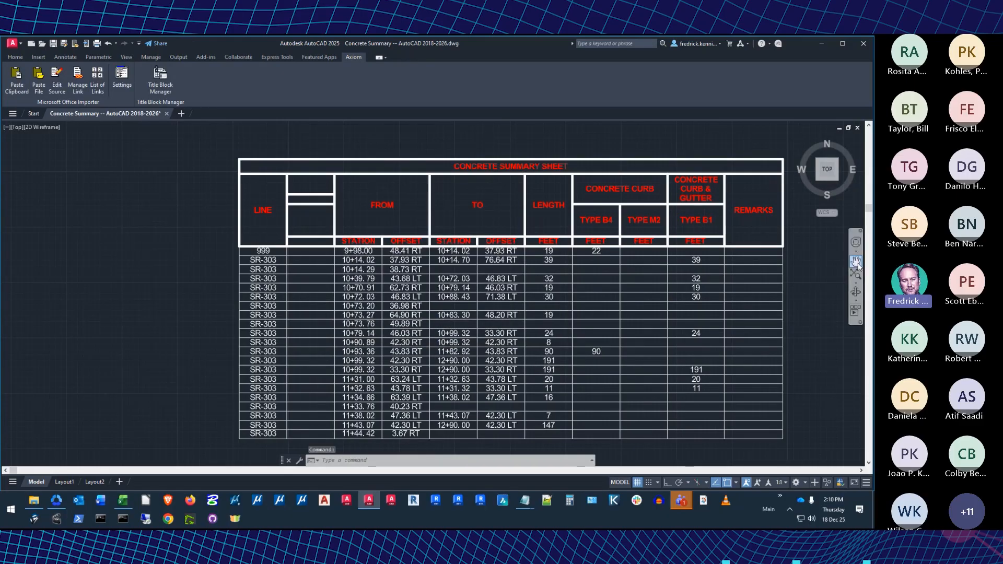
# - Open General Notes -- ACAD.docx from the OfficeAc folder in Word and hide its formatting marks
pyautogui.click(855, 274)
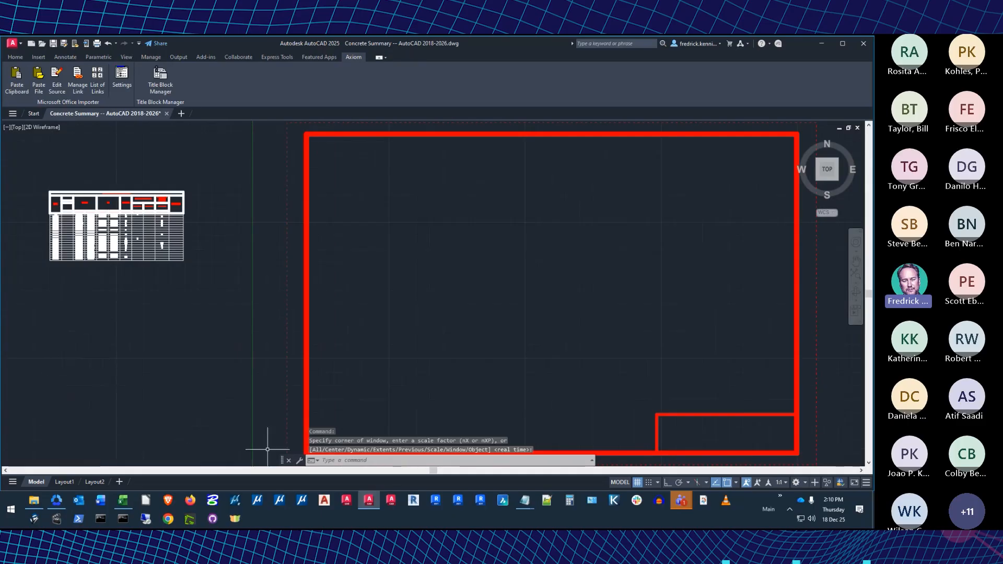
pyautogui.scroll(-2, 768, 298)
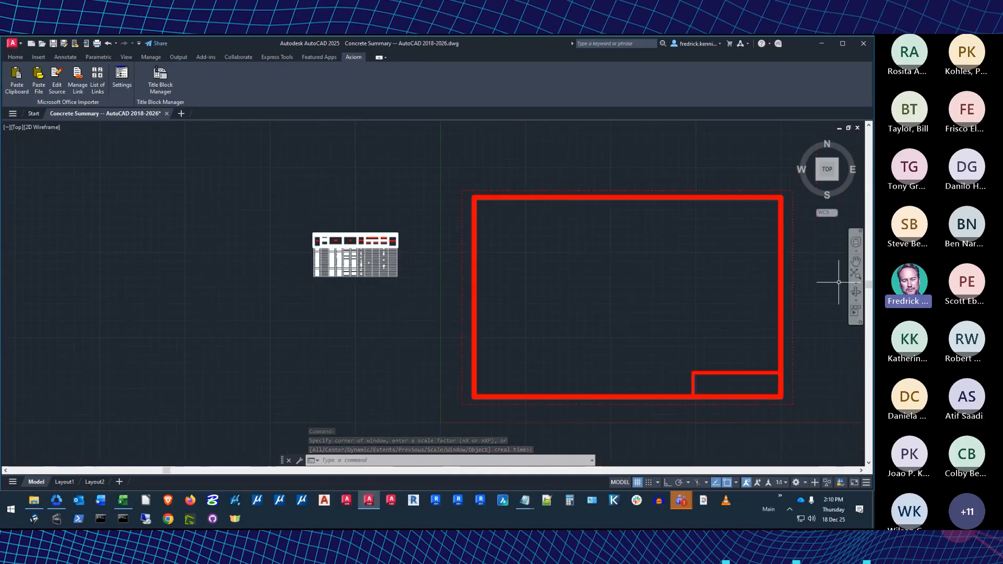
pyautogui.click(855, 261)
pyautogui.moveTo(298, 465); pyautogui.dragTo(325, 335)
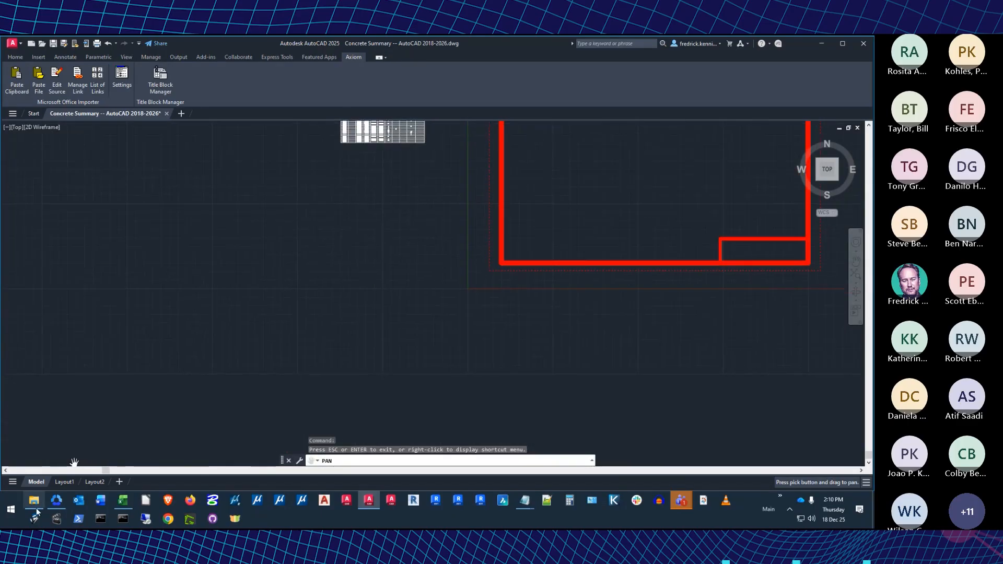
pyautogui.click(34, 500)
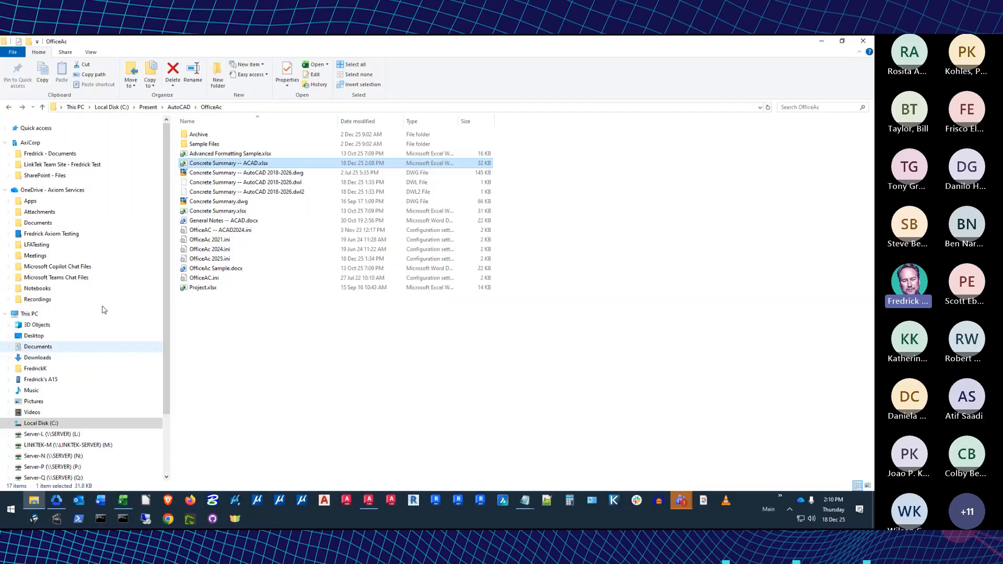
pyautogui.doubleClick(230, 222)
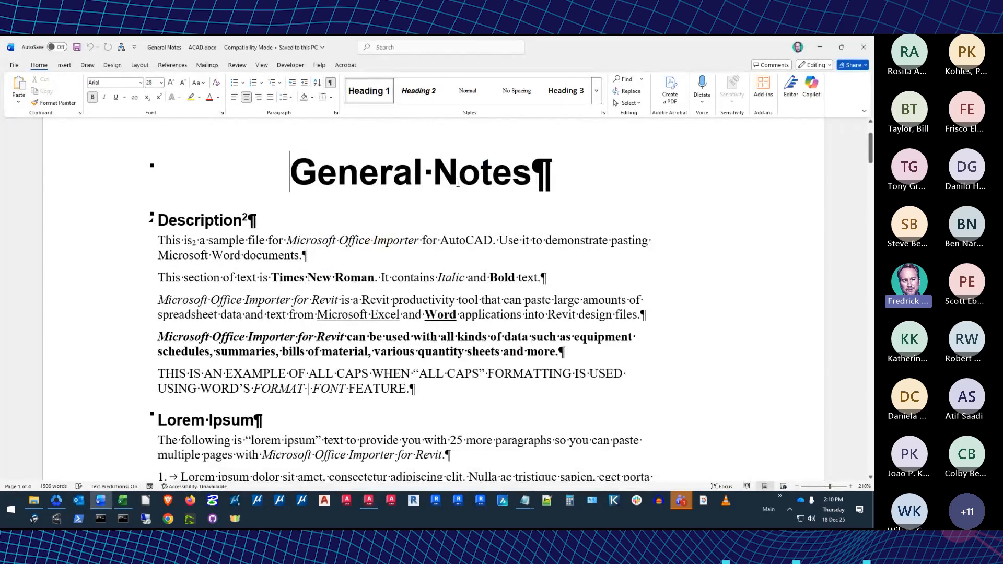
pyautogui.click(332, 84)
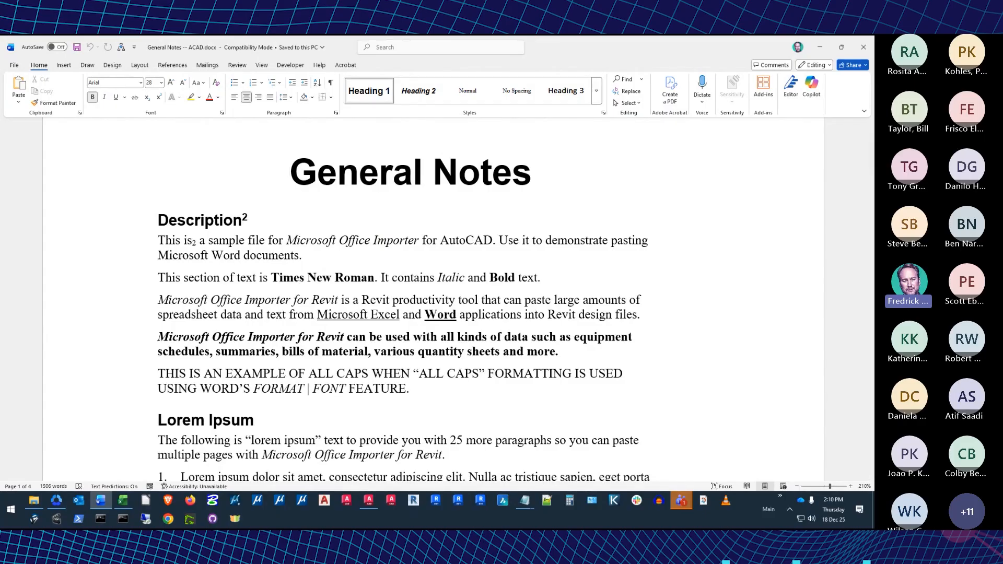
# - Copy the General Notes content from the Description heading through the first paragraph below the buffered streams table
pyautogui.press('Down')
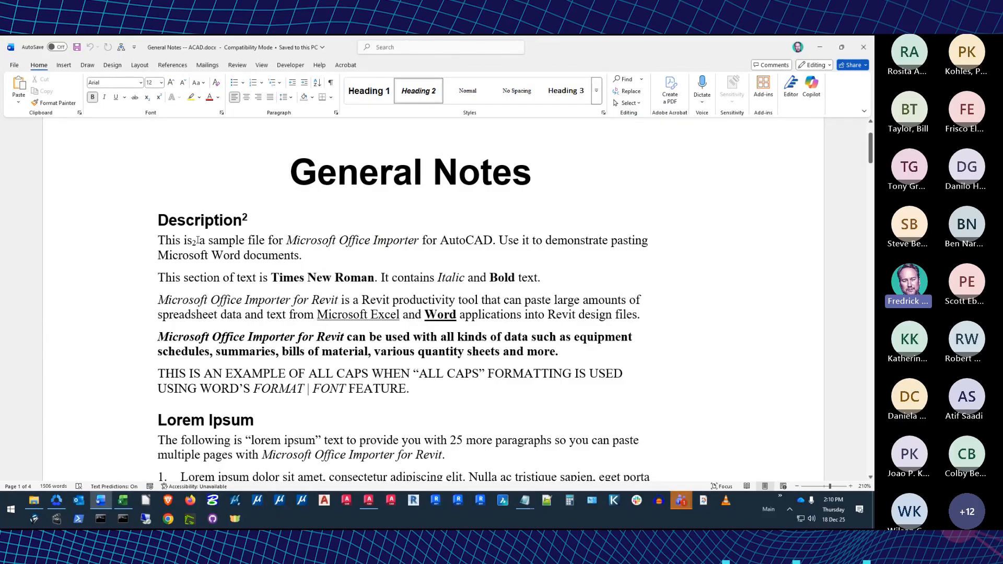
pyautogui.click(197, 242)
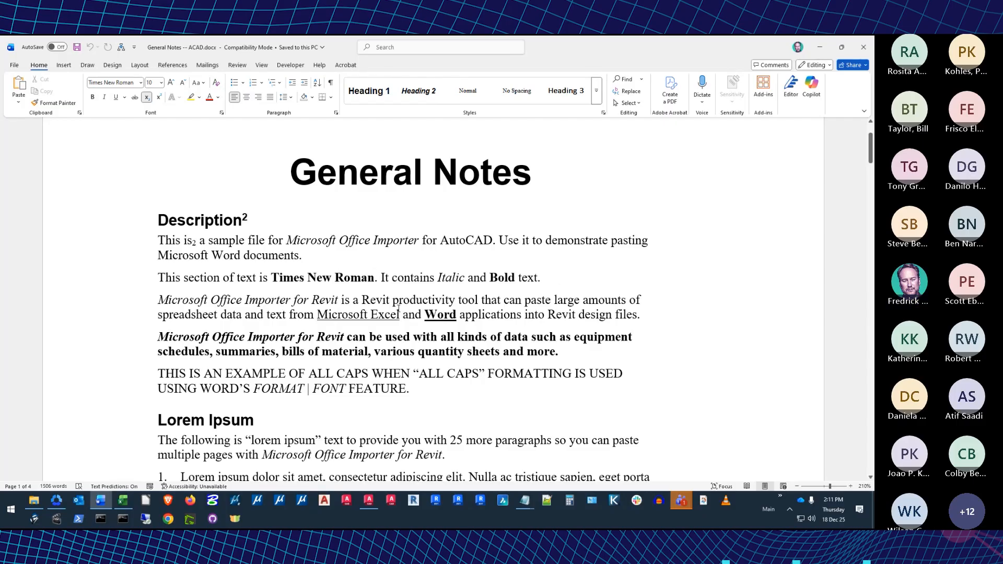
pyautogui.press('Up')
pyautogui.press('Home')
pyautogui.scroll(-10, 425, 299)
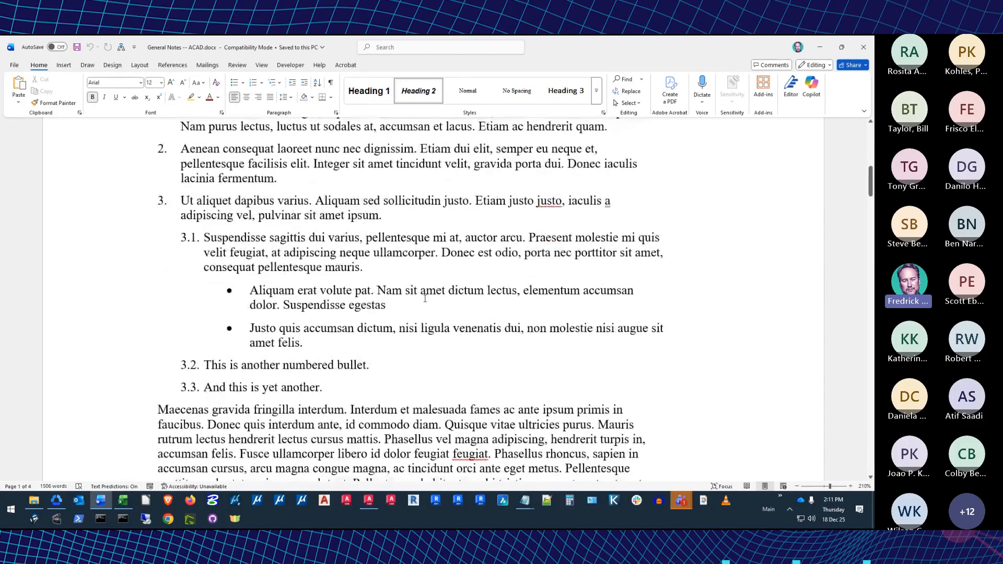
pyautogui.scroll(-10, 313, 281)
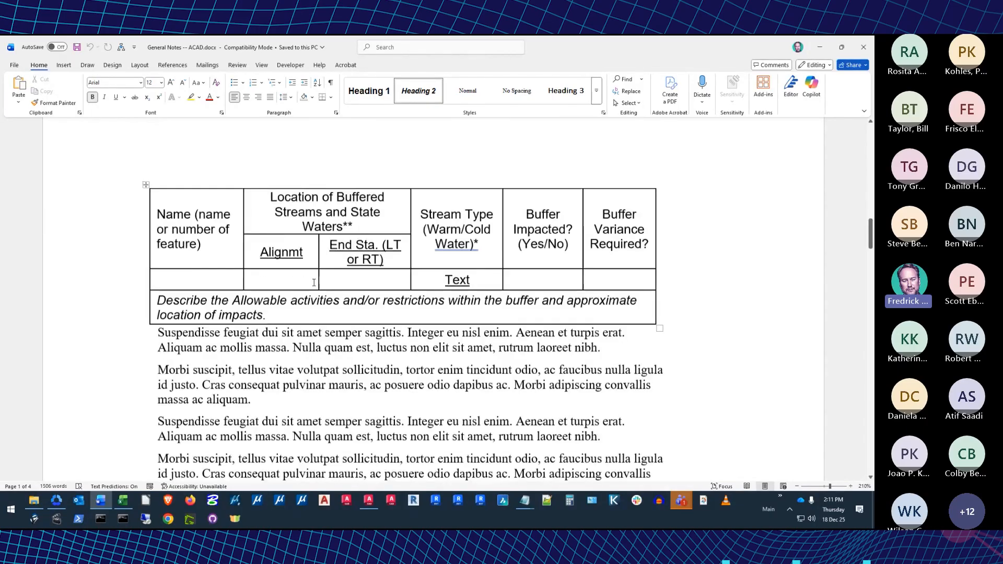
pyautogui.moveTo(448, 277); pyautogui.dragTo(346, 199)
pyautogui.rightClick(340, 149)
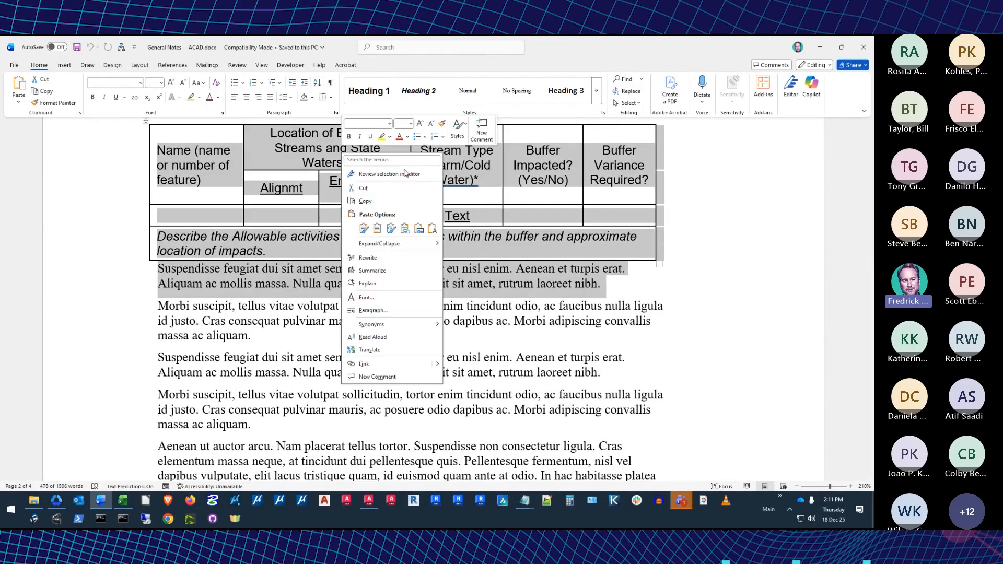
pyautogui.click(405, 203)
# - Switch to AutoCAD and paste the copied Word content below the concrete summary table, dismissing the bookmark notice with its don't-show-again option
pyautogui.hotkey('alt', 'Tab')
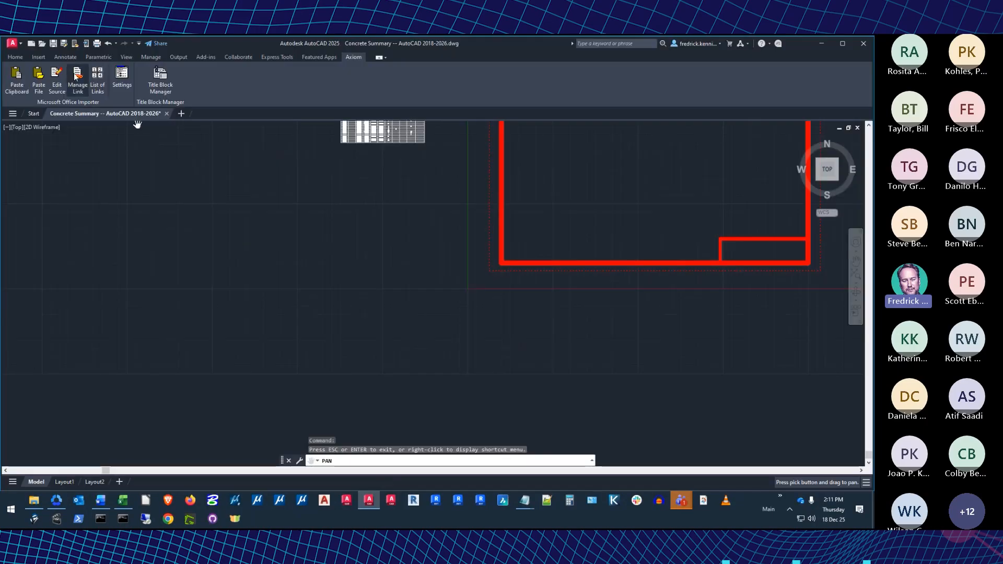
pyautogui.click(18, 83)
pyautogui.click(302, 230)
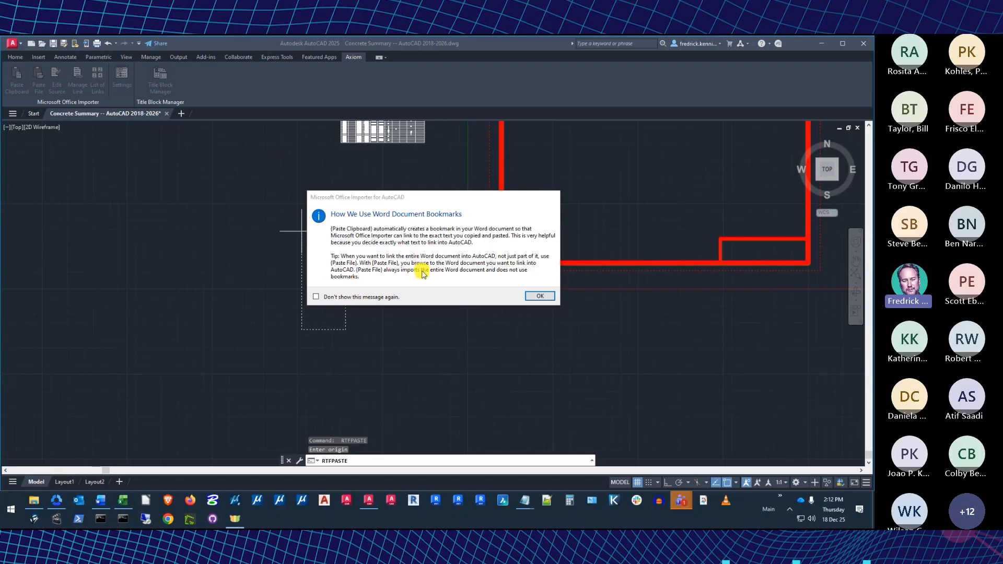
pyautogui.click(316, 297)
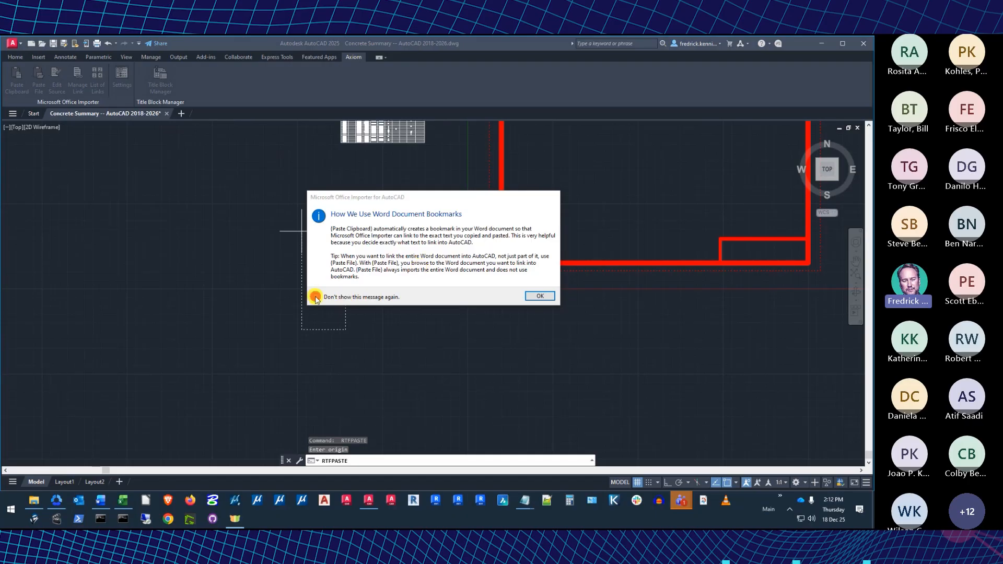
pyautogui.click(538, 296)
# - Examine the pasted General Notes text from the Description heading down to the paragraph below the buffered streams table
pyautogui.scroll(8, 314, 231)
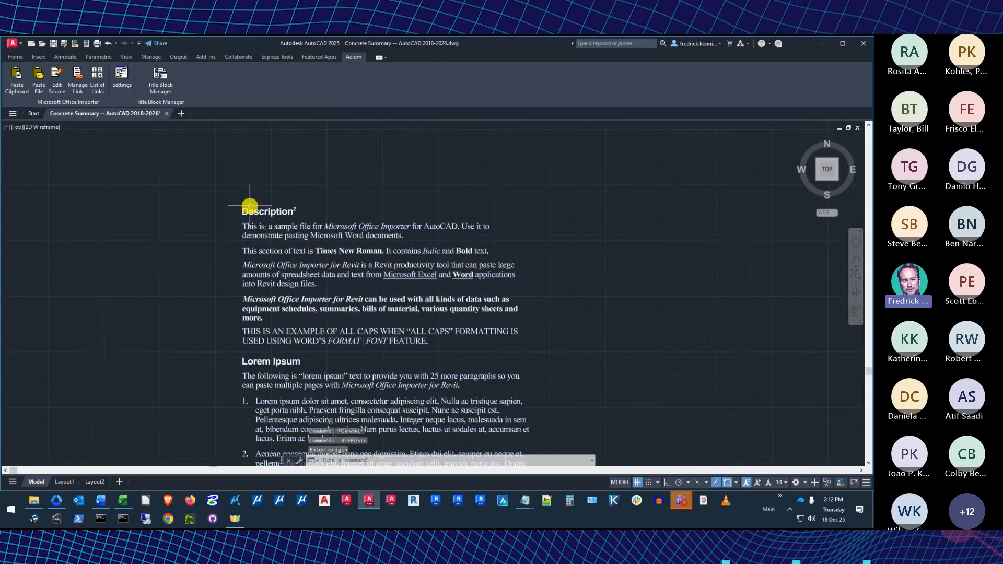
pyautogui.scroll(4, 250, 205)
pyautogui.scroll(-3, 572, 309)
pyautogui.scroll(2, 432, 260)
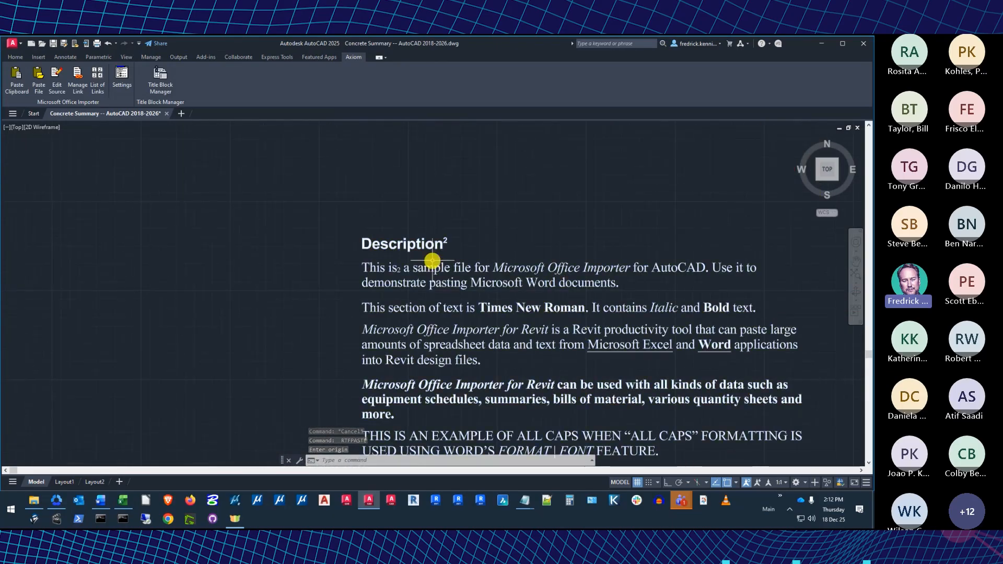
pyautogui.click(869, 463)
pyautogui.click(869, 463)
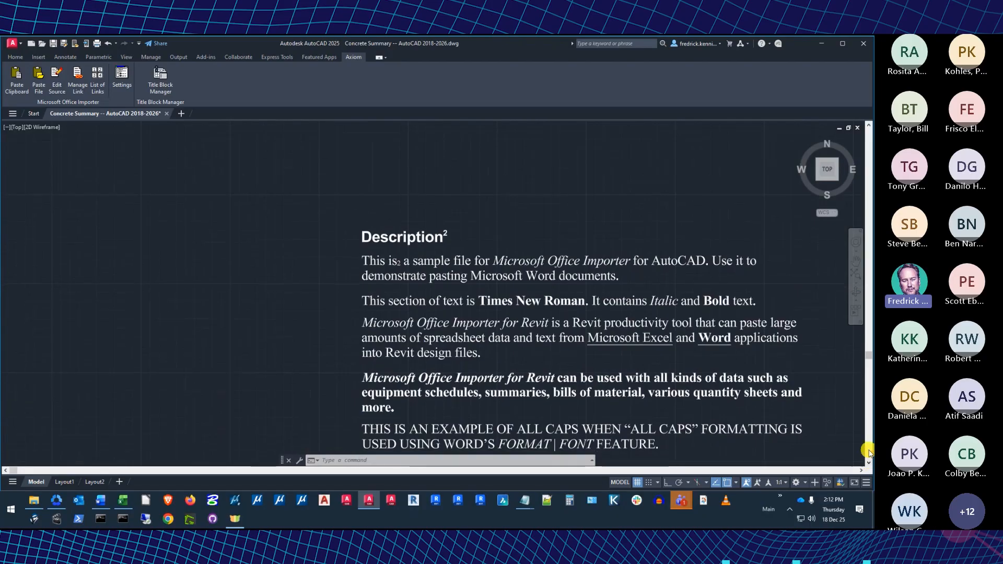
pyautogui.click(869, 453)
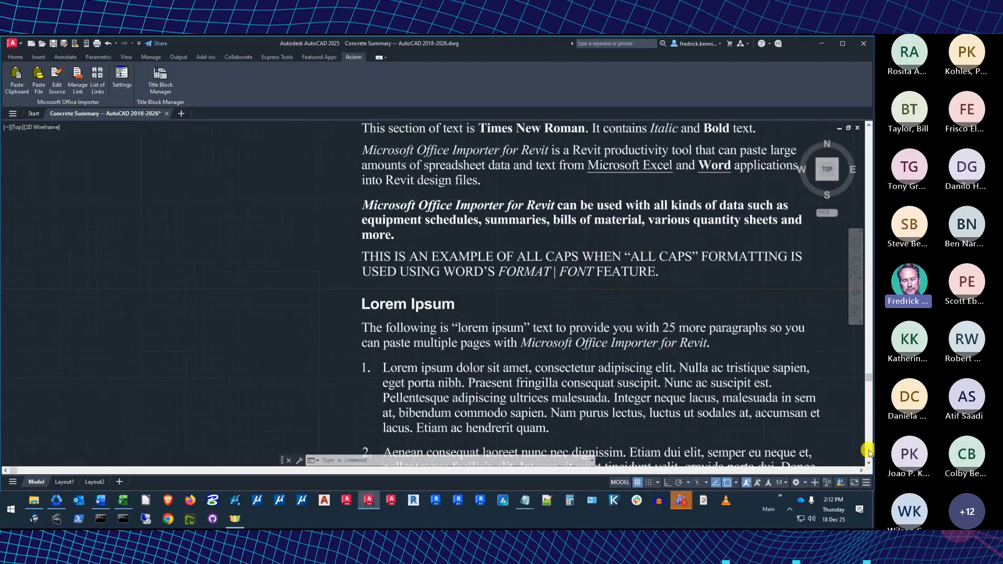
pyautogui.click(868, 453)
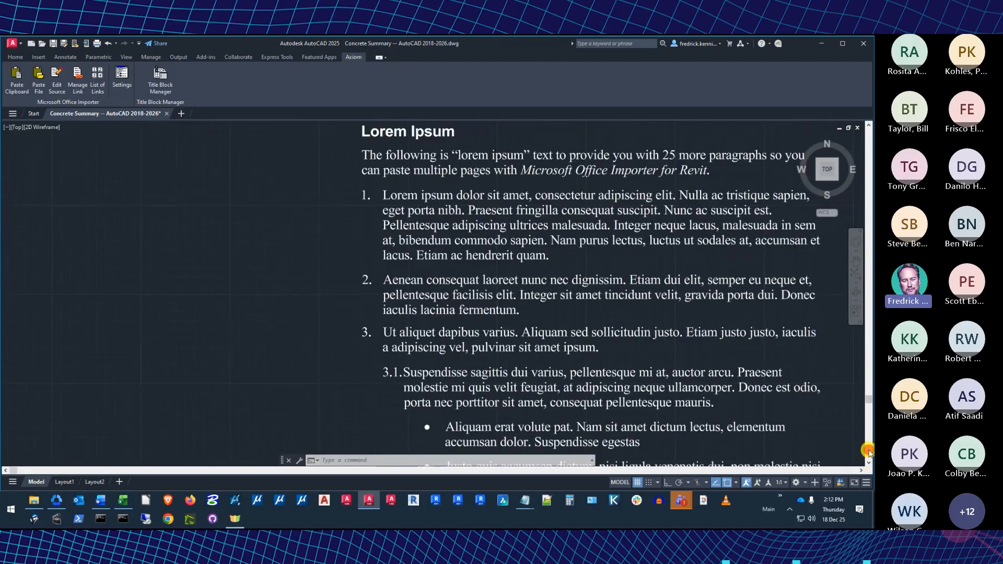
pyautogui.click(868, 452)
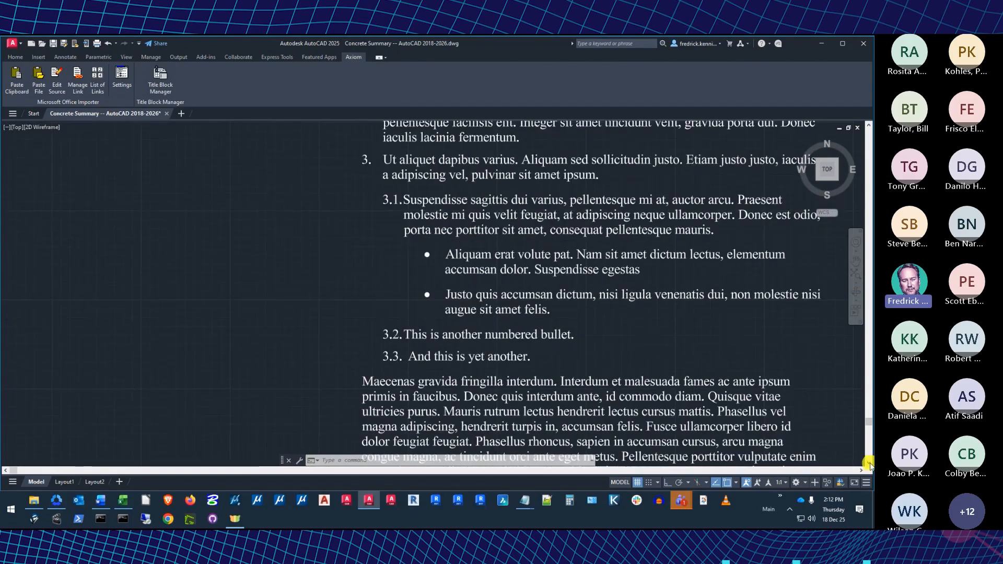
pyautogui.click(869, 463)
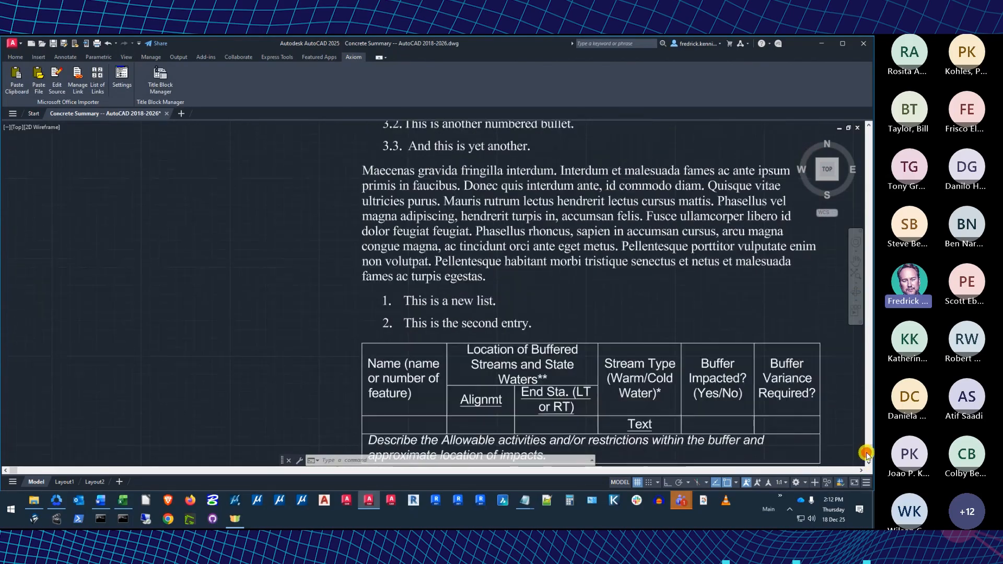
pyautogui.click(868, 455)
pyautogui.click(869, 459)
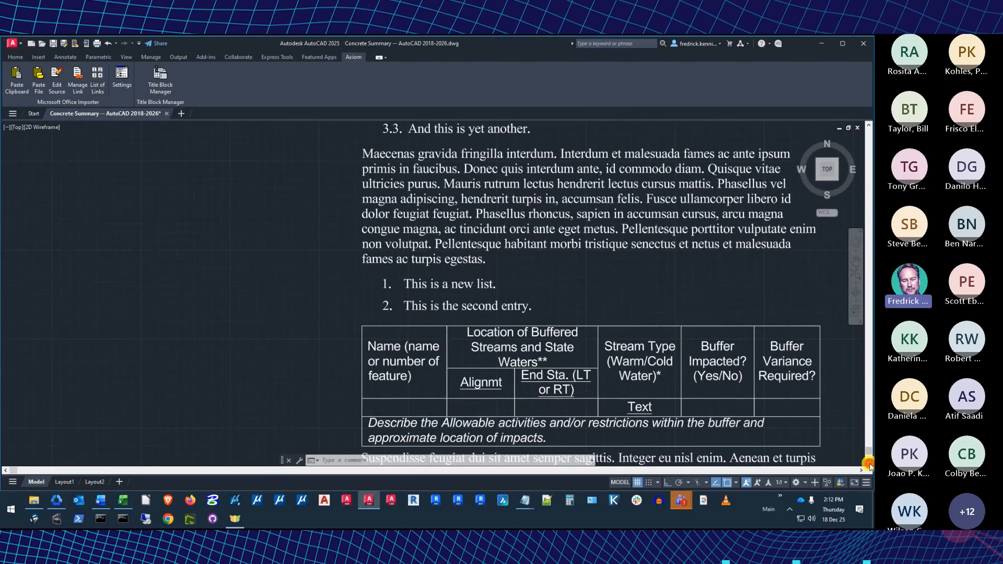
pyautogui.click(869, 463)
pyautogui.click(869, 463)
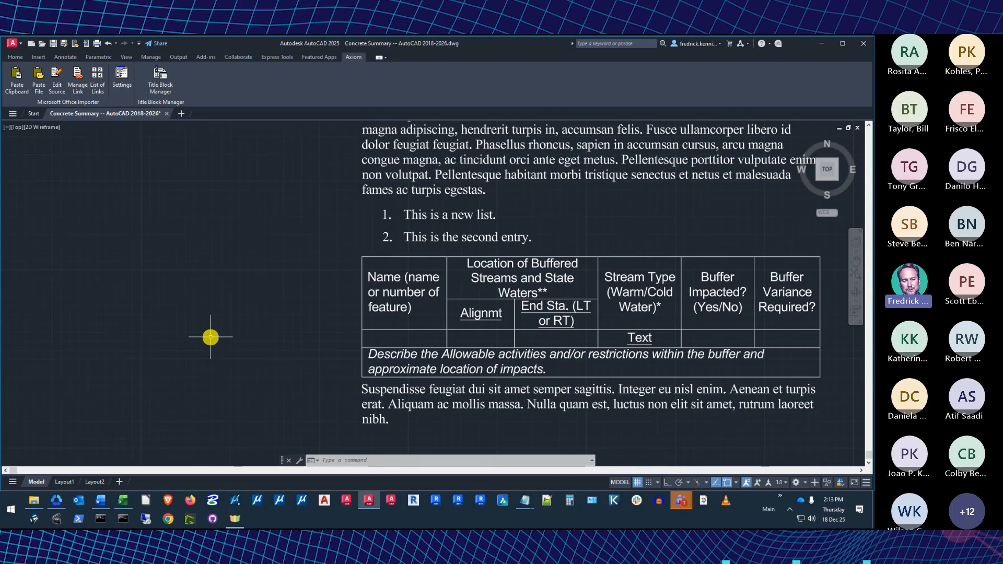
# - In the Microsoft Office Importer pasting settings, enable splitting pastes into columns and repeating the Excel header in each column
pyautogui.click(855, 272)
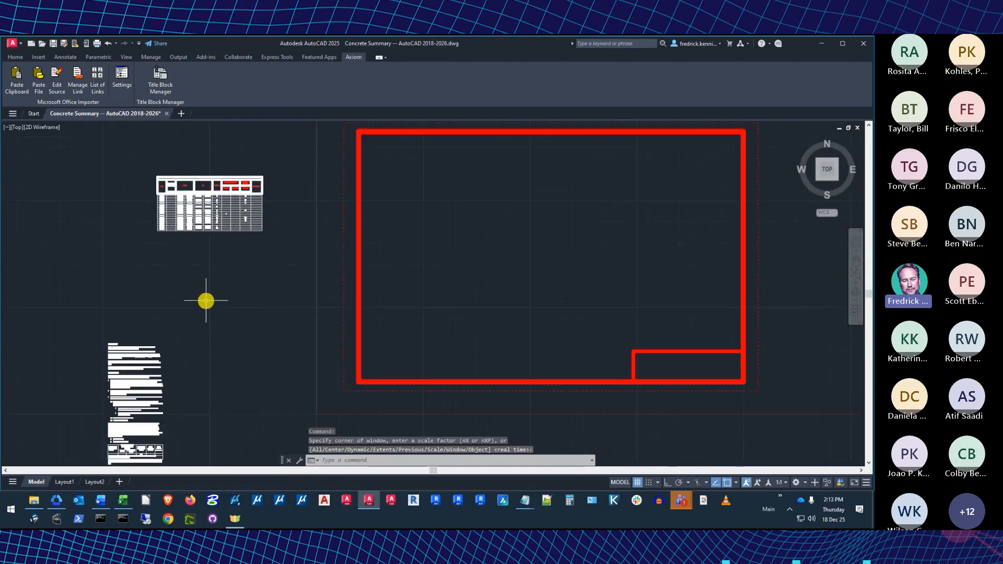
pyautogui.scroll(-2, 471, 262)
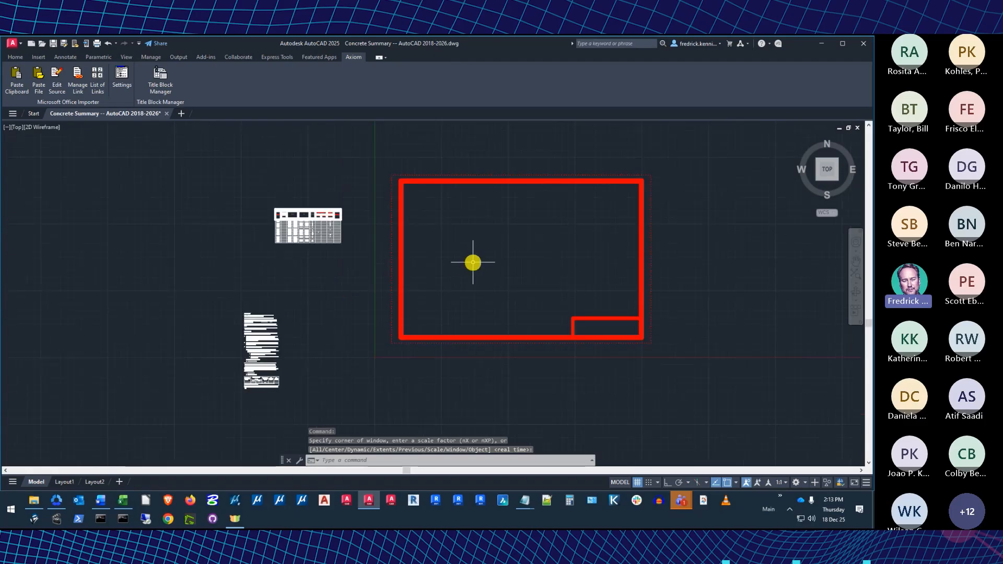
pyautogui.scroll(2, 473, 262)
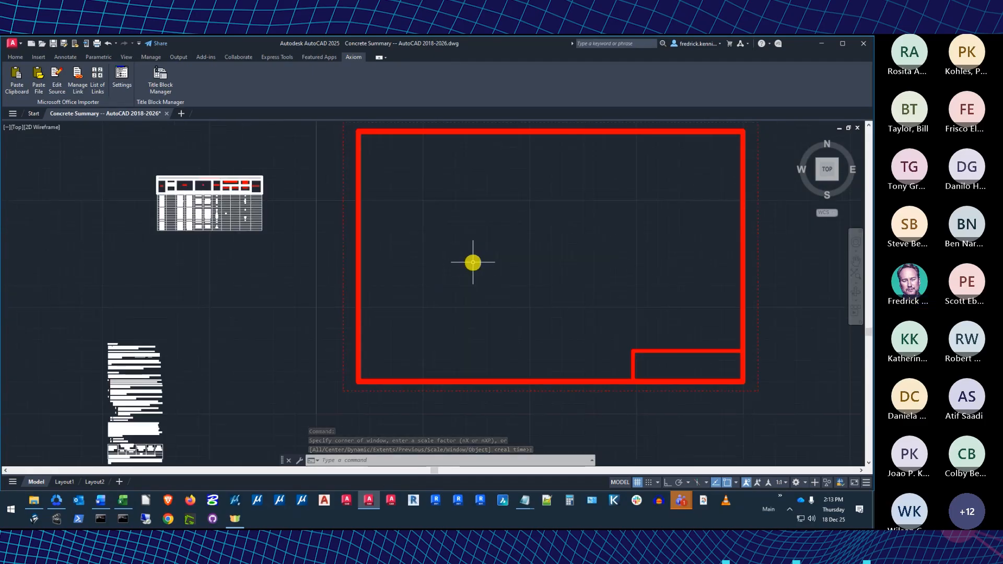
pyautogui.click(869, 125)
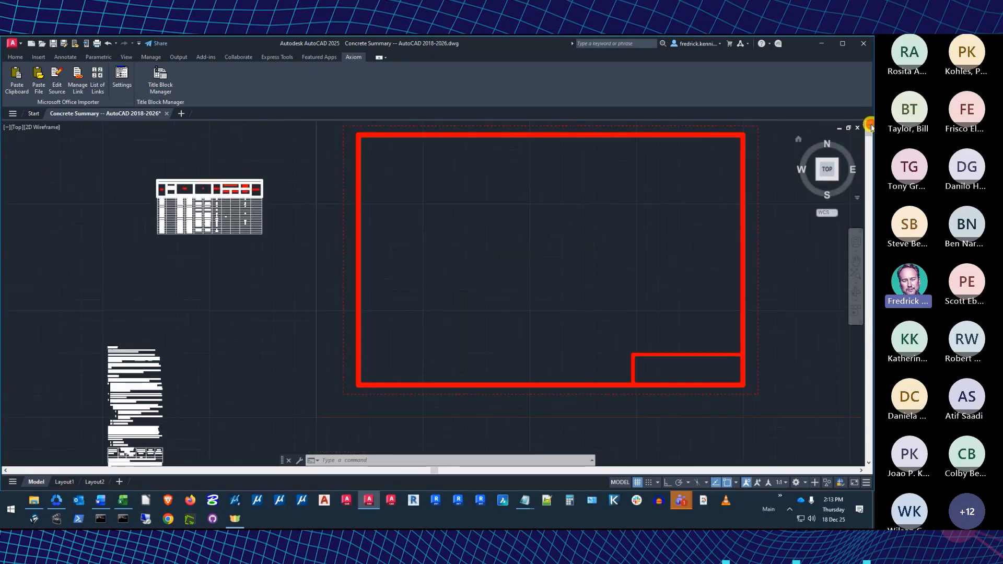
pyautogui.click(869, 125)
pyautogui.click(870, 126)
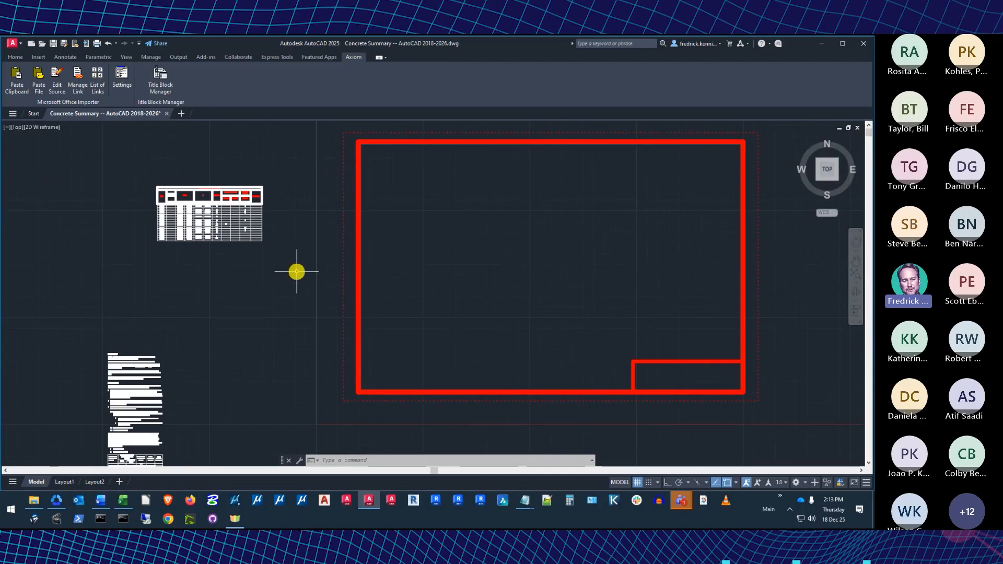
pyautogui.click(120, 75)
pyautogui.click(295, 229)
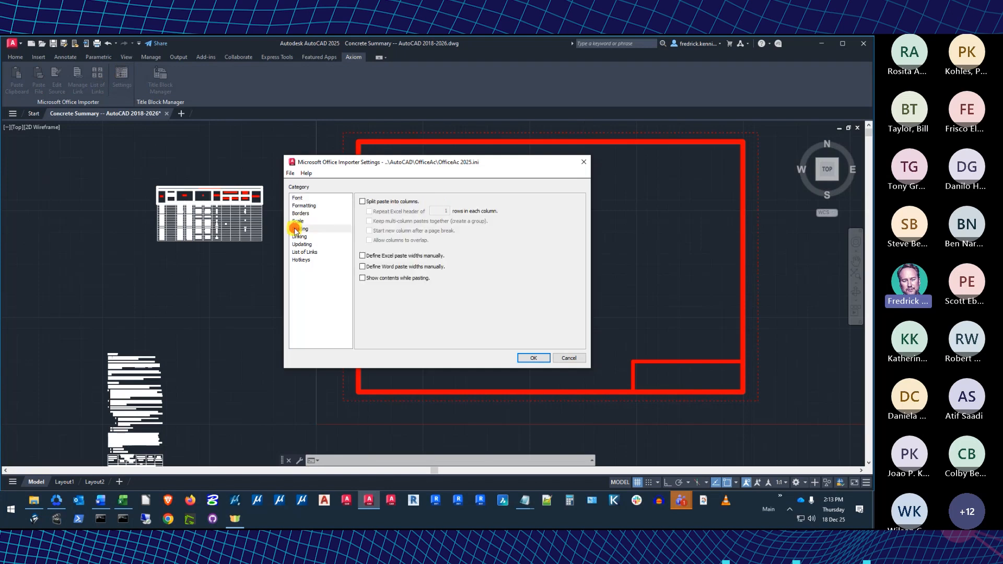
pyautogui.click(362, 201)
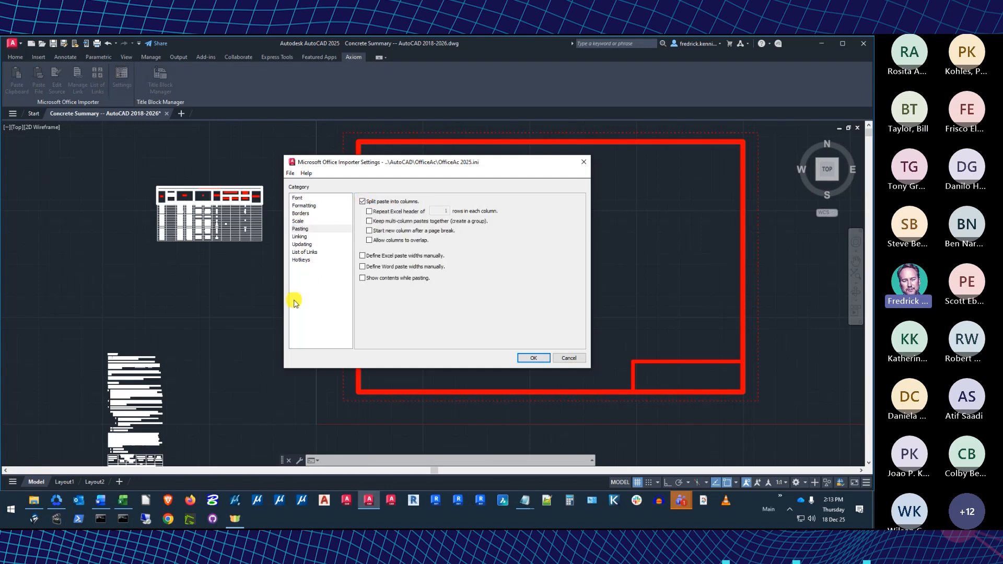
pyautogui.click(369, 211)
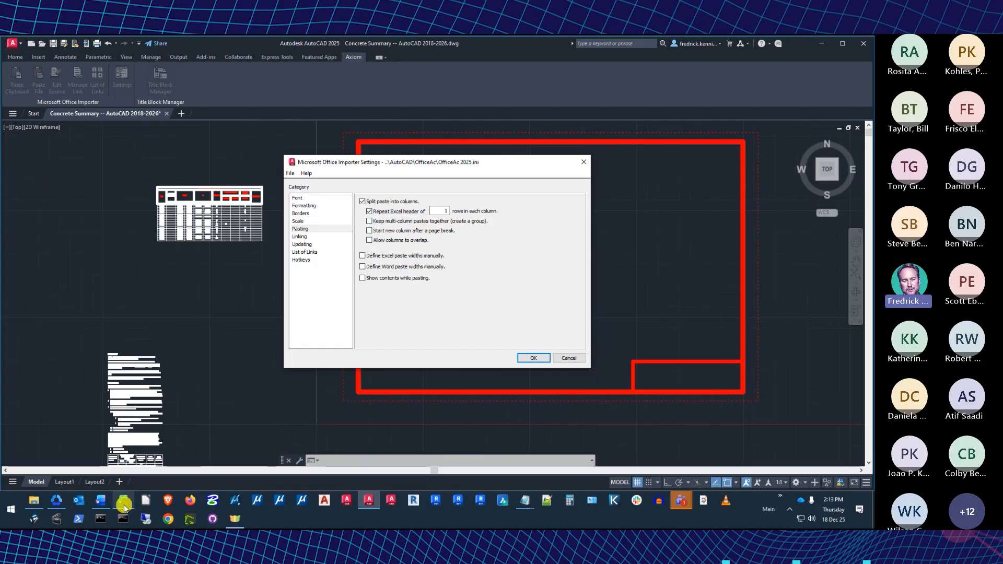
# - Switch to Excel, undo the blank column B insertion, save the workbook and select header rows 1 to 5
pyautogui.click(124, 504)
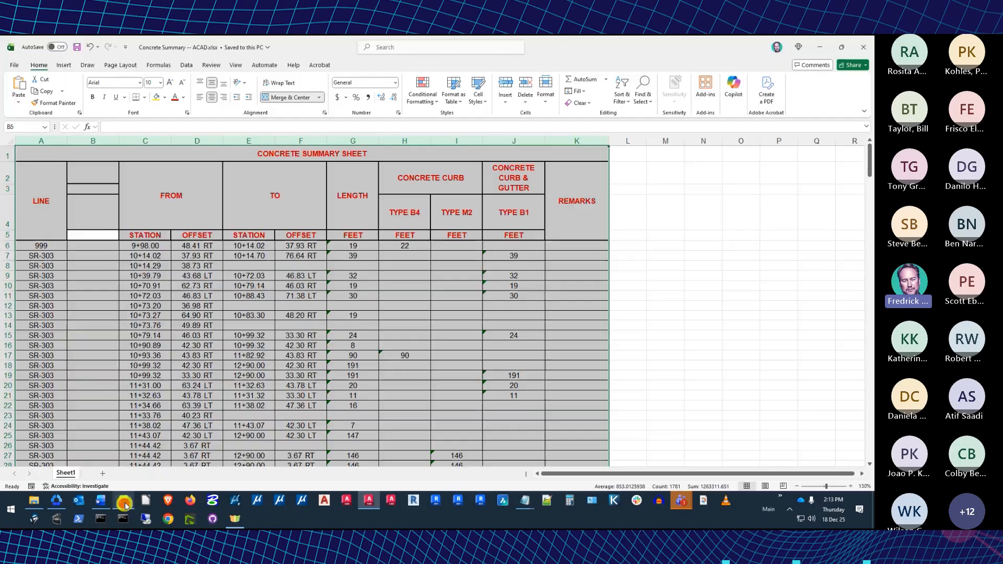
pyautogui.click(87, 47)
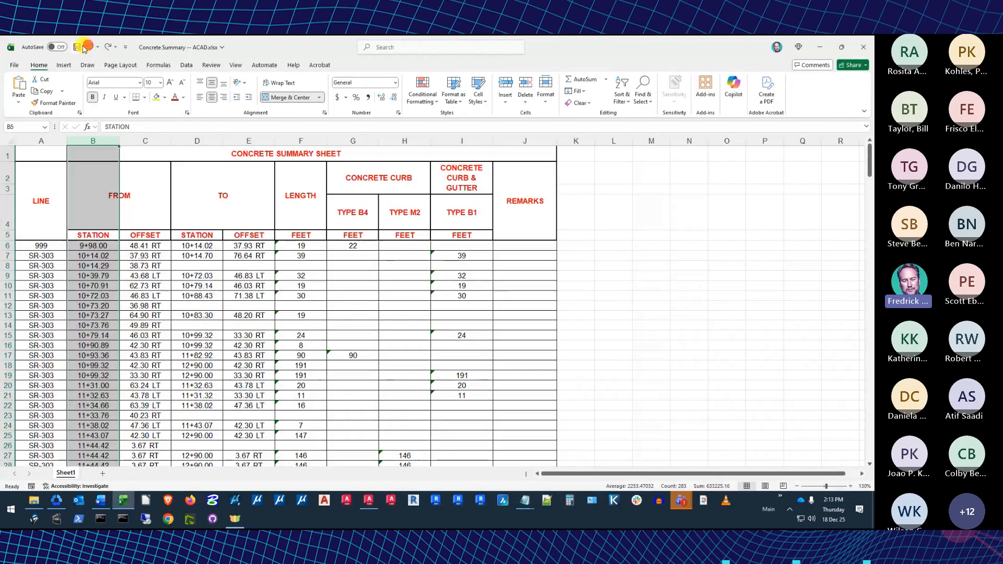
pyautogui.click(77, 48)
pyautogui.moveTo(8, 236); pyautogui.dragTo(5, 153)
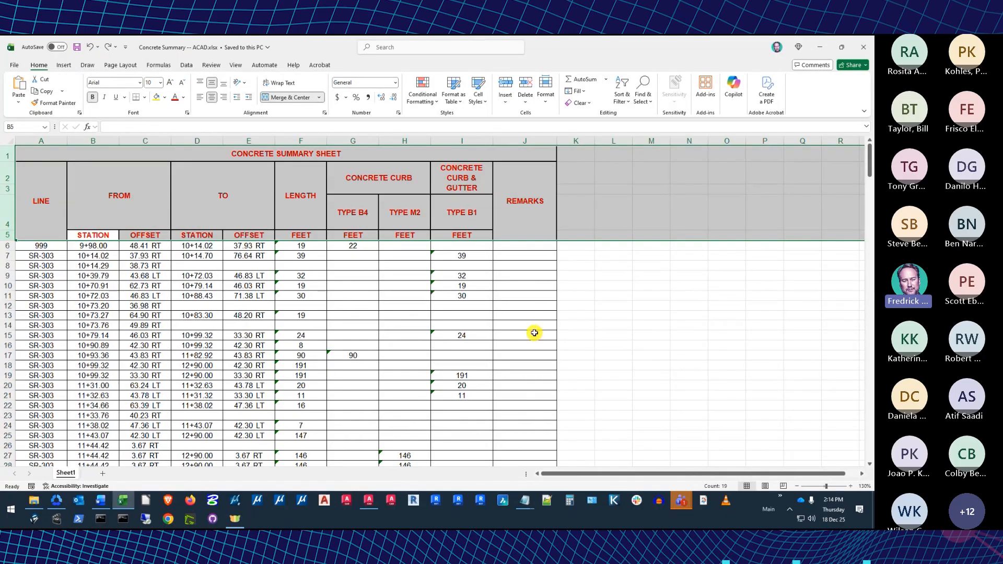
# - Switch to AutoCAD, set the repeated Excel header to 5 rows in each column and accept the importer settings
pyautogui.click(372, 504)
pyautogui.doubleClick(443, 211)
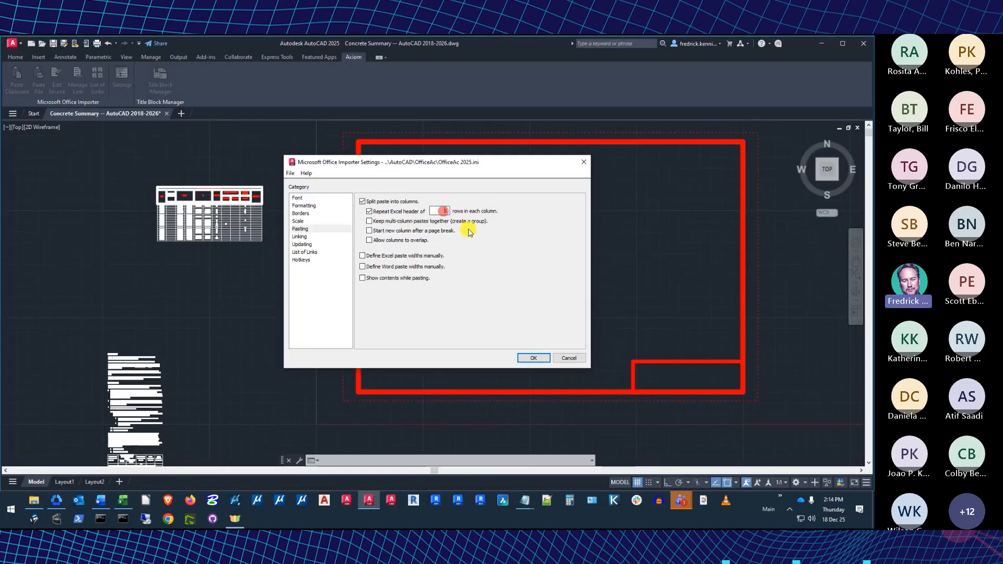
pyautogui.write('5')
pyautogui.press('Tab')
pyautogui.click(533, 358)
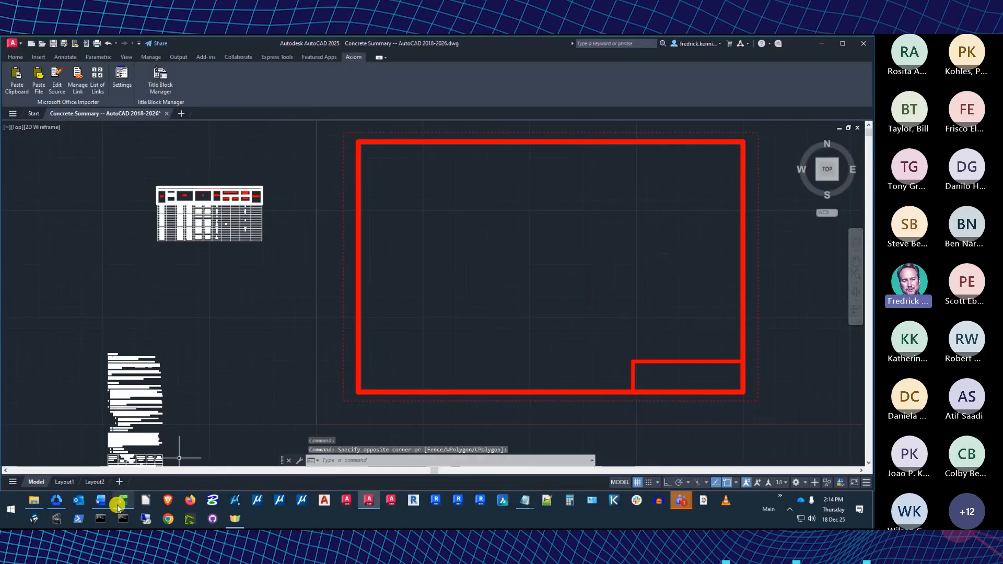
# - Switch to Excel, save the Concrete Summary workbook and copy the entire sheet
pyautogui.click(123, 500)
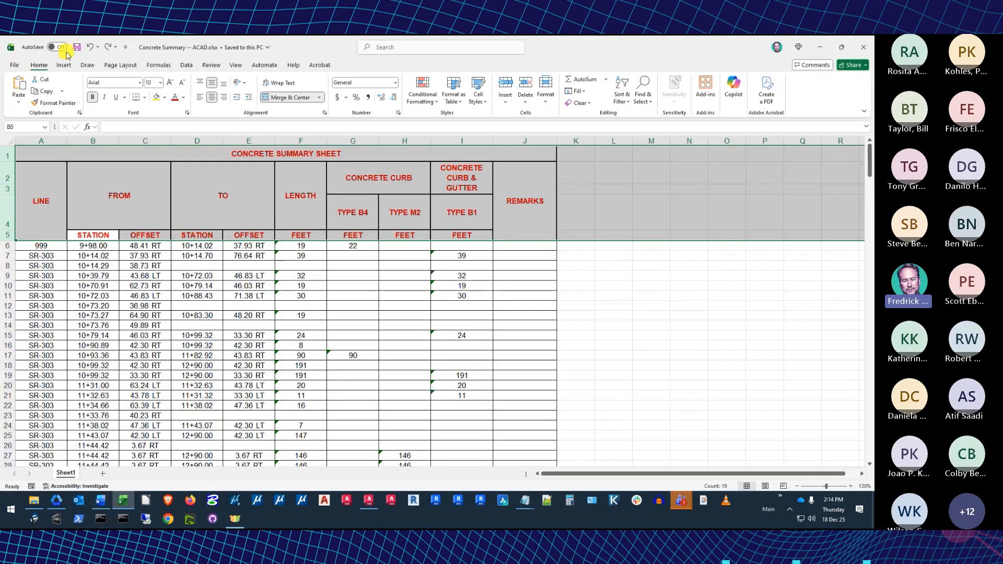
pyautogui.click(77, 47)
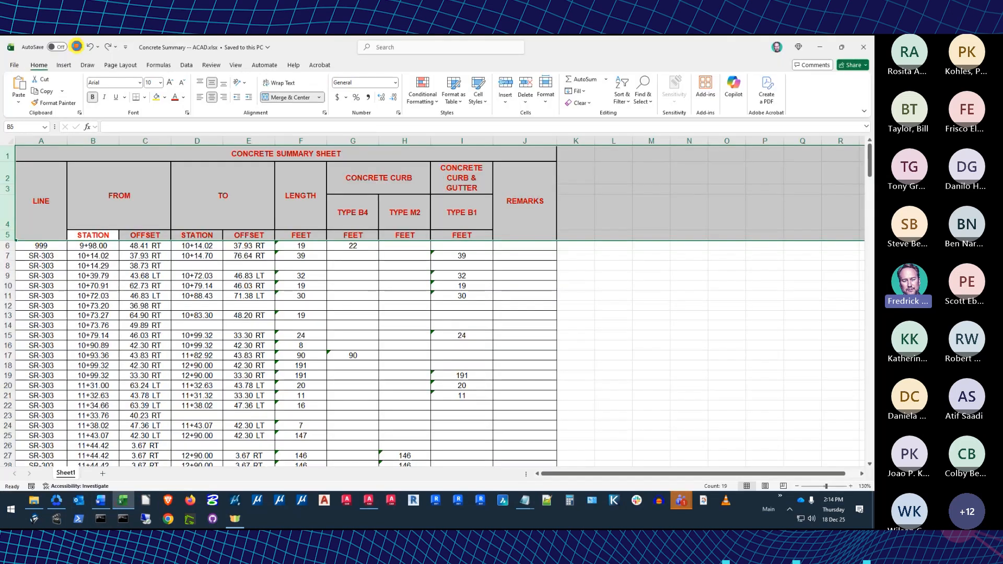
pyautogui.click(10, 141)
pyautogui.rightClick(110, 182)
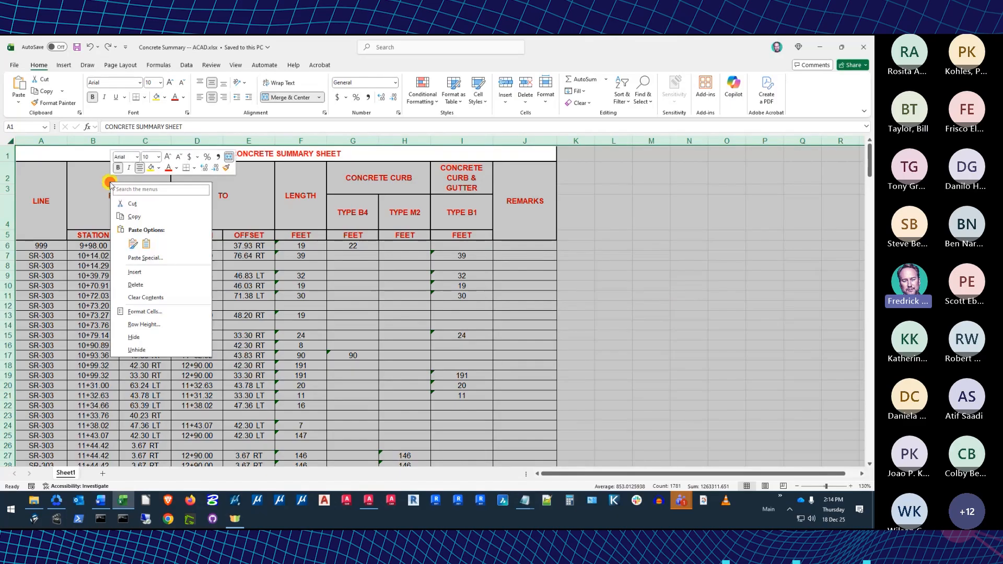
pyautogui.click(135, 216)
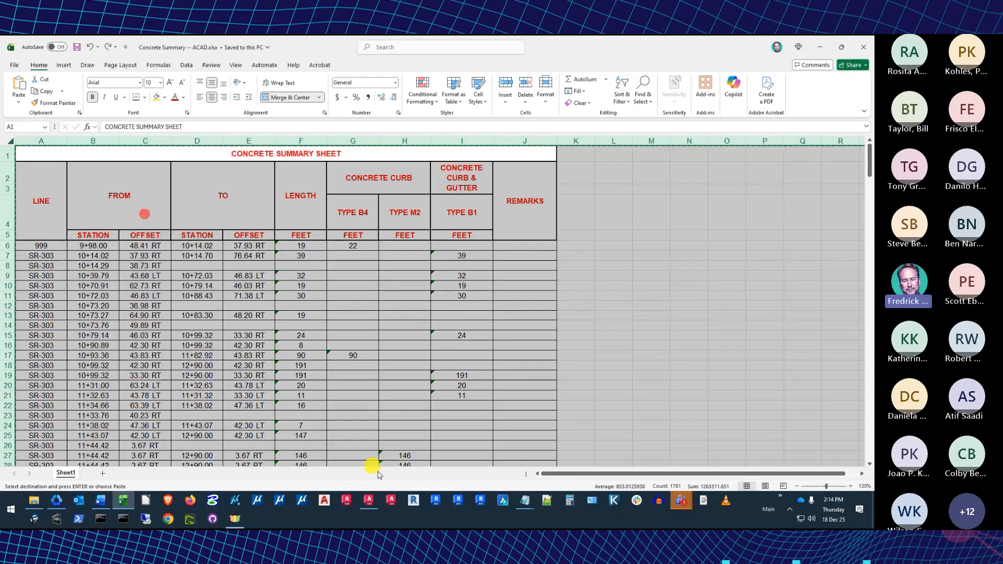
# - Switch to AutoCAD and paste the copied sheet inside the red border from its upper-left corner, with columns reaching almost to the lower border
pyautogui.click(370, 502)
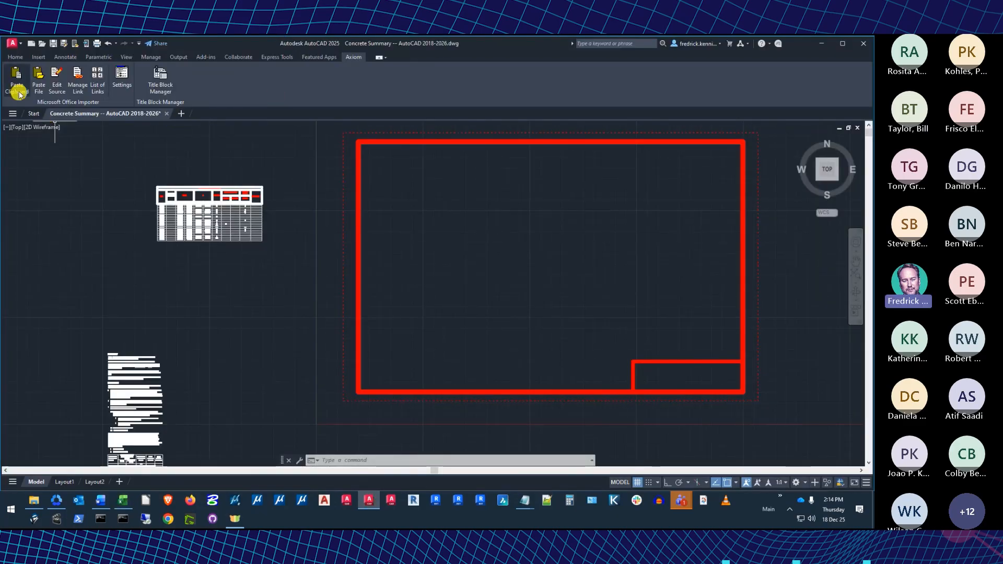
pyautogui.click(17, 81)
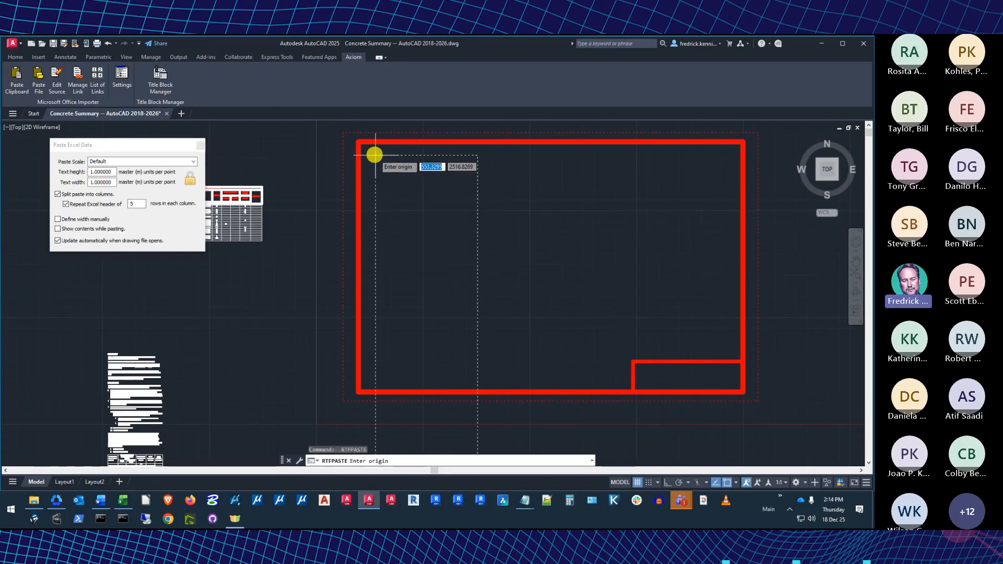
pyautogui.click(367, 151)
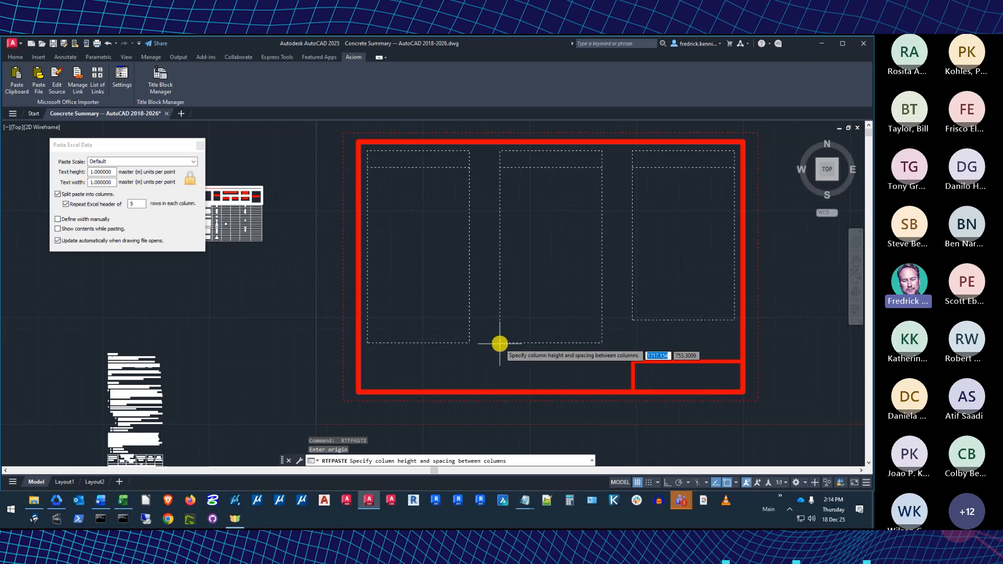
pyautogui.click(500, 376)
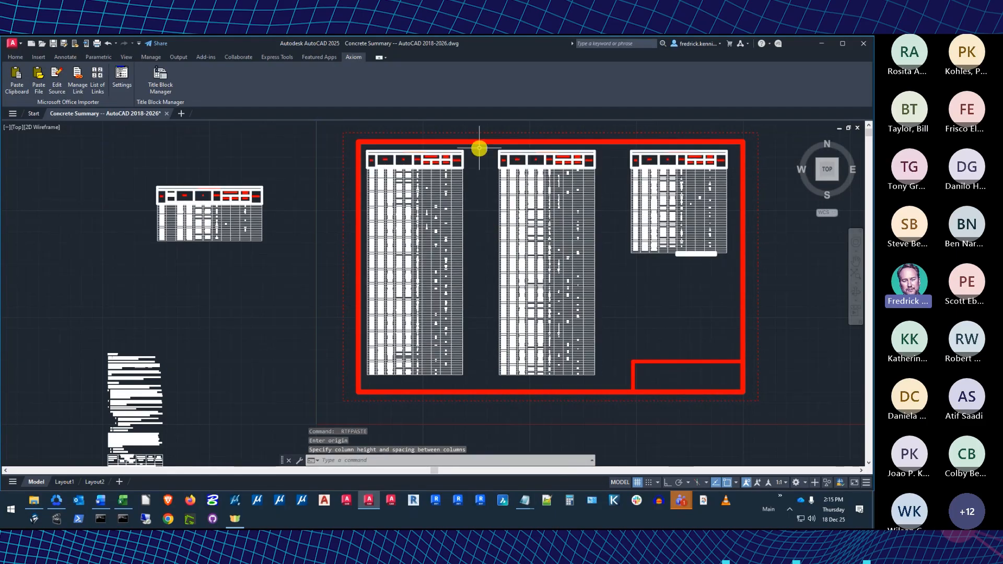
# - Shift the second and third pasted table columns horizontally towards the first, leaving only a narrow gap between neighbouring columns
pyautogui.scroll(2, 477, 150)
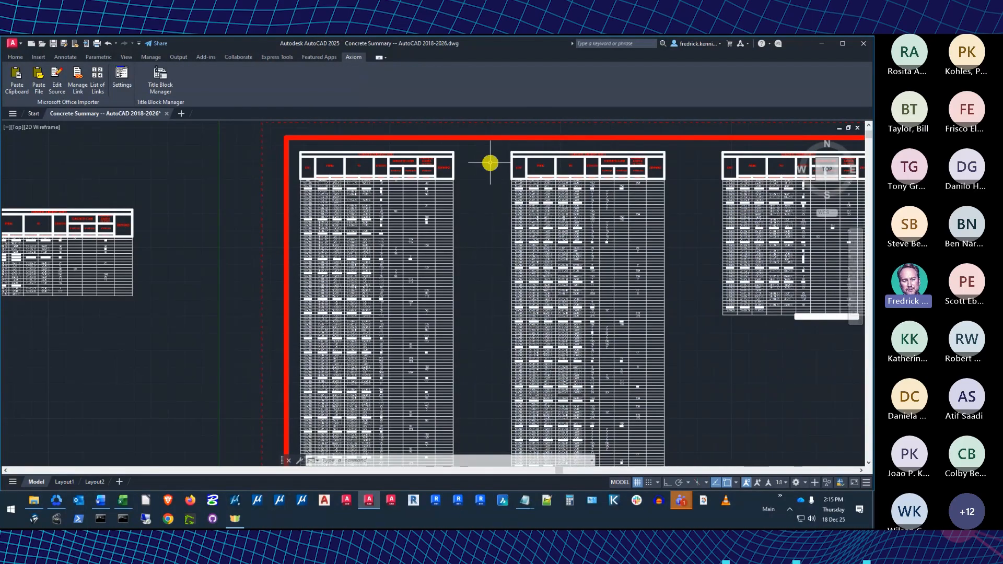
pyautogui.click(513, 152)
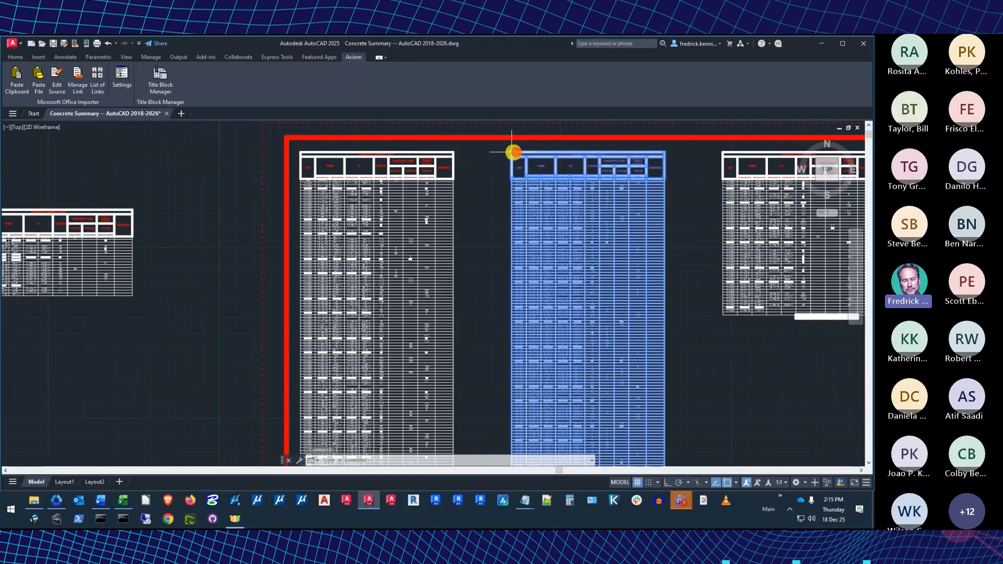
pyautogui.click(511, 152)
pyautogui.click(464, 152)
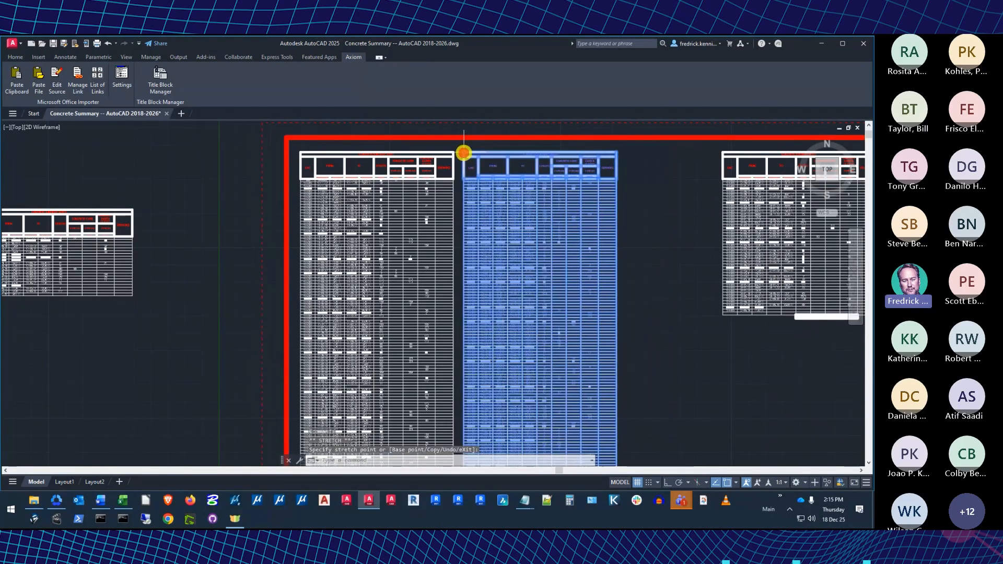
pyautogui.click(739, 151)
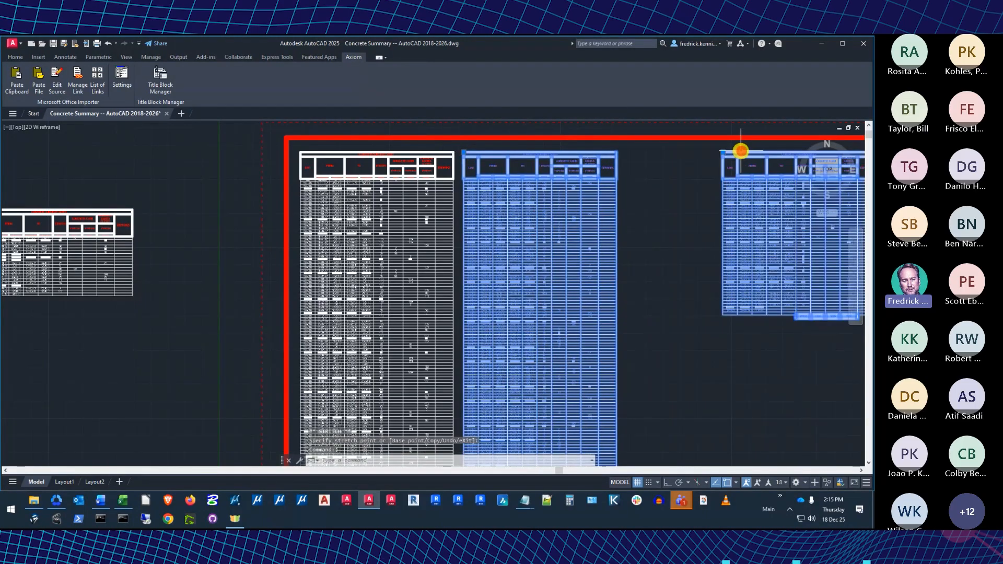
pyautogui.click(724, 152)
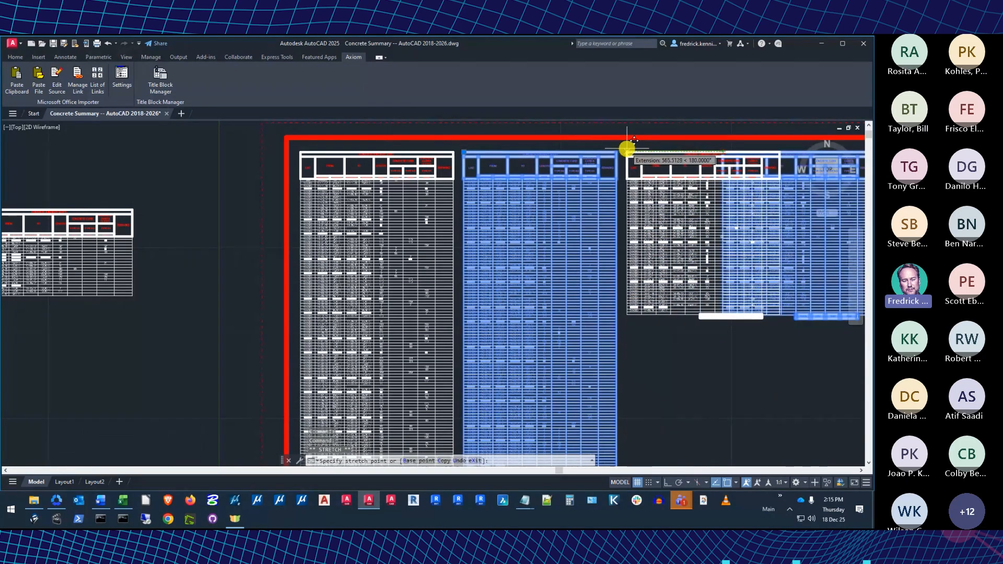
pyautogui.click(627, 149)
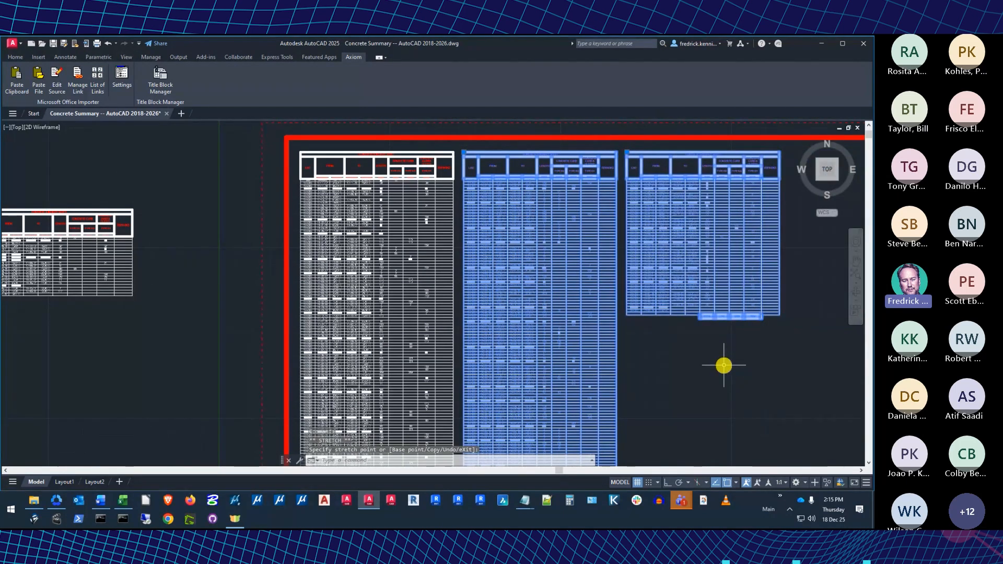
pyautogui.press('Escape')
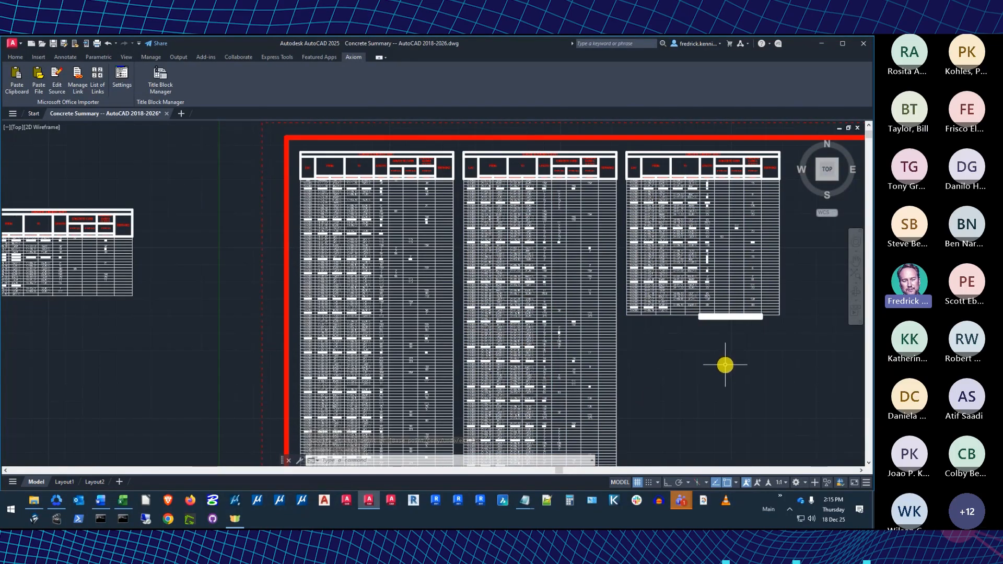
# - Draw a long horizontal line in the empty area below the red border, from beneath the notes text to well past the border's right side
pyautogui.click(855, 273)
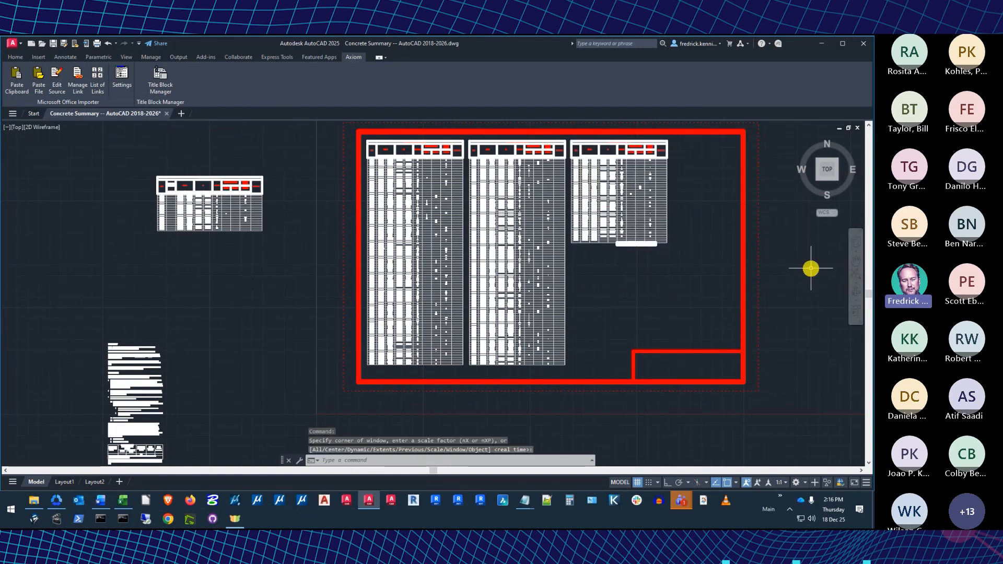
pyautogui.scroll(-4, 253, 344)
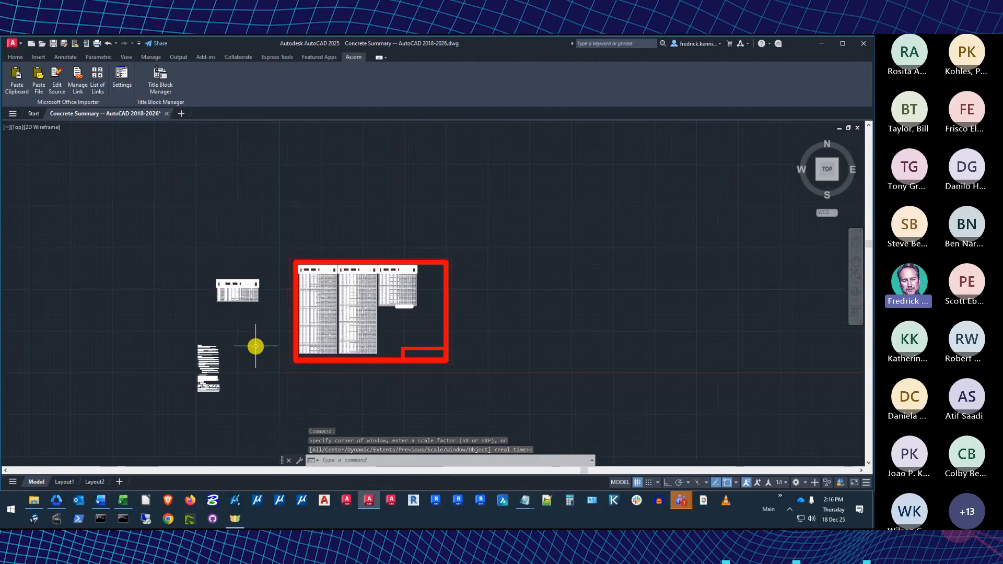
pyautogui.click(857, 261)
pyautogui.moveTo(307, 340); pyautogui.dragTo(364, 227)
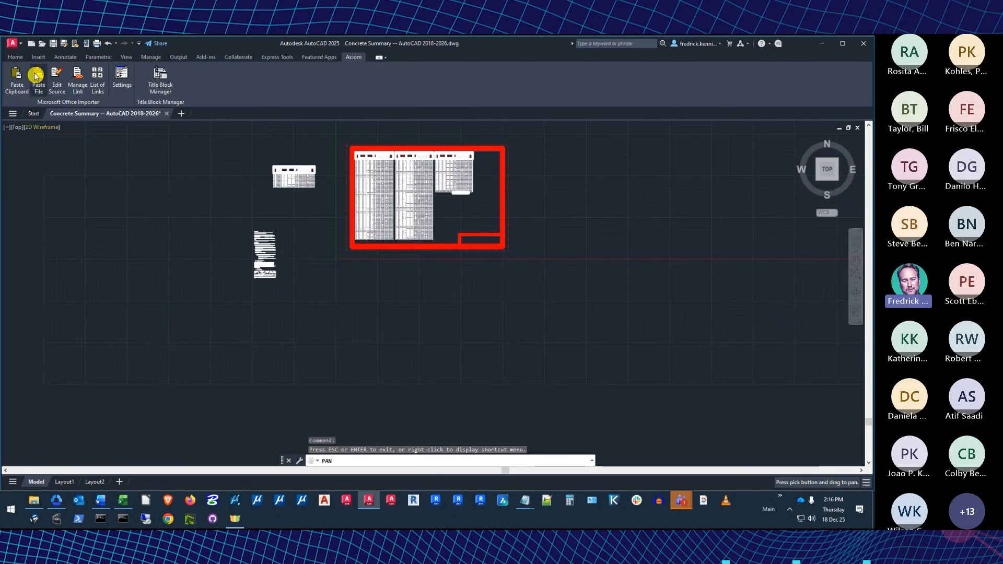
pyautogui.click(15, 57)
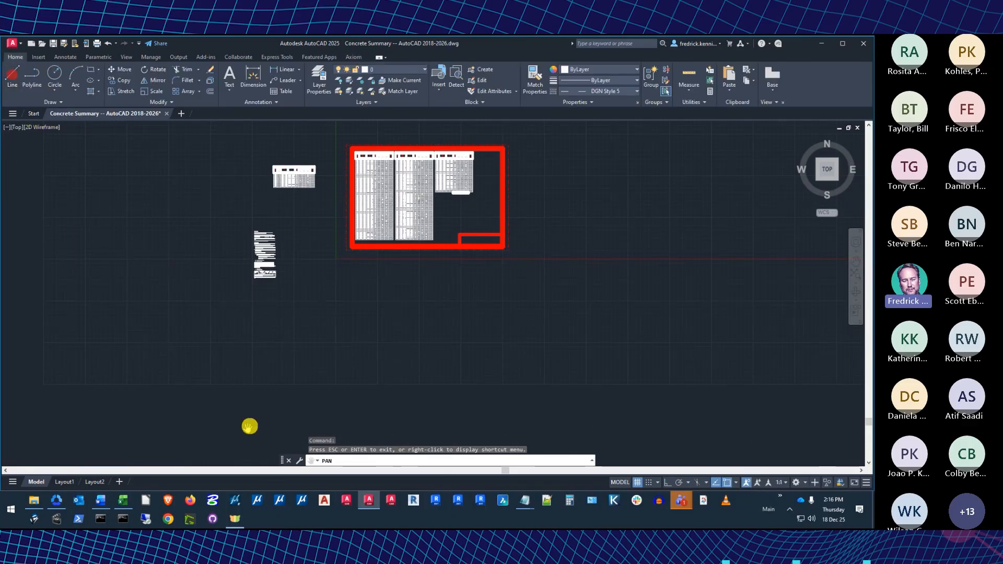
pyautogui.click(259, 354)
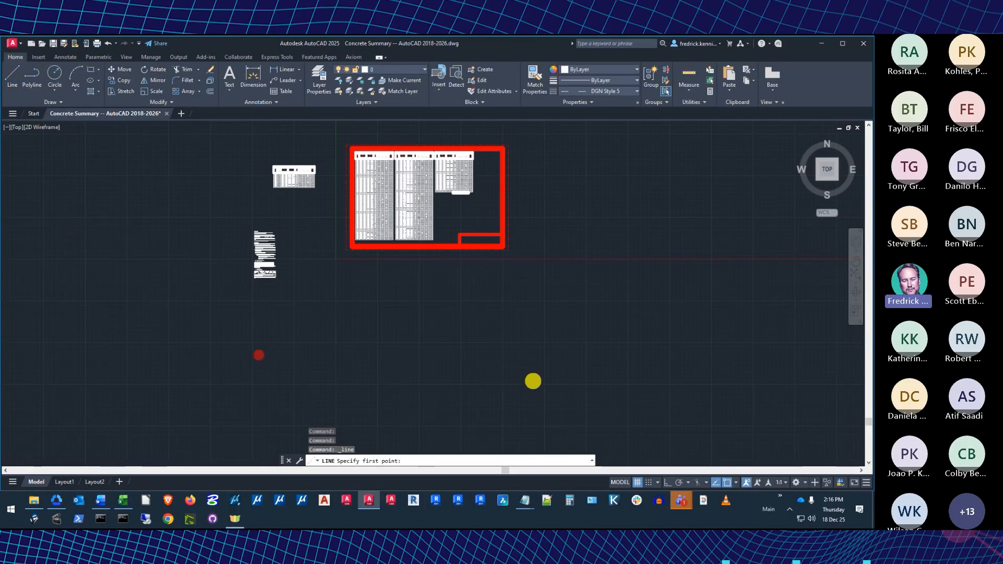
pyautogui.click(12, 75)
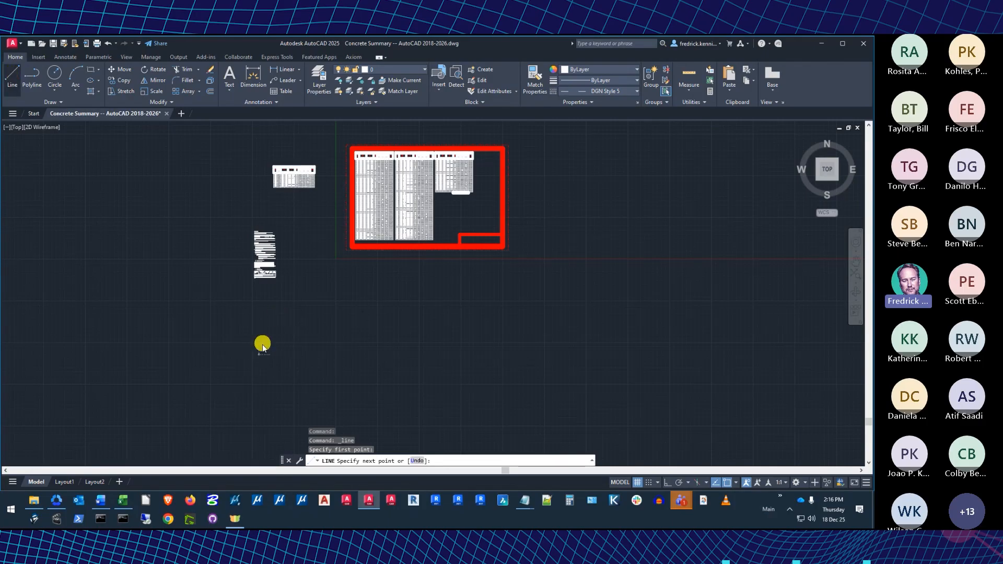
pyautogui.click(260, 355)
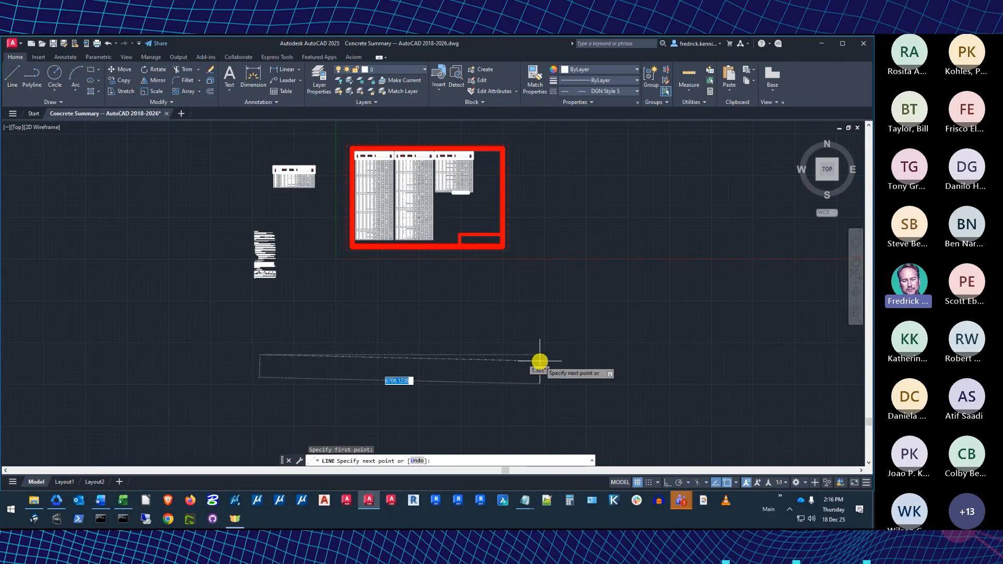
pyautogui.click(687, 355)
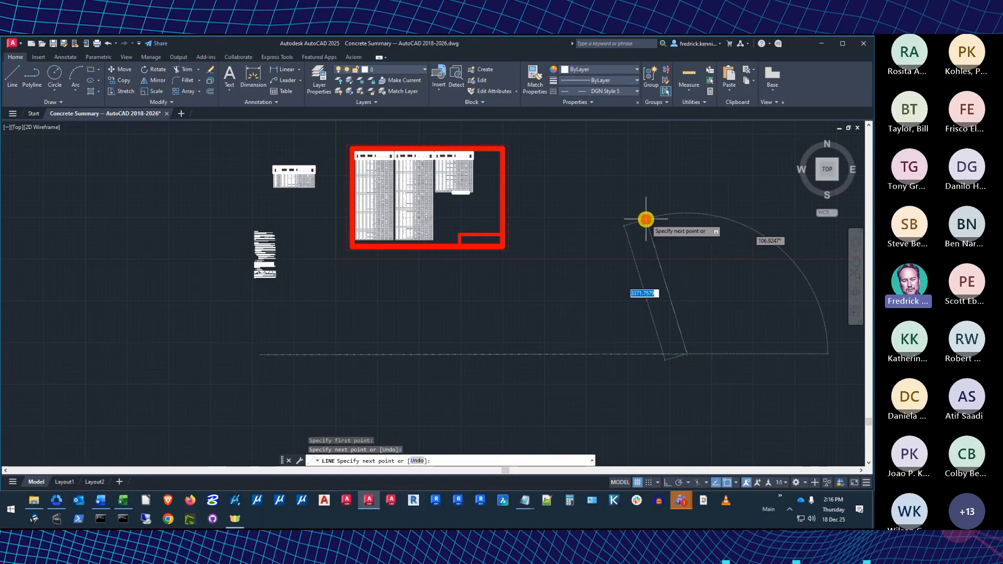
pyautogui.rightClick(675, 225)
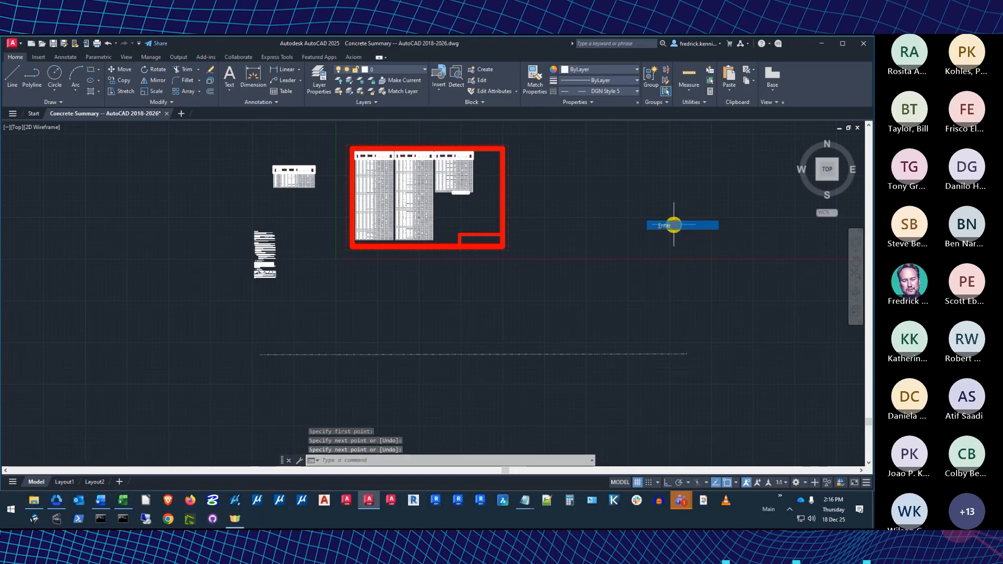
# - Switch to Word and copy the entire General Notes -- ACAD.docx document
pyautogui.click(121, 501)
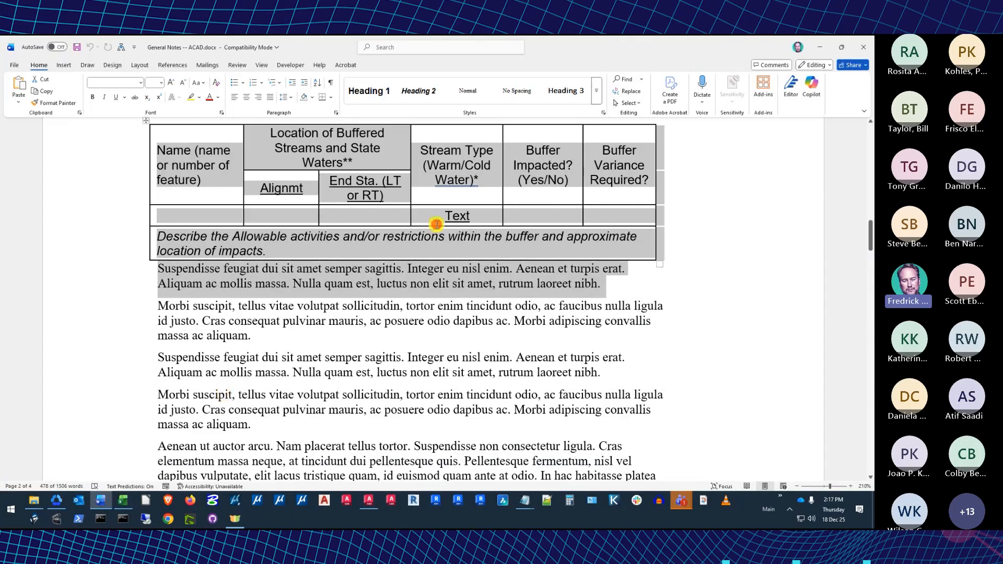
pyautogui.click(437, 224)
pyautogui.hotkey('ctrl', 'Home')
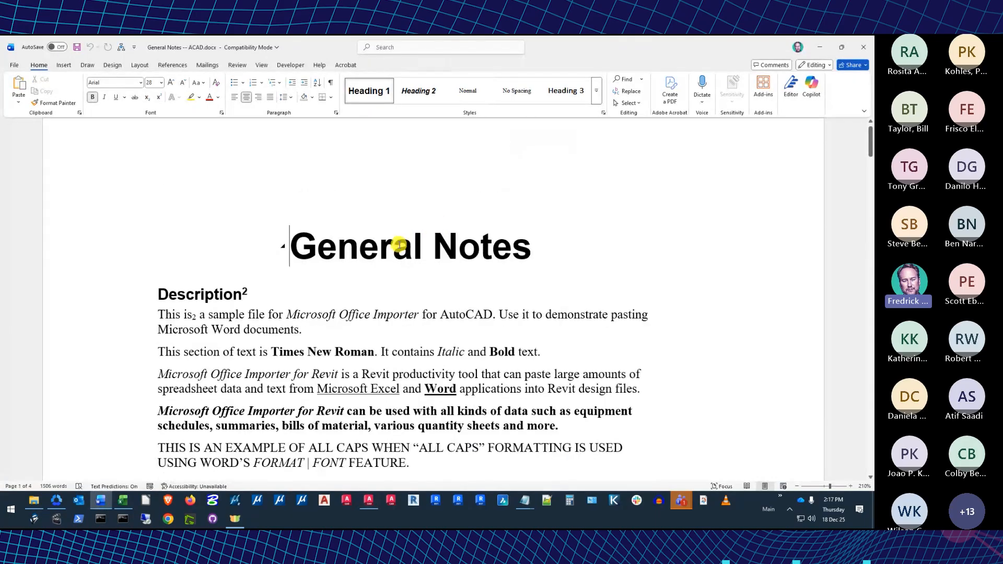
pyautogui.hotkey('ctrl', 'a')
pyautogui.rightClick(246, 189)
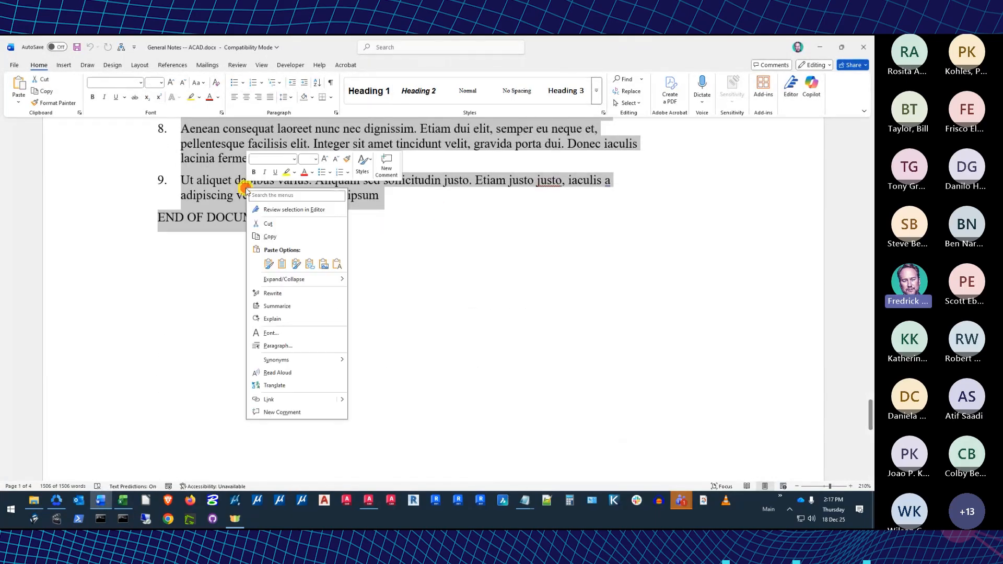
pyautogui.click(307, 237)
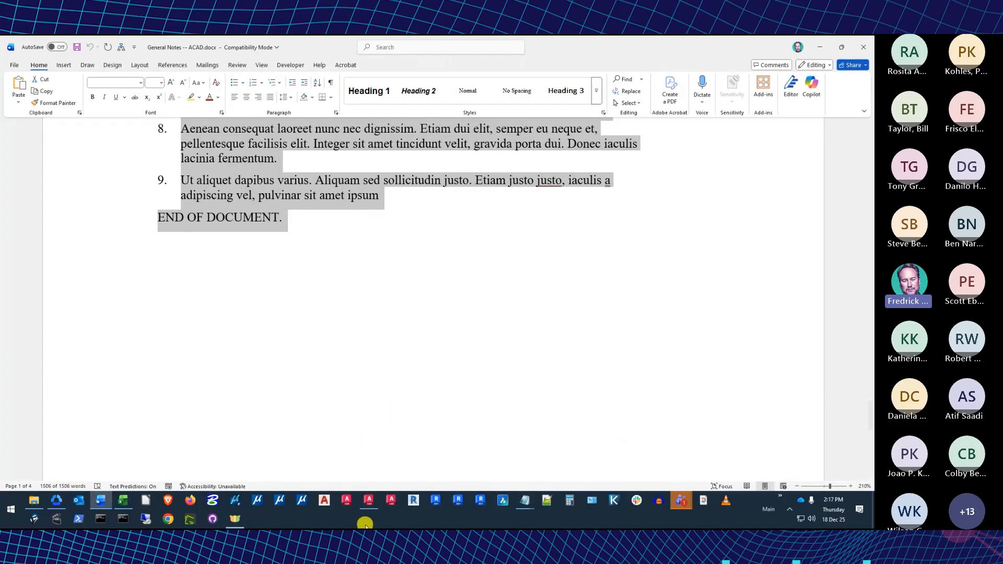
# - Switch to AutoCAD and paste the Word text with Microsoft Office Importer, split into spaced columns reaching down to the horizontal line
pyautogui.click(370, 502)
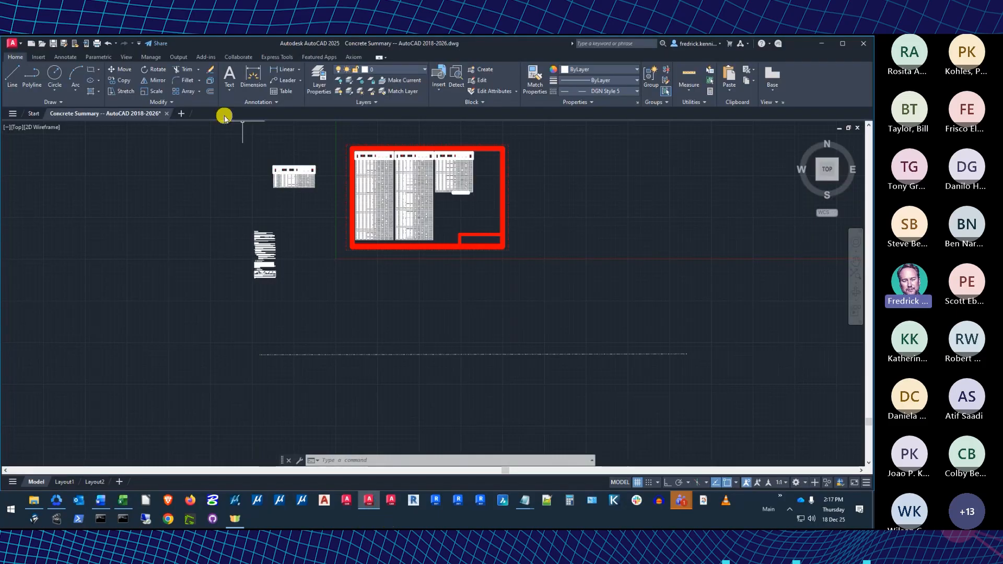
pyautogui.click(353, 57)
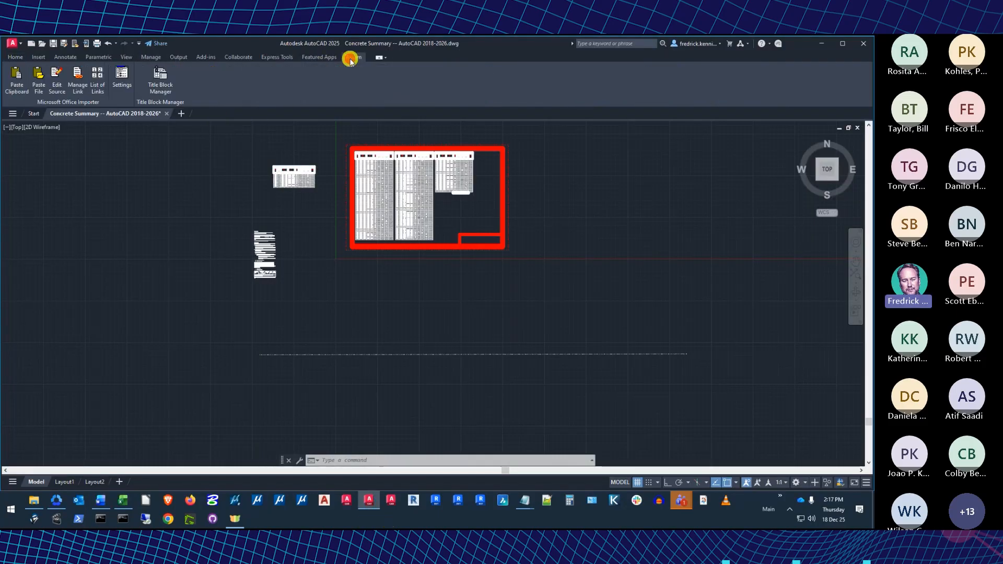
pyautogui.click(19, 80)
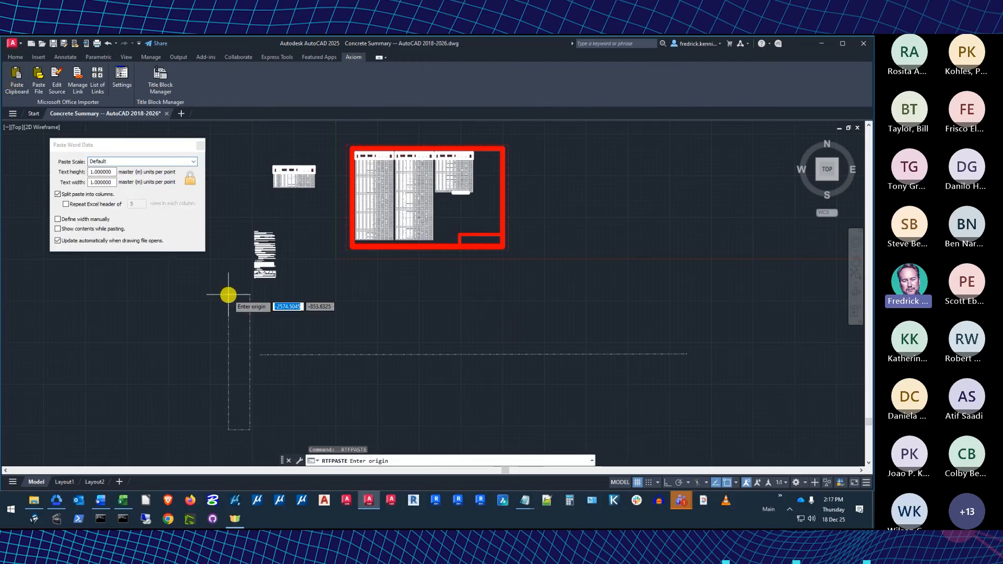
pyautogui.scroll(2, 313, 331)
pyautogui.click(285, 336)
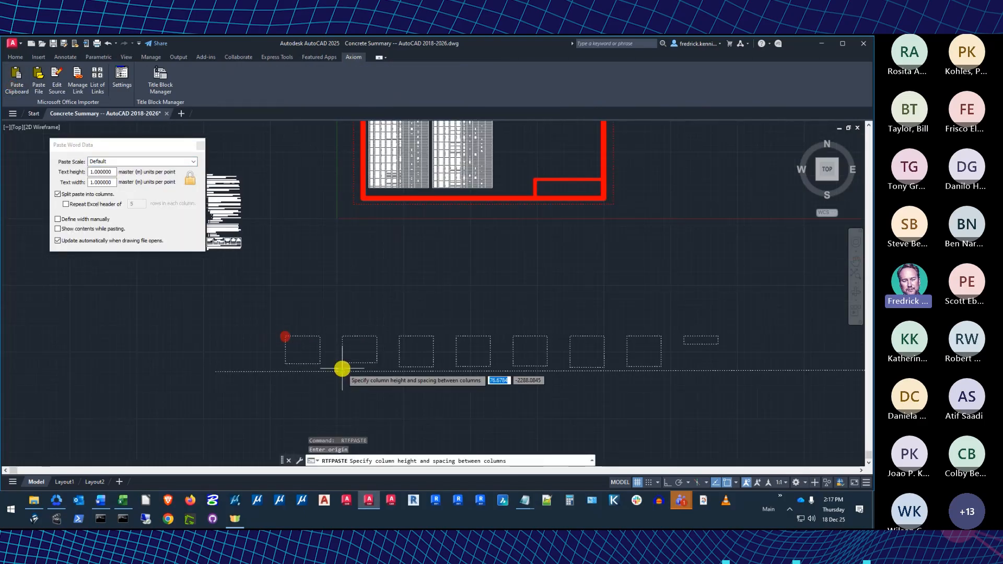
pyautogui.click(344, 373)
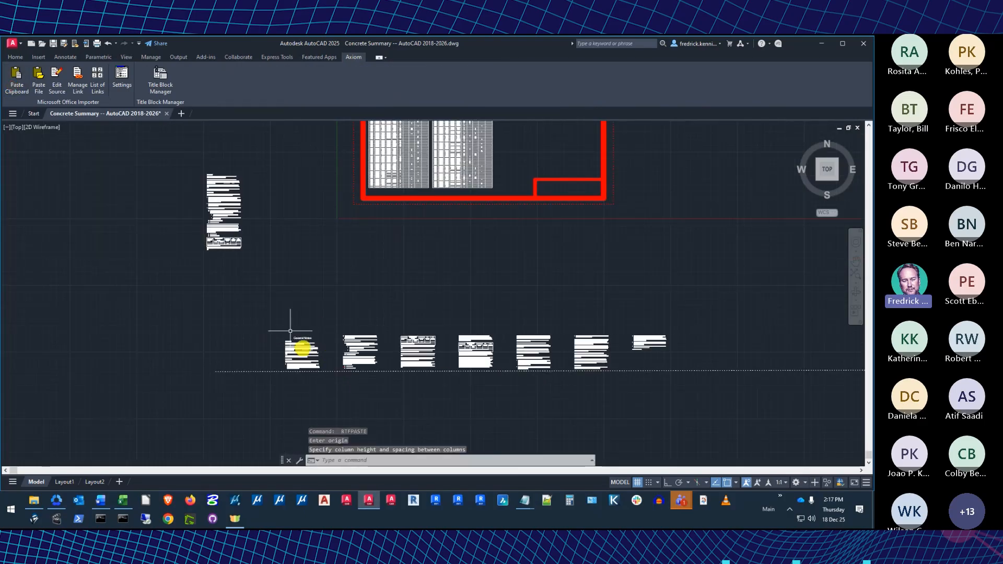
# - Examine the pasted General Notes columns from first to last, checking their formatting and where each column breaks above the line
pyautogui.scroll(6, 282, 308)
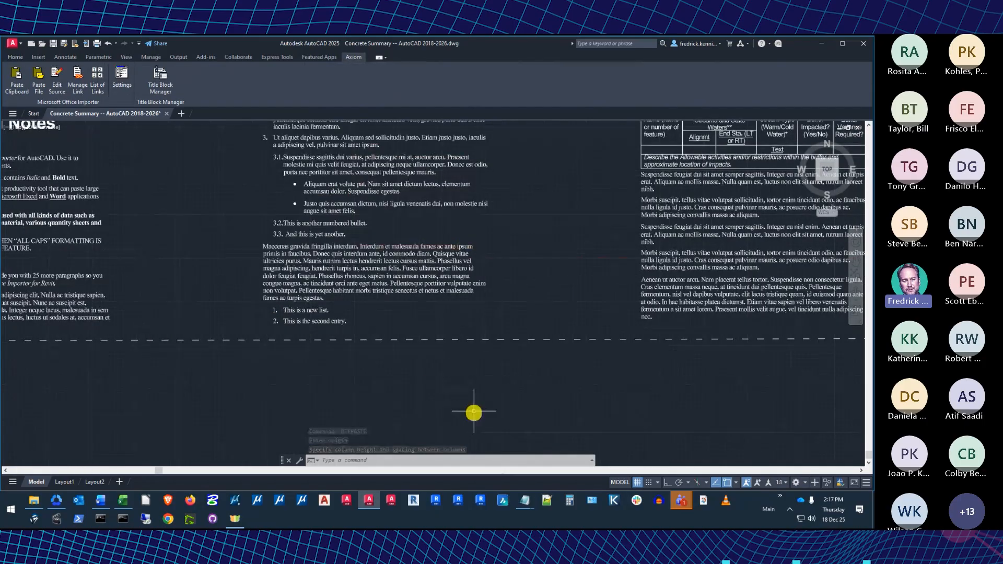
pyautogui.click(5, 471)
pyautogui.click(5, 471)
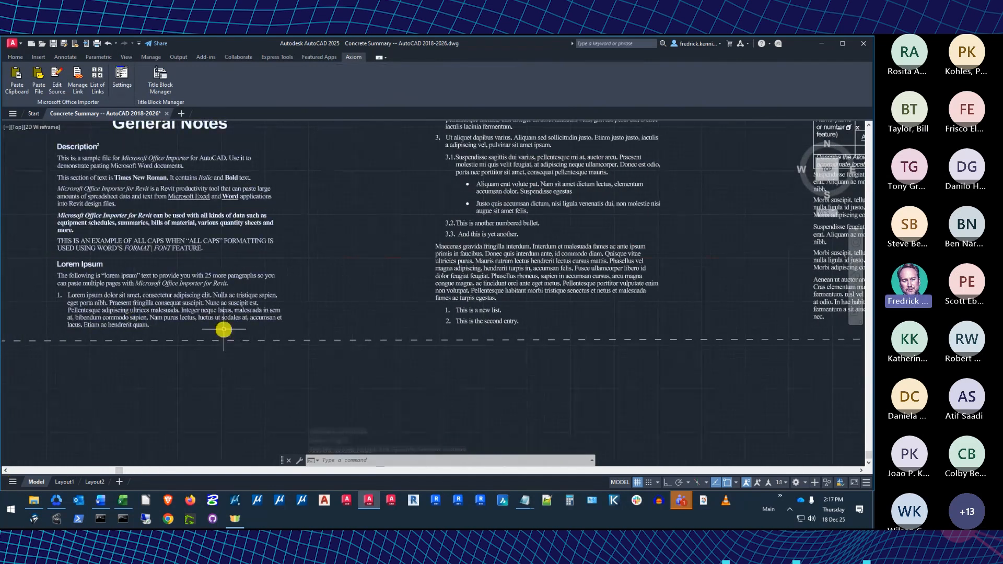
pyautogui.click(847, 471)
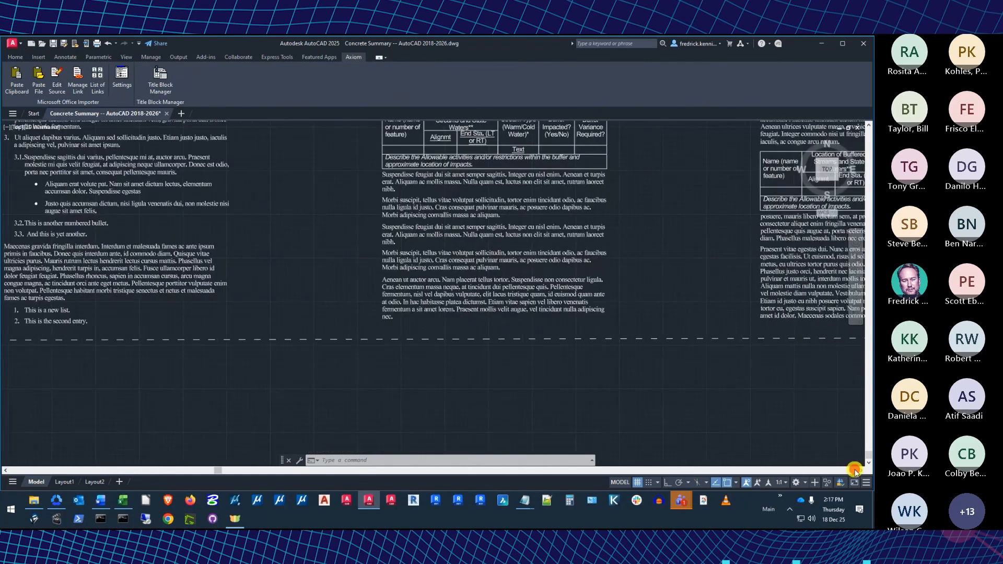
pyautogui.click(847, 471)
pyautogui.click(847, 472)
pyautogui.click(847, 471)
pyautogui.click(847, 472)
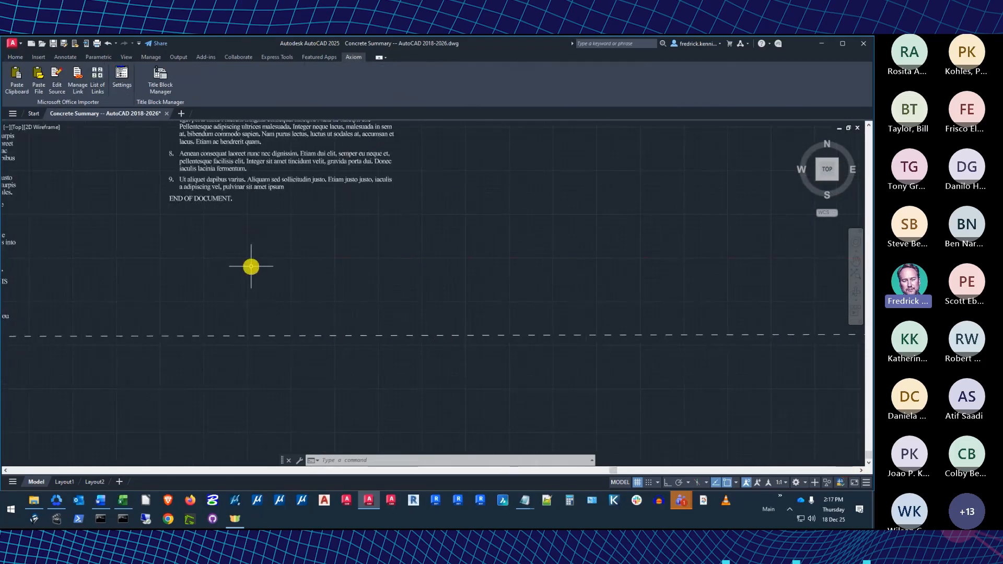
pyautogui.scroll(-5, 251, 266)
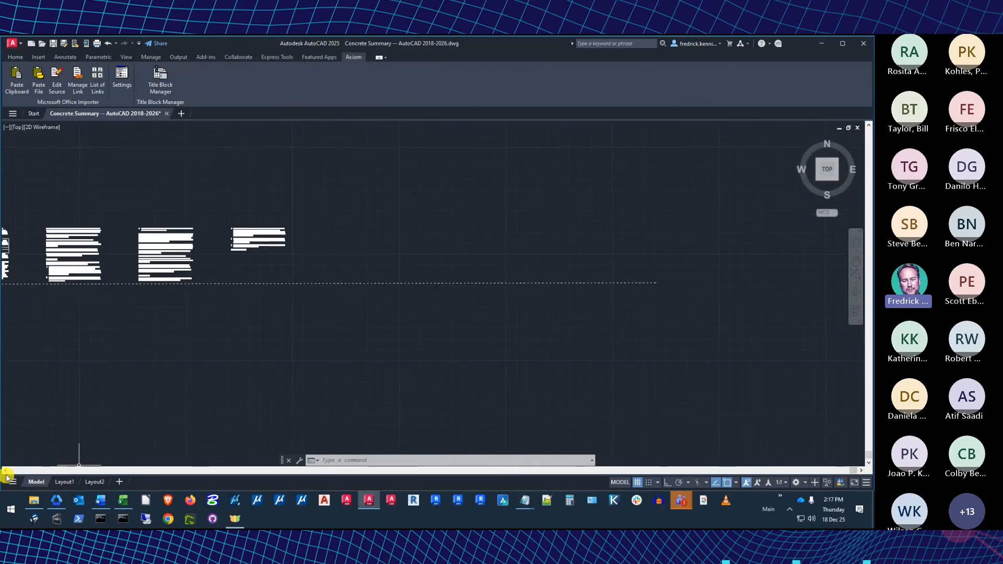
pyautogui.moveTo(7, 474); pyautogui.dragTo(7, 473)
pyautogui.scroll(8, 171, 278)
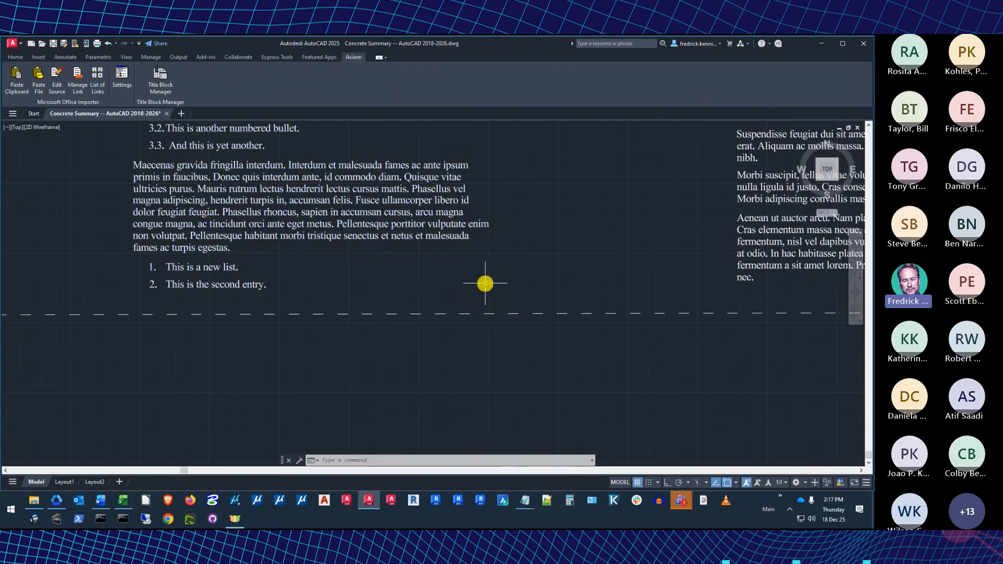
pyautogui.scroll(-5, 485, 283)
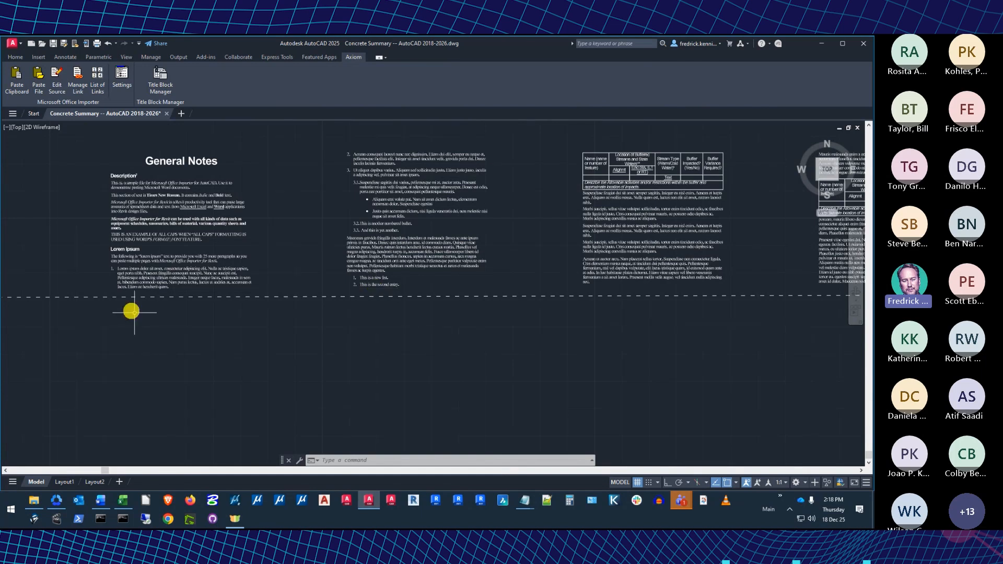
pyautogui.scroll(2, 111, 279)
pyautogui.scroll(2, 110, 279)
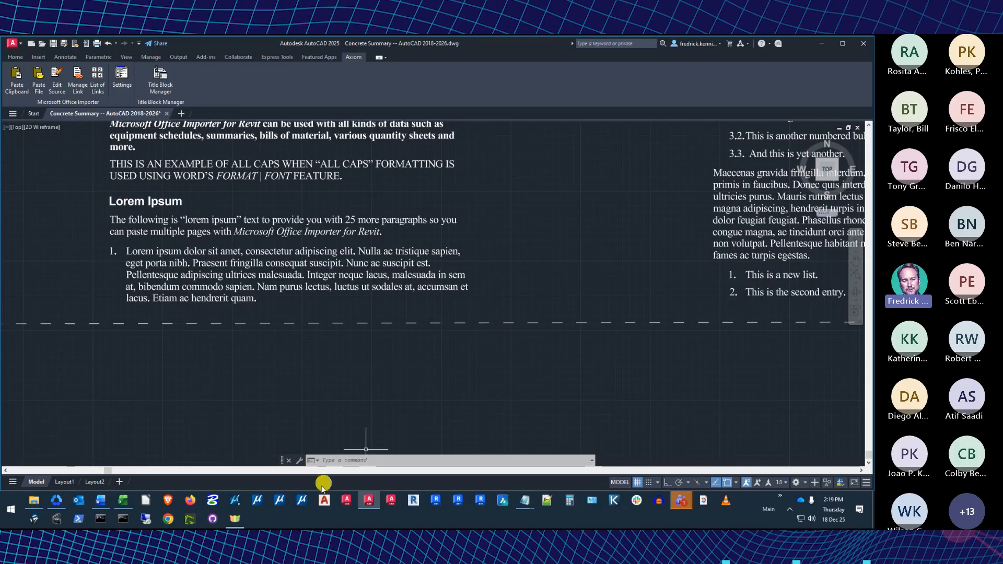
# - Switch to Word, go to the start of General Notes -- ACAD.docx and show the paragraph and formatting marks
pyautogui.click(102, 502)
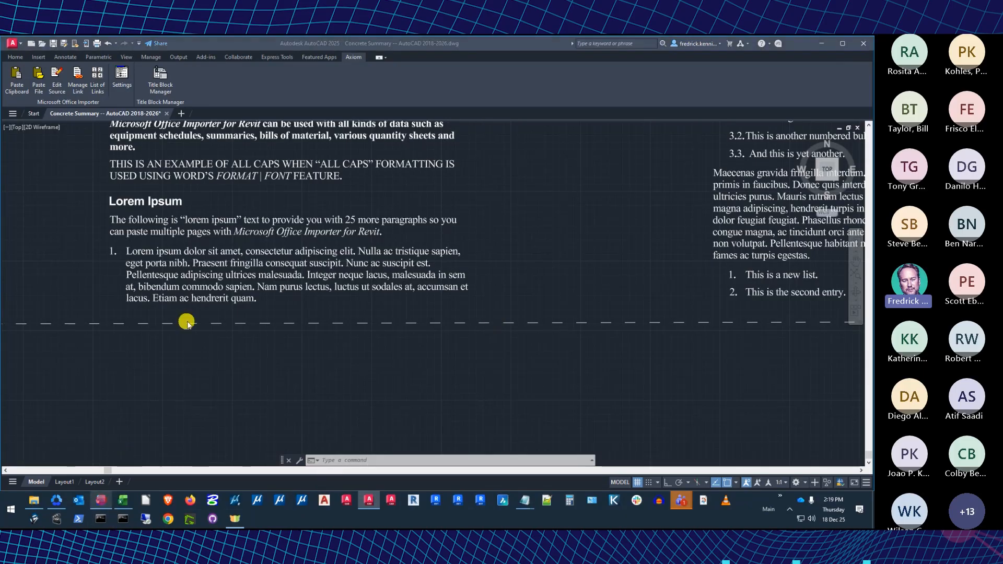
pyautogui.click(101, 501)
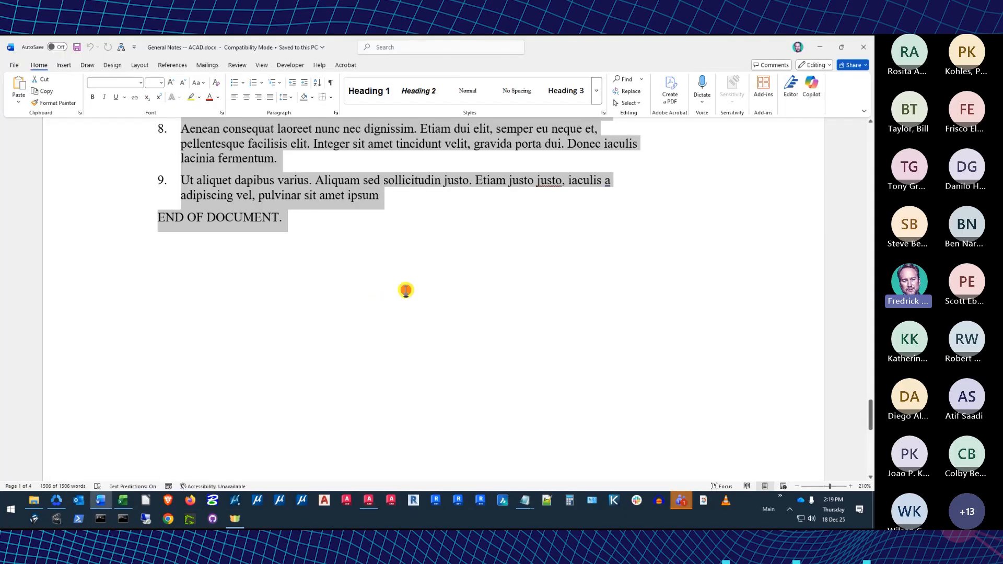
pyautogui.click(406, 291)
pyautogui.hotkey('ctrl', 'Home')
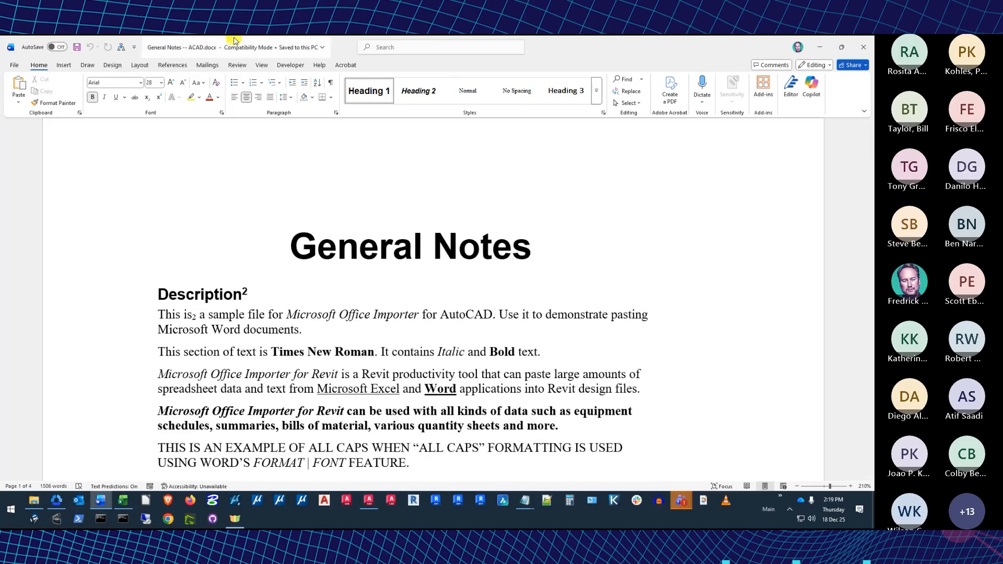
pyautogui.click(330, 85)
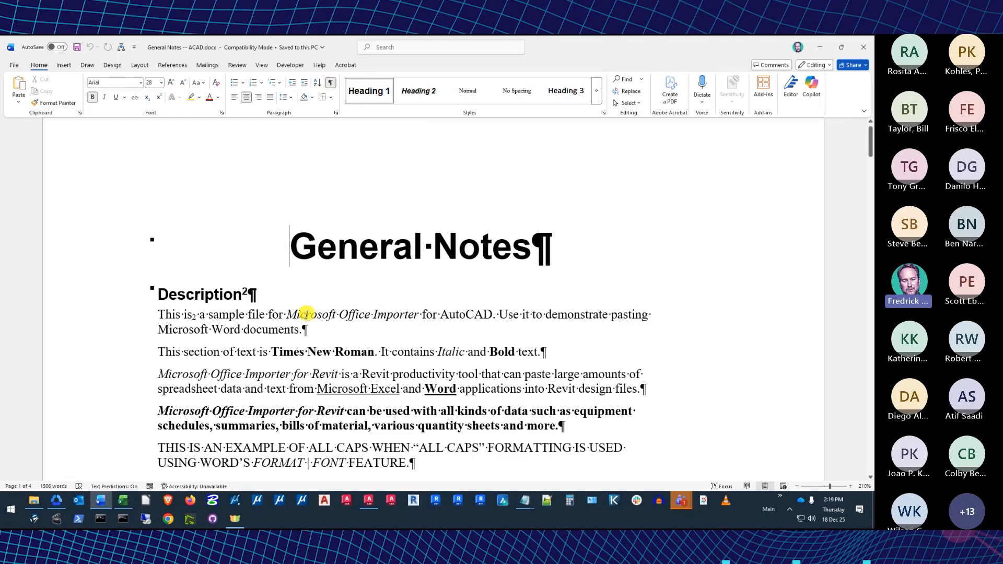
pyautogui.click(282, 315)
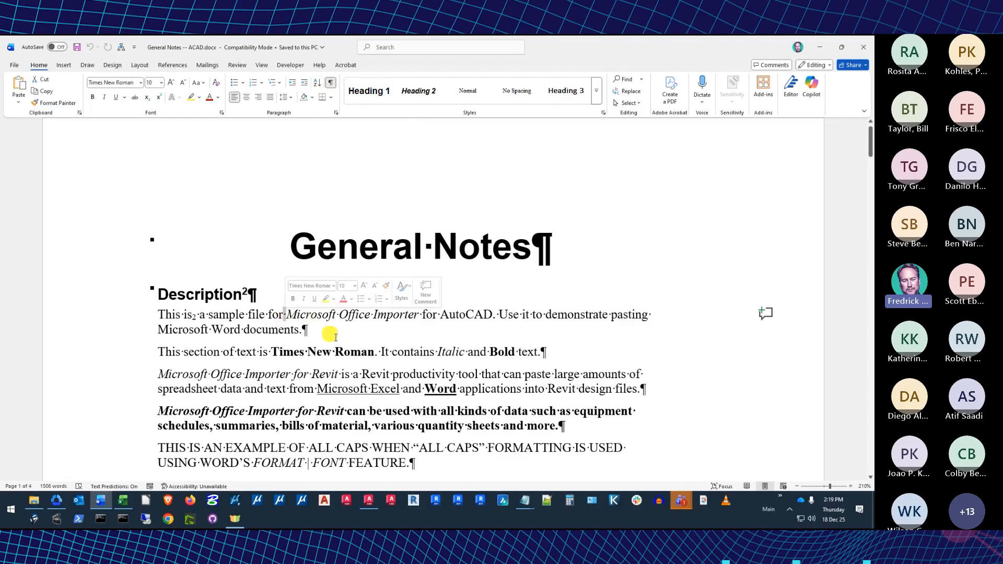
# - Insert an empty paragraph after the ALL CAPS example paragraph, above the Lorem Ipsum heading
pyautogui.scroll(-2, 390, 334)
pyautogui.scroll(-4, 390, 334)
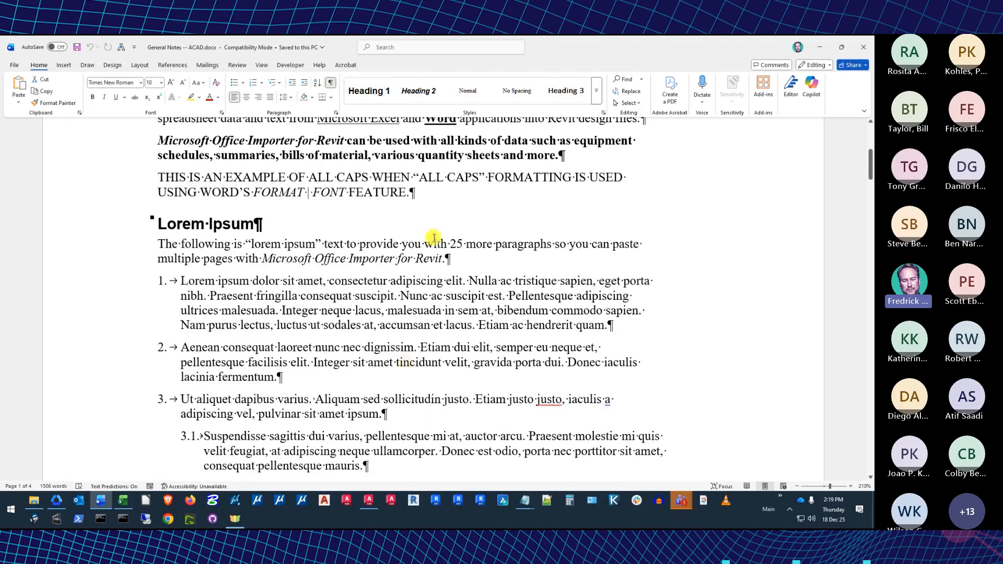
pyautogui.click(438, 192)
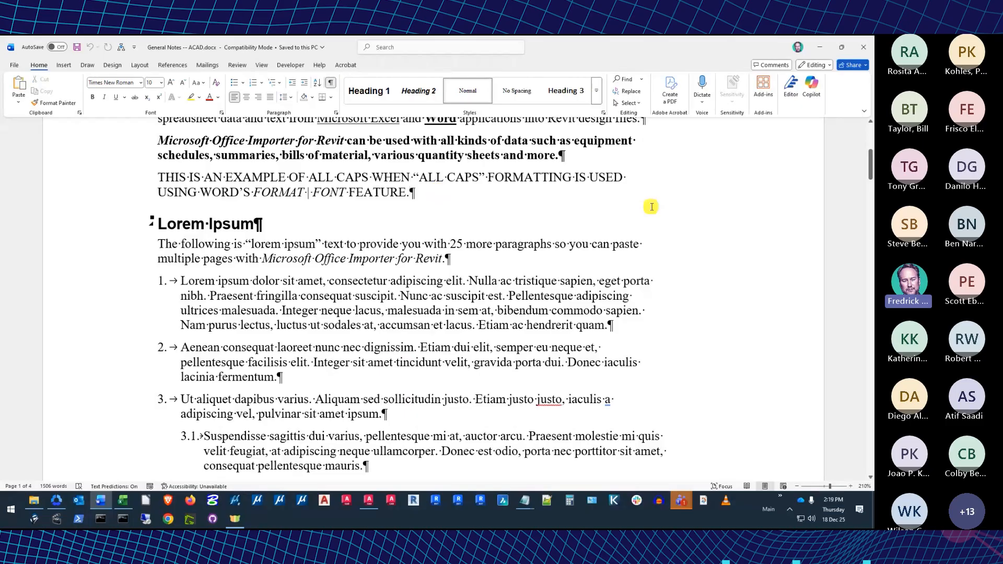
pyautogui.press('Return')
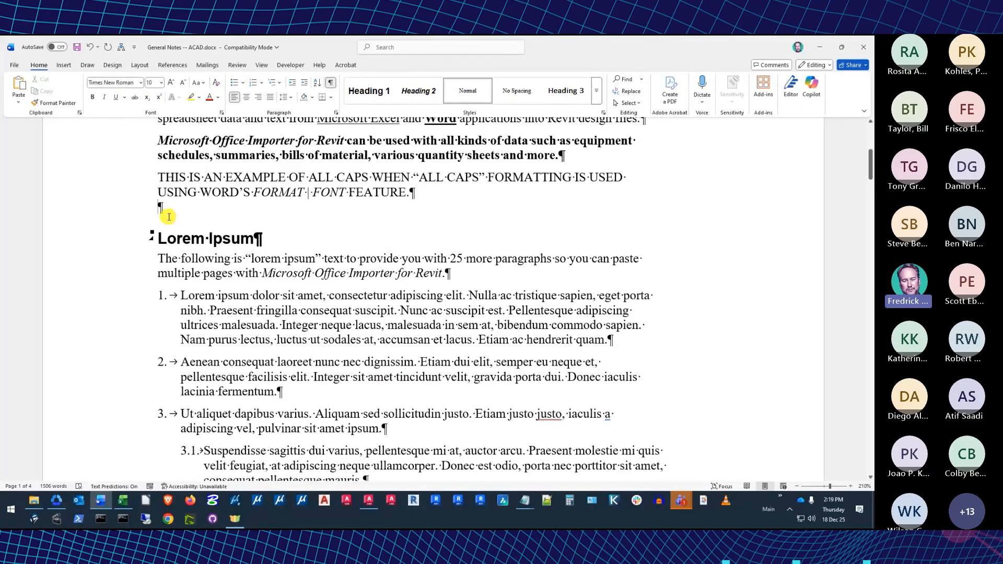
# - Set the spacing of the "Maecenas gravida" paragraph to 24 pt before and 30 pt after, and save the document
pyautogui.scroll(-10, 166, 260)
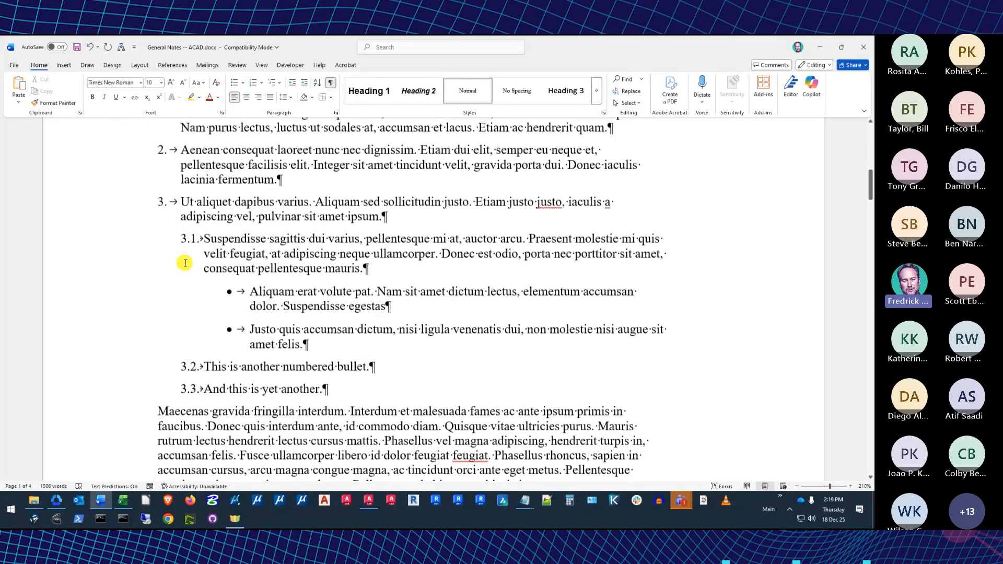
pyautogui.scroll(-1, 196, 233)
pyautogui.rightClick(215, 164)
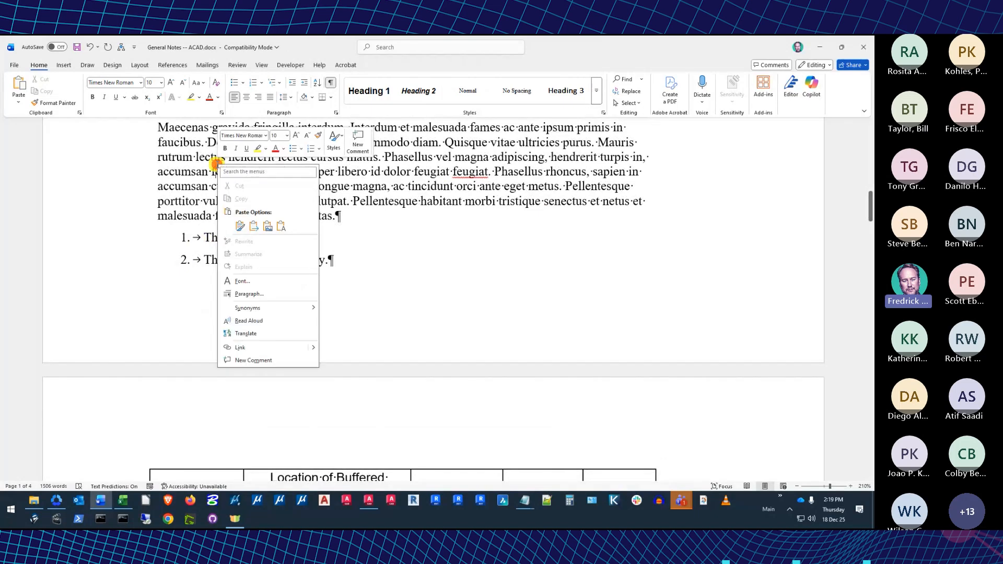
pyautogui.click(247, 295)
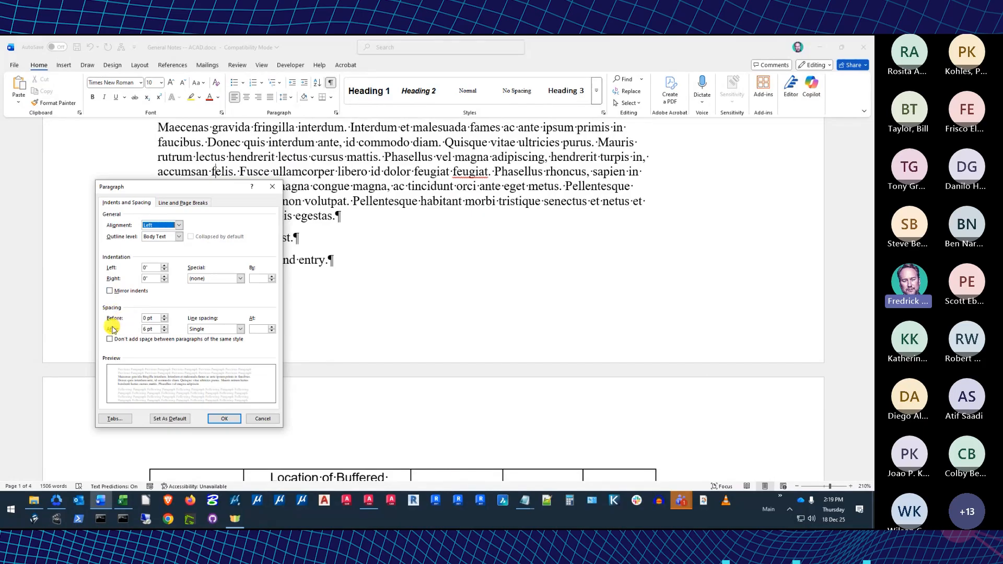
pyautogui.doubleClick(164, 316)
pyautogui.doubleClick(164, 316)
pyautogui.click(164, 327)
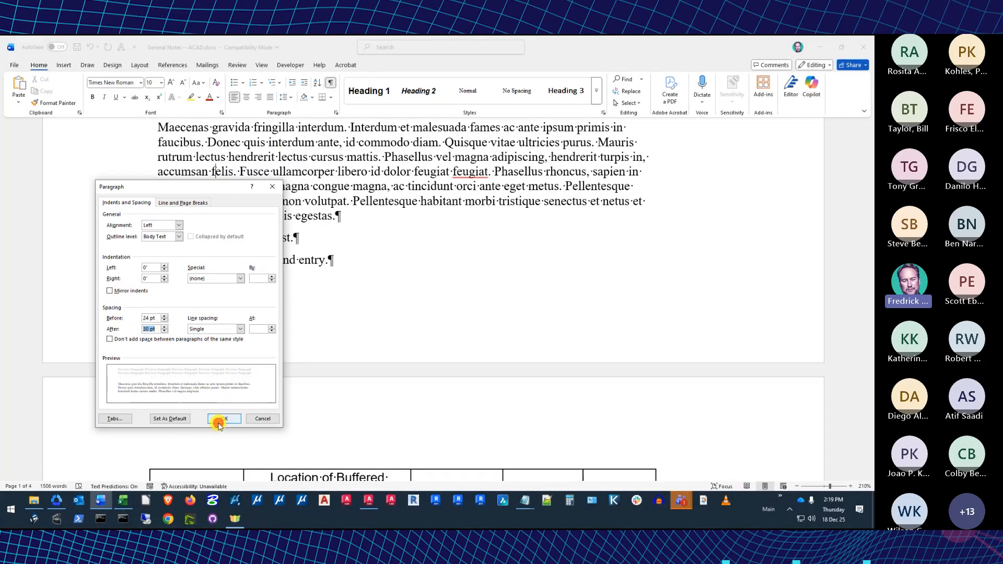
pyautogui.click(219, 418)
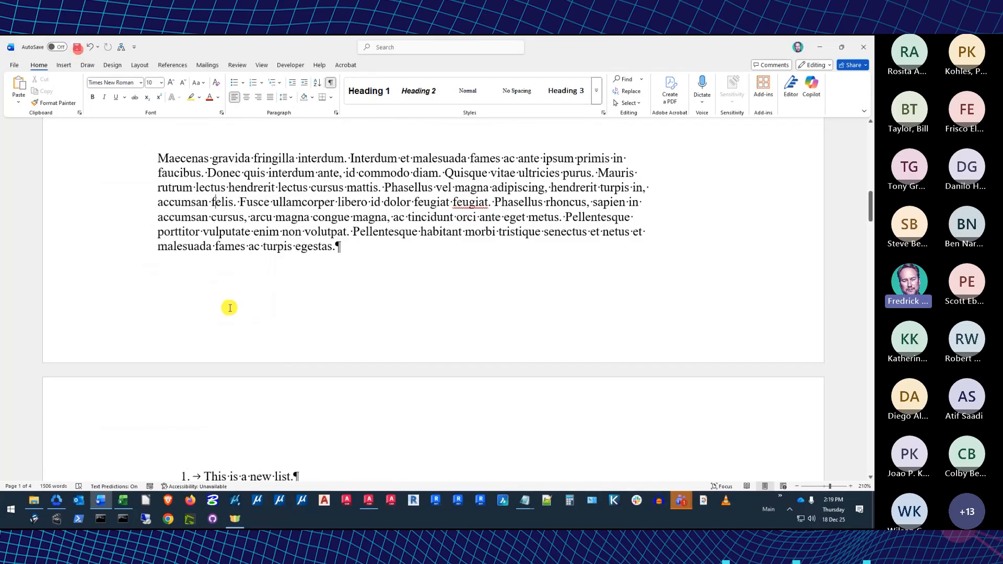
# - Switch to AutoCAD and update the multi-column General Notes text from its linked Word document
pyautogui.click(378, 506)
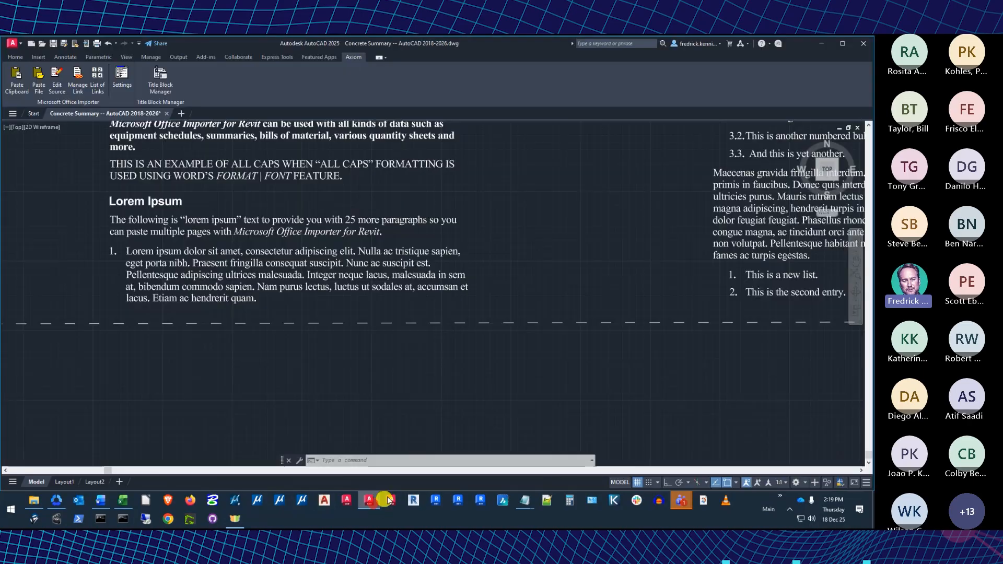
pyautogui.click(76, 82)
pyautogui.click(331, 277)
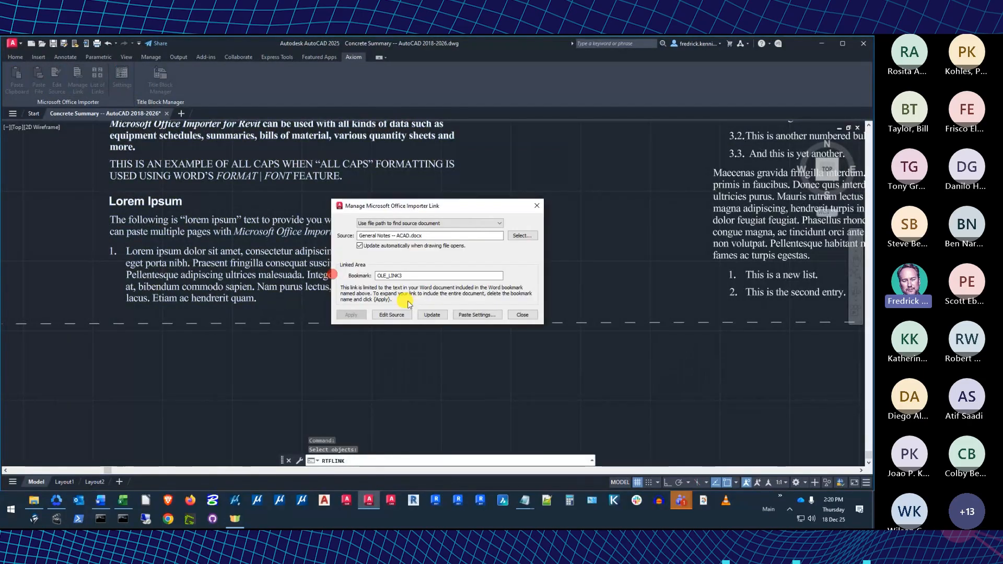
pyautogui.click(432, 315)
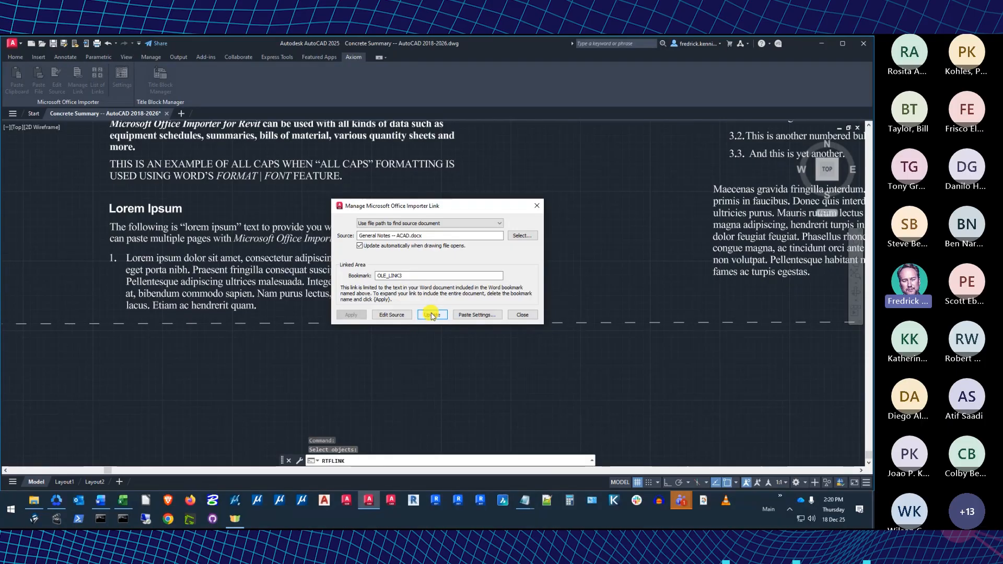
pyautogui.click(522, 315)
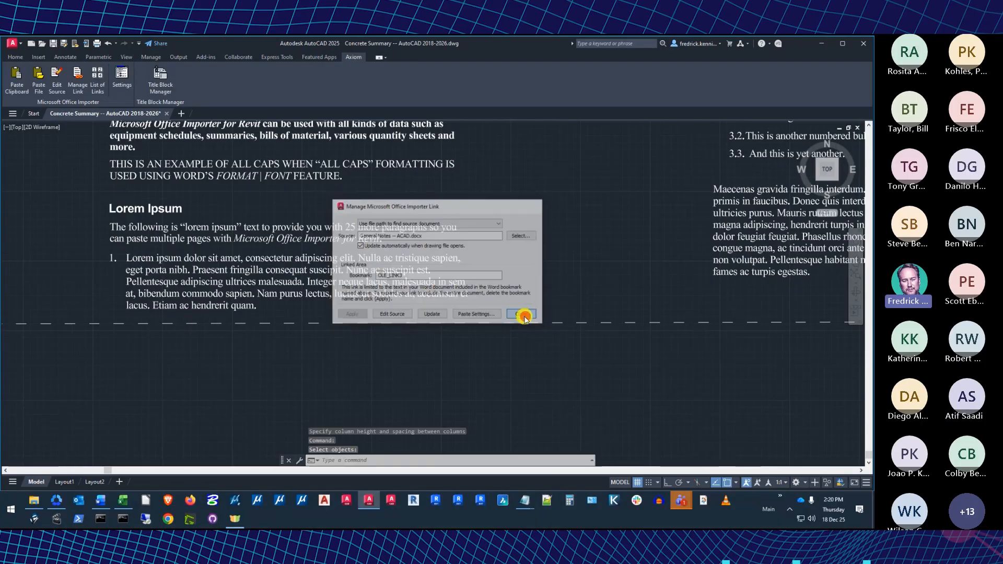
# - Check the updated text columns, show the drawing's full extents and list all its Microsoft Office Importer links
pyautogui.click(862, 469)
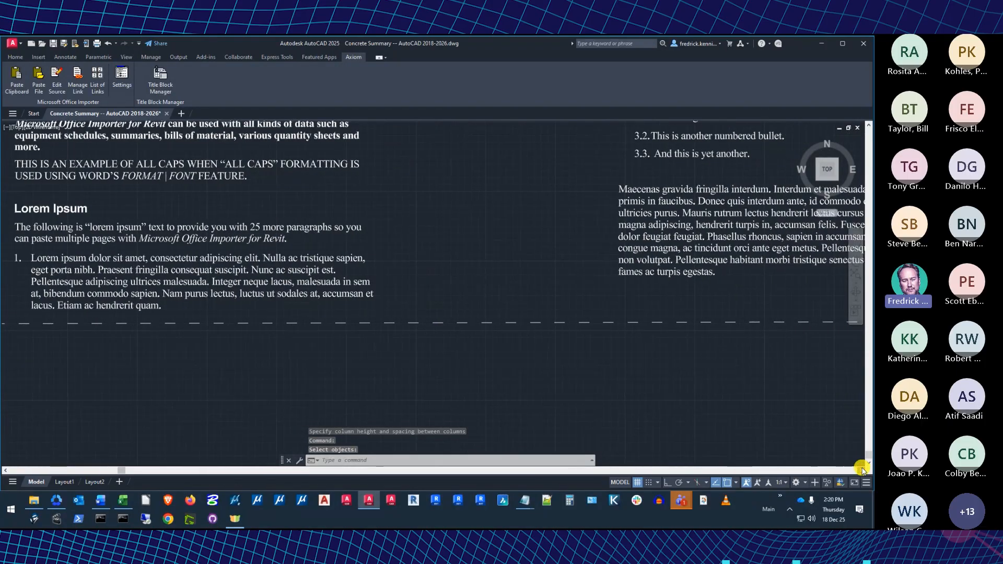
pyautogui.click(845, 472)
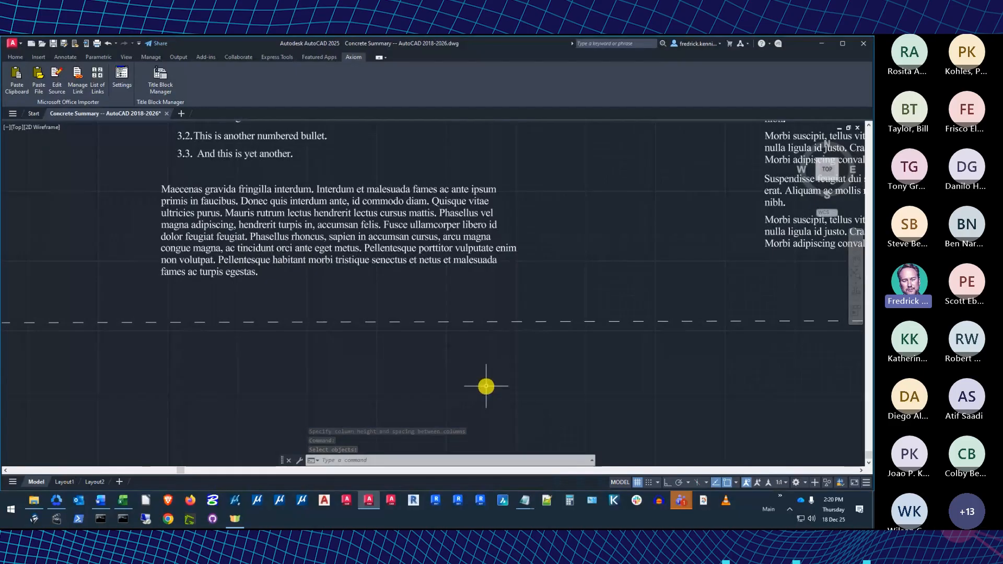
pyautogui.scroll(-6, 420, 286)
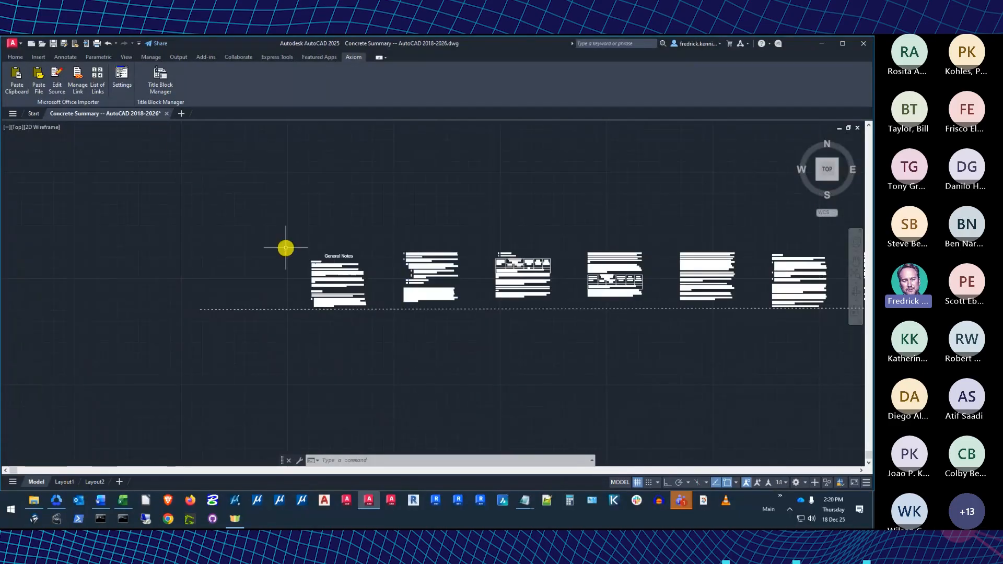
pyautogui.click(855, 273)
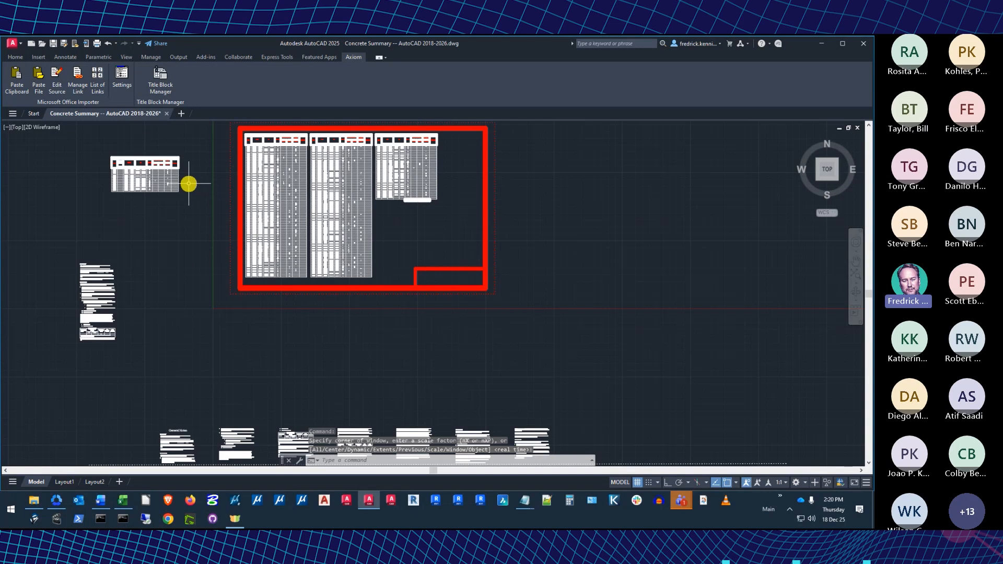
pyautogui.click(97, 77)
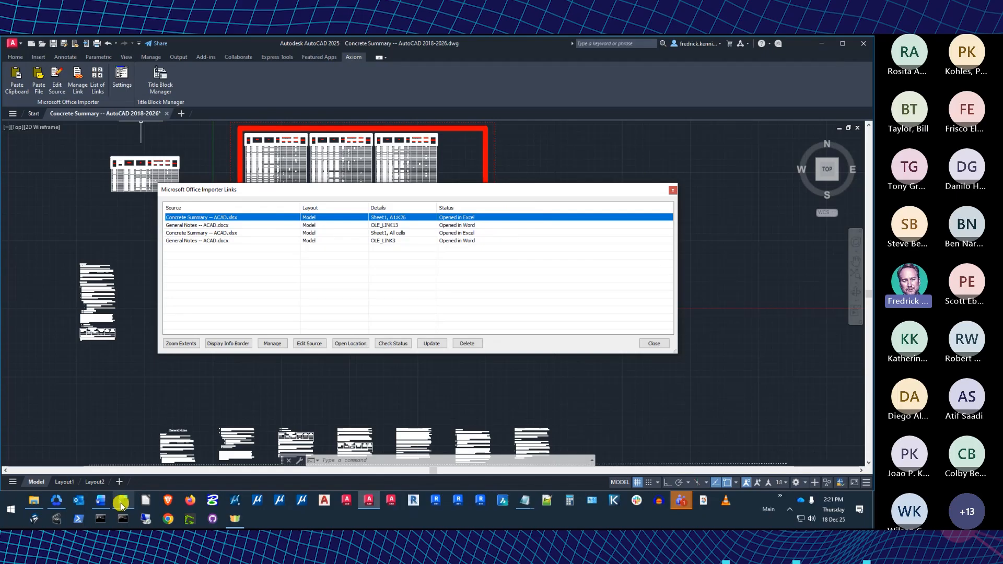
# - Switch to Word, add "CHANGE" at the end of the ALL CAPS example paragraph, then save and close the document
pyautogui.click(101, 501)
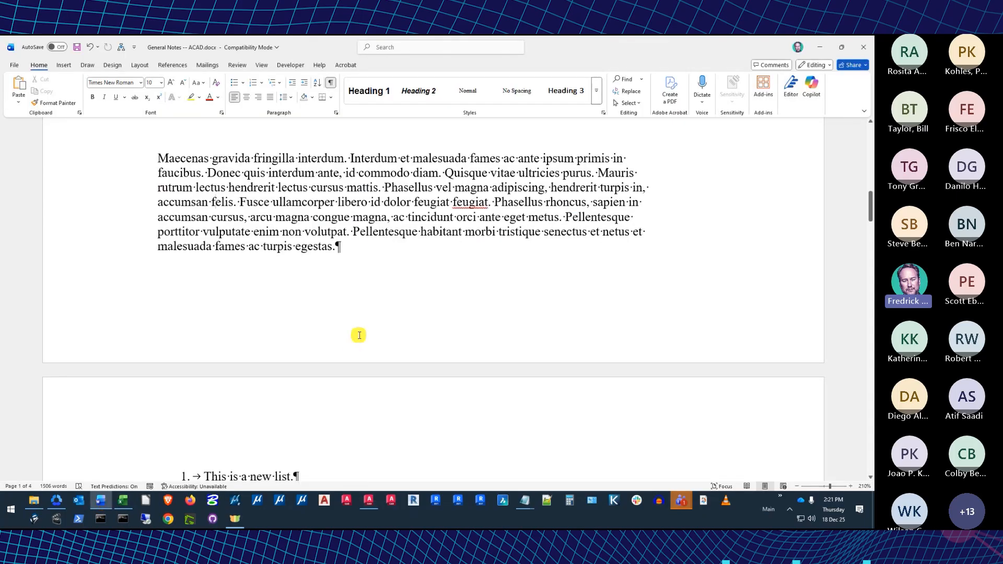
pyautogui.scroll(10, 359, 335)
pyautogui.scroll(-2, 366, 334)
pyautogui.click(436, 240)
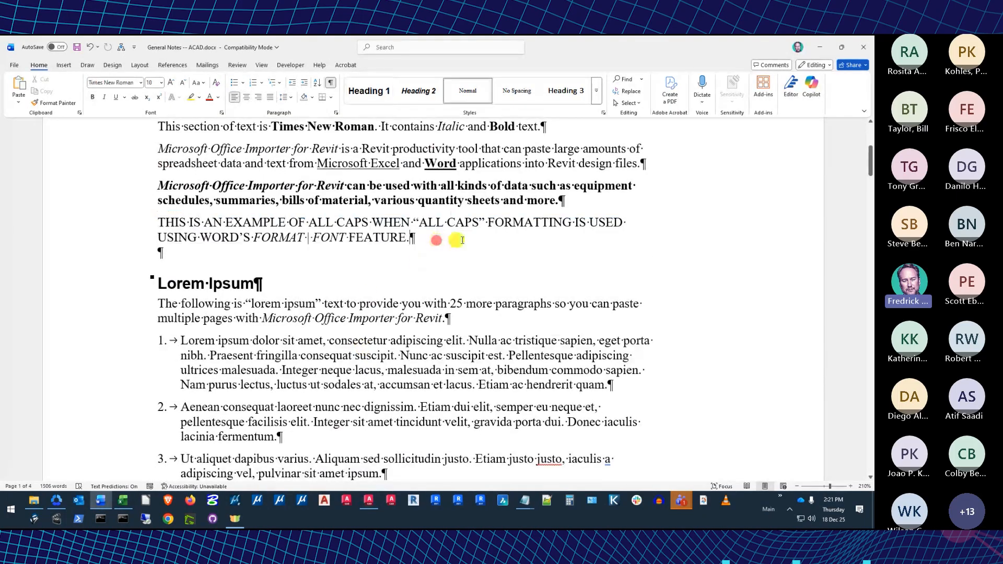
pyautogui.write('CHANGE')
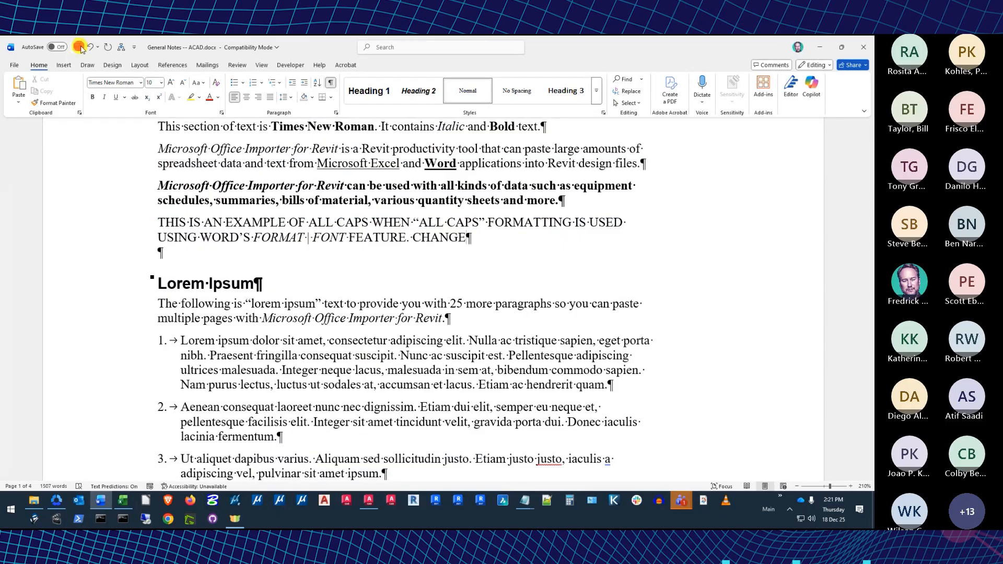
pyautogui.hotkey('ctrl', 's')
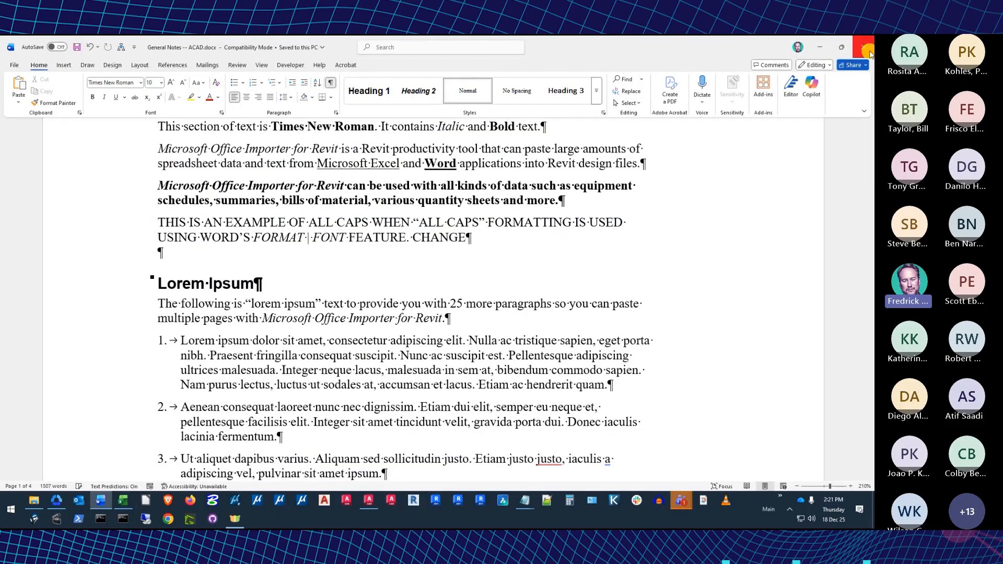
pyautogui.click(864, 47)
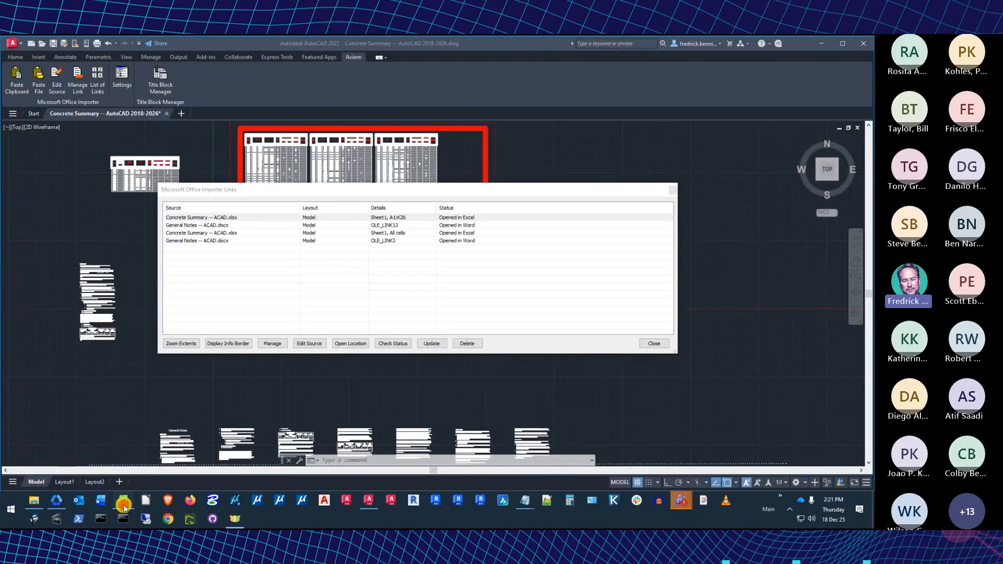
# - Switch to Excel, then save and close the Concrete Summary -- ACAD.xlsx workbook
pyautogui.click(122, 502)
pyautogui.click(78, 48)
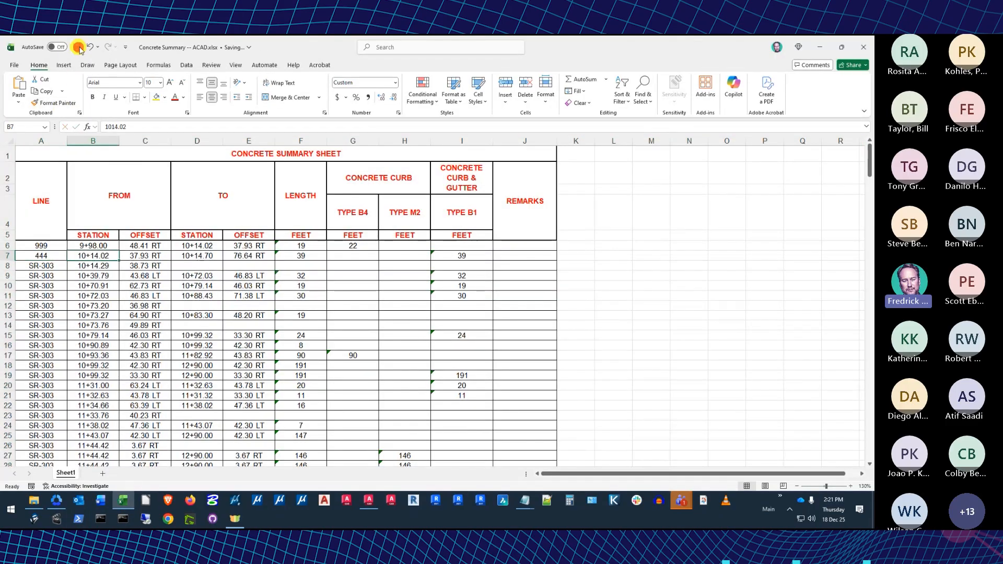
pyautogui.click(863, 47)
# - Reopen the drawing's list of Office links in AutoCAD and update all four Excel and Word links together
pyautogui.click(653, 344)
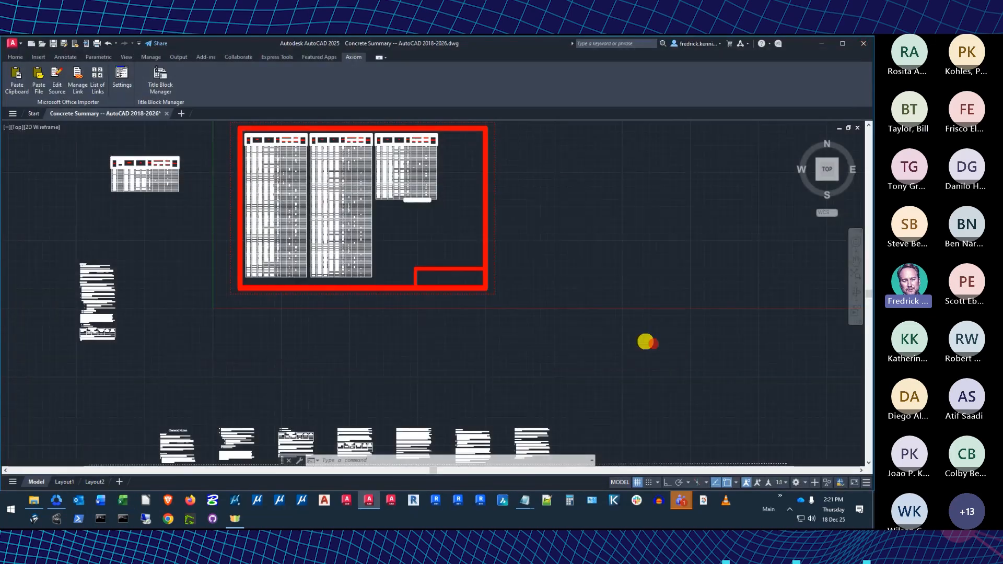
pyautogui.click(98, 78)
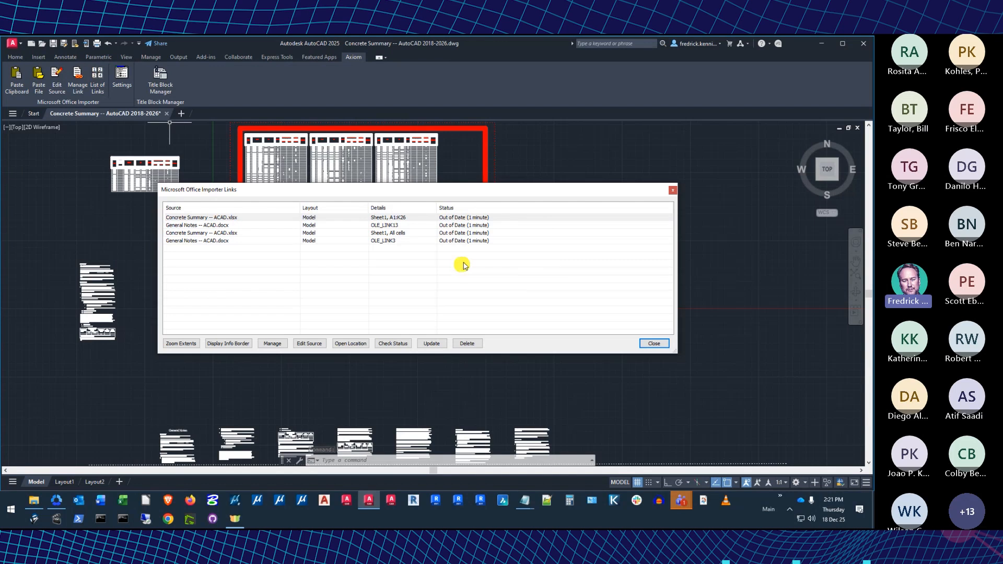
pyautogui.click(484, 217)
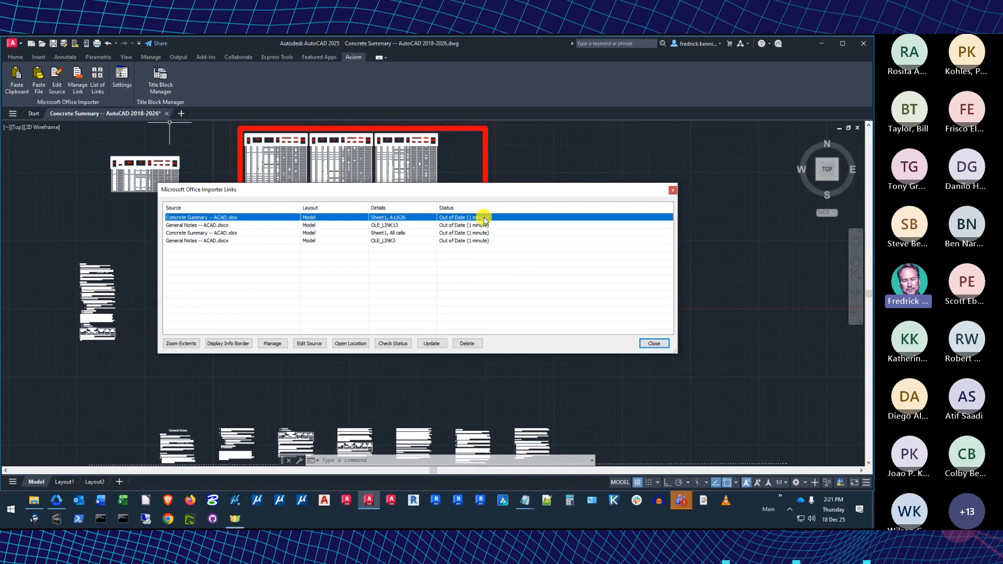
pyautogui.keyDown('shift'); pyautogui.click(482, 225); pyautogui.keyUp('shift')
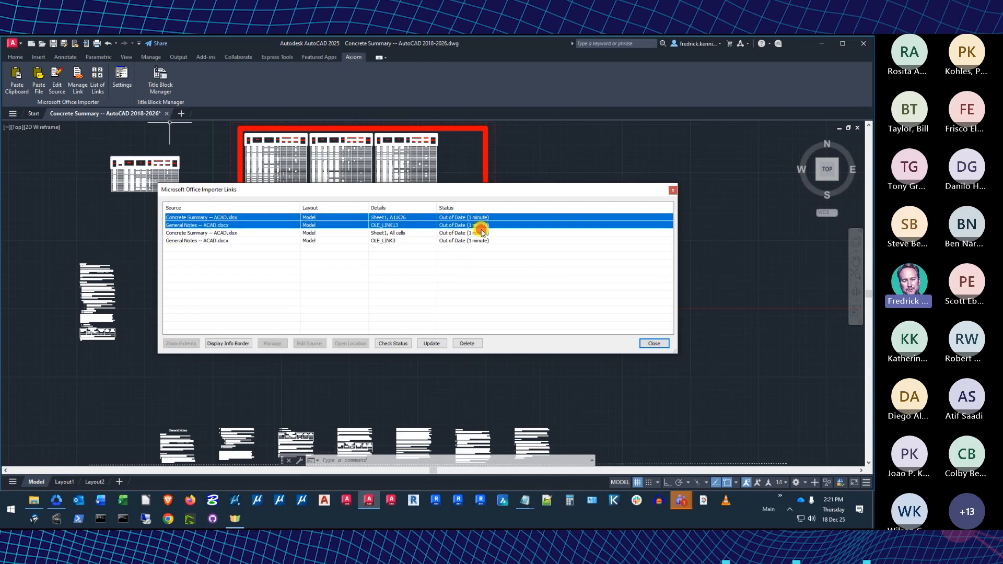
pyautogui.keyDown('shift'); pyautogui.click(481, 233); pyautogui.keyUp('shift')
pyautogui.keyDown('shift'); pyautogui.click(481, 241); pyautogui.keyUp('shift')
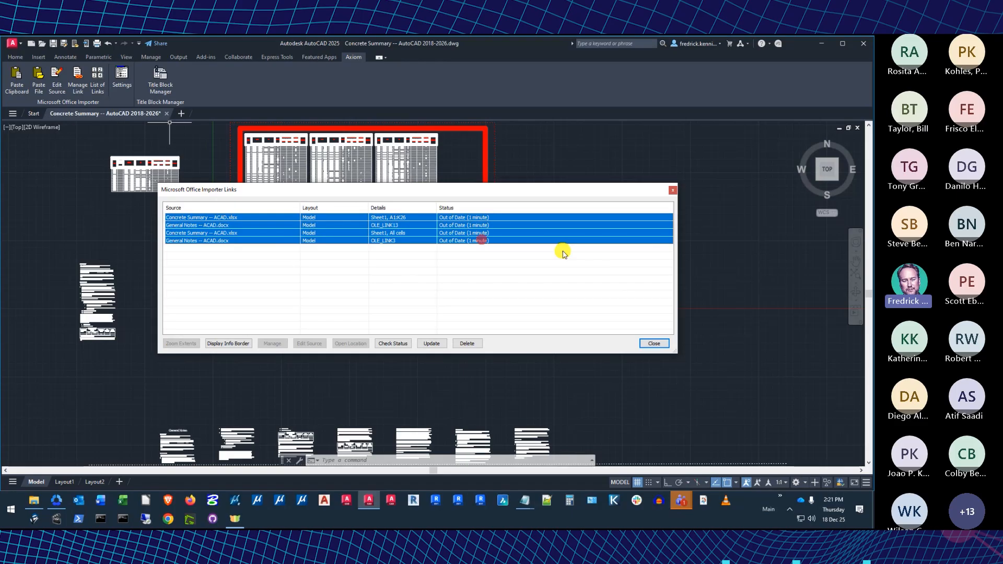
pyautogui.click(430, 344)
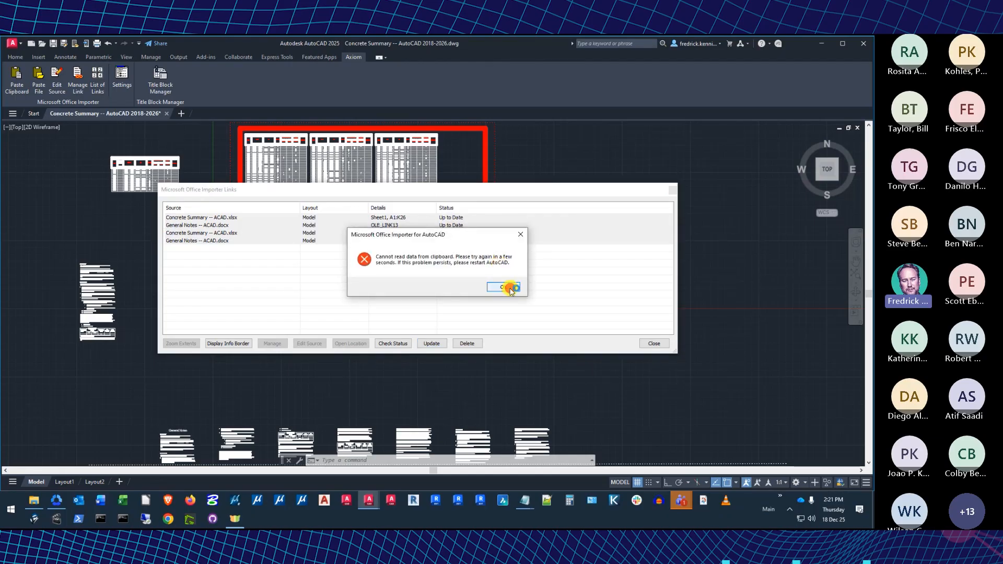
pyautogui.click(505, 287)
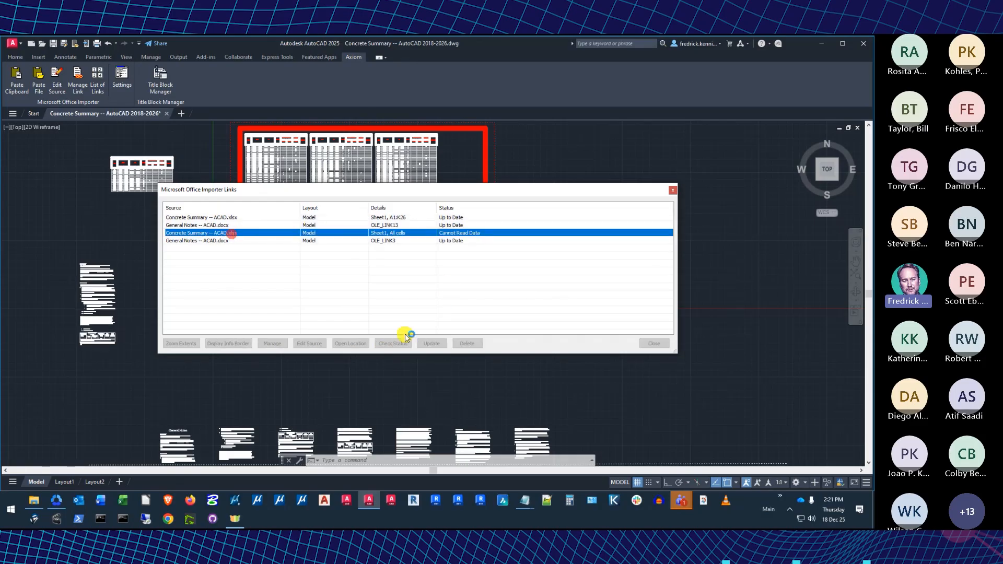
# - Recheck the status of the all-cells Concrete Summary -- ACAD.xlsx link and update that link by itself
pyautogui.click(392, 343)
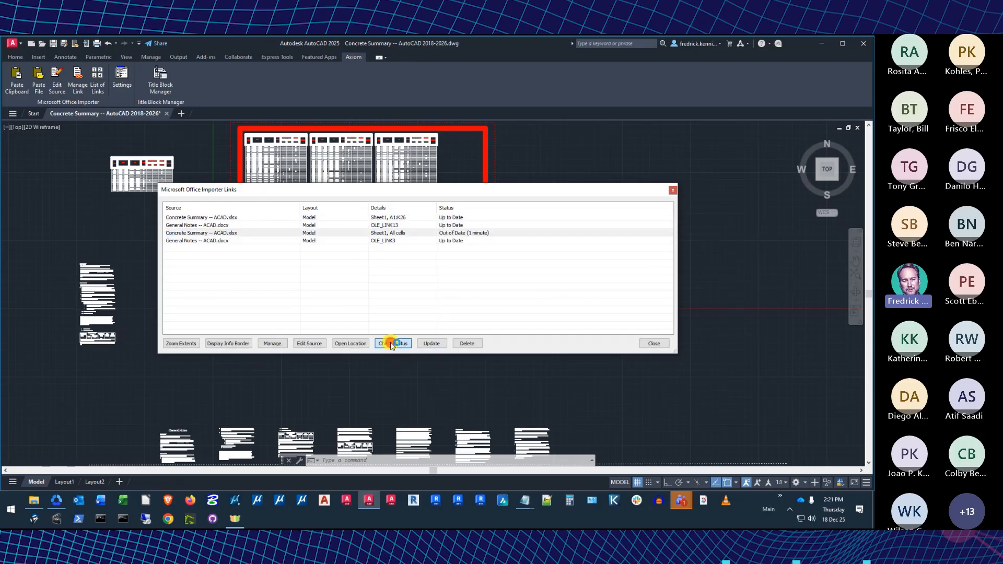
pyautogui.click(426, 344)
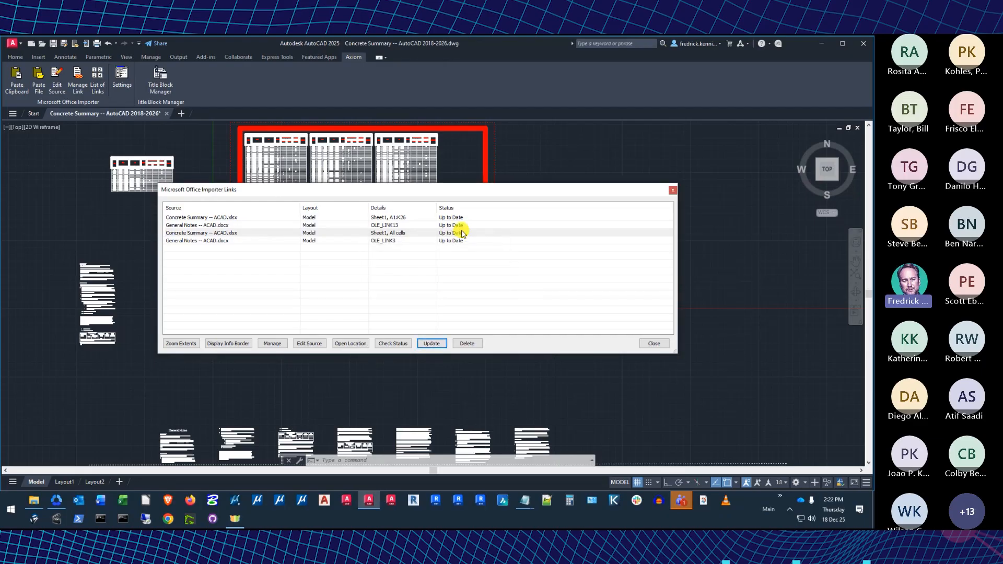
pyautogui.click(462, 233)
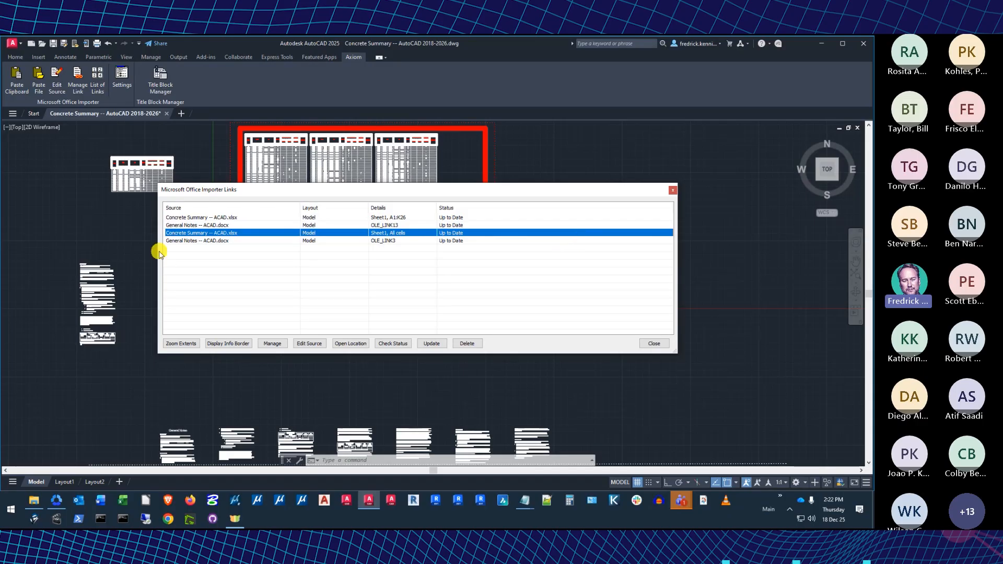
# - Zoom the drawing to each of the four linked Excel and Word imports in turn
pyautogui.click(184, 218)
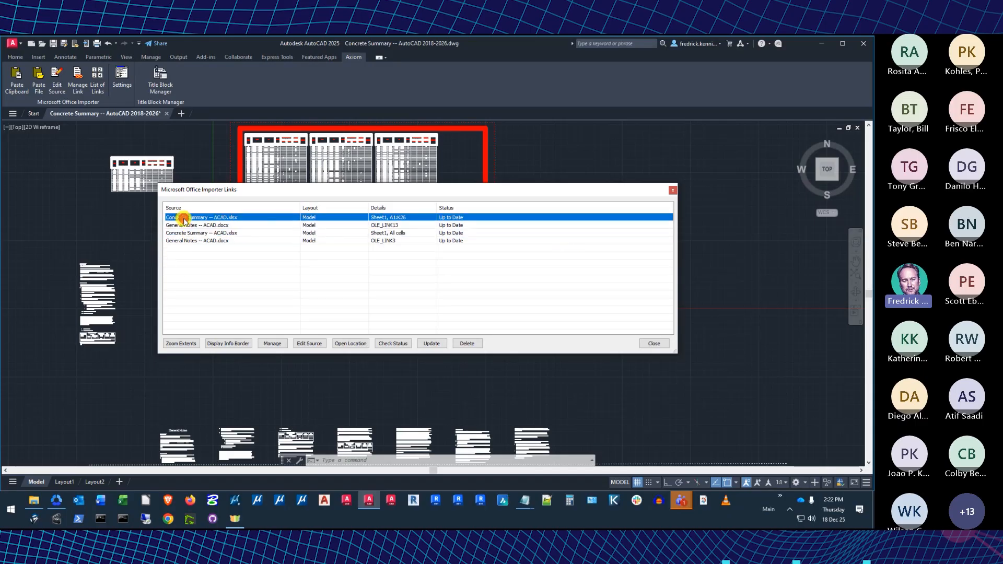
pyautogui.click(184, 226)
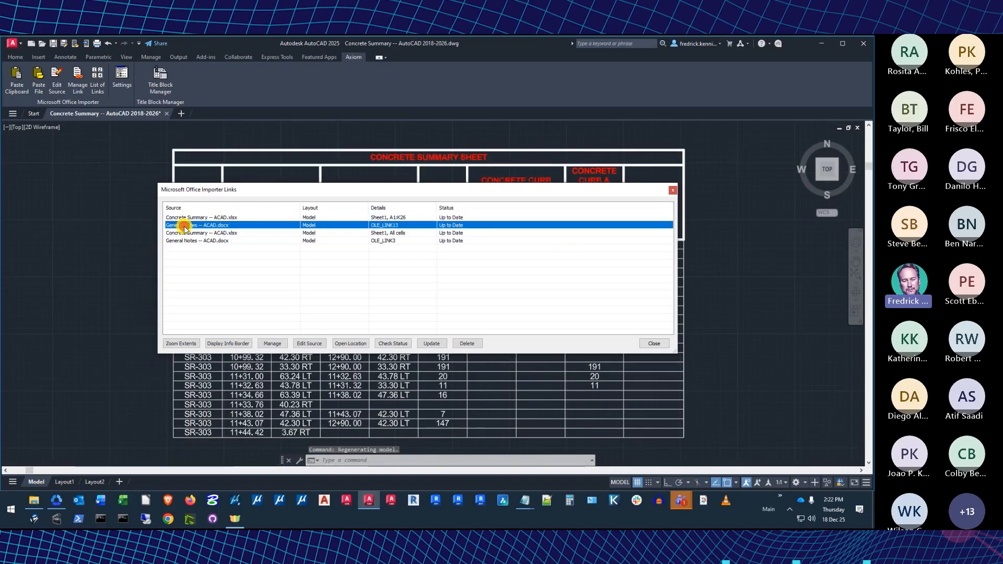
pyautogui.click(184, 233)
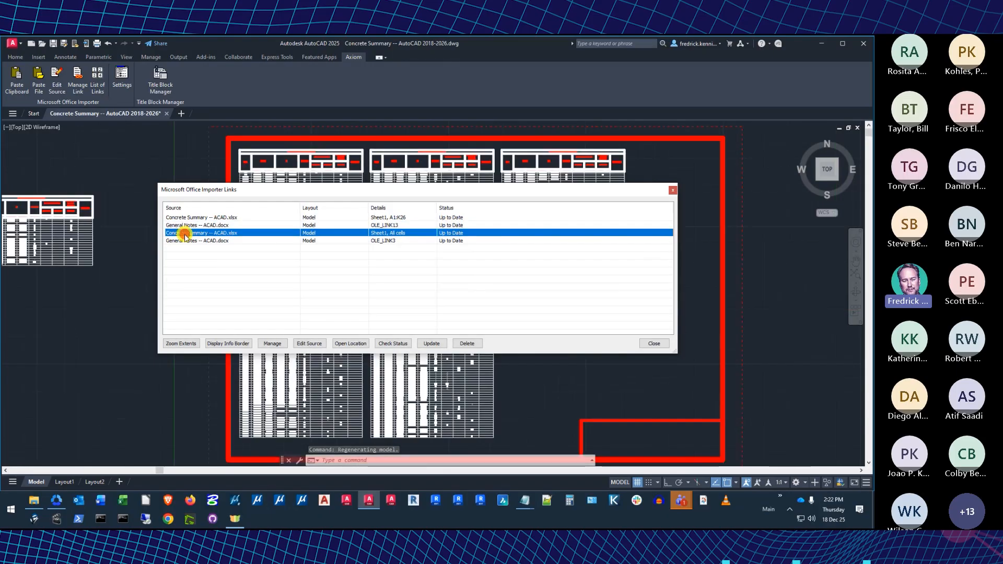
pyautogui.click(184, 242)
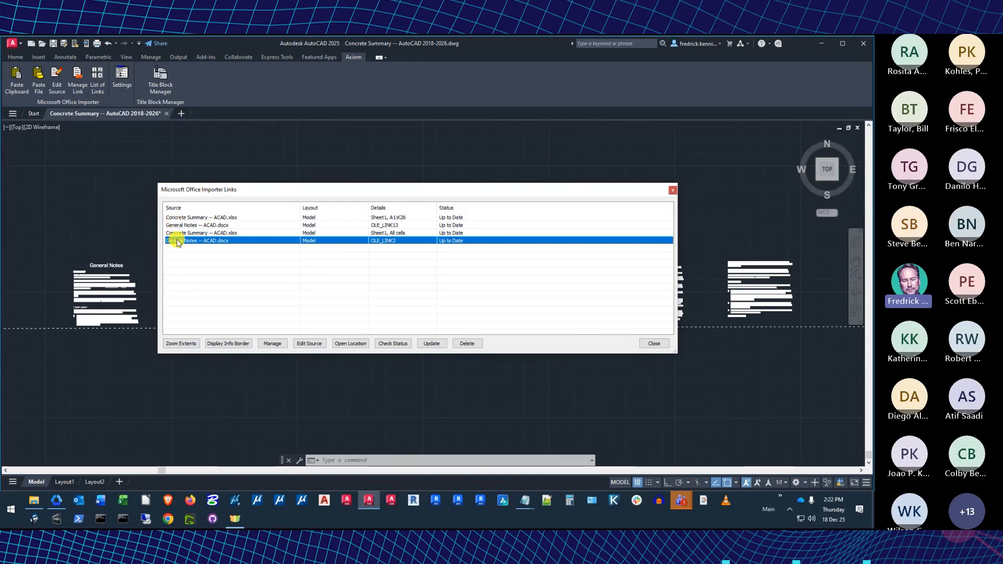
# - Display the information border around the Concrete Summary A1:K26 table and examine its link details with the links list out of the way
pyautogui.click(233, 345)
pyautogui.click(189, 218)
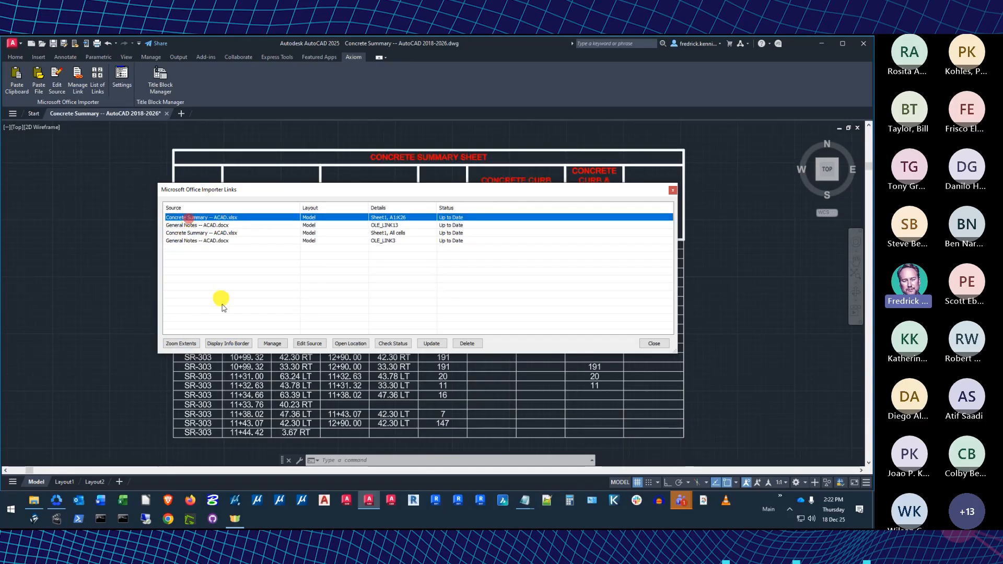
pyautogui.click(229, 343)
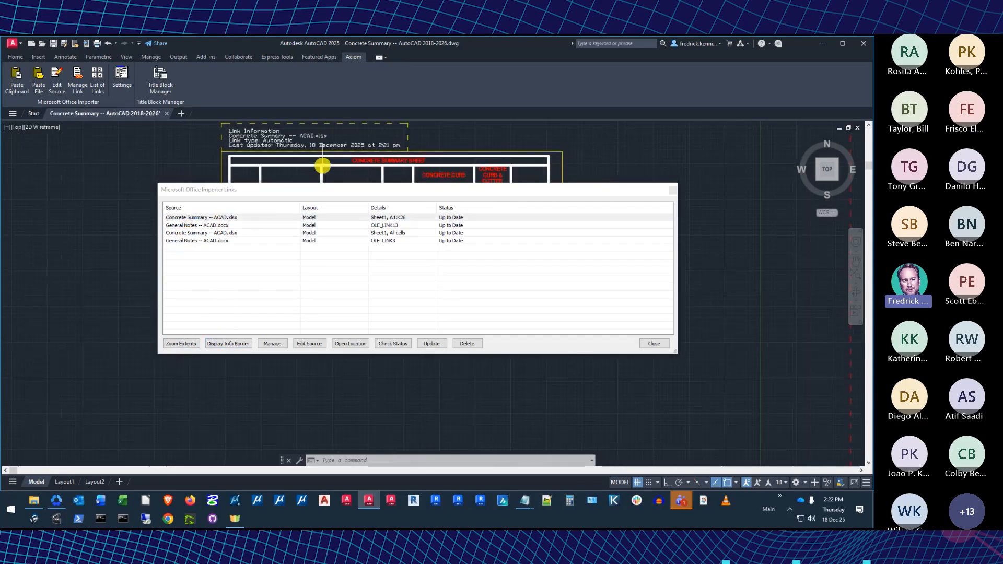
pyautogui.moveTo(336, 187); pyautogui.dragTo(316, 382)
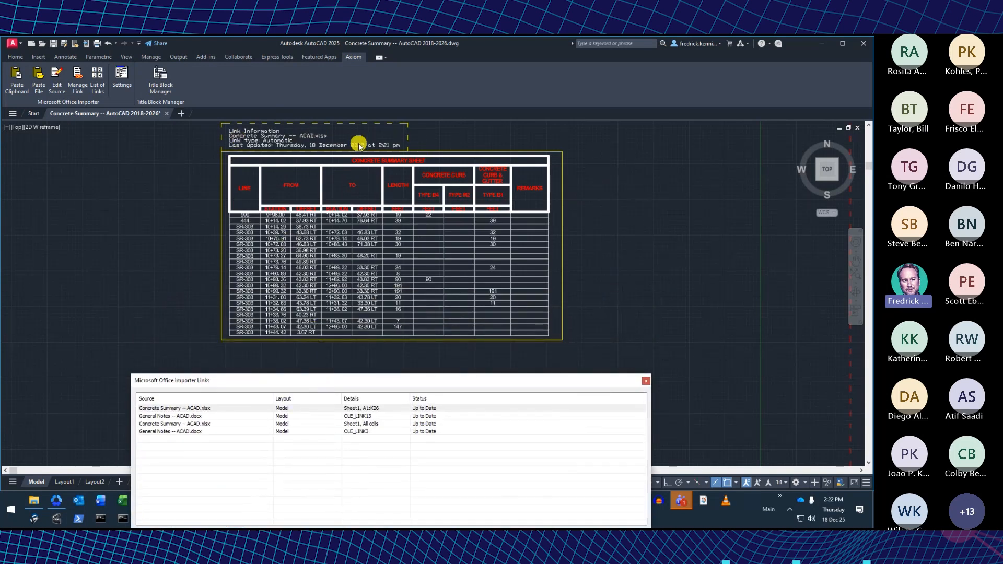
pyautogui.scroll(2, 269, 126)
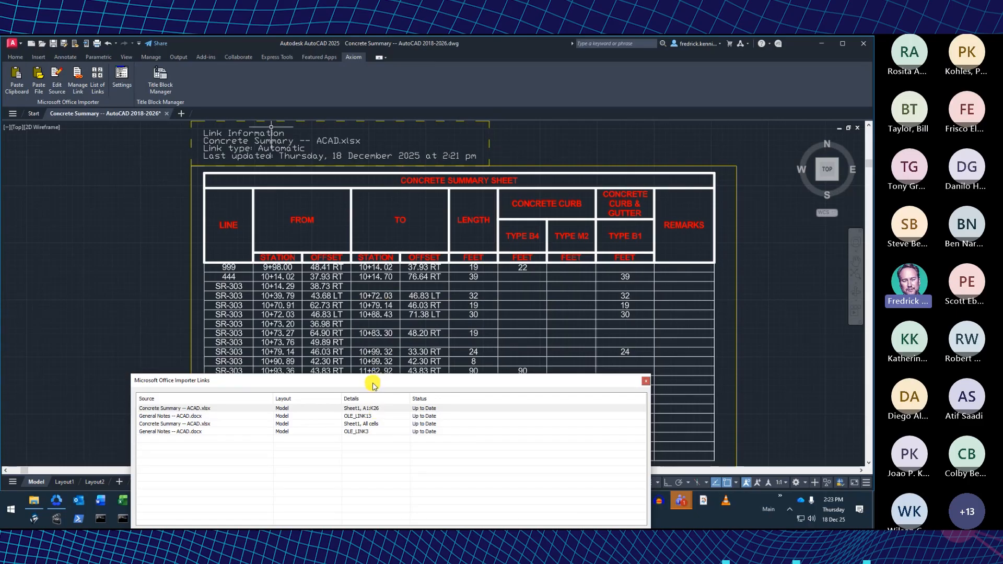
# - Examine the link settings and bookmark name of the General Notes -- ACAD.docx link that uses OLE_LINK13
pyautogui.moveTo(374, 385); pyautogui.dragTo(383, 221)
pyautogui.click(202, 252)
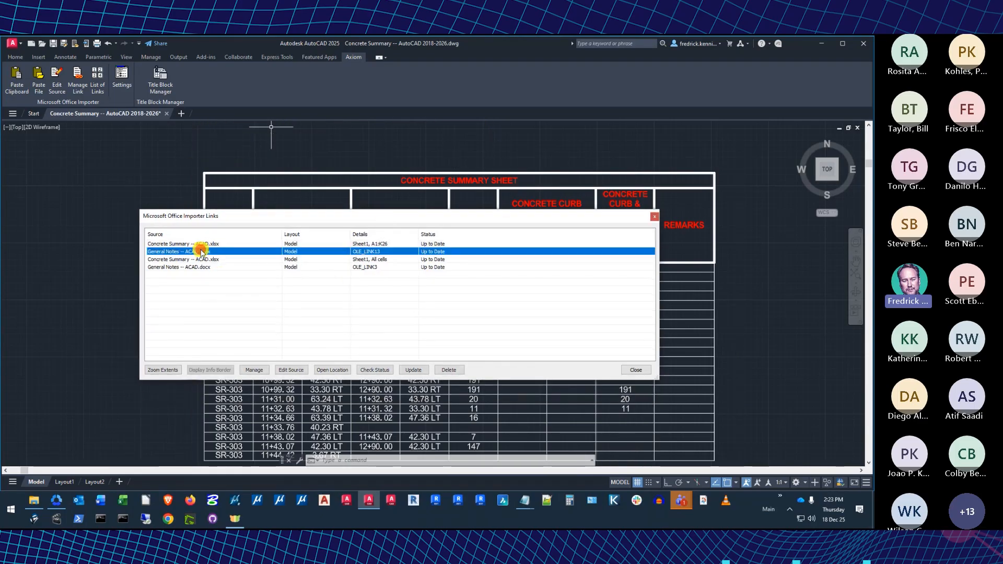
pyautogui.click(255, 370)
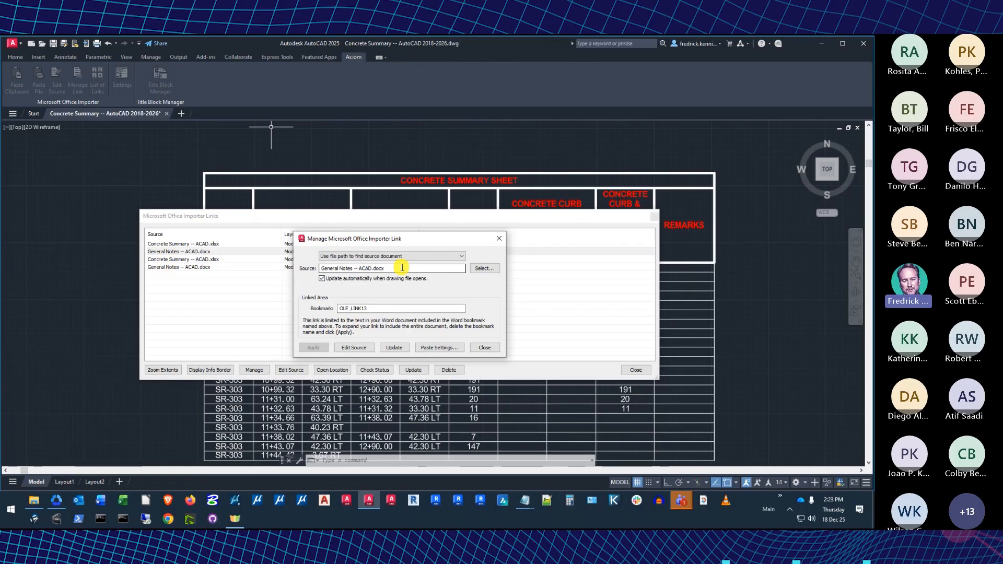
pyautogui.click(376, 309)
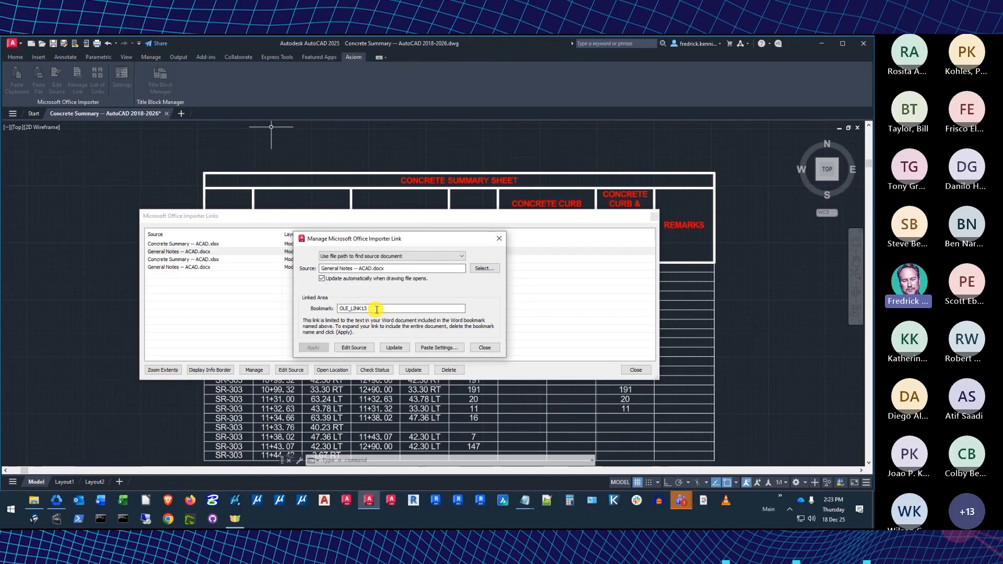
pyautogui.moveTo(376, 309); pyautogui.dragTo(324, 309)
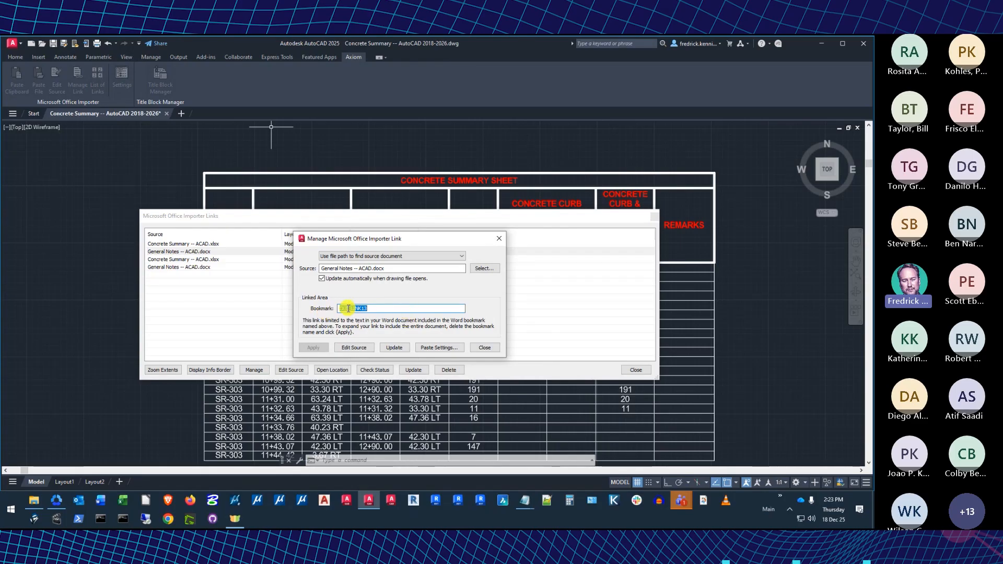
pyautogui.click(490, 348)
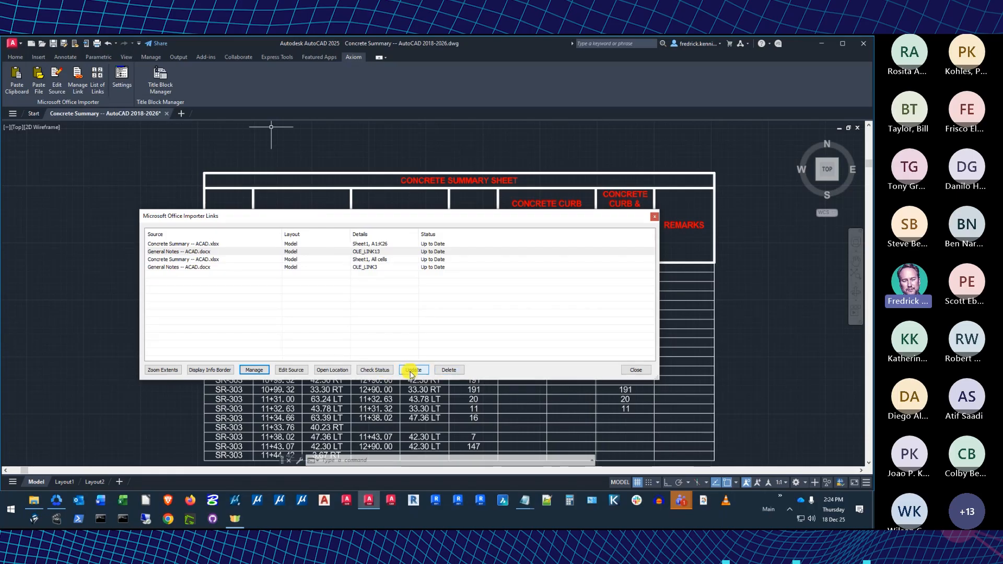
# - Delete all four Office links and their imported content from the drawing, and close the links list
pyautogui.click(327, 245)
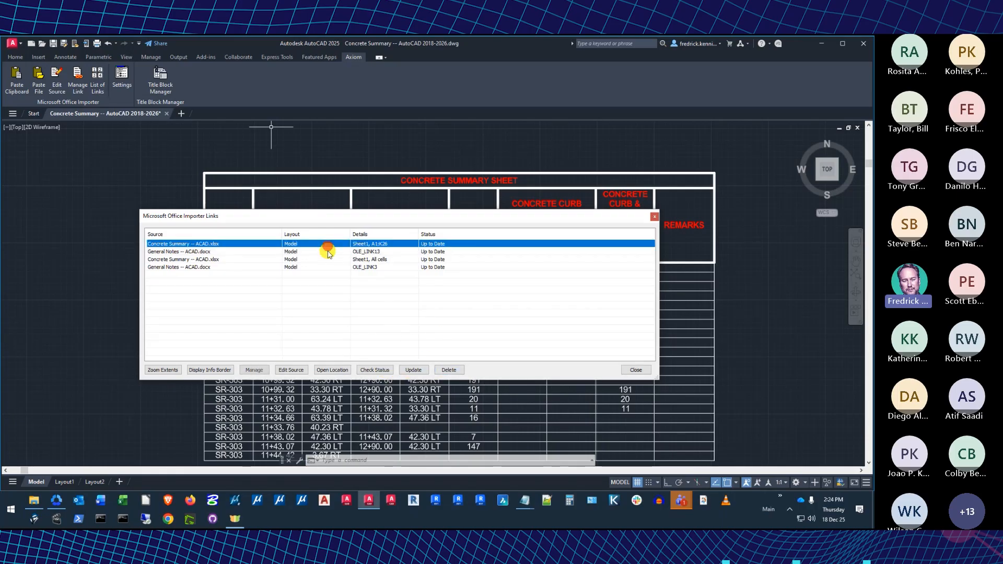
pyautogui.click(449, 370)
pyautogui.click(418, 316)
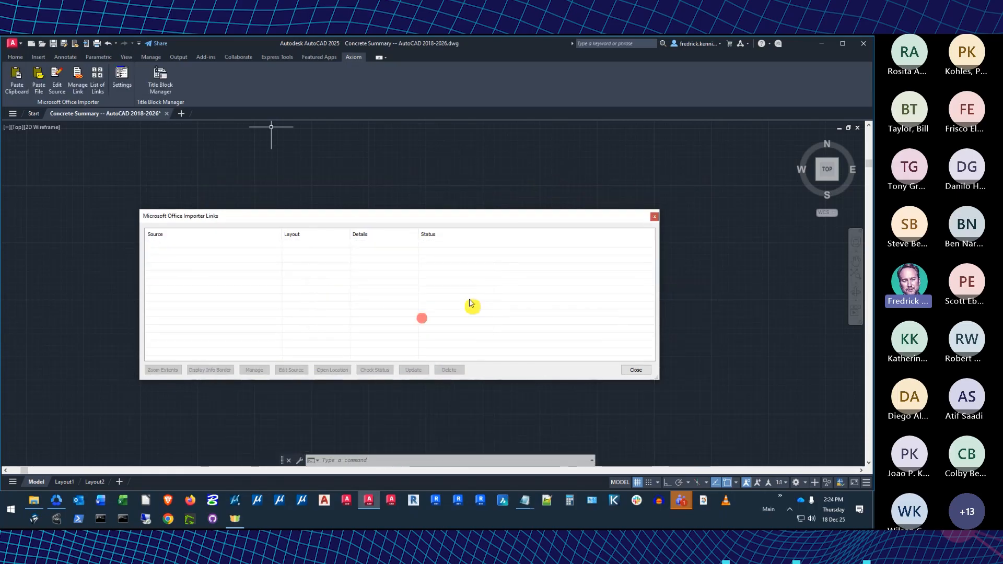
pyautogui.moveTo(458, 216); pyautogui.dragTo(502, 201)
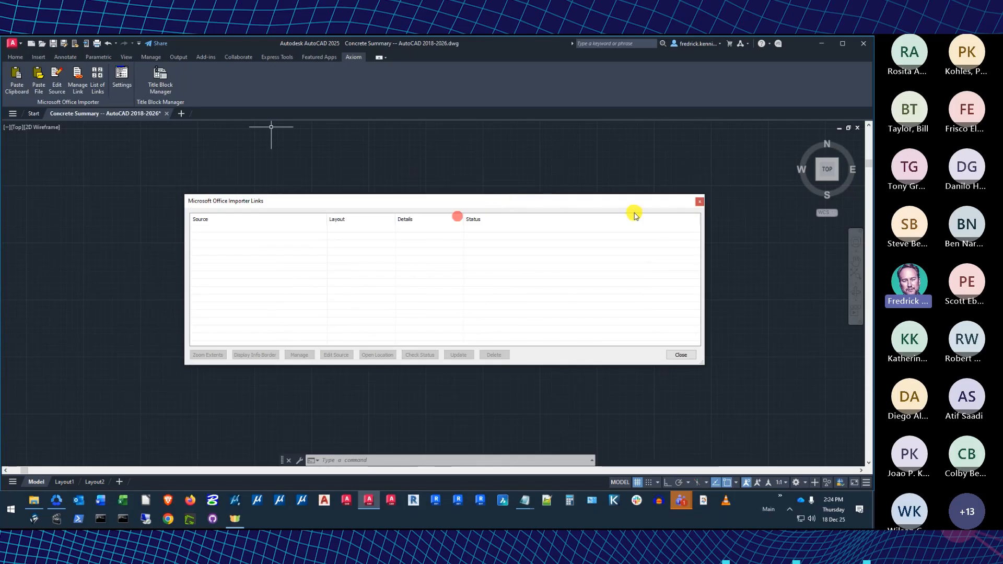
pyautogui.click(700, 201)
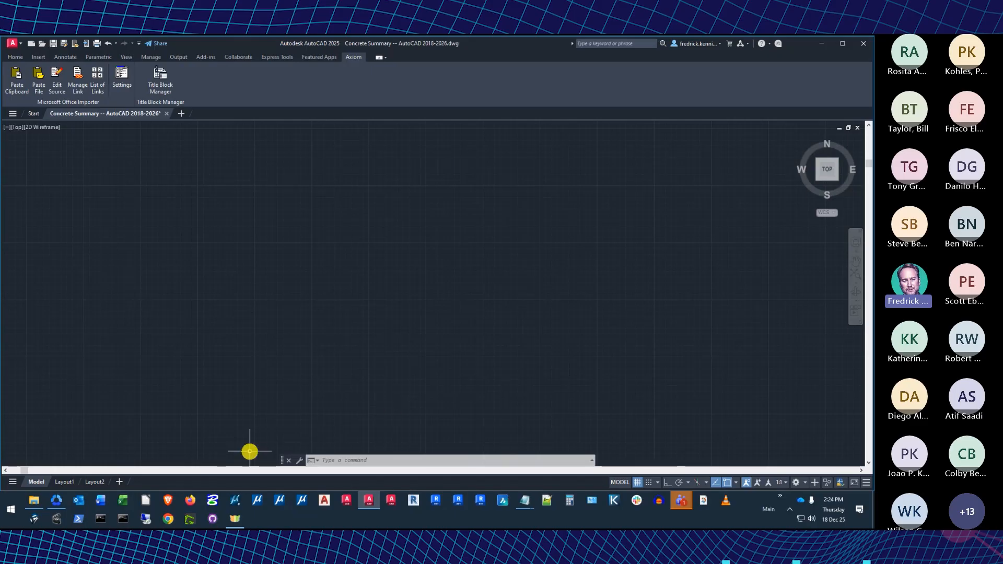
# - Switch to the Brave browser, go to the Axiom Testing SharePoint library and open Concrete Summary -- ACAD from it in Excel
pyautogui.click(170, 502)
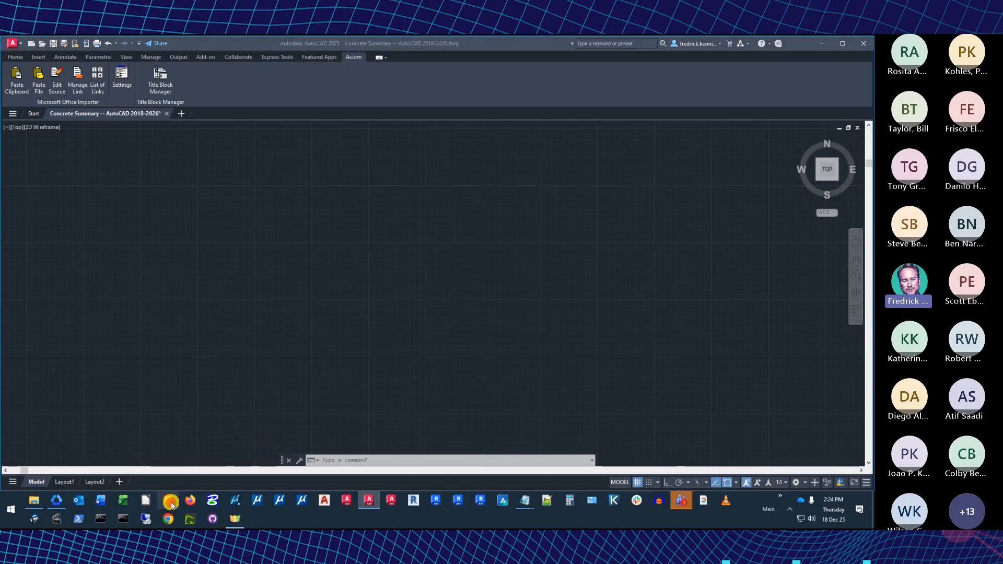
pyautogui.doubleClick(77, 141)
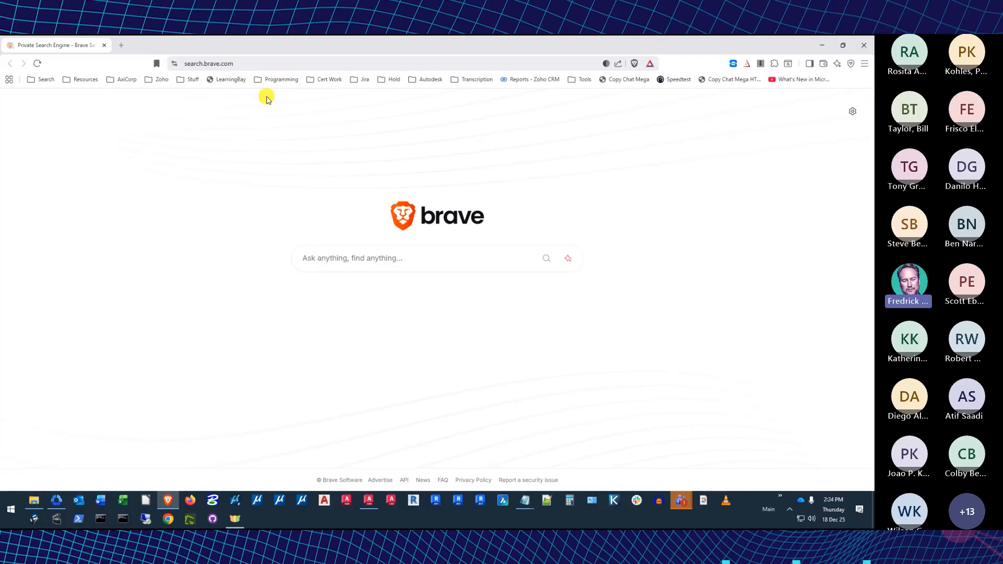
pyautogui.click(321, 81)
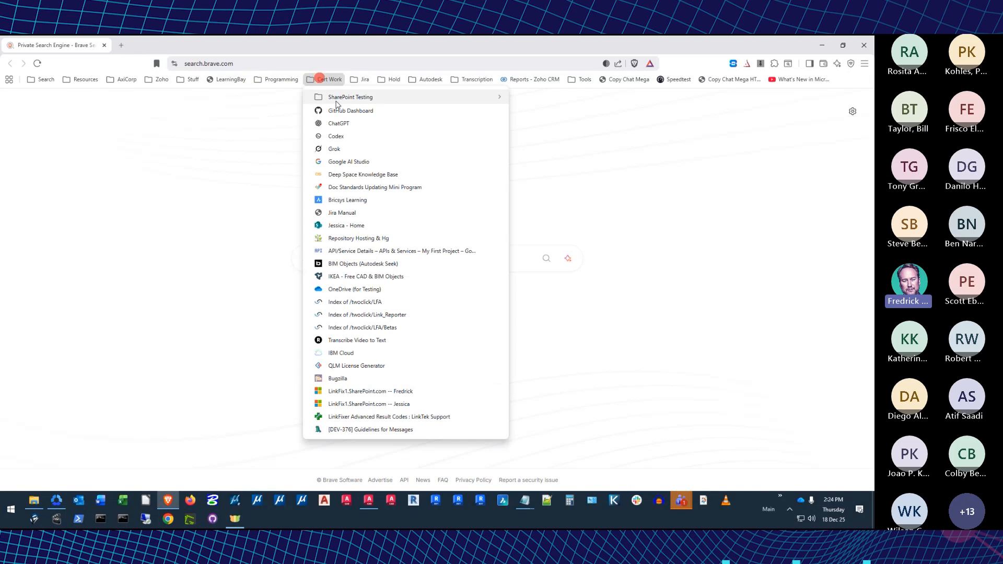
pyautogui.moveTo(334, 98)
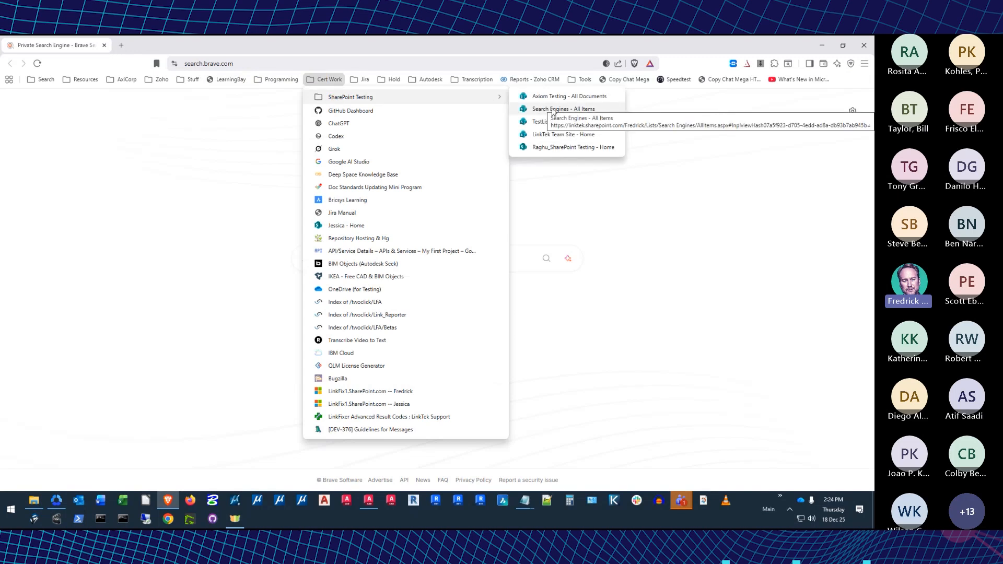
pyautogui.click(594, 98)
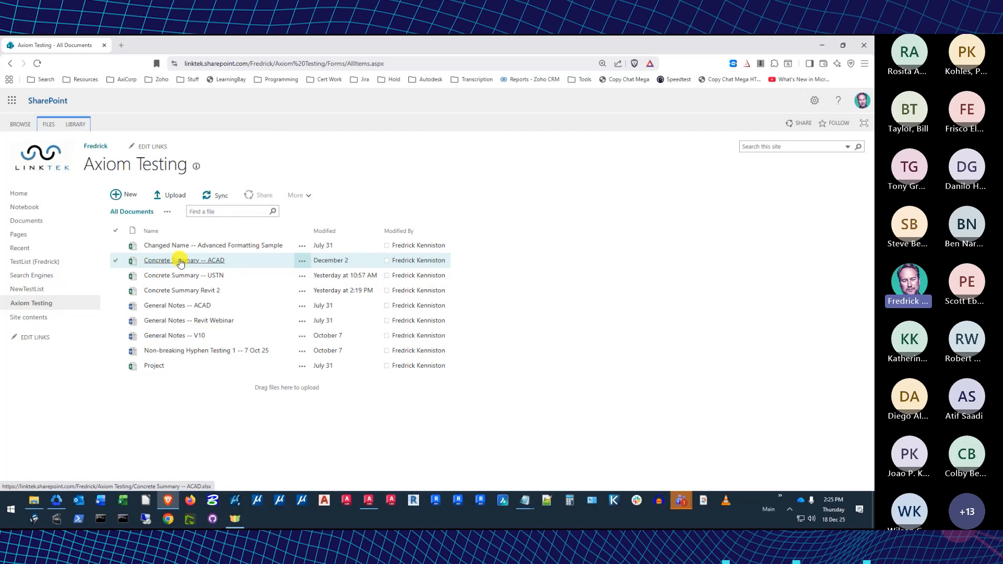
pyautogui.click(180, 261)
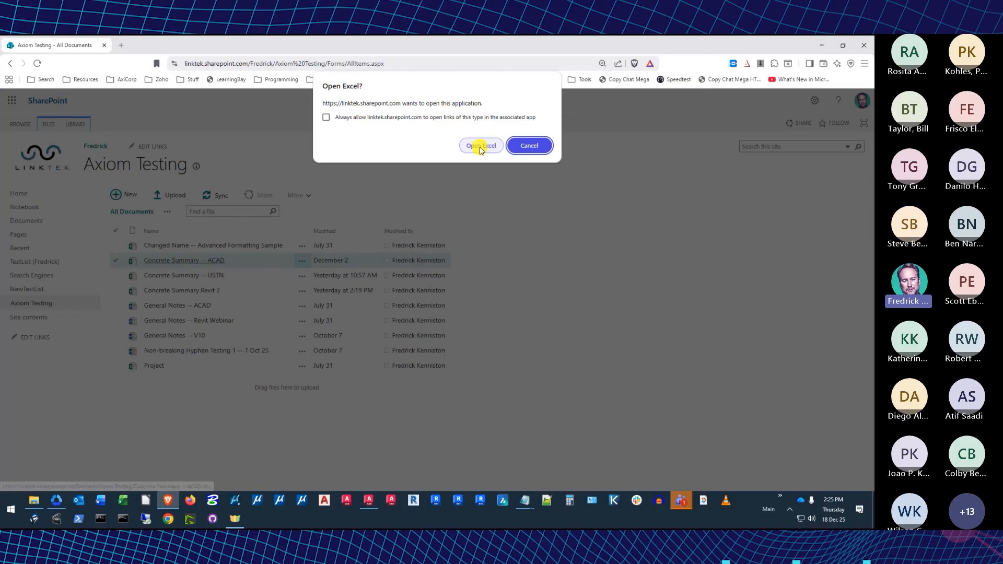
pyautogui.click(481, 147)
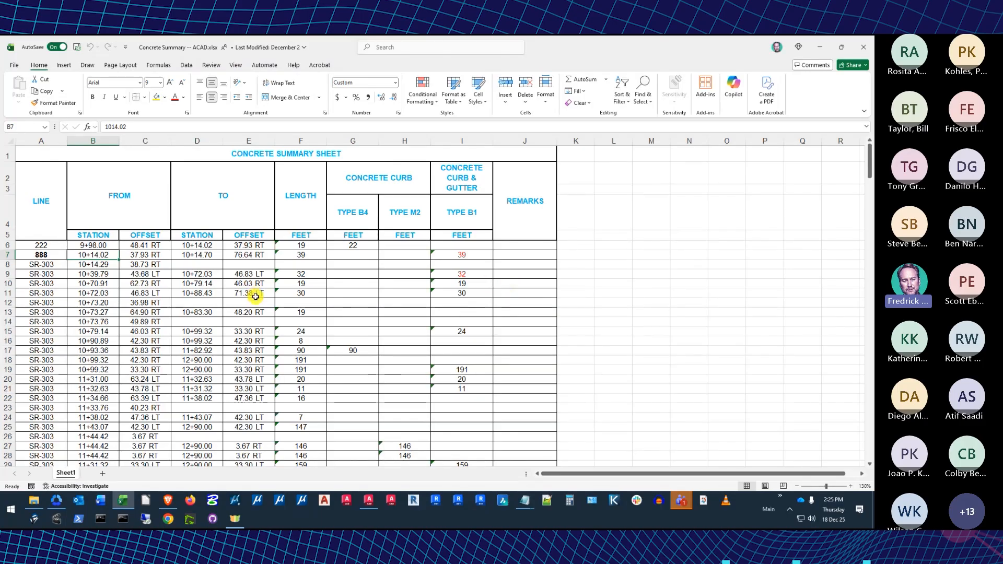
# - Copy cells A1:J25 of the SharePoint workbook, switch to AutoCAD and paste them as a table with Microsoft Office Importer
pyautogui.moveTo(50, 157); pyautogui.dragTo(211, 427)
pyautogui.rightClick(224, 195)
pyautogui.click(249, 194)
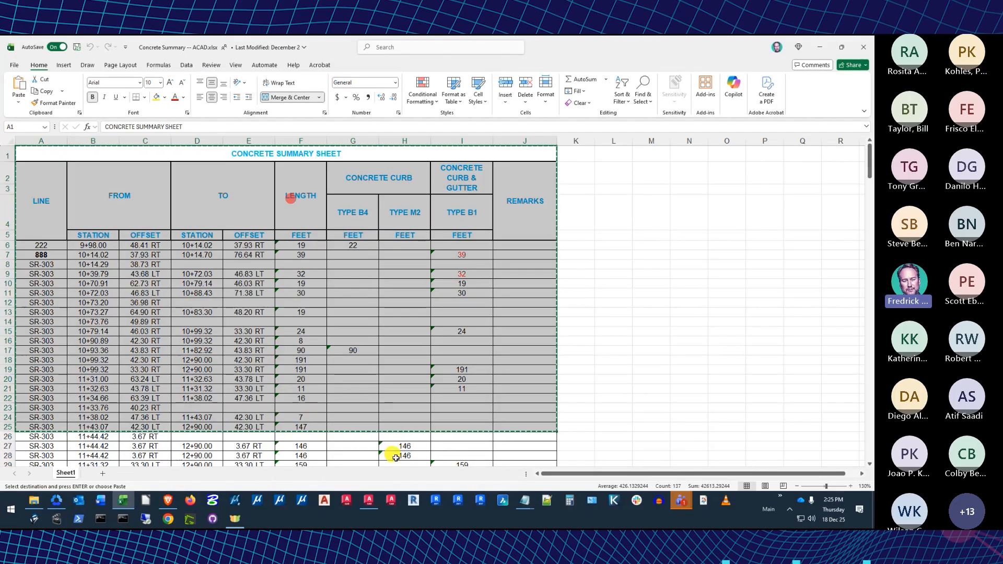
pyautogui.click(369, 501)
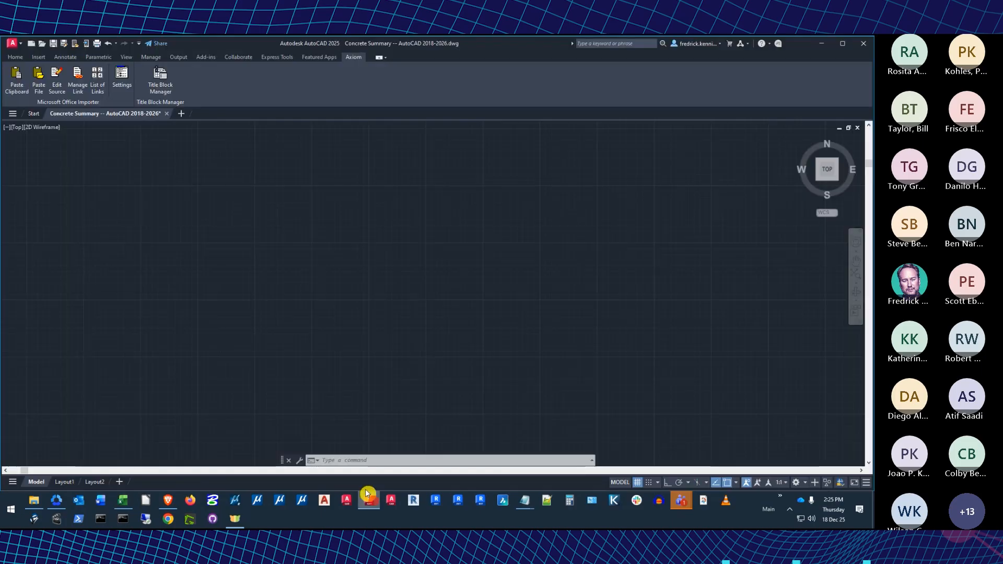
pyautogui.click(15, 84)
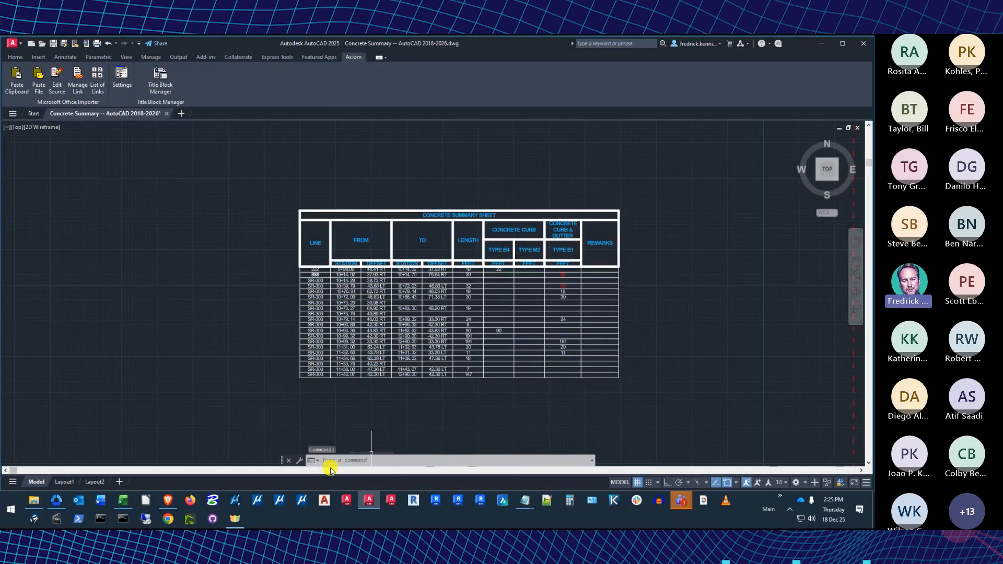
# - Switch back to Excel and change the font colour of the header cells A1:J5 to red
pyautogui.click(123, 500)
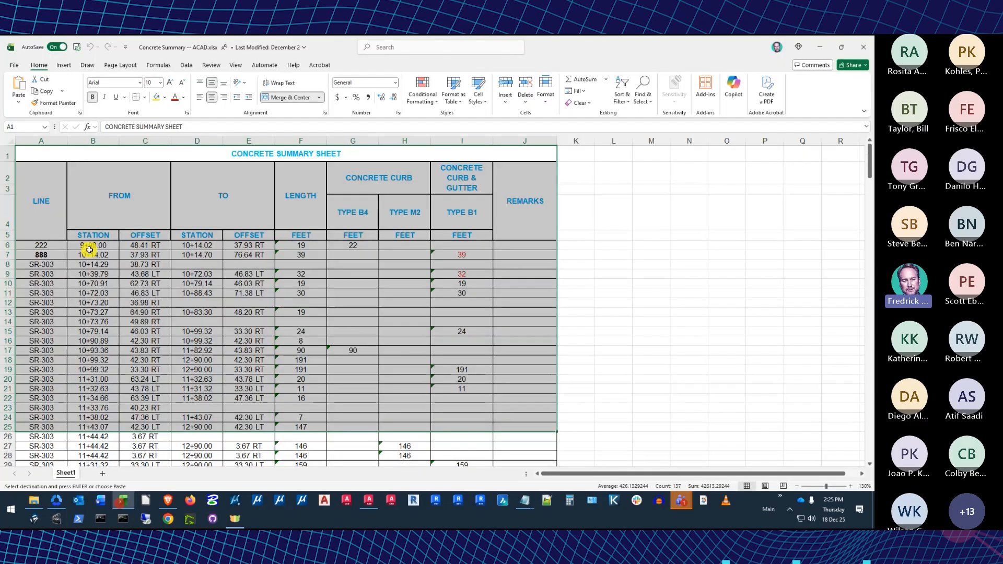
pyautogui.moveTo(79, 153); pyautogui.dragTo(515, 236)
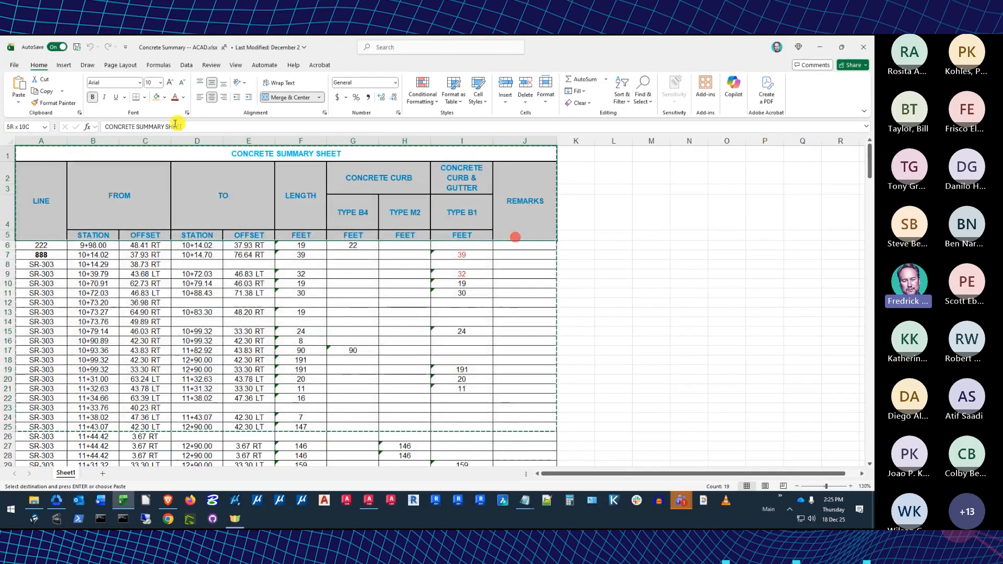
pyautogui.click(175, 97)
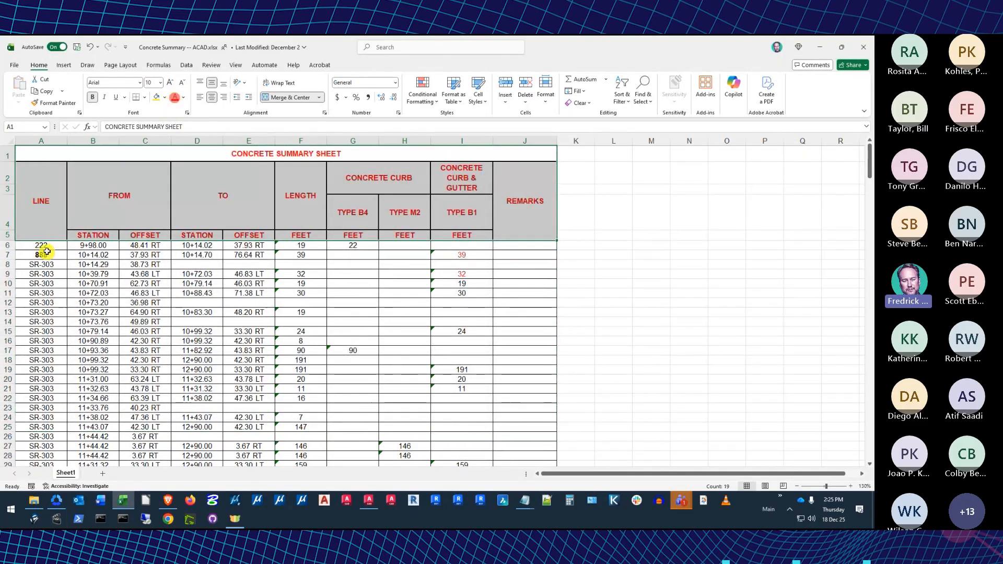
# - Set cell A6 to 555 and cell A7 to 222, save the workbook and close it to return to AutoCAD
pyautogui.click(43, 247)
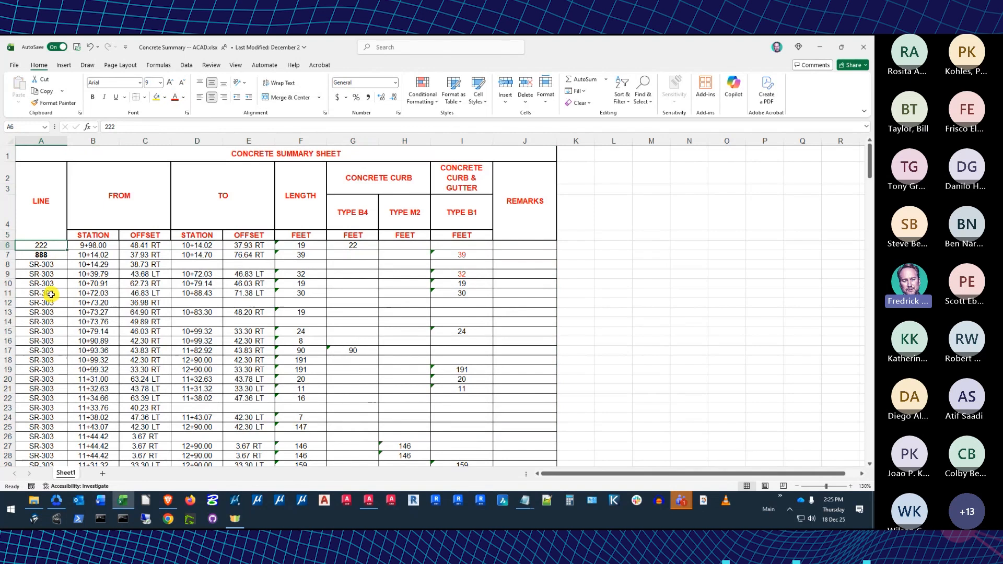
pyautogui.write('555')
pyautogui.click(41, 255)
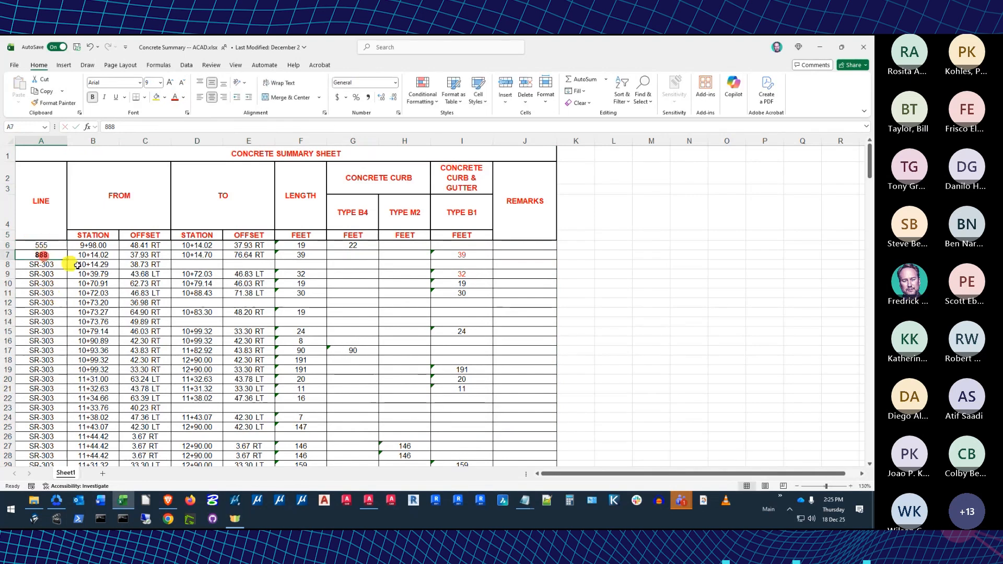
pyautogui.write('222')
pyautogui.click(76, 46)
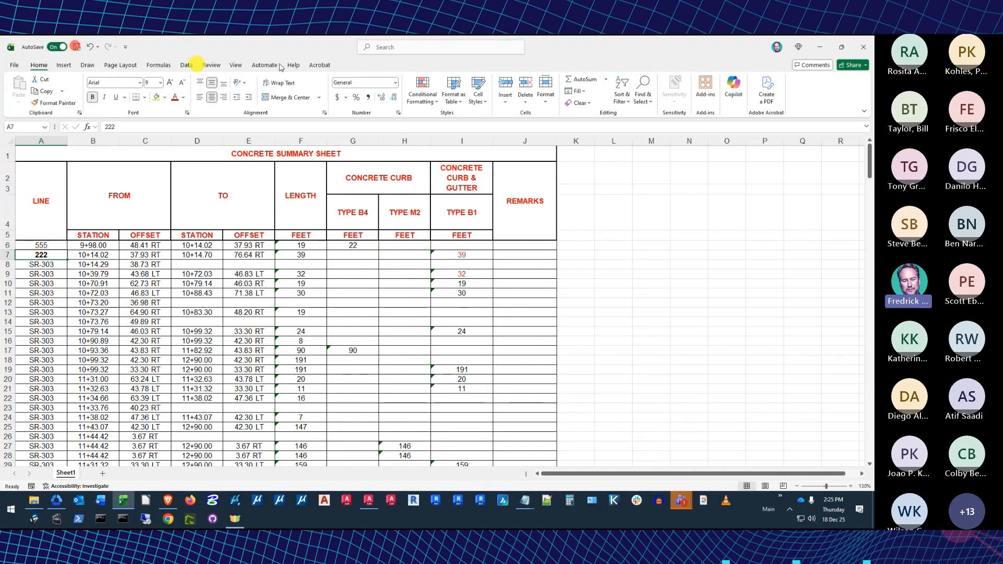
pyautogui.click(863, 47)
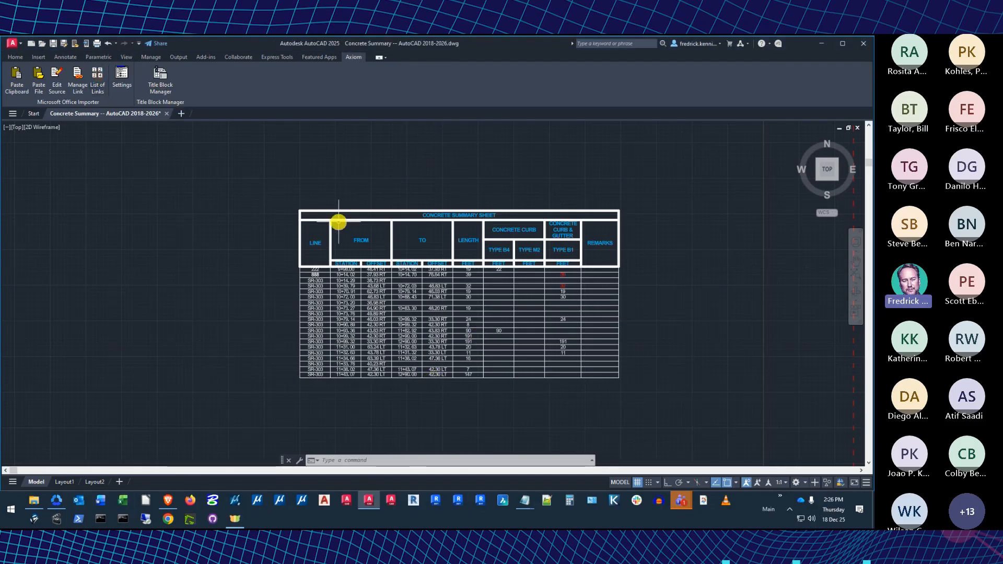
# - Open the list of Office links, check the status of the SharePoint Concrete Summary -- ACAD.xlsx link and update it
pyautogui.click(97, 78)
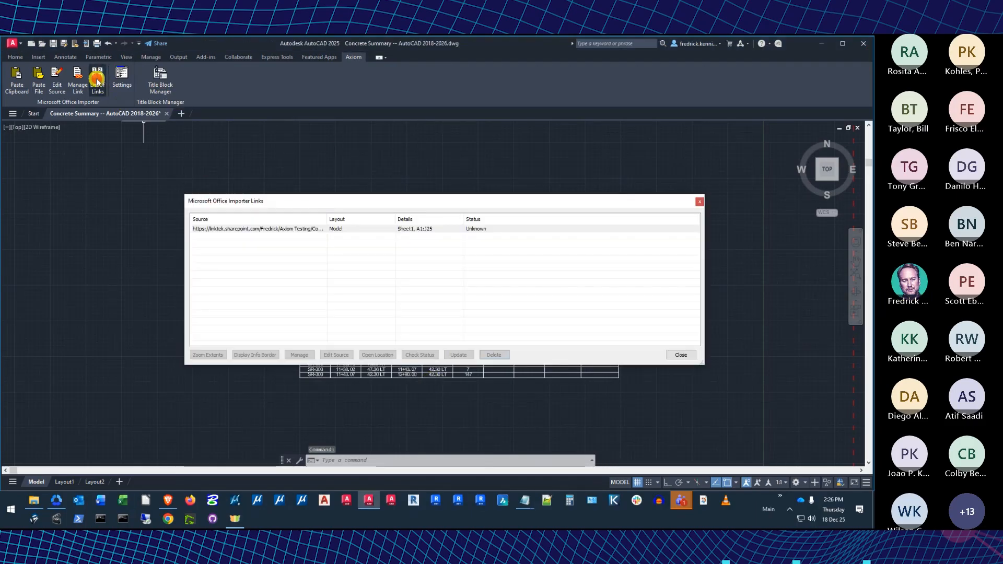
pyautogui.moveTo(328, 216); pyautogui.dragTo(457, 212)
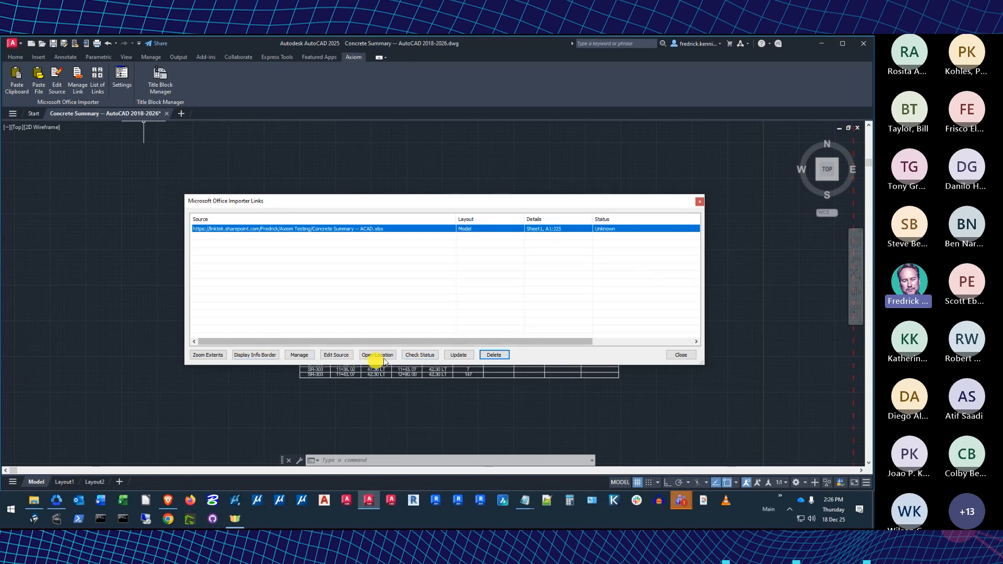
pyautogui.click(422, 355)
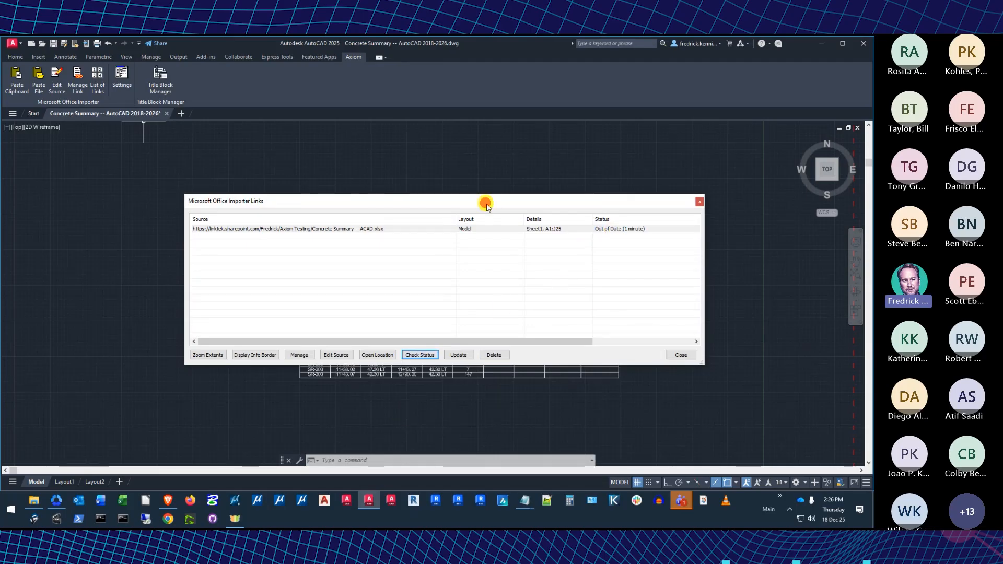
pyautogui.moveTo(486, 202); pyautogui.dragTo(500, 284)
pyautogui.click(472, 433)
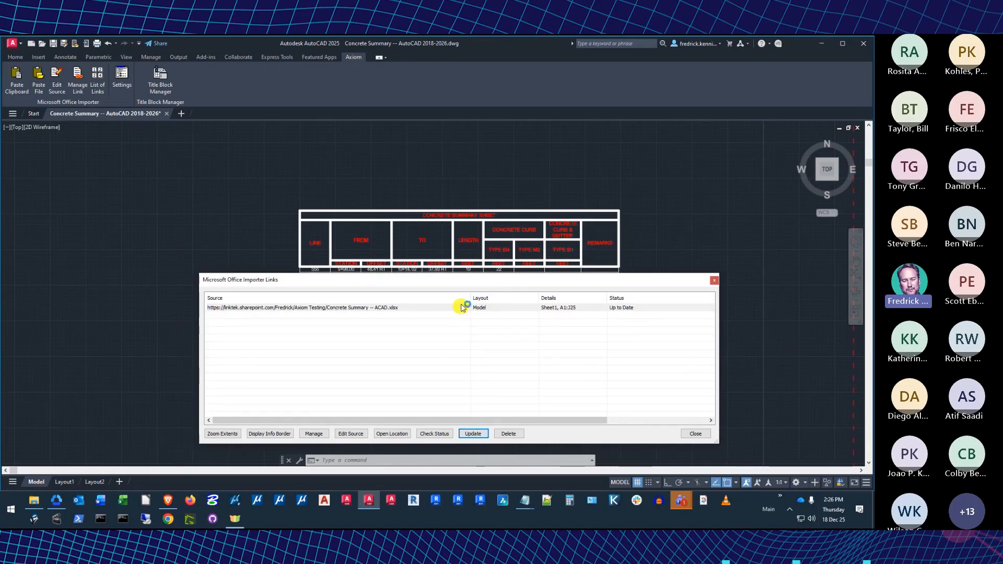
# - Delete the SharePoint workbook link together with its imported table, and close the links list
pyautogui.moveTo(459, 281); pyautogui.dragTo(415, 184)
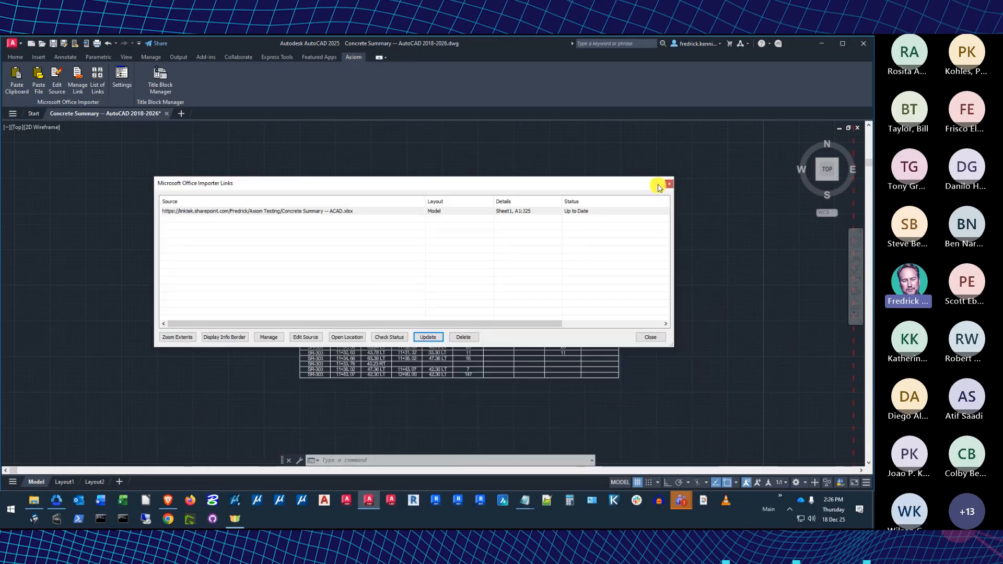
pyautogui.click(460, 337)
pyautogui.click(441, 286)
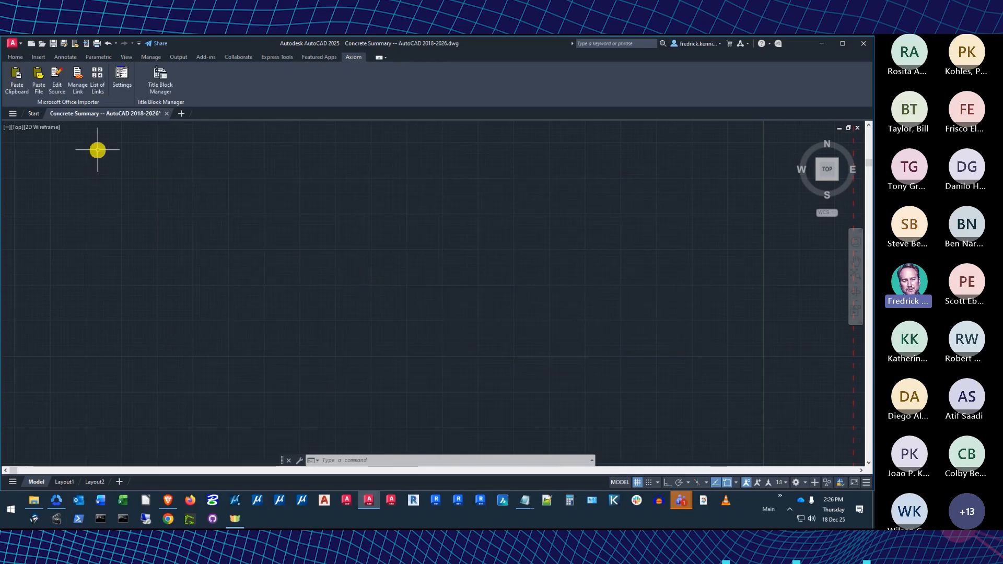
# - Open the Microsoft Office Importer settings and start saving them as a new INI file named Project
pyautogui.click(119, 76)
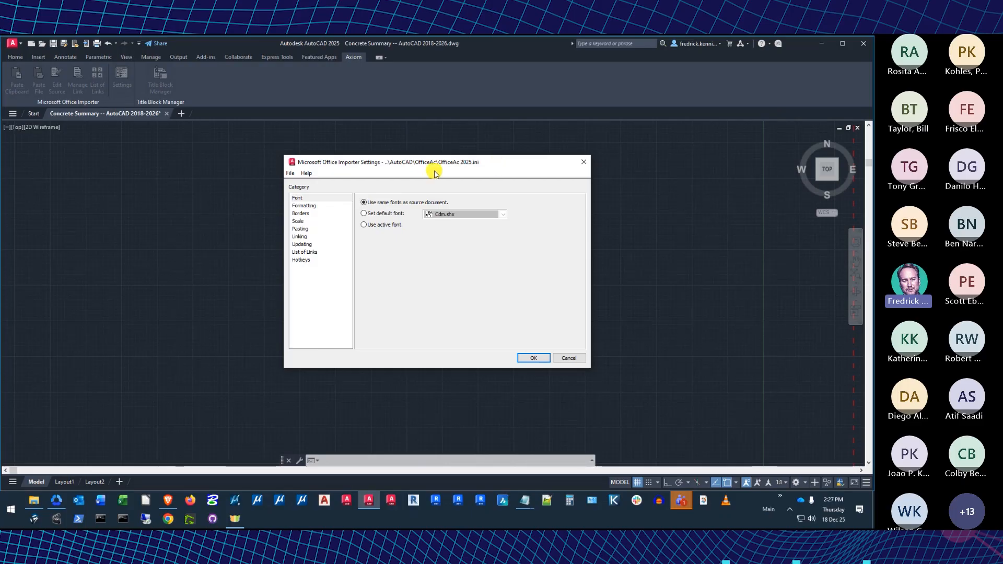
pyautogui.click(291, 174)
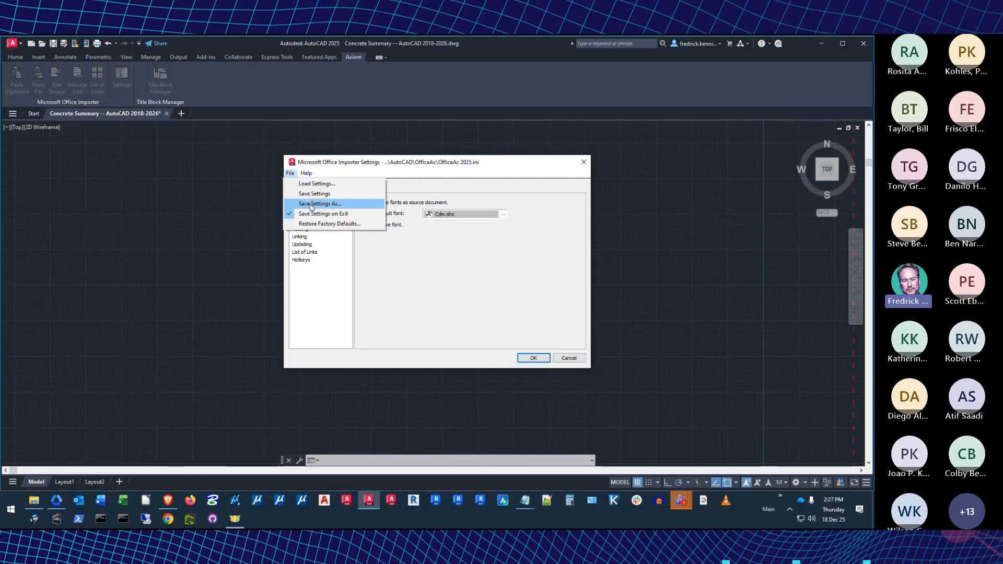
pyautogui.click(331, 202)
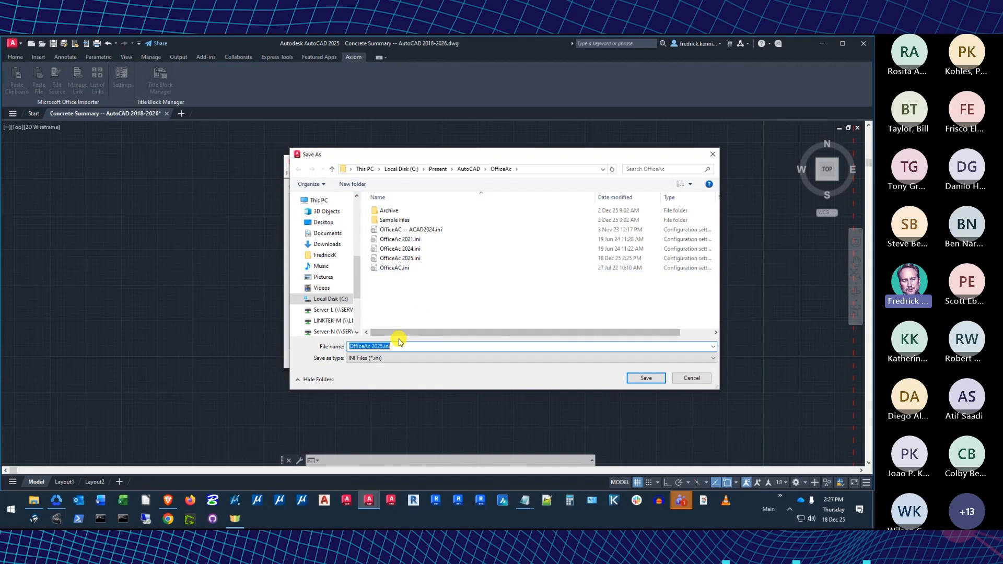
pyautogui.write('Project')
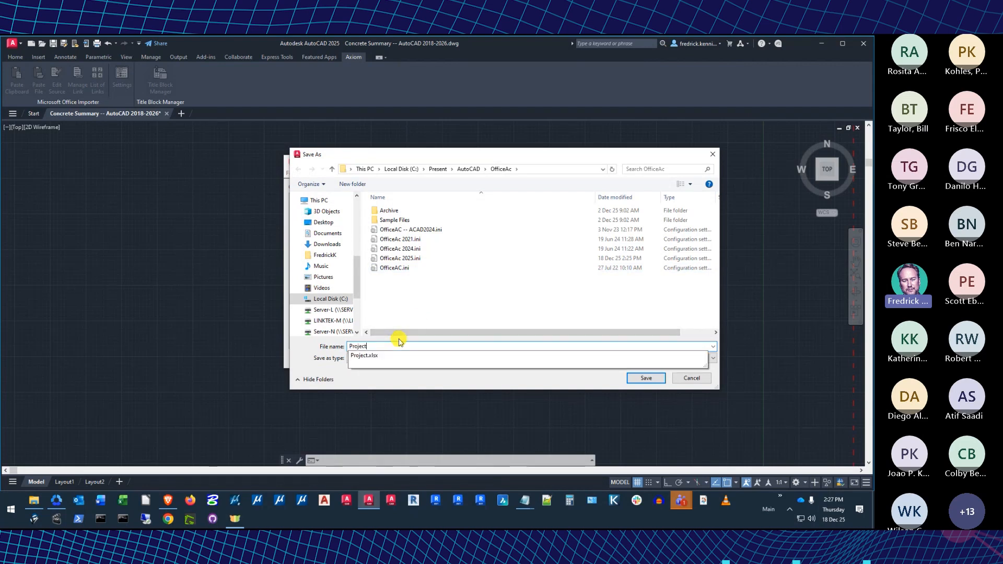
# - Save the importer settings as a new settings file named Project 00005
pyautogui.write(' 00005')
pyautogui.press('Return')
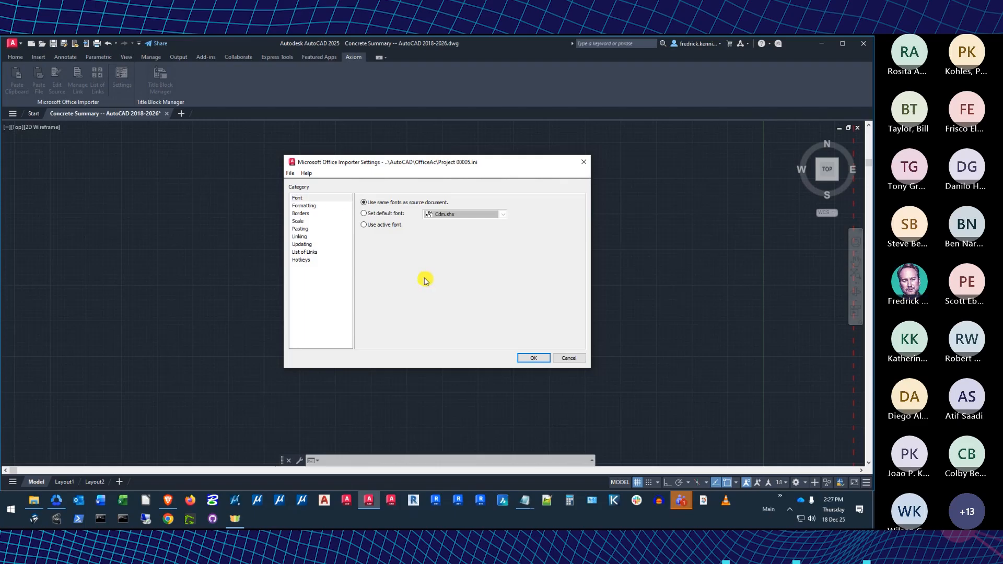
pyautogui.click(290, 175)
pyautogui.click(306, 195)
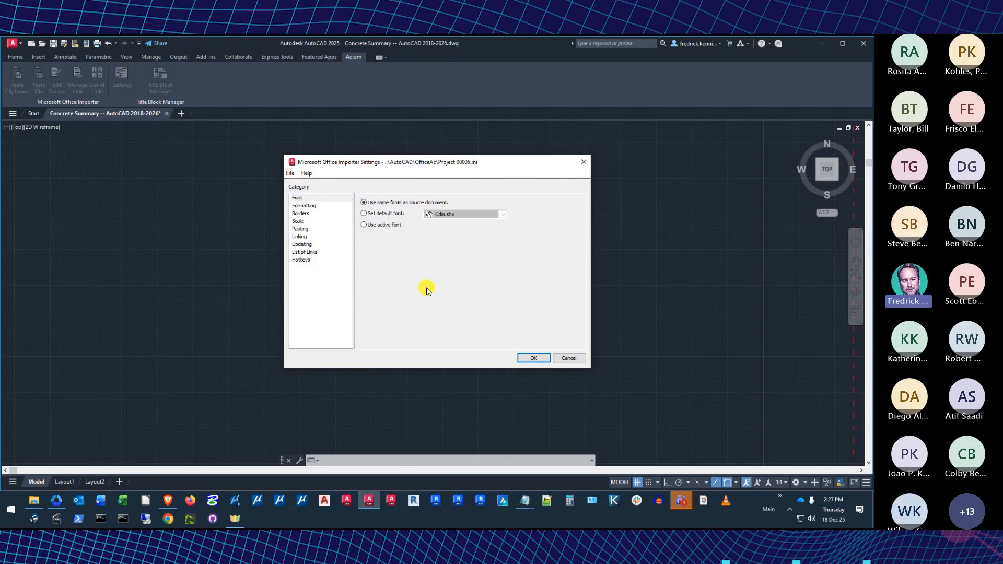
# - Load the OfficeAc 2025.ini file into the Microsoft Office Importer settings
pyautogui.click(291, 174)
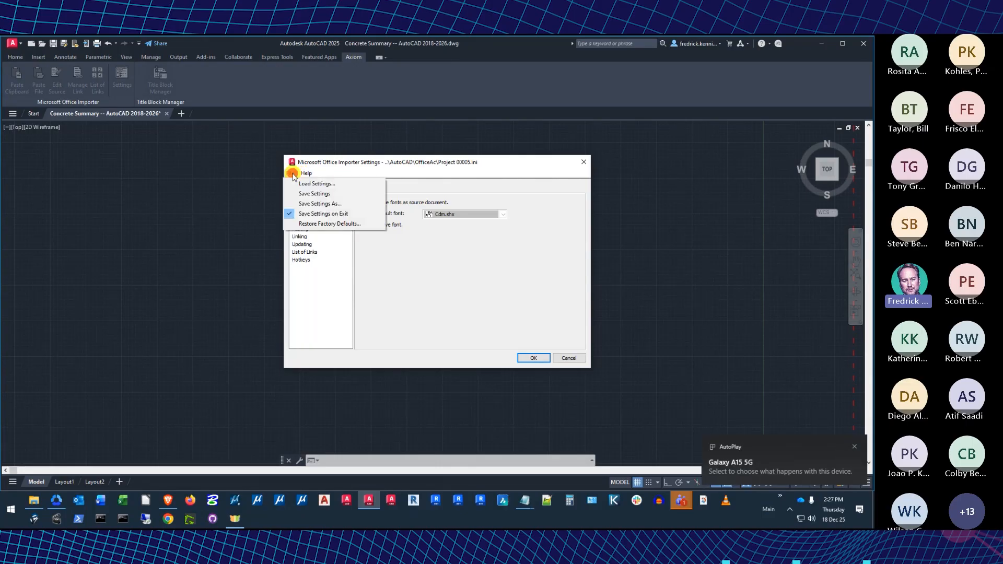
pyautogui.click(317, 183)
pyautogui.doubleClick(450, 257)
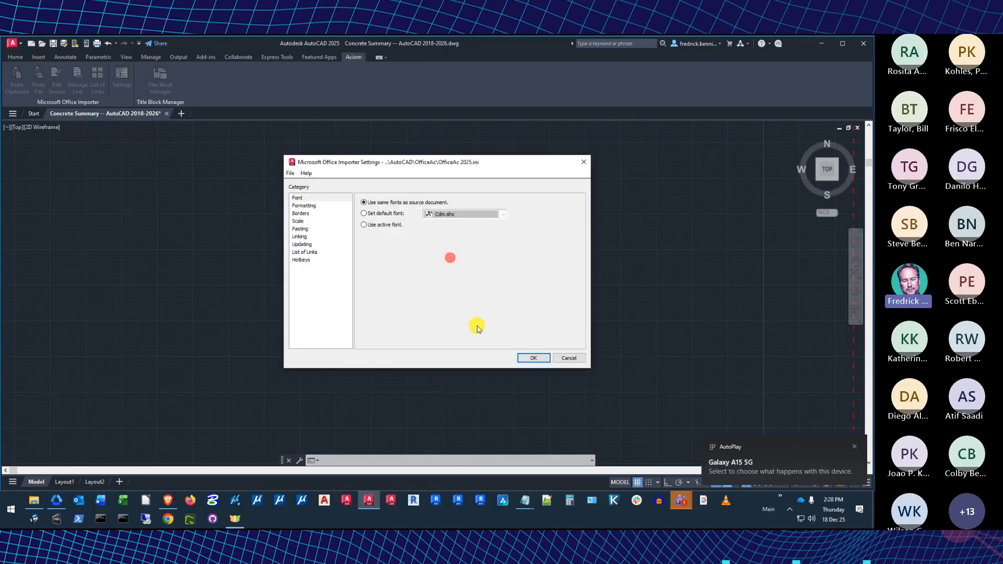
# - Switch the importer's font handling to Set default font and browse the available fonts
pyautogui.click(304, 197)
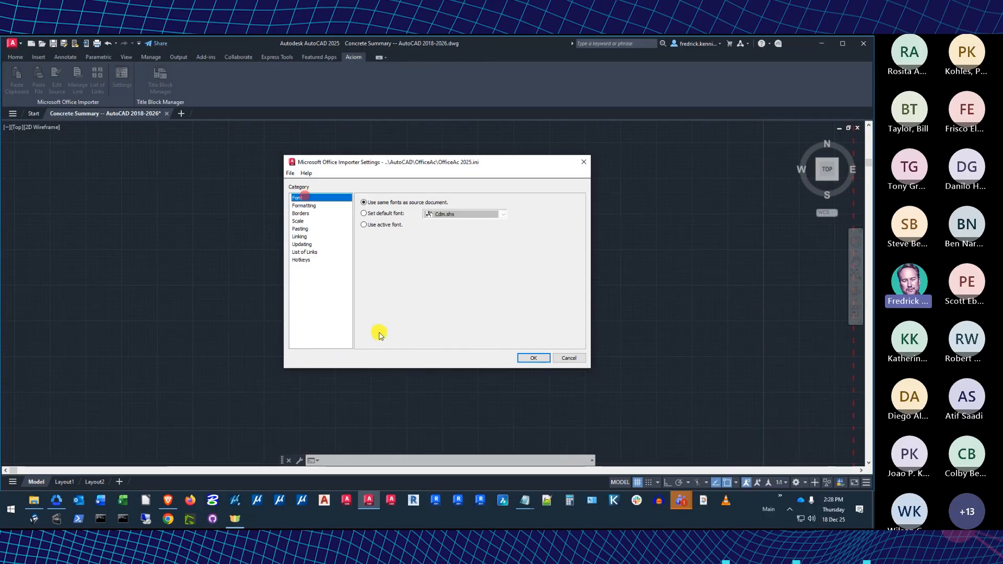
pyautogui.click(363, 203)
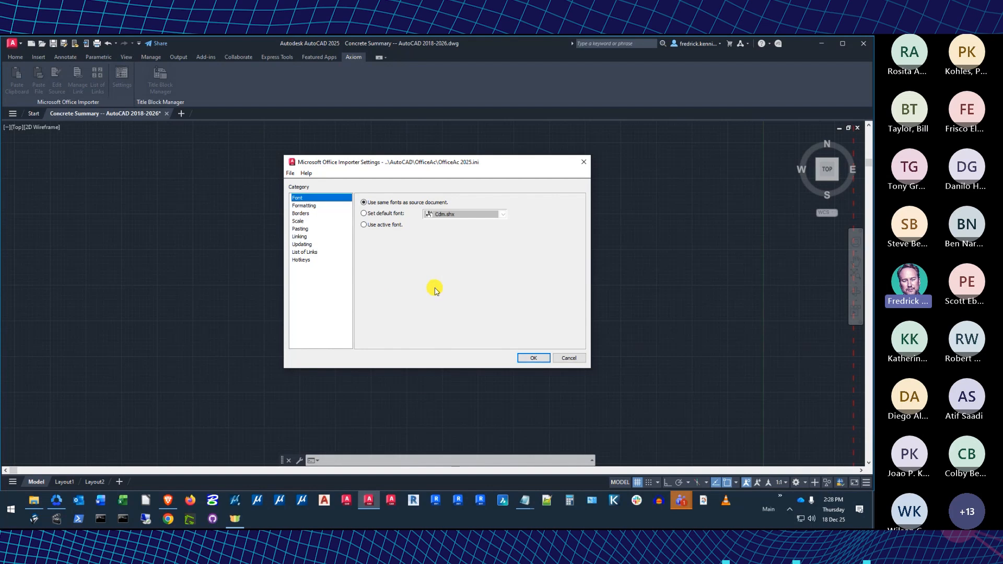
pyautogui.click(392, 213)
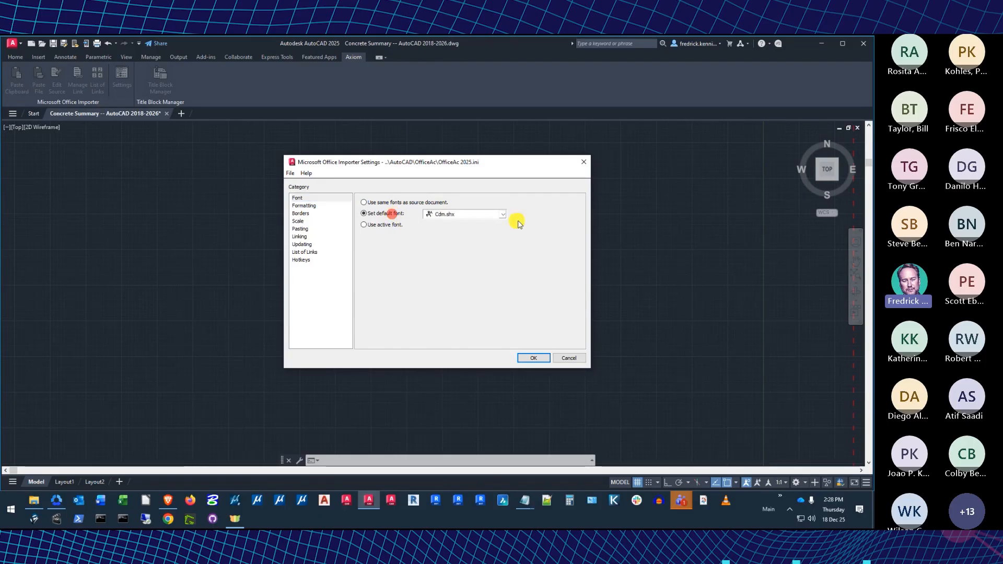
pyautogui.click(503, 214)
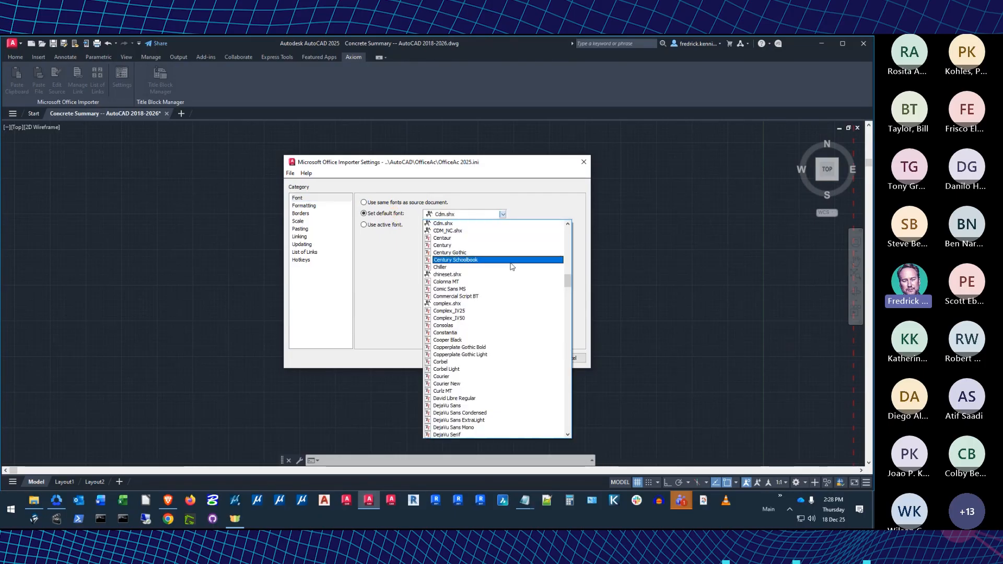
pyautogui.scroll(20, 512, 266)
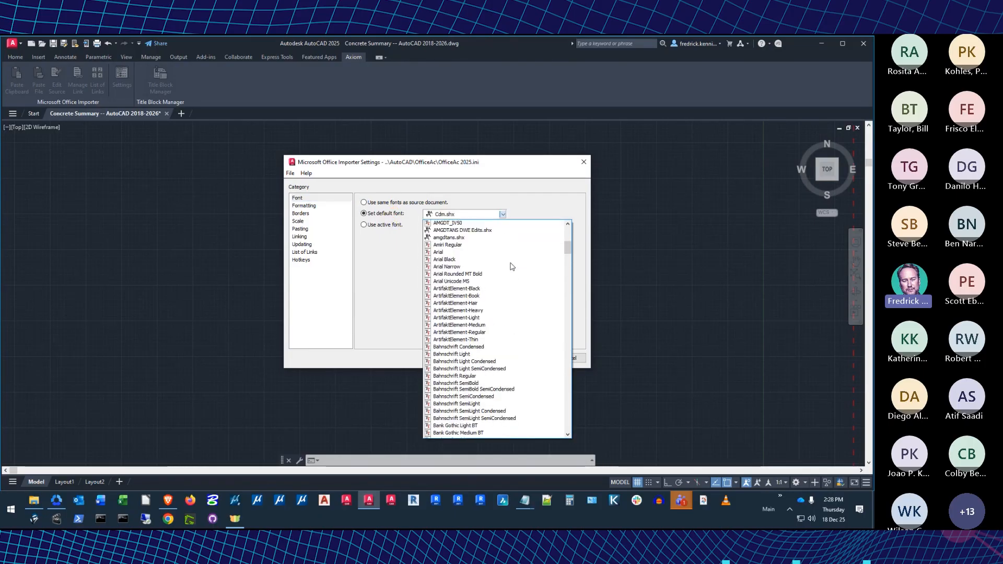
pyautogui.scroll(10, 512, 266)
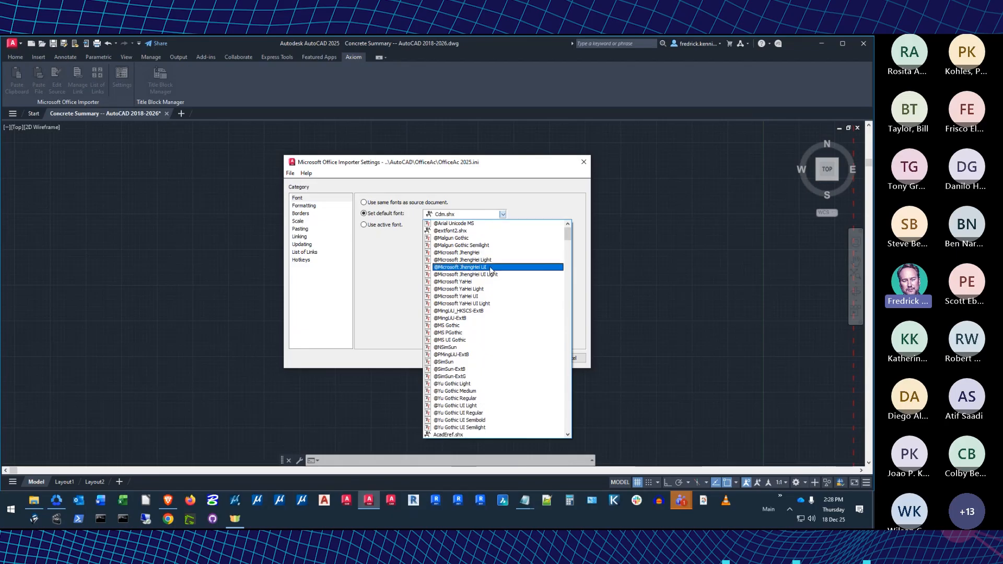
pyautogui.click(393, 291)
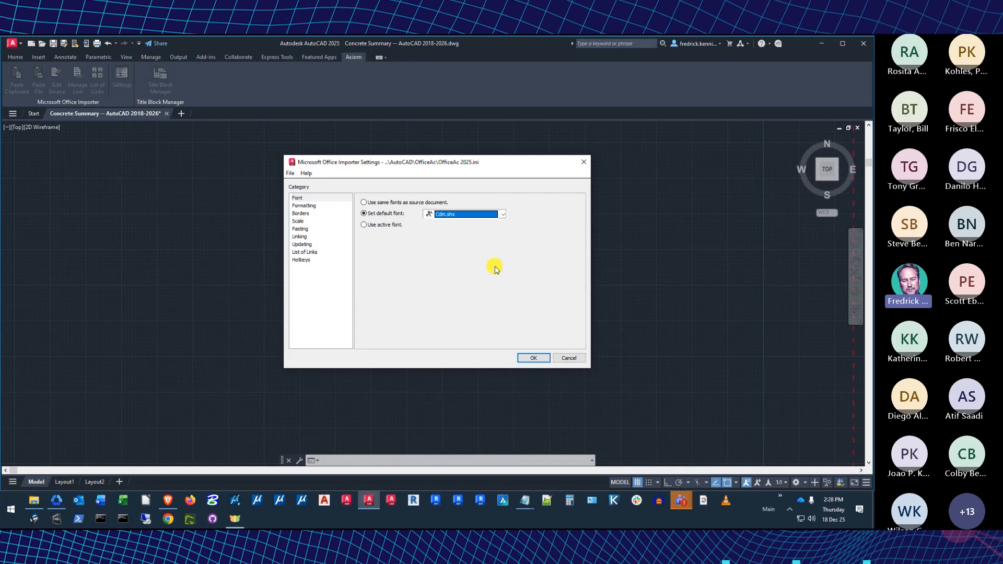
# - Choose Copperplate Gothic Bold as the importer's default font
pyautogui.click(503, 214)
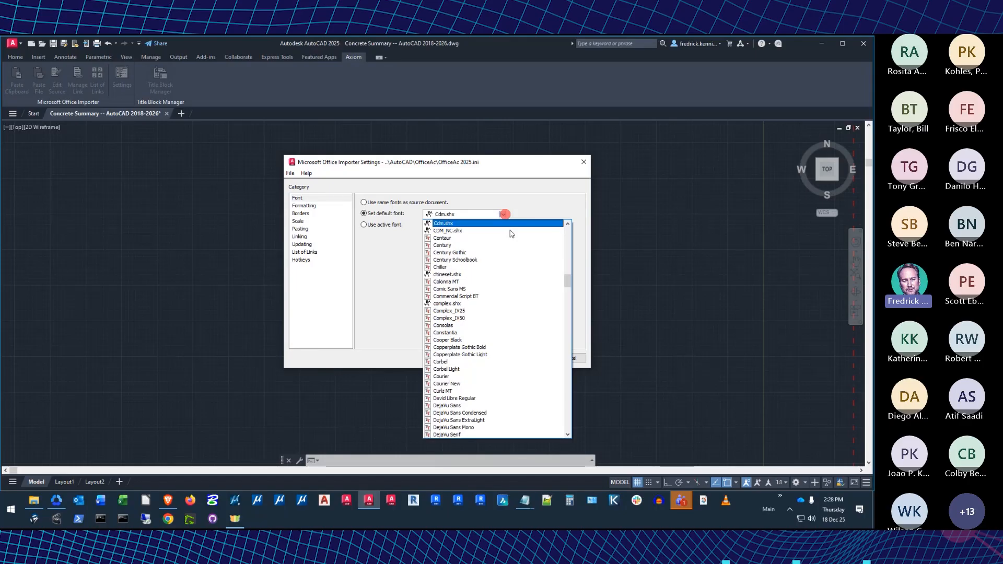
pyautogui.moveTo(568, 281); pyautogui.dragTo(571, 228)
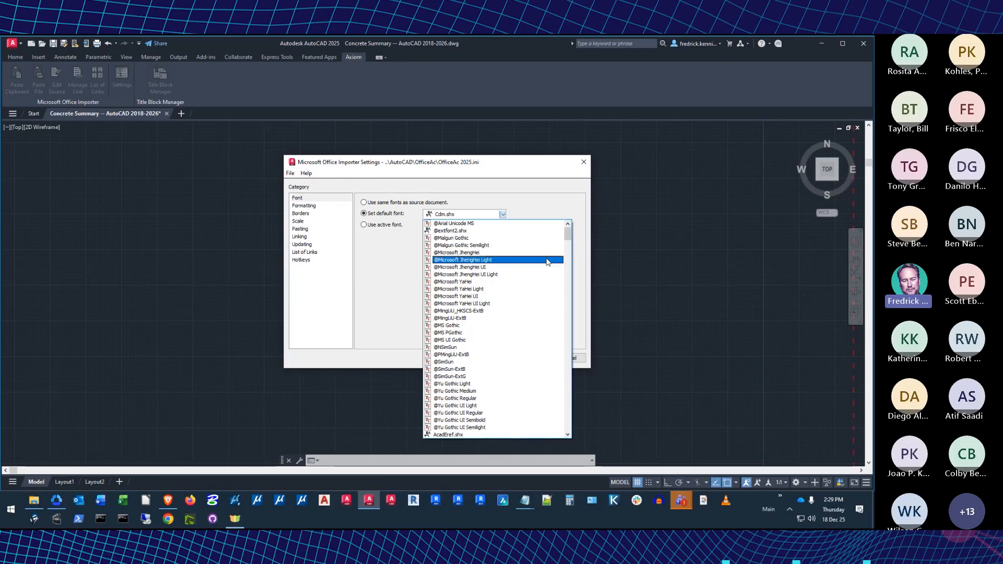
pyautogui.scroll(-15, 544, 279)
pyautogui.scroll(-13, 544, 279)
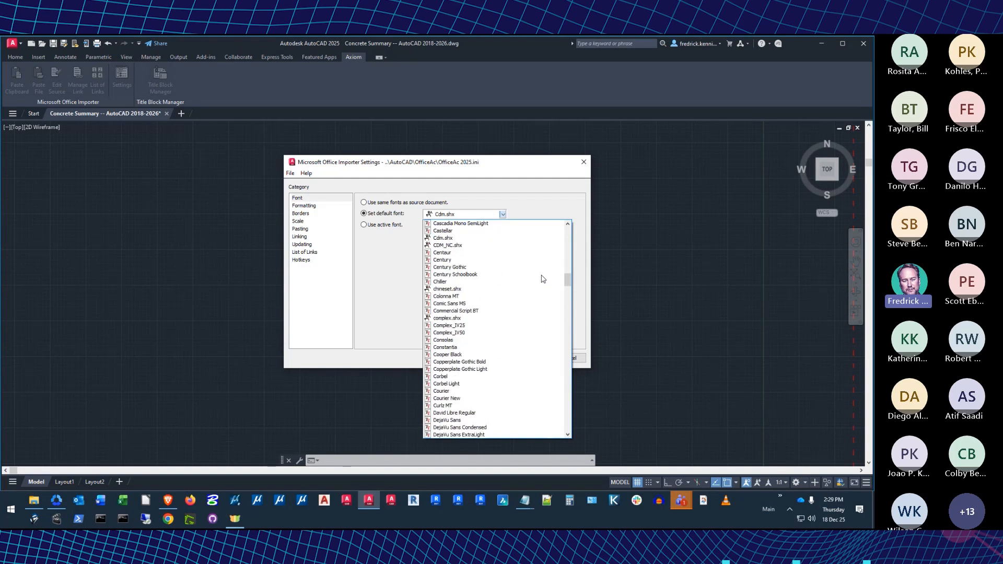
pyautogui.scroll(-6, 543, 280)
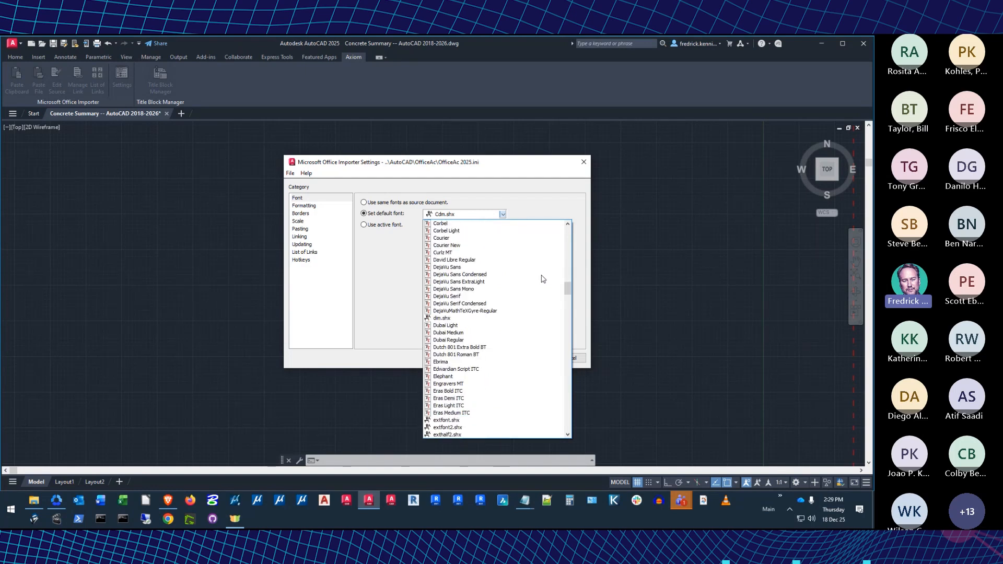
pyautogui.scroll(5, 543, 279)
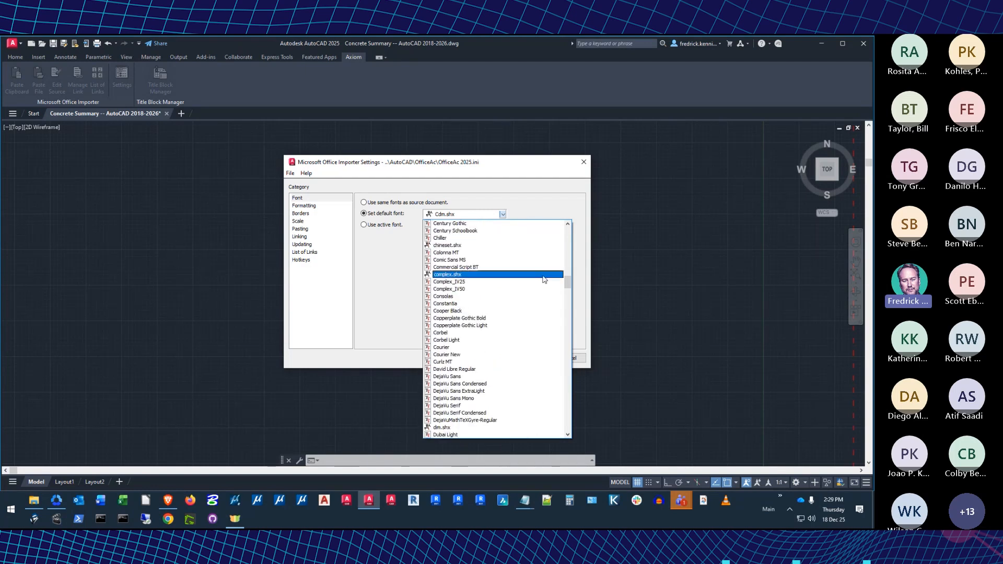
pyautogui.click(457, 320)
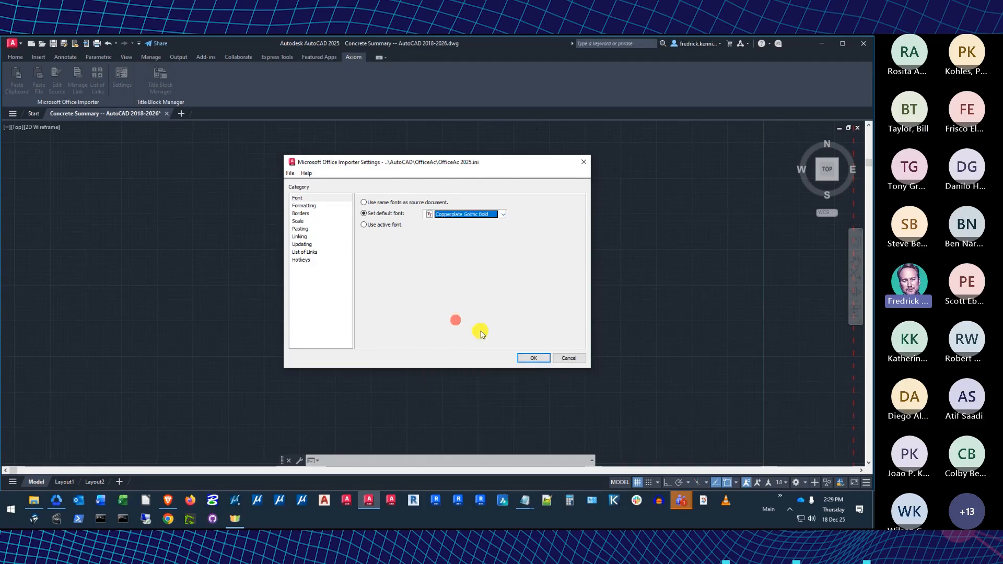
# - Switch to Excel, autofit columns A through J in Concrete Summary -- ACAD.xlsx, and save the workbook
pyautogui.click(33, 502)
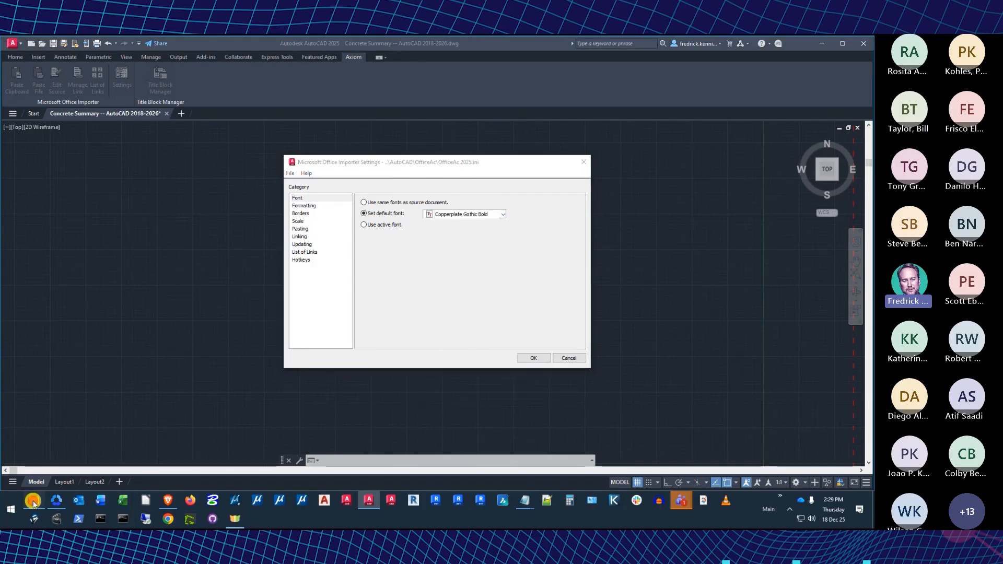
pyautogui.click(221, 163)
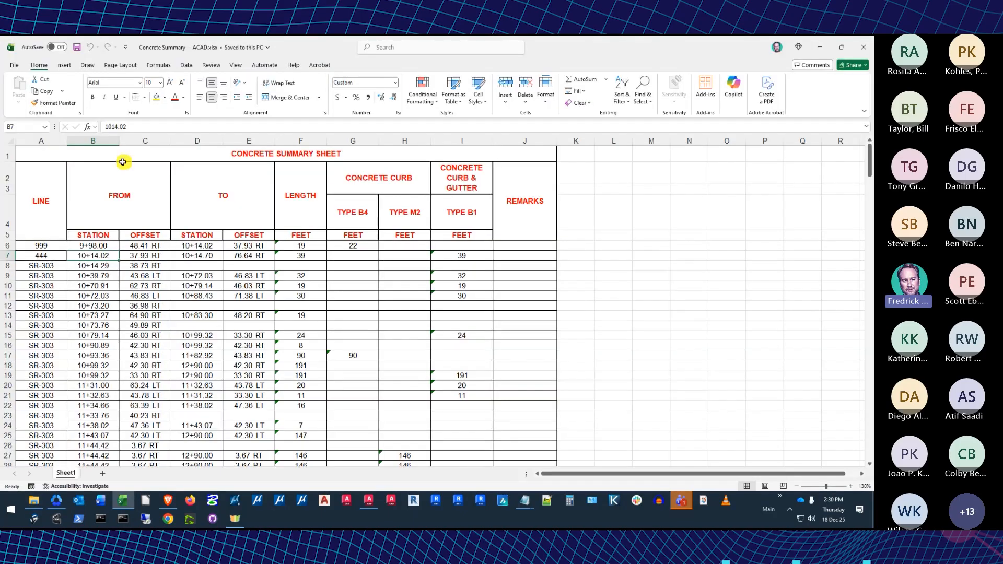
pyautogui.doubleClick(67, 141)
pyautogui.doubleClick(96, 141)
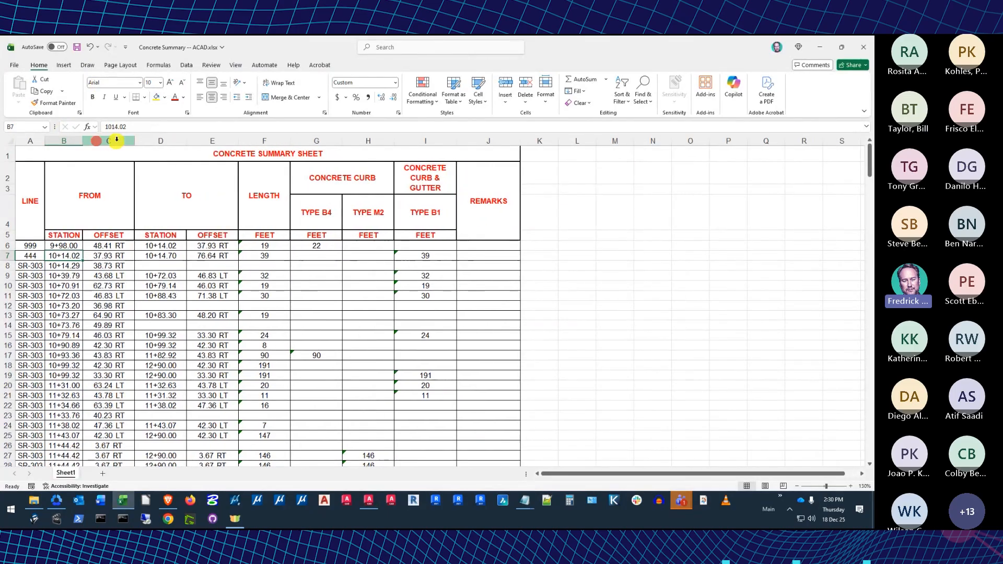
pyautogui.doubleClick(134, 141)
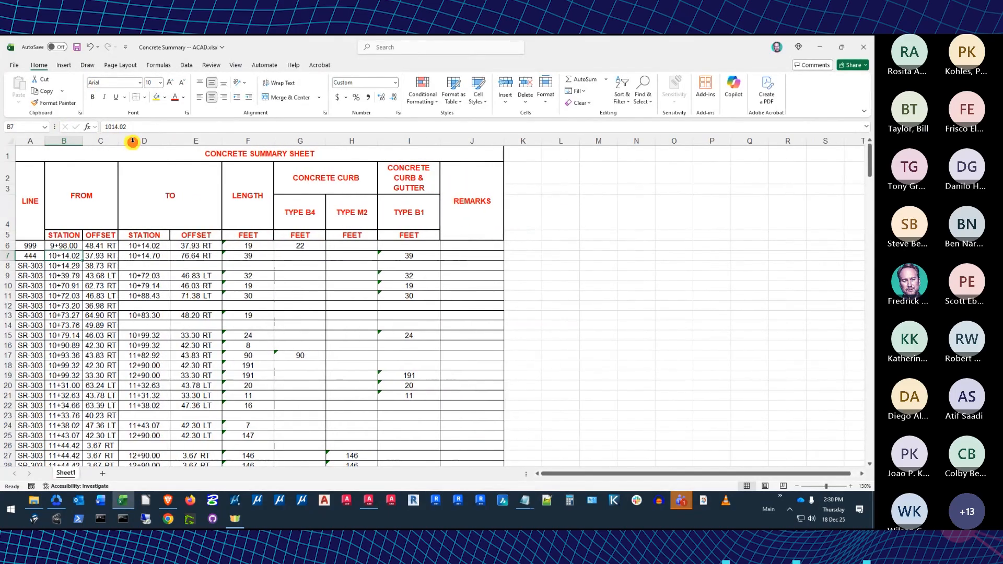
pyautogui.doubleClick(170, 141)
pyautogui.doubleClick(206, 141)
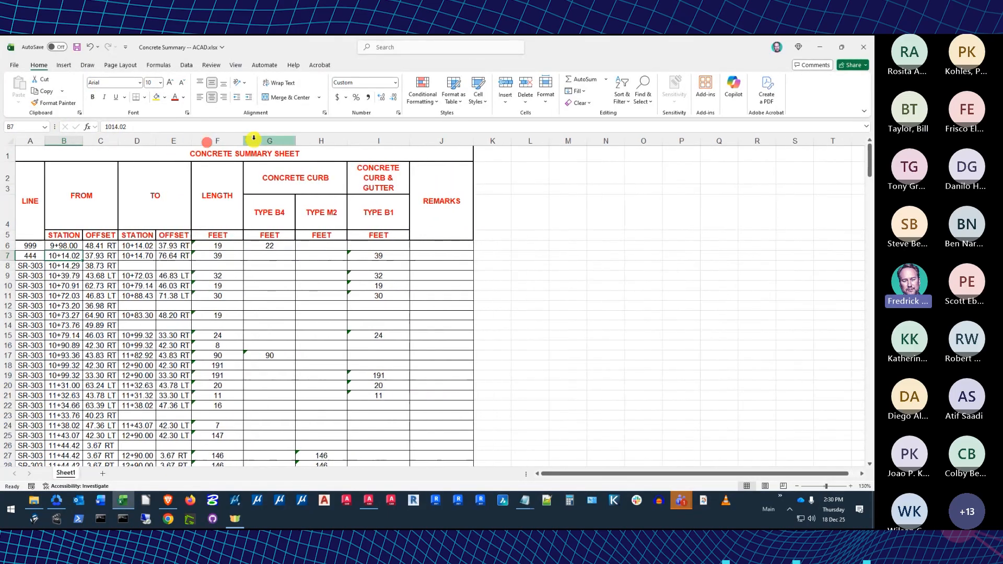
pyautogui.doubleClick(244, 142)
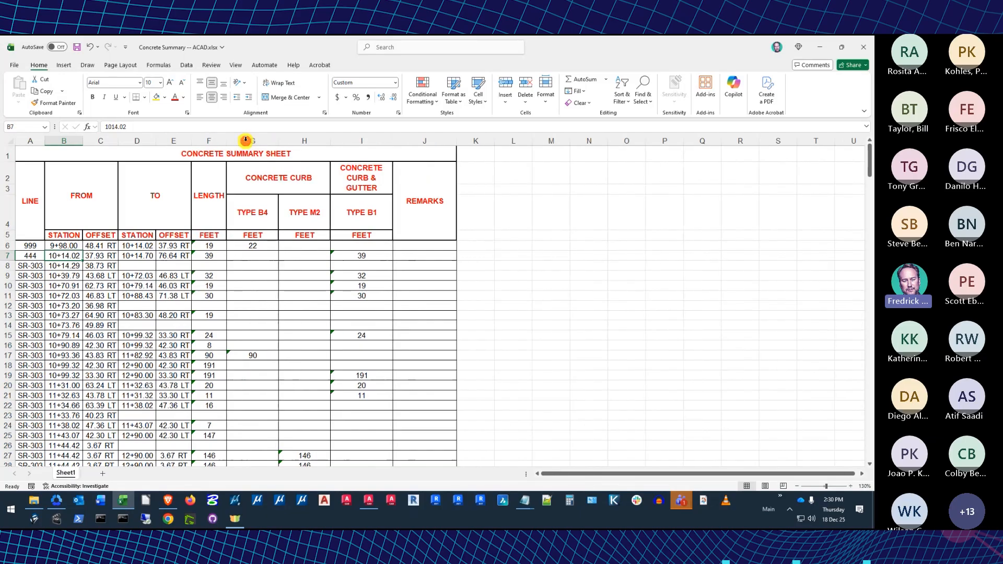
pyautogui.click(286, 138)
pyautogui.doubleClick(279, 141)
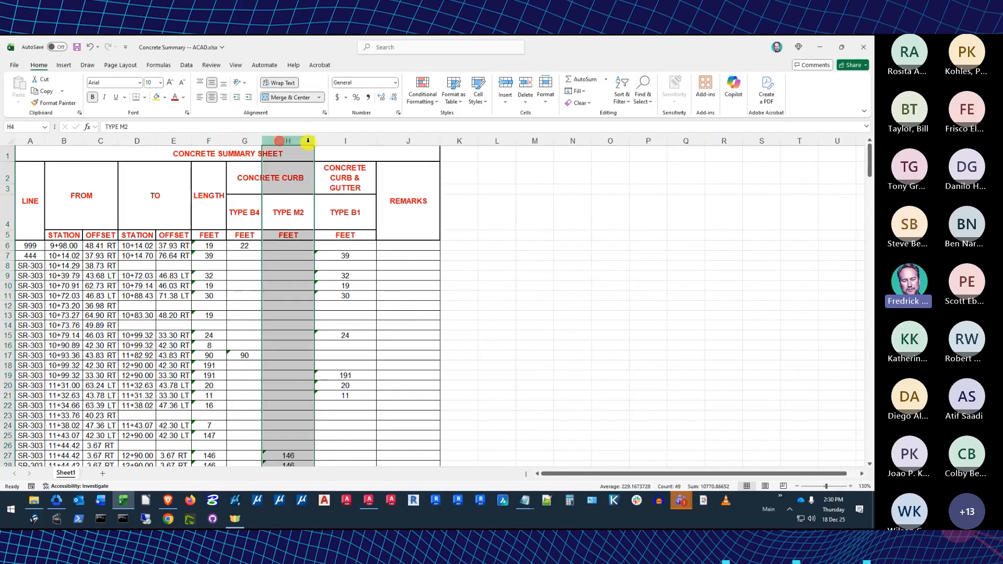
pyautogui.doubleClick(313, 141)
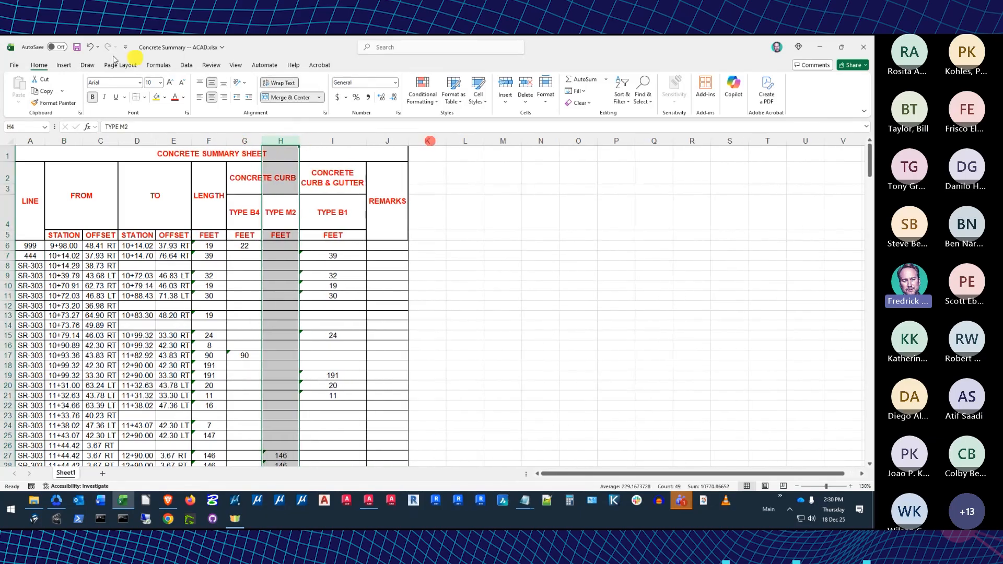
pyautogui.click(76, 47)
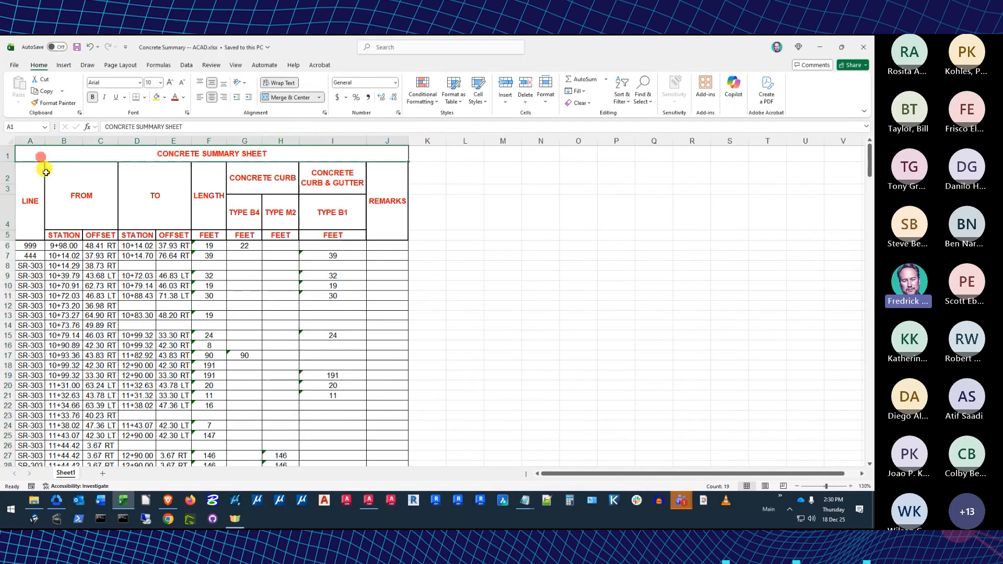
# - Copy the range A1:J23 of the concrete summary sheet, keeping the workbook saved
pyautogui.moveTo(38, 156); pyautogui.dragTo(104, 415)
pyautogui.rightClick(176, 209)
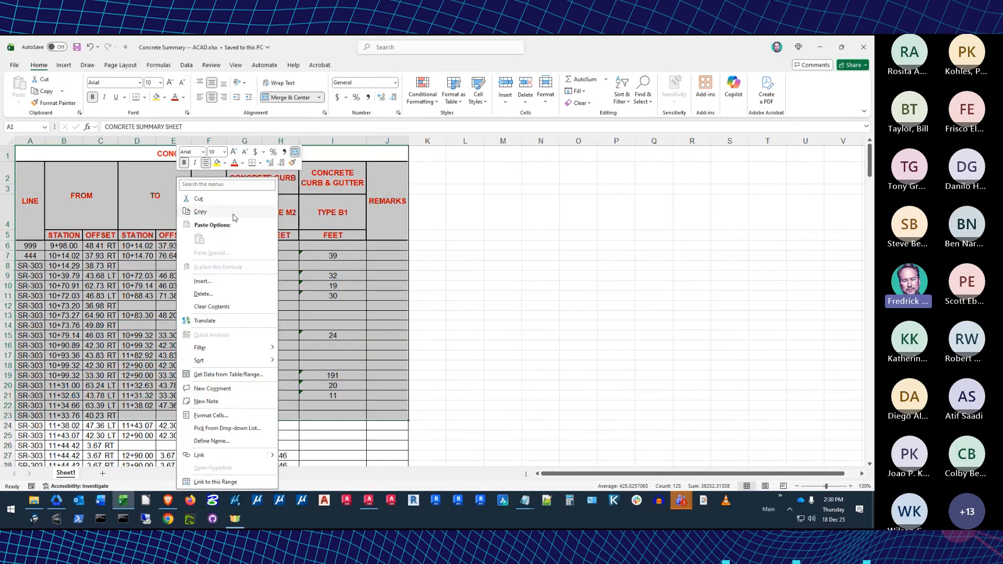
pyautogui.click(234, 214)
pyautogui.click(77, 47)
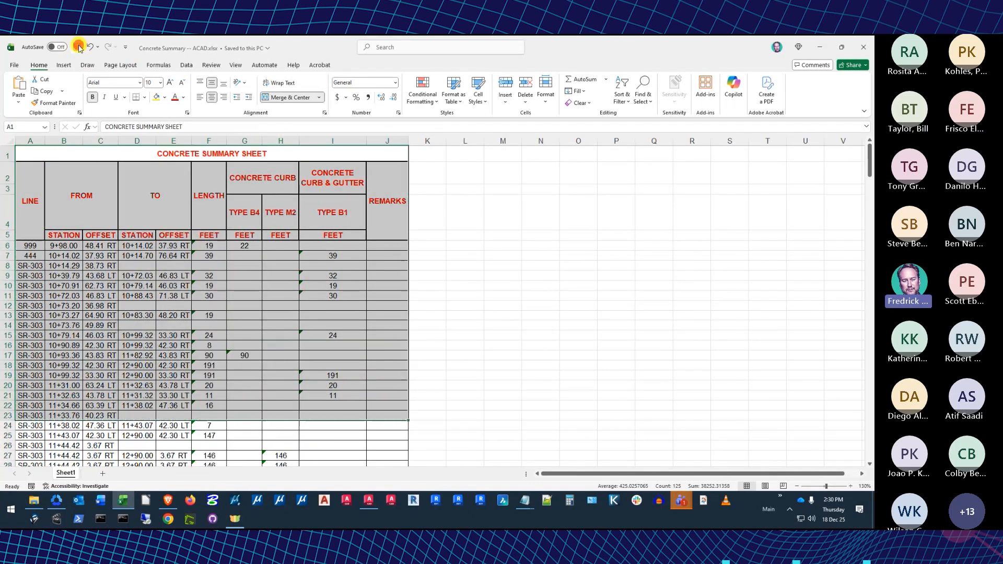
pyautogui.rightClick(166, 198)
pyautogui.click(204, 213)
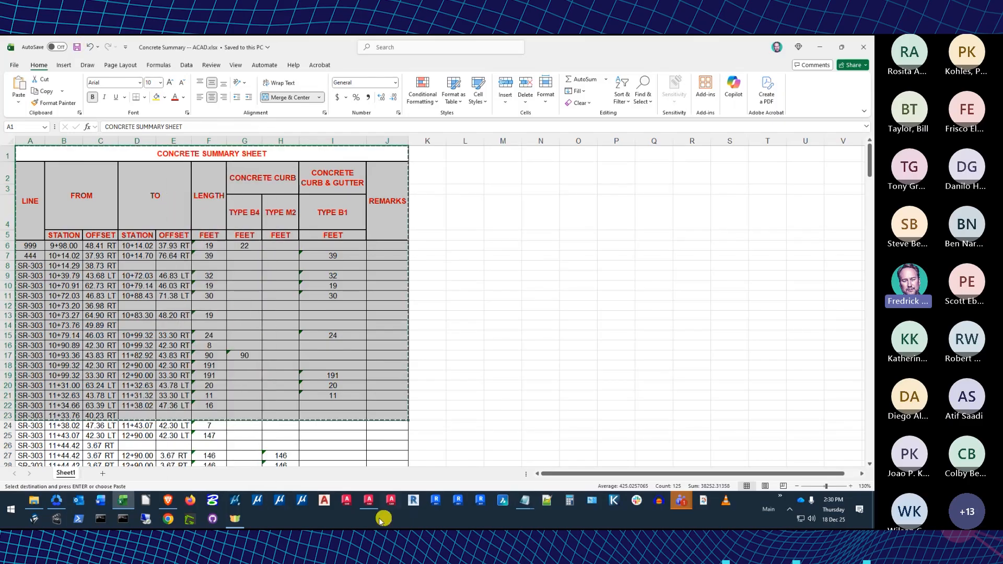
# - Return to AutoCAD, apply the importer font settings, and paste the copied table into an empty area of model space
pyautogui.click(366, 504)
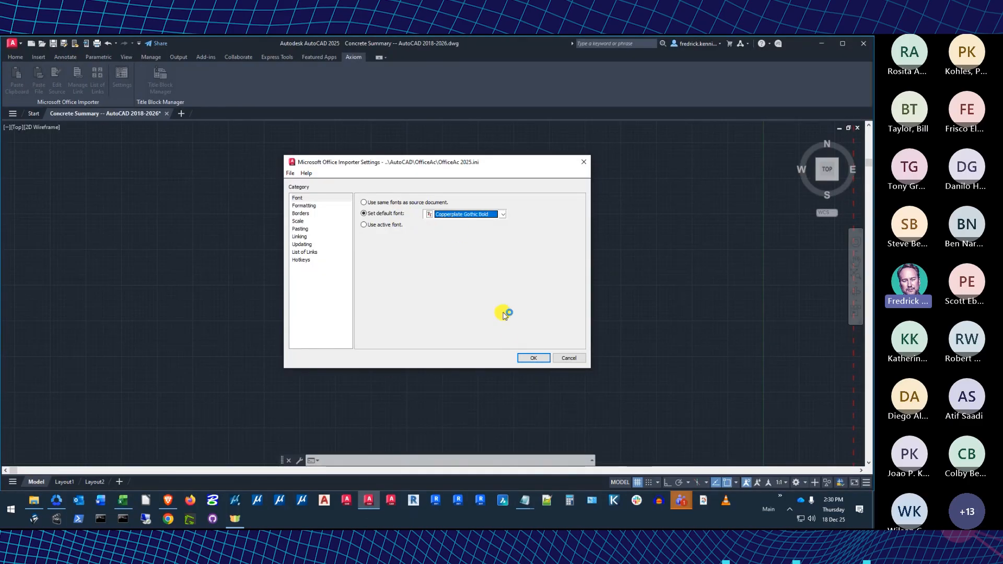
pyautogui.click(528, 358)
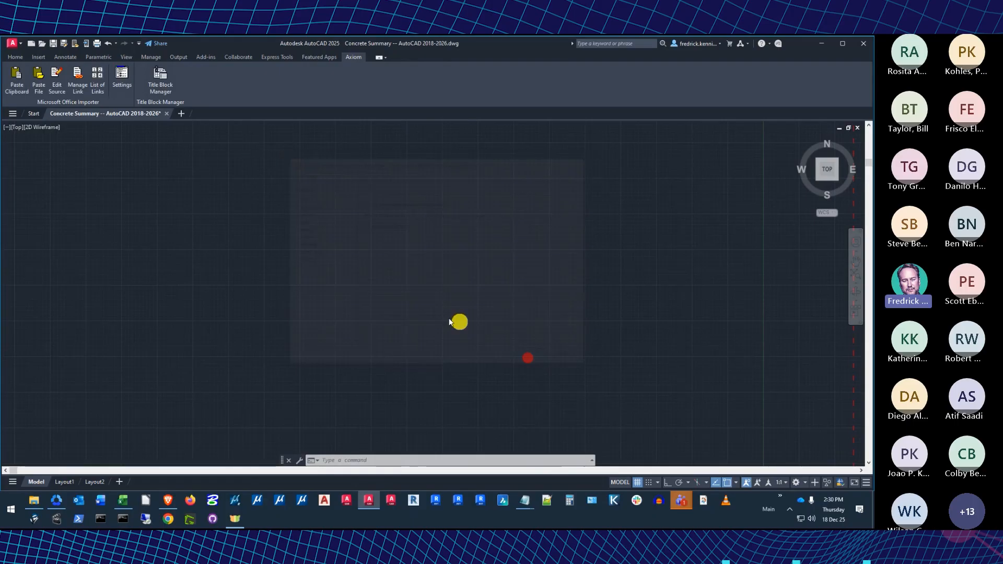
pyautogui.click(16, 74)
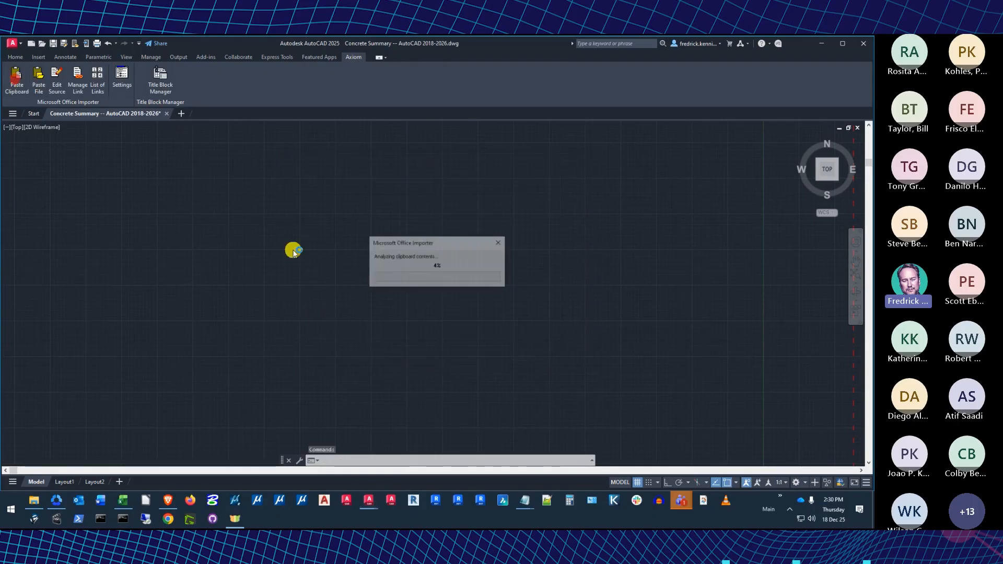
pyautogui.click(261, 179)
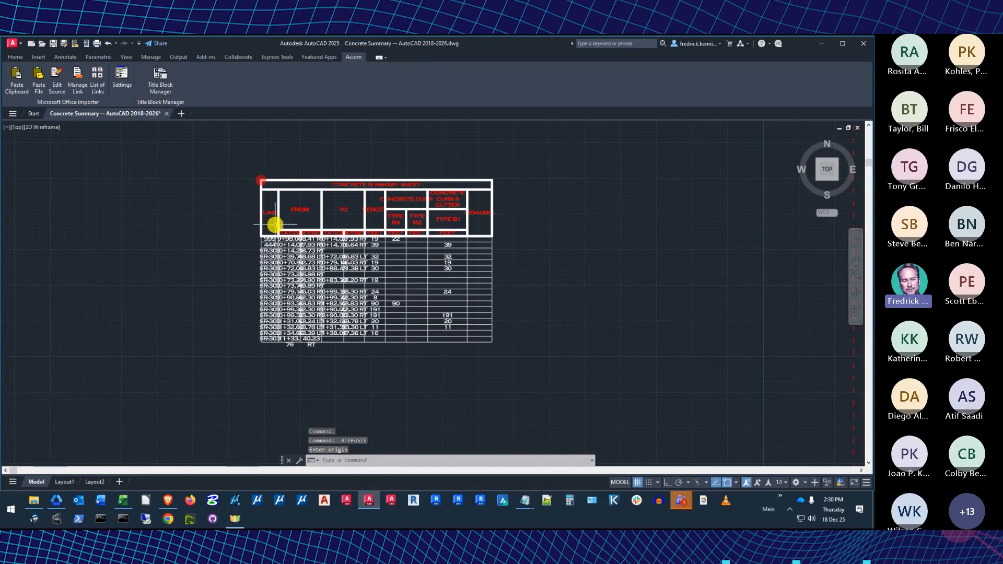
pyautogui.scroll(4, 267, 255)
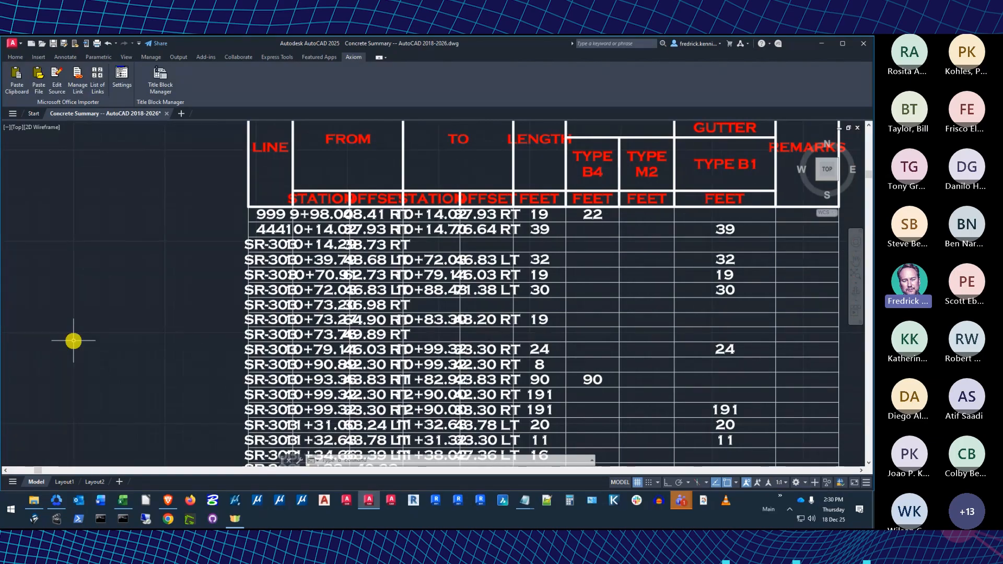
# - Switch to Excel, widen columns A and B, make rows 6 and 7 taller in the concrete summary sheet, and save the workbook
pyautogui.click(123, 500)
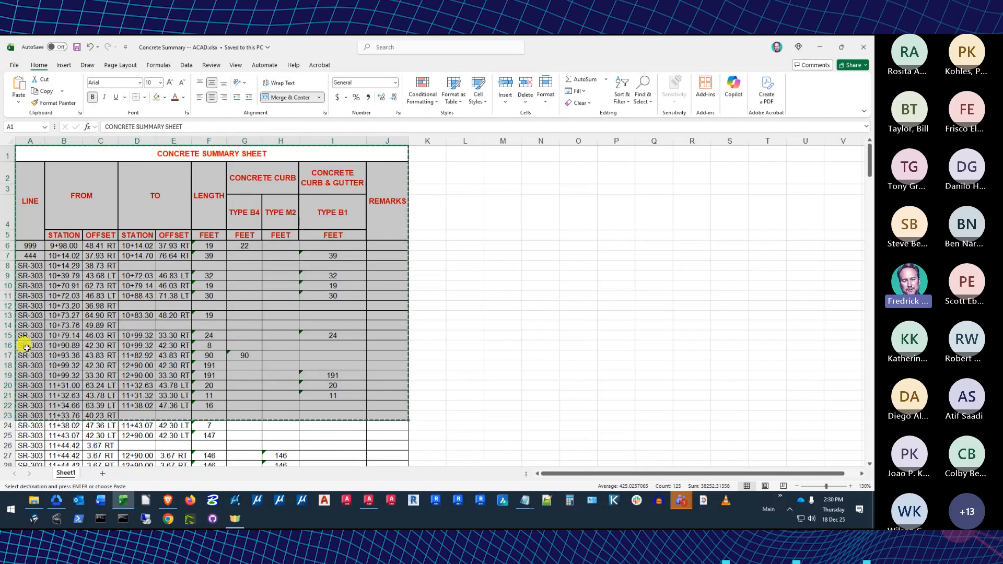
pyautogui.click(820, 47)
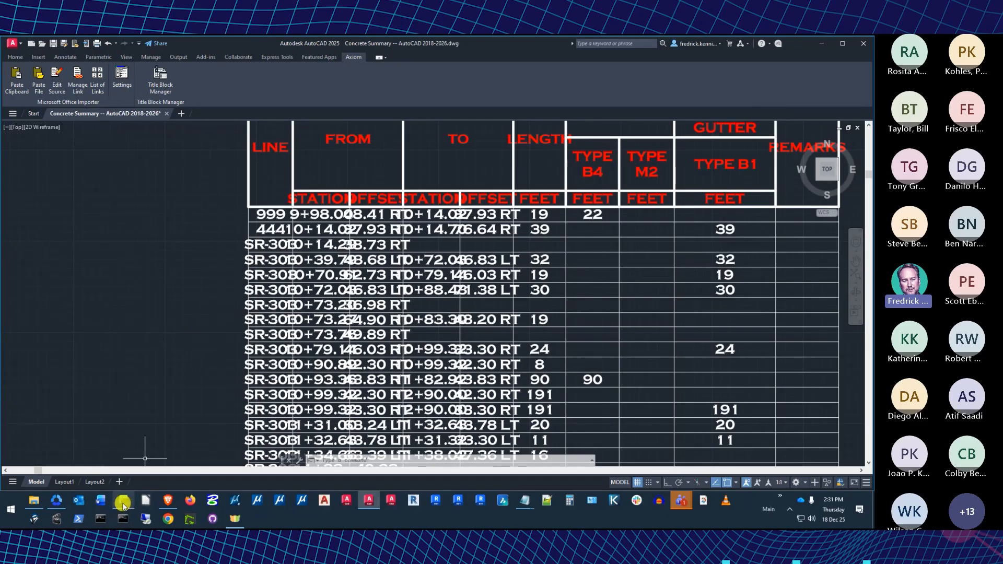
pyautogui.moveTo(122, 504)
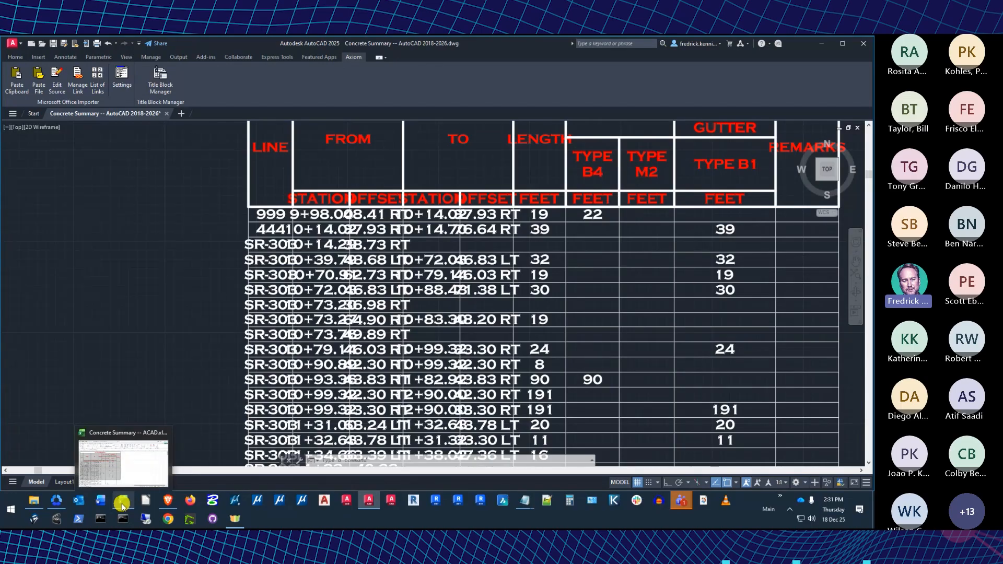
pyautogui.click(123, 505)
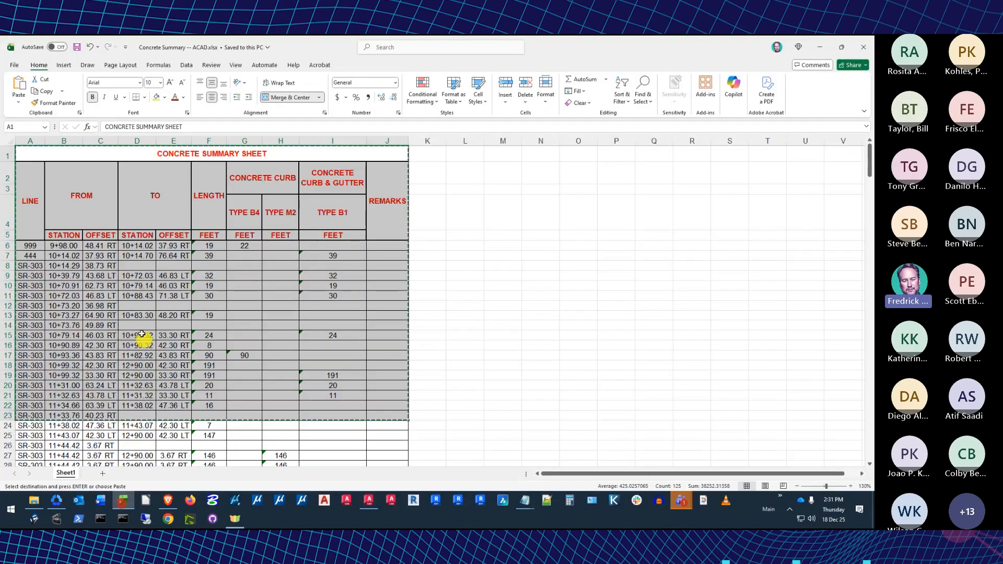
pyautogui.click(78, 49)
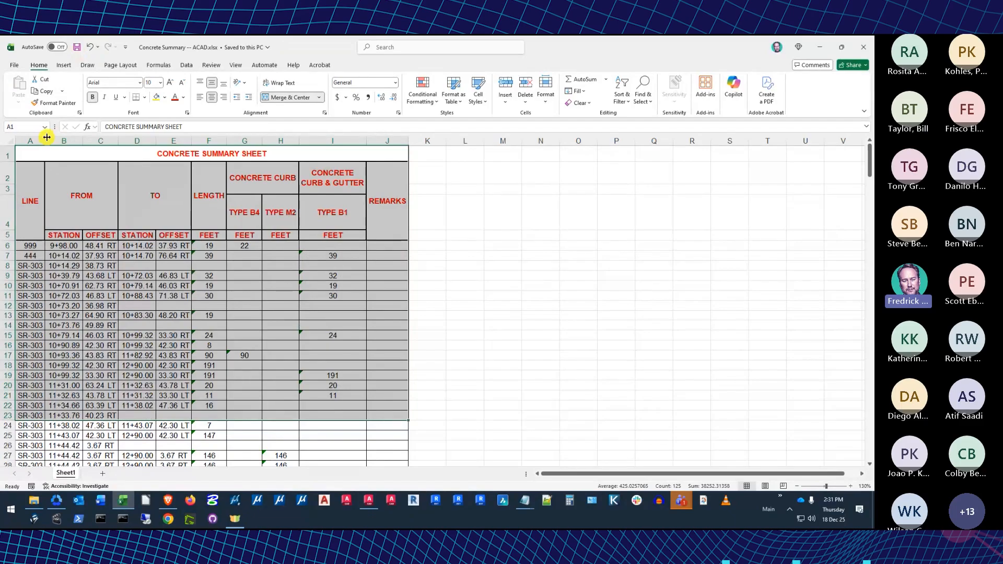
pyautogui.moveTo(46, 136); pyautogui.dragTo(108, 141)
pyautogui.moveTo(13, 251); pyautogui.dragTo(9, 282)
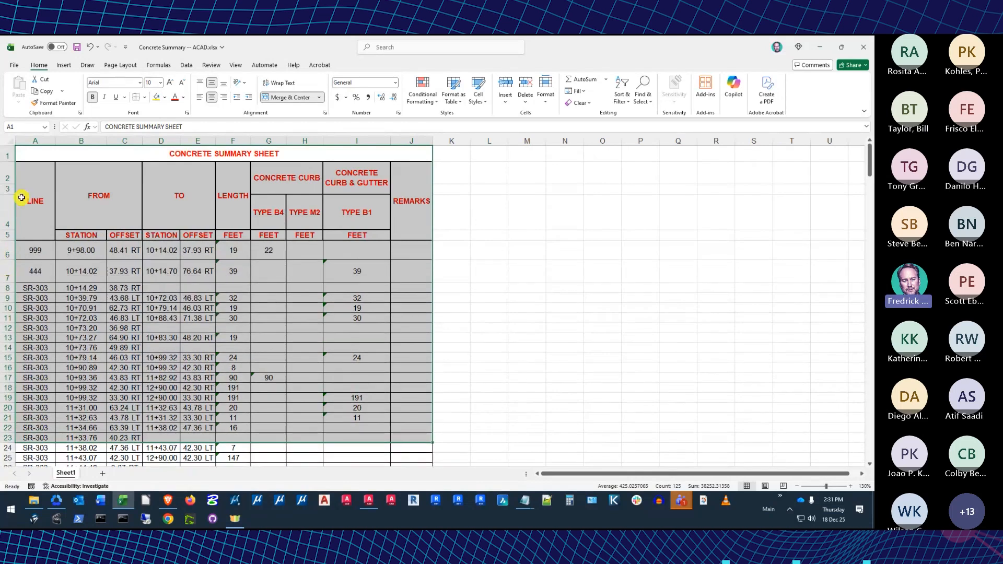
pyautogui.click(77, 47)
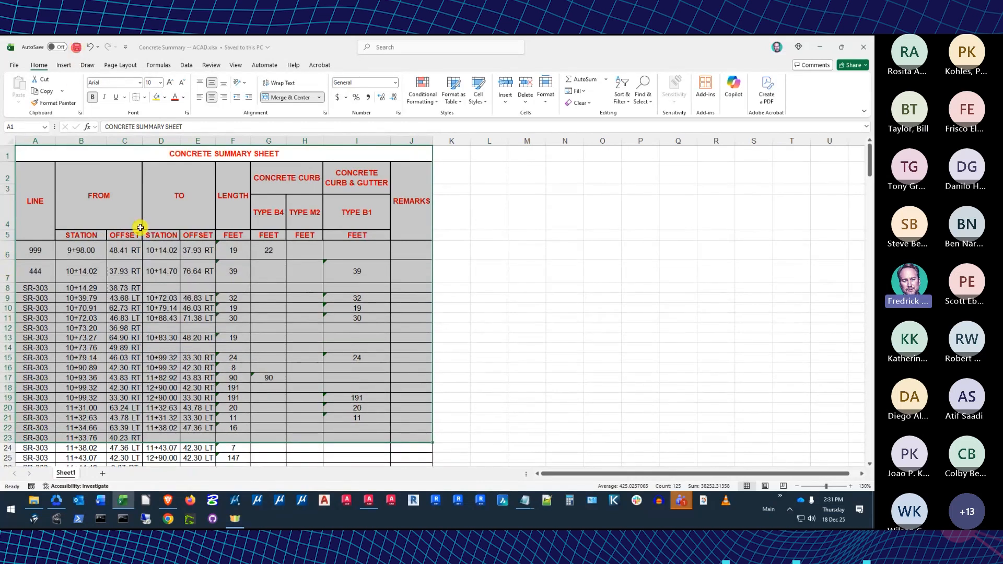
# - Return to AutoCAD, update the pasted table through its link to Concrete Summary -- ACAD.xlsx, and undo that update
pyautogui.click(369, 500)
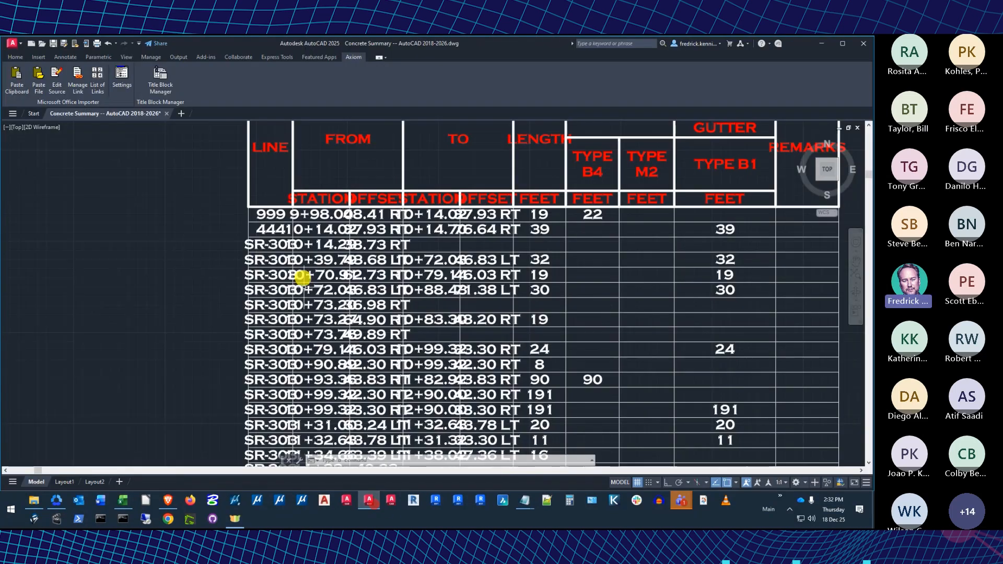
pyautogui.click(76, 79)
pyautogui.click(435, 314)
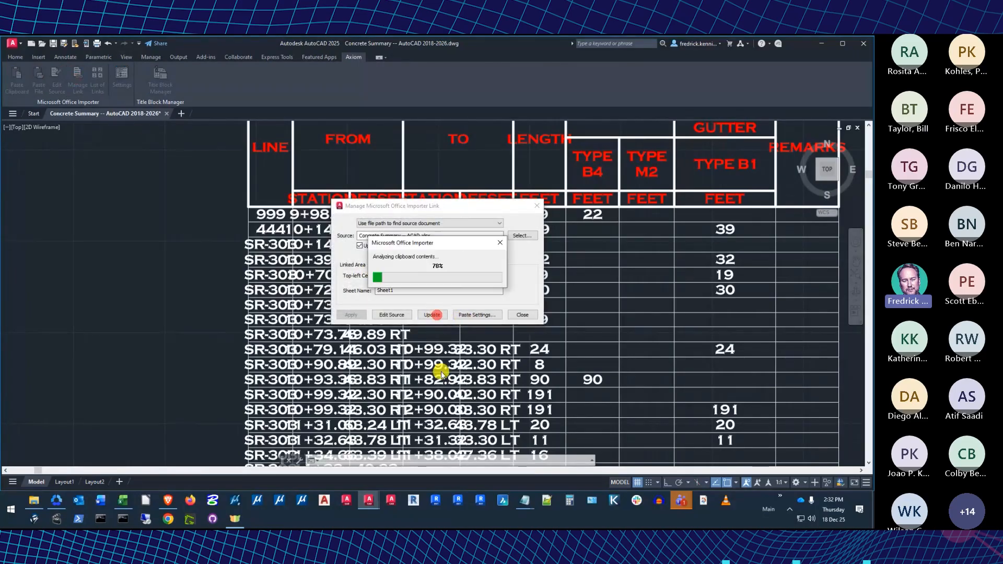
pyautogui.moveTo(464, 210); pyautogui.dragTo(279, 351)
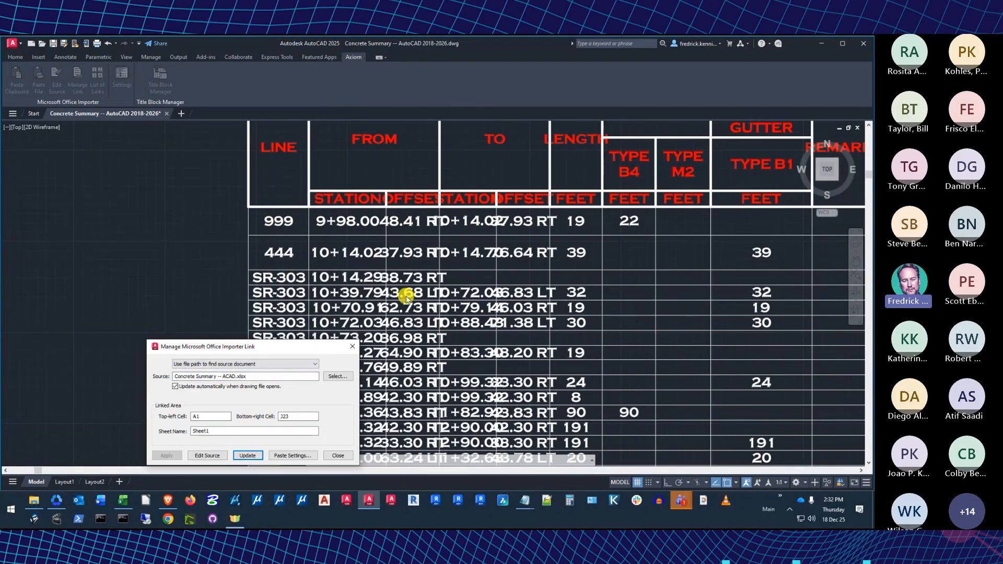
pyautogui.moveTo(277, 350); pyautogui.dragTo(326, 273)
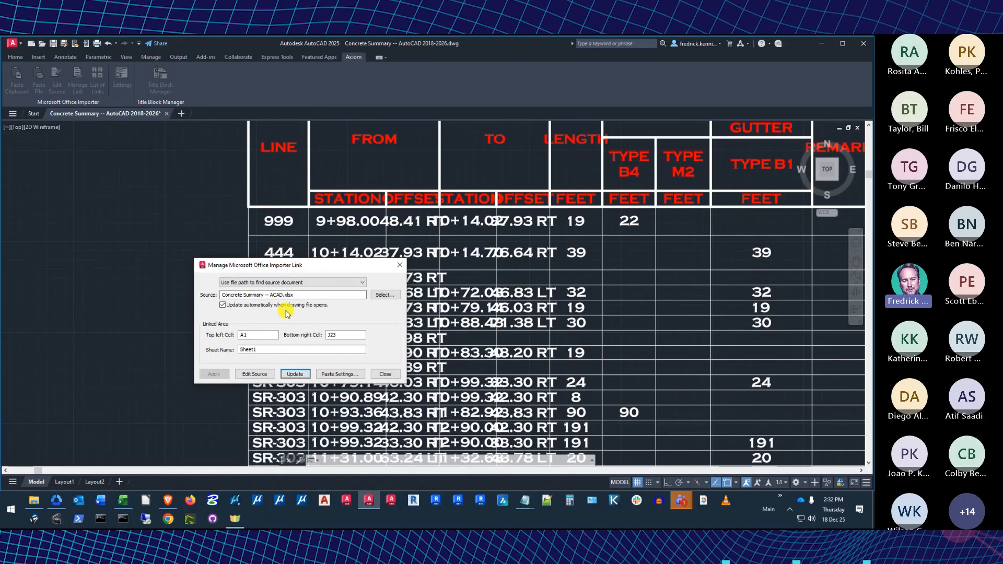
pyautogui.click(385, 374)
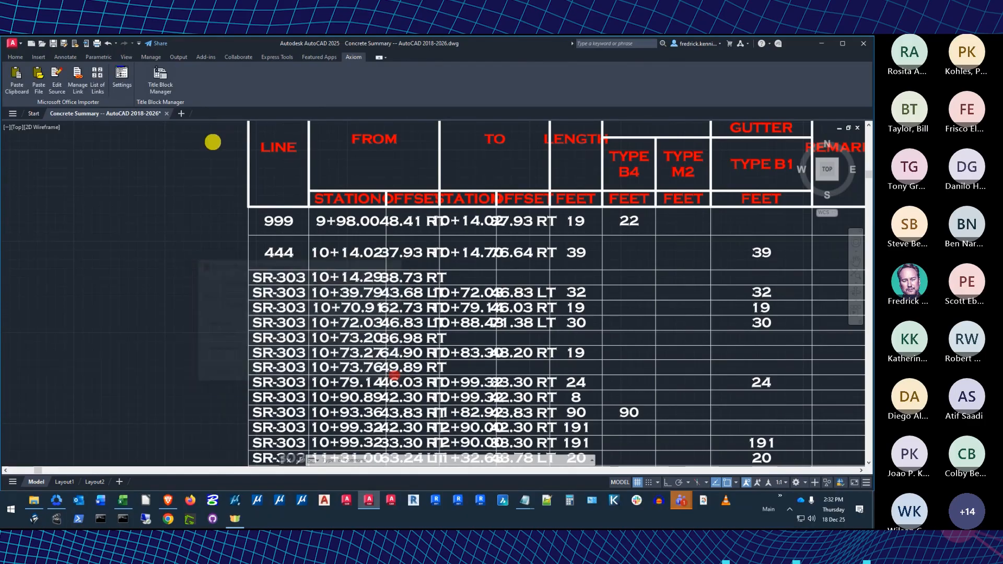
pyautogui.click(108, 44)
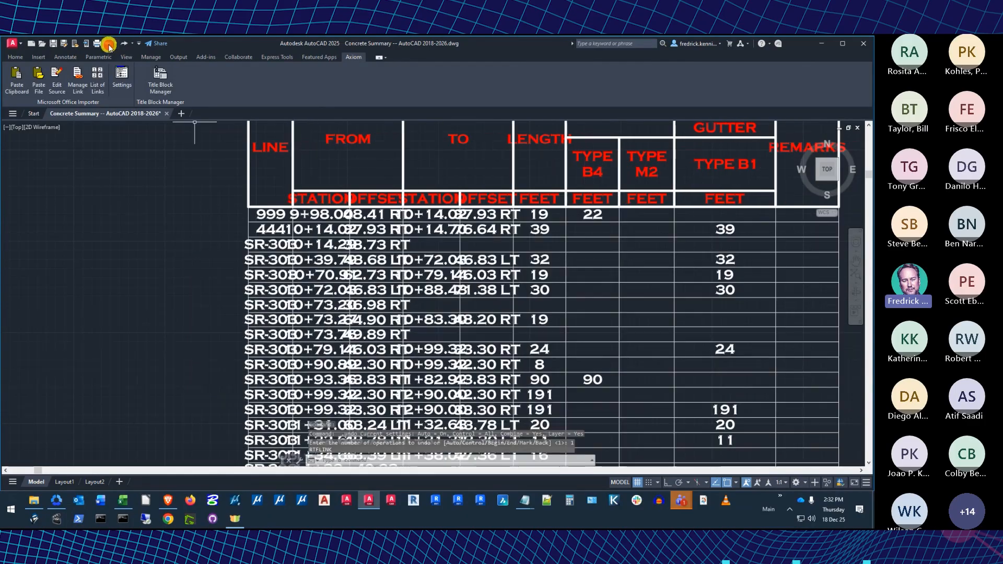
# - Save the Concrete Summary -- AutoCAD 2018-2026 drawing
pyautogui.click(53, 44)
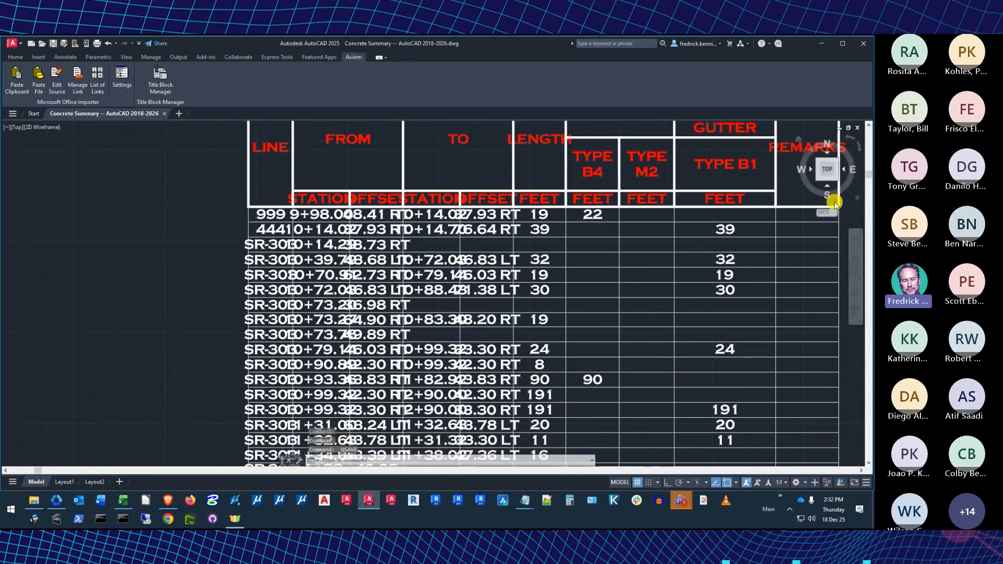
pyautogui.click(856, 274)
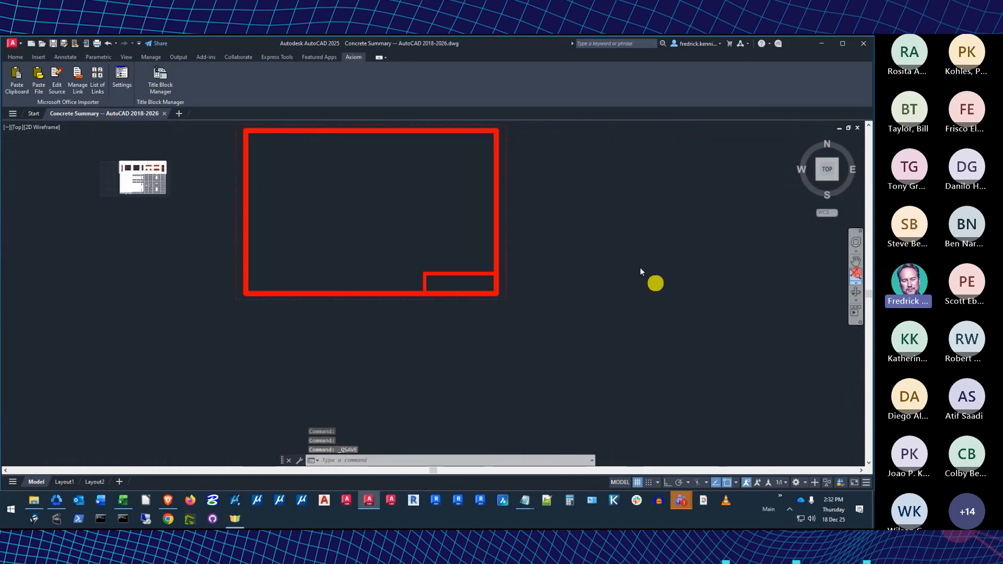
pyautogui.scroll(8, 148, 165)
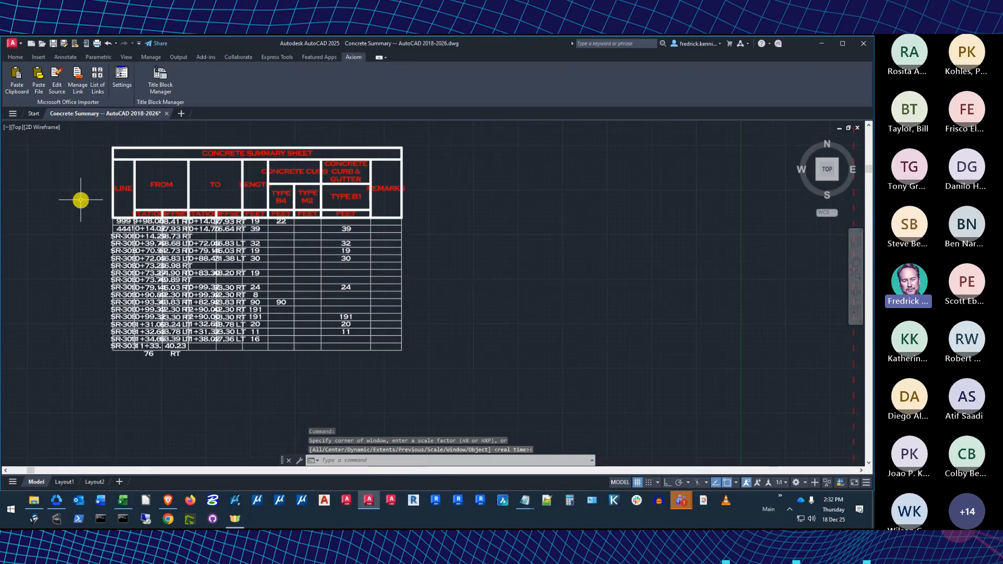
# - Open the table's source workbook in Excel, undo the row and column resizing, and save the workbook
pyautogui.click(57, 76)
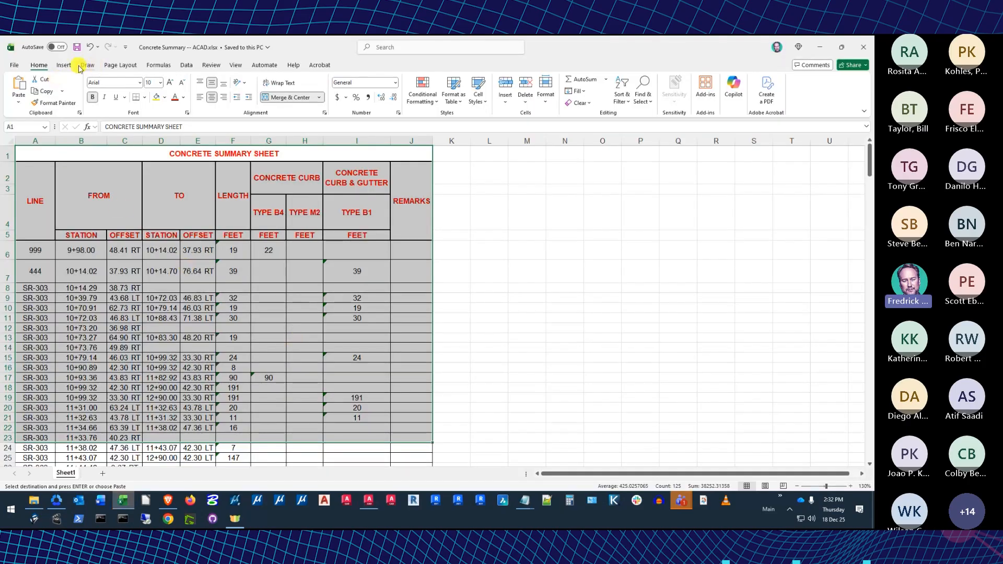
pyautogui.click(90, 48)
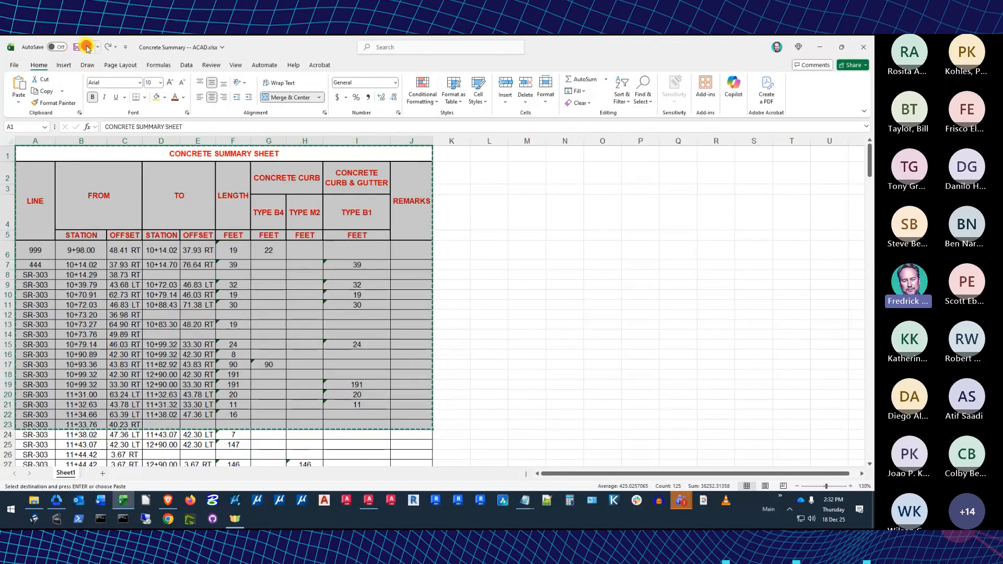
pyautogui.click(87, 47)
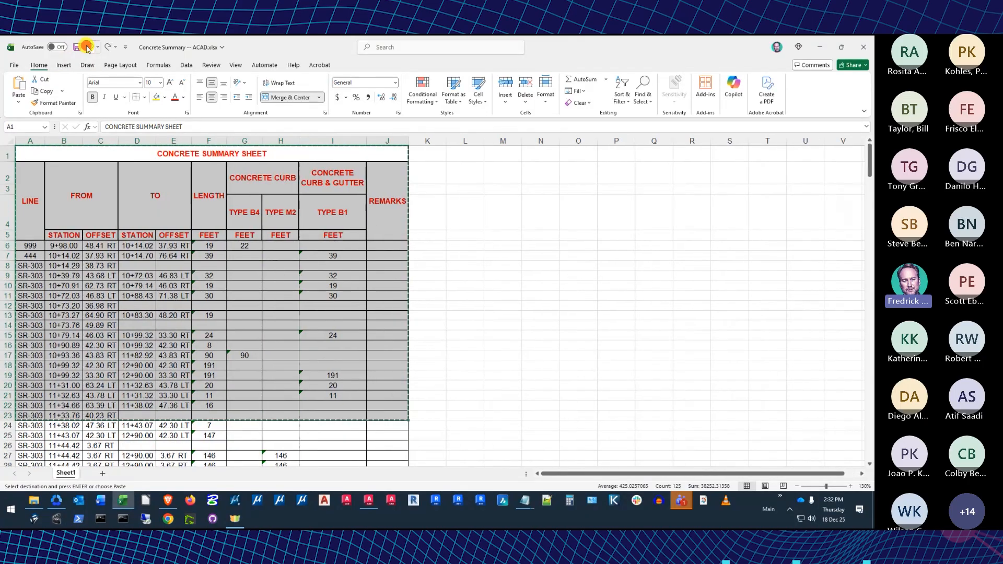
pyautogui.click(77, 47)
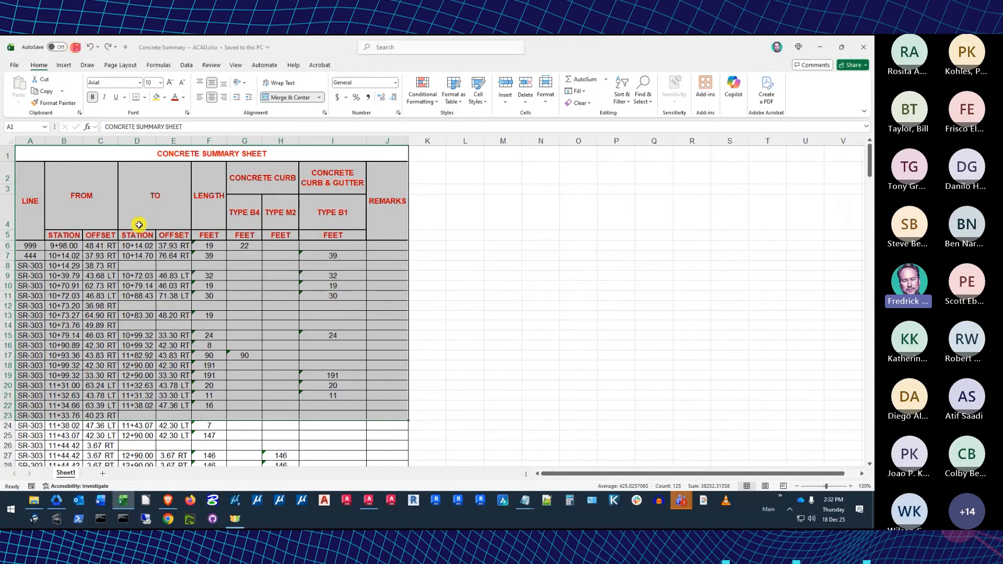
# - Copy the selected concrete summary range A1:J23 again and switch back to AutoCAD
pyautogui.rightClick(124, 192)
pyautogui.click(183, 209)
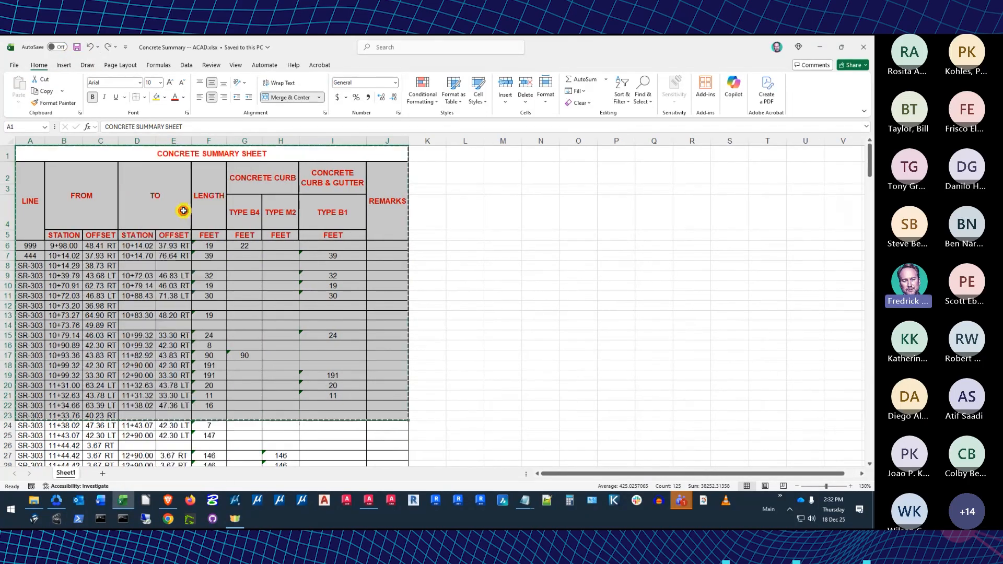
pyautogui.click(368, 500)
# - In the importer's scale settings, set the Default rule's height padding to 1.9 and width padding to 2.3, and apply them
pyautogui.click(122, 75)
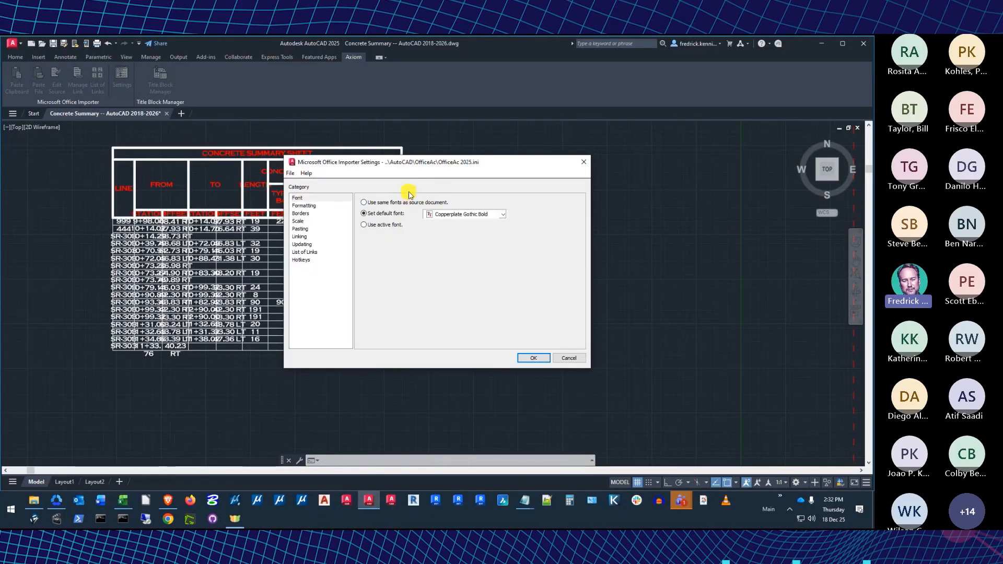
pyautogui.click(298, 222)
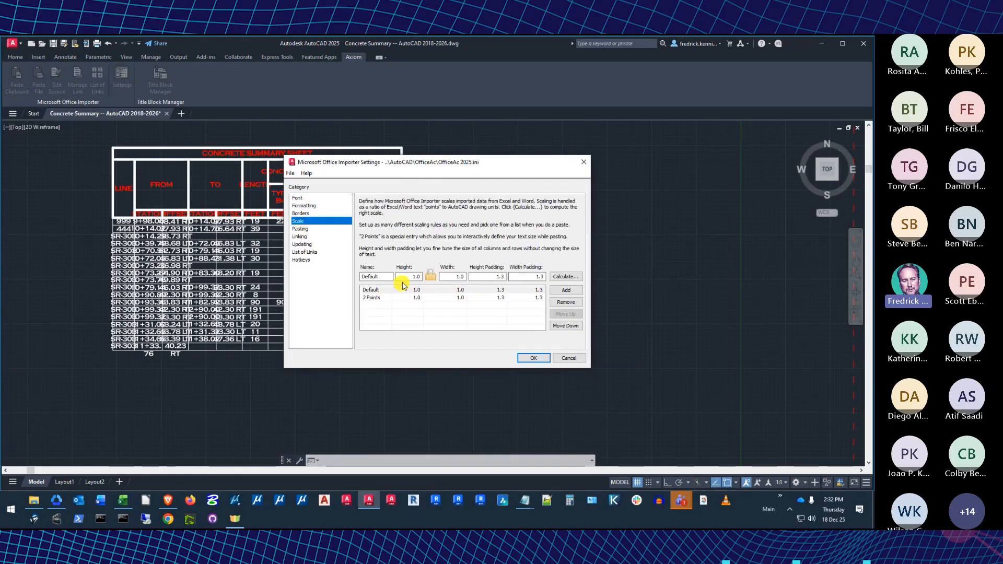
pyautogui.press('Tab')
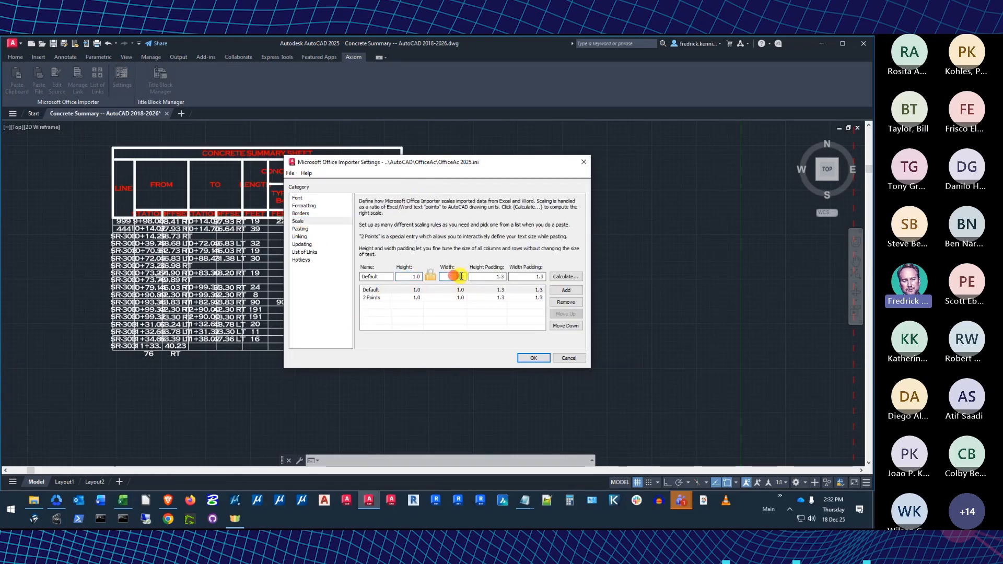
pyautogui.click(416, 276)
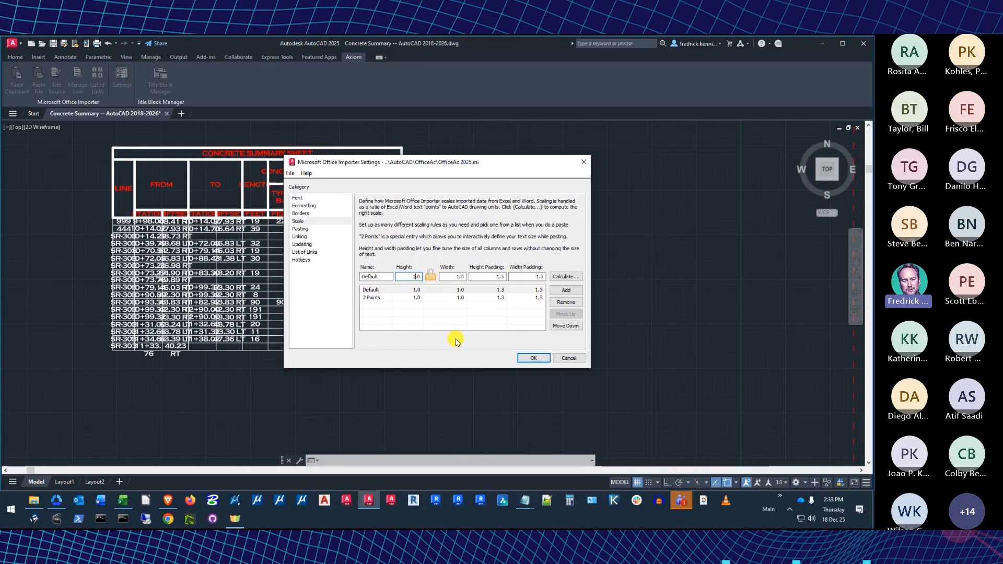
pyautogui.doubleClick(486, 277)
pyautogui.doubleClick(525, 277)
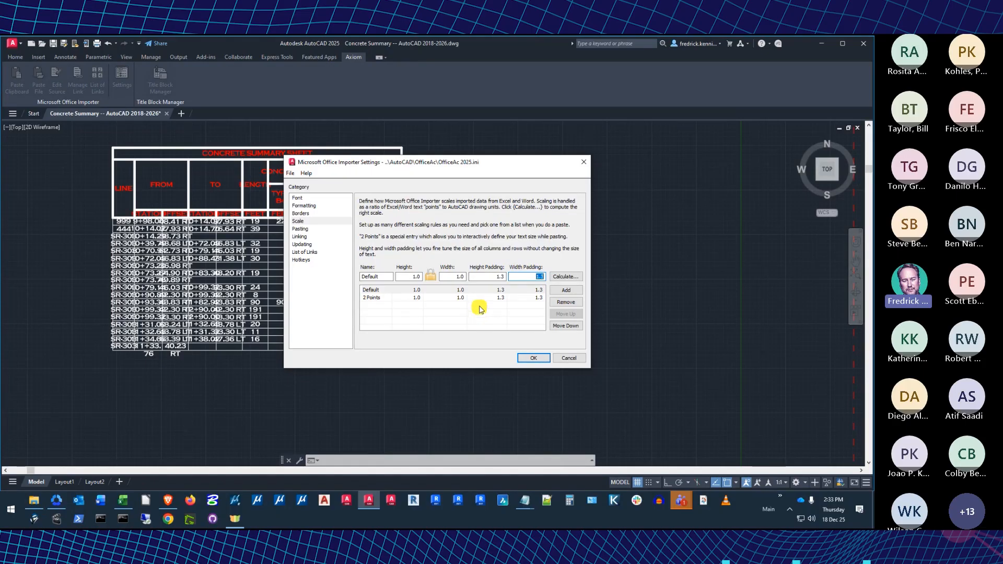
pyautogui.doubleClick(491, 277)
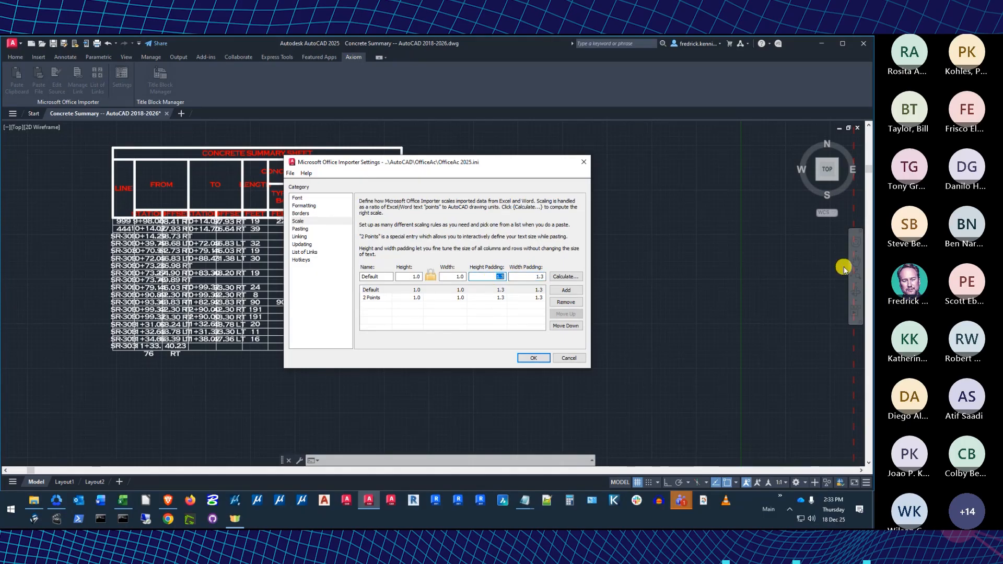
pyautogui.write('1.9')
pyautogui.press('Tab')
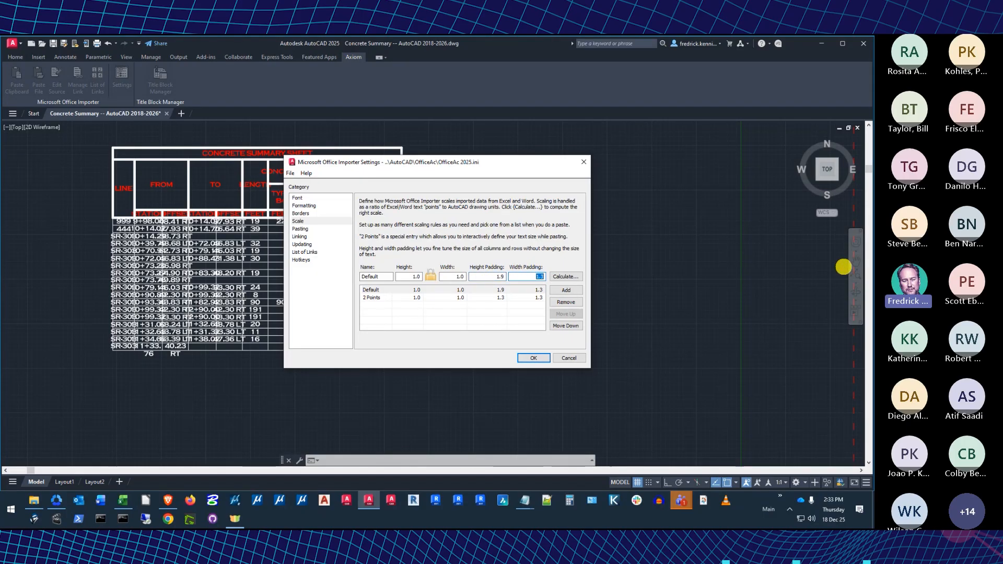
pyautogui.write('2.3')
pyautogui.press('Tab')
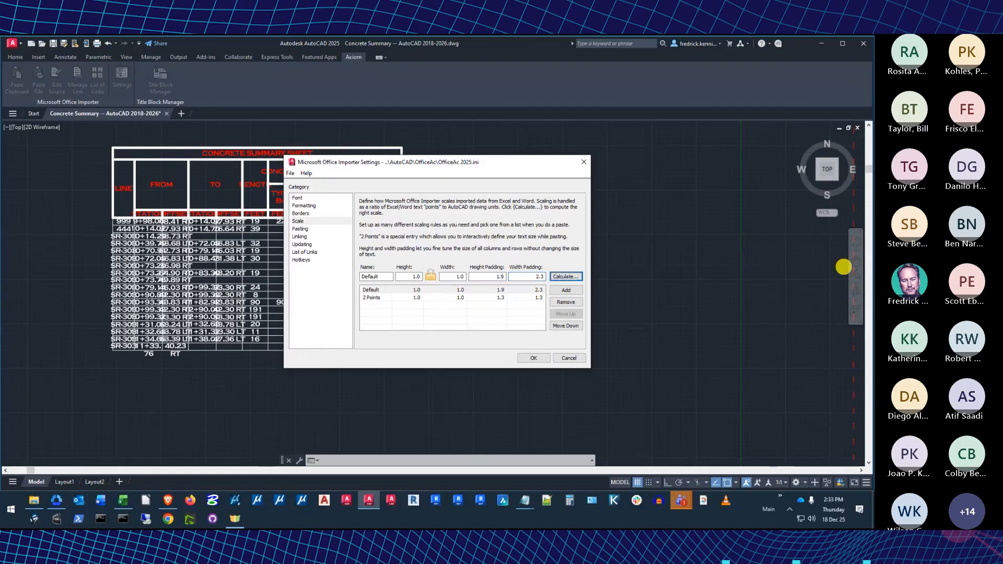
pyautogui.click(536, 358)
# - Paste the copied Excel table into model space just below the existing table, using the Default paste scale
pyautogui.click(17, 77)
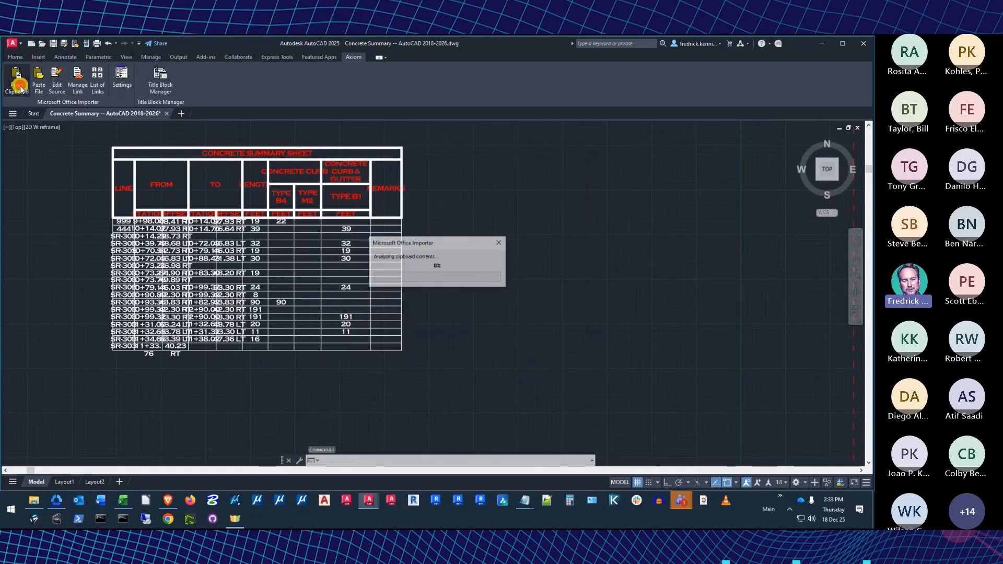
pyautogui.scroll(-4, 558, 342)
pyautogui.scroll(-4, 555, 338)
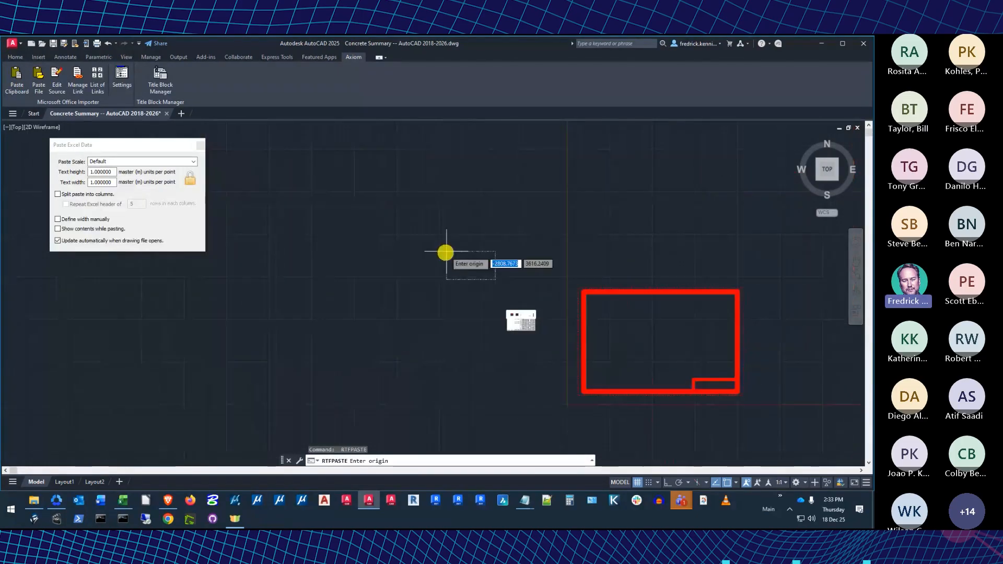
pyautogui.scroll(3, 473, 349)
pyautogui.click(534, 330)
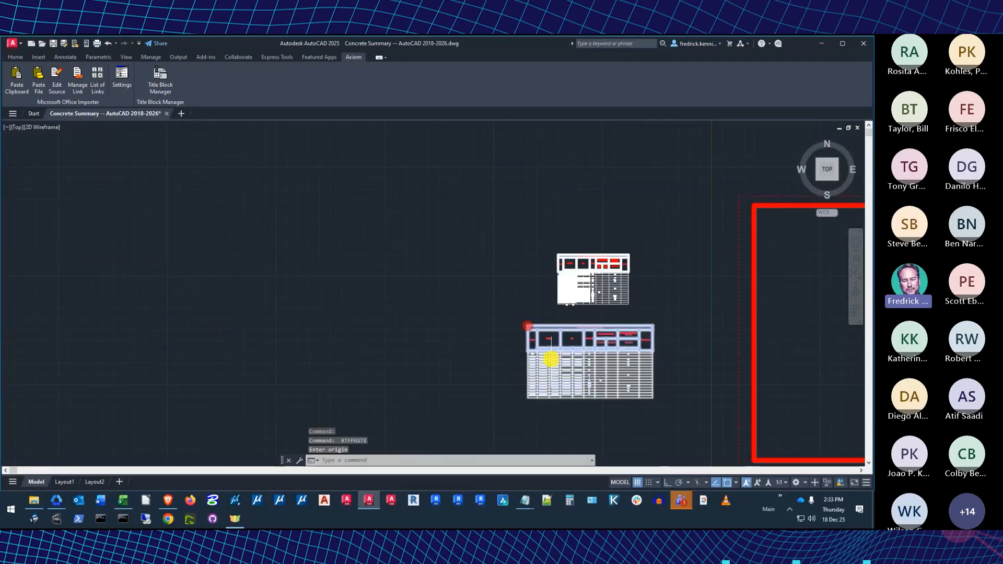
pyautogui.scroll(6, 549, 366)
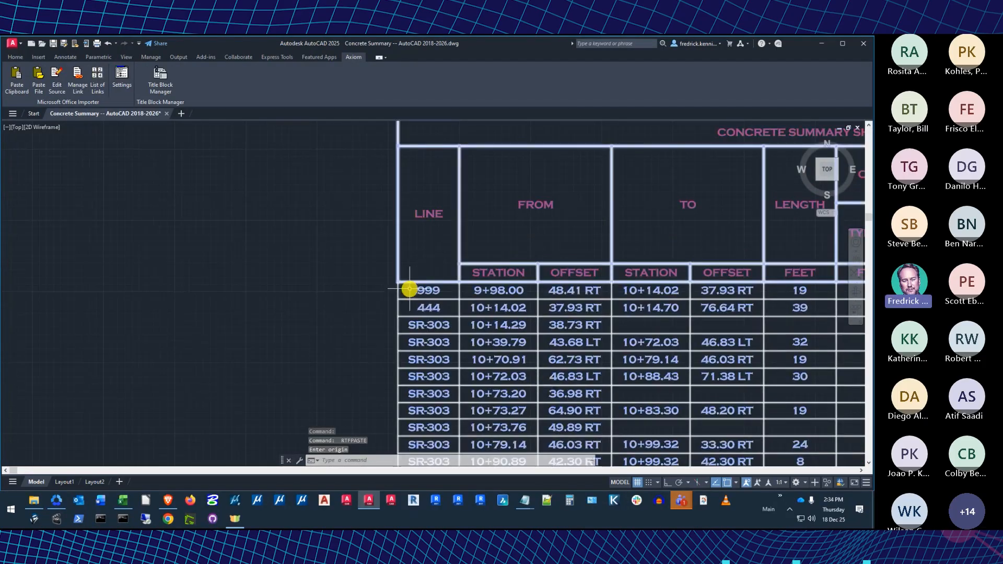
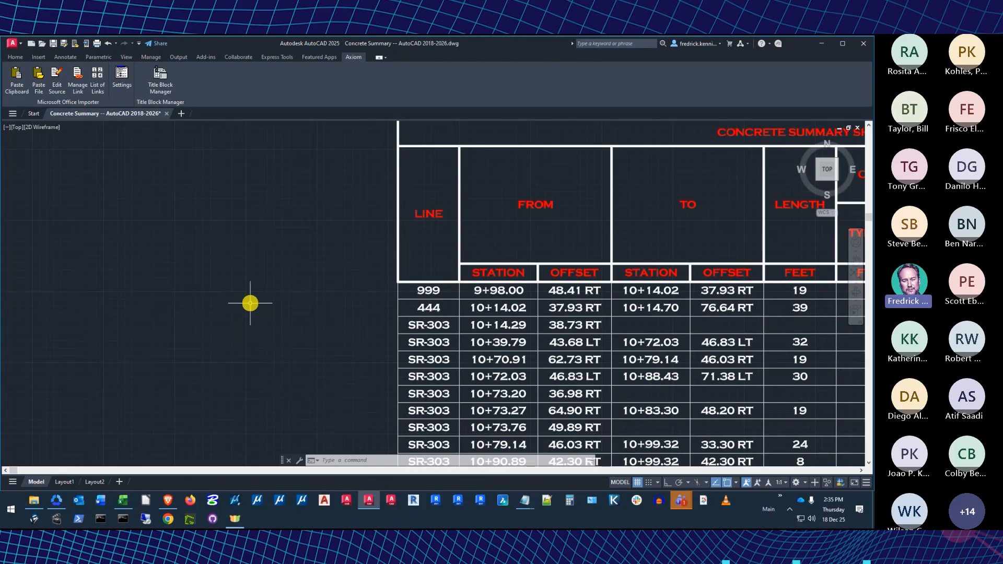
# - Review the importer's Font, Formatting and Borders settings, including the border layer and border line import options
pyautogui.middleClick(250, 303)
pyautogui.middleClick(249, 303)
pyautogui.click(119, 74)
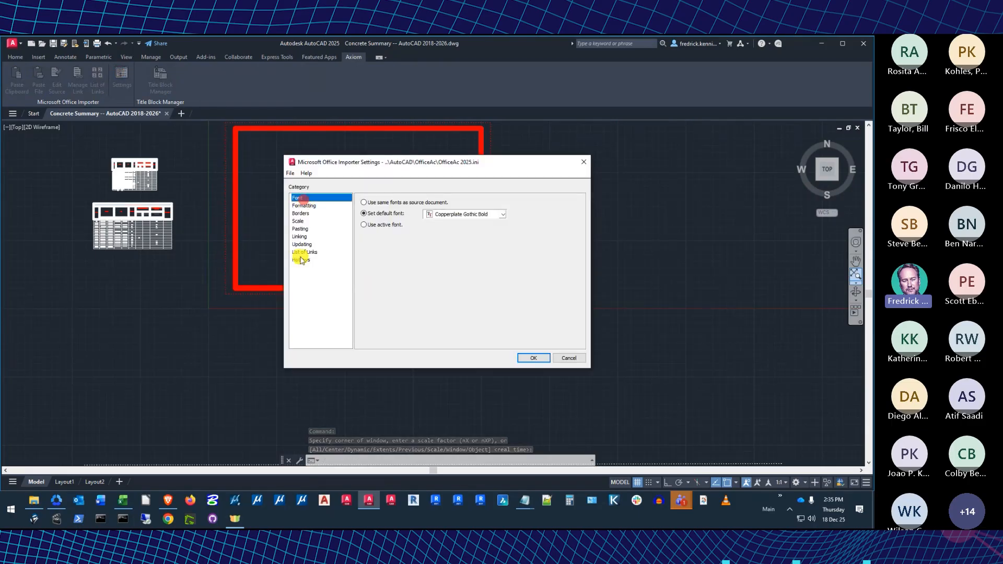
pyautogui.click(302, 198)
pyautogui.click(311, 206)
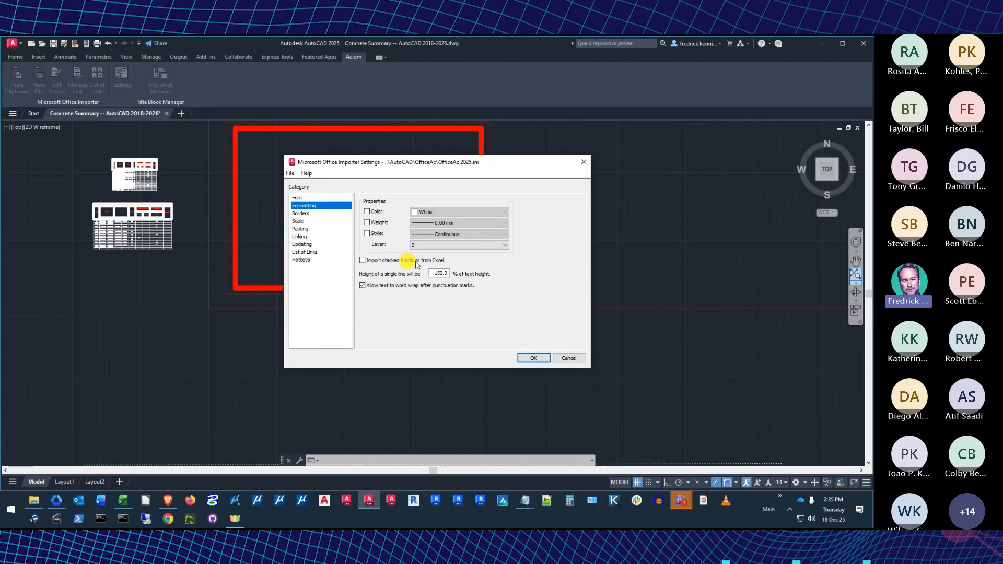
pyautogui.click(308, 214)
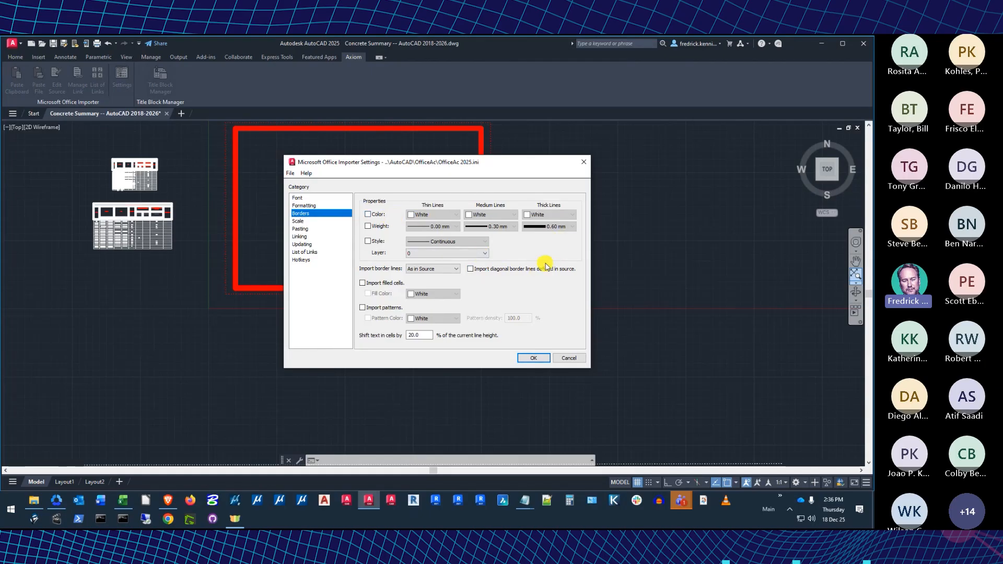
pyautogui.click(453, 253)
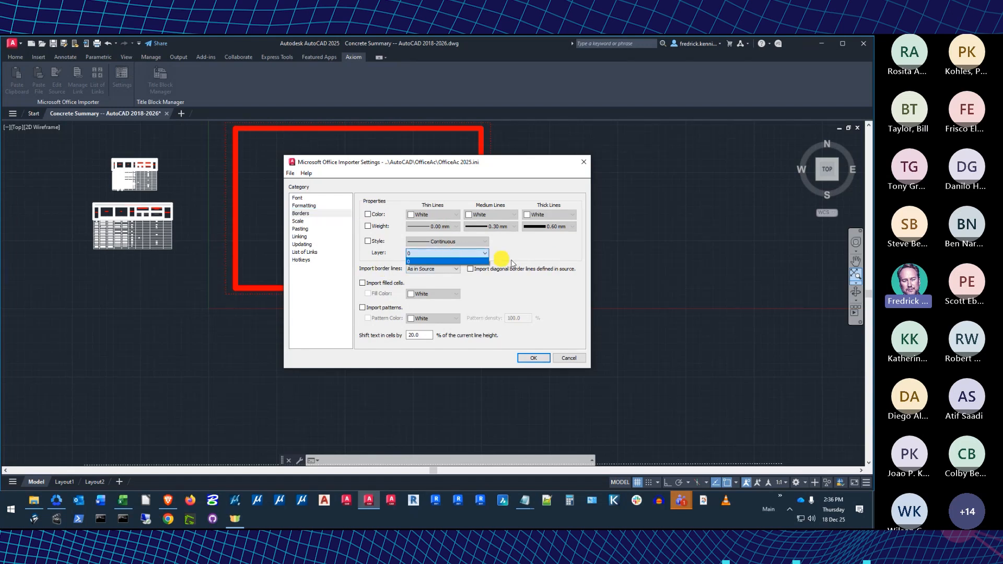
pyautogui.click(532, 249)
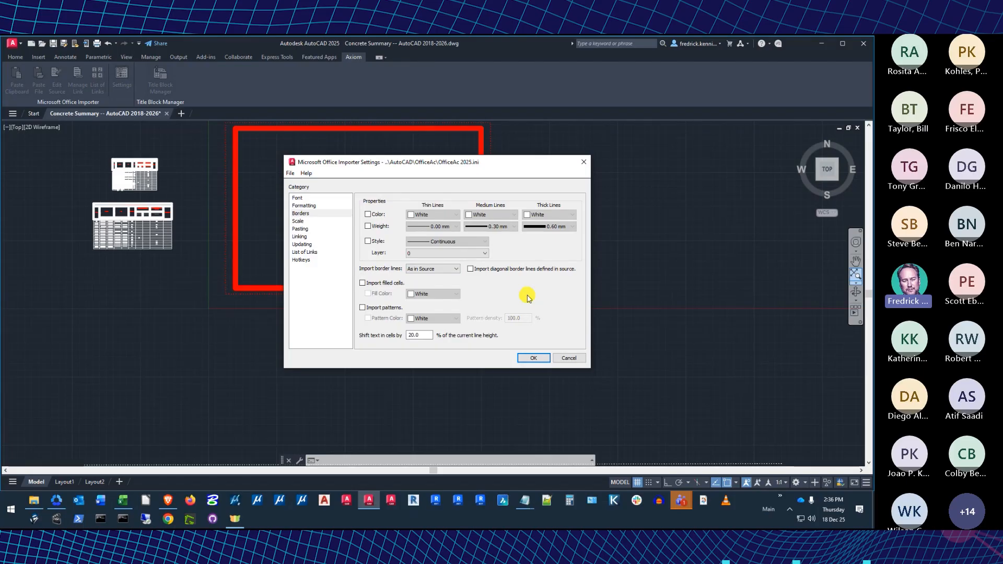
pyautogui.click(436, 268)
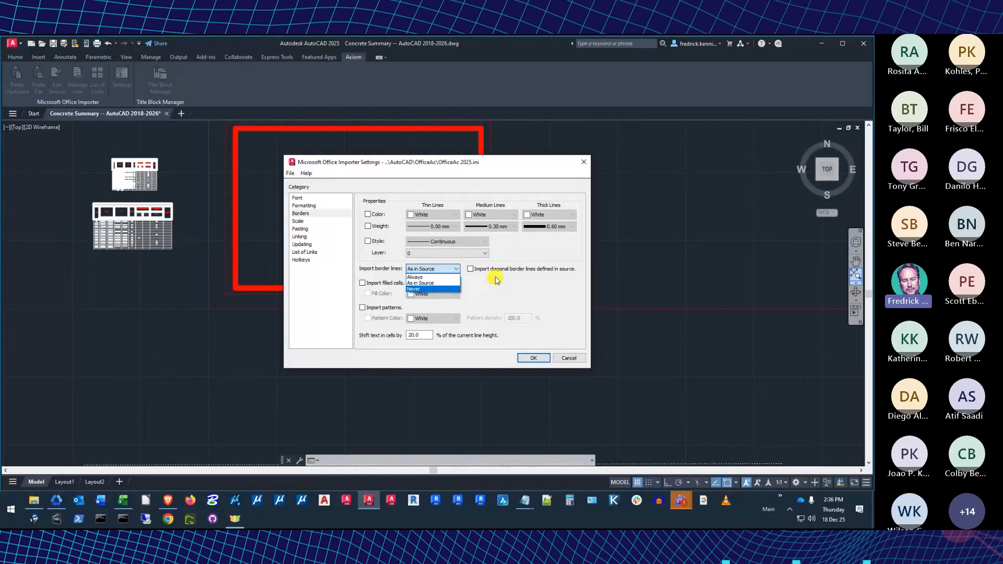
pyautogui.click(575, 300)
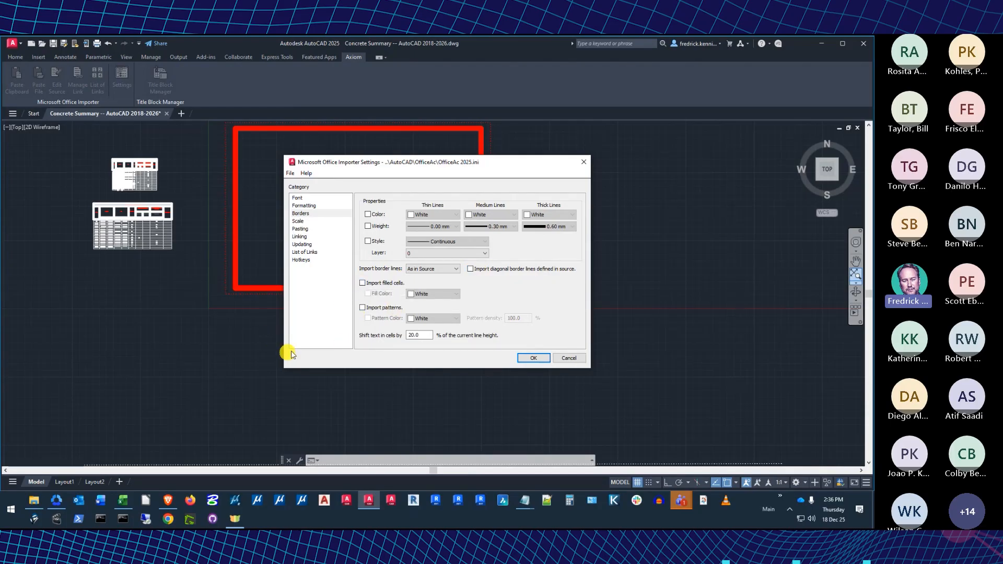
# - Set the Default scale rule's height padding and width padding back to 1.3
pyautogui.click(298, 221)
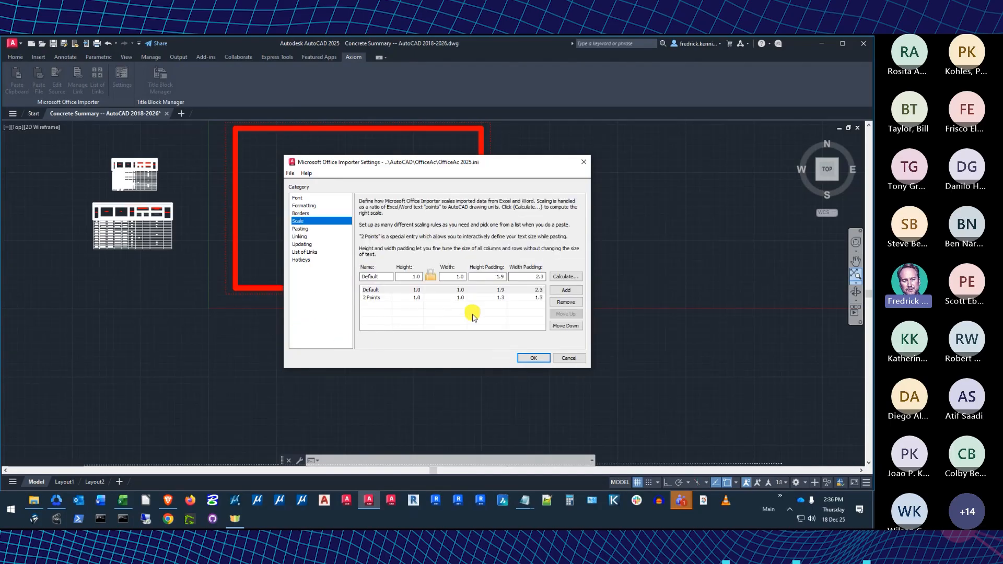
pyautogui.doubleClick(493, 276)
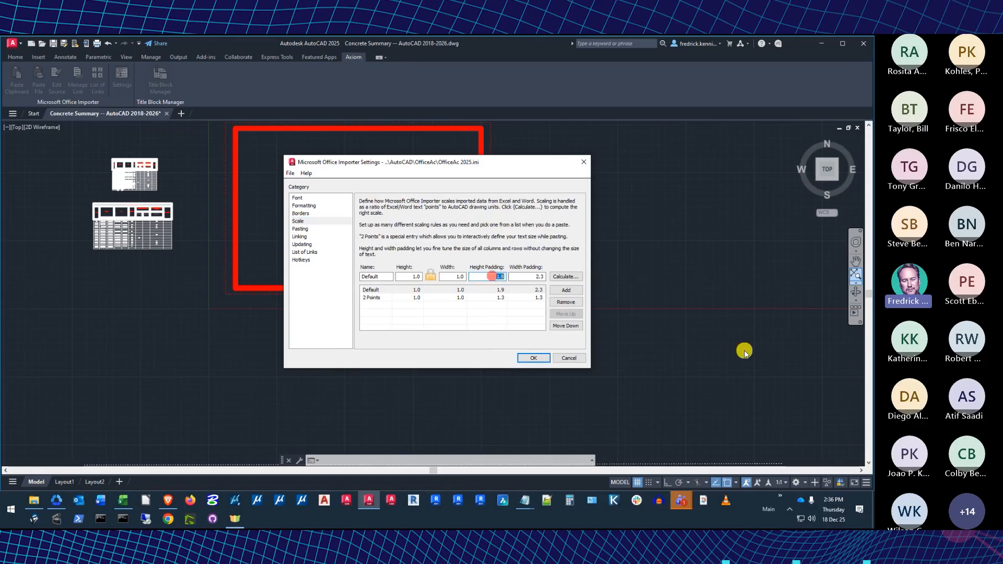
pyautogui.write('1.3')
pyautogui.press('Tab')
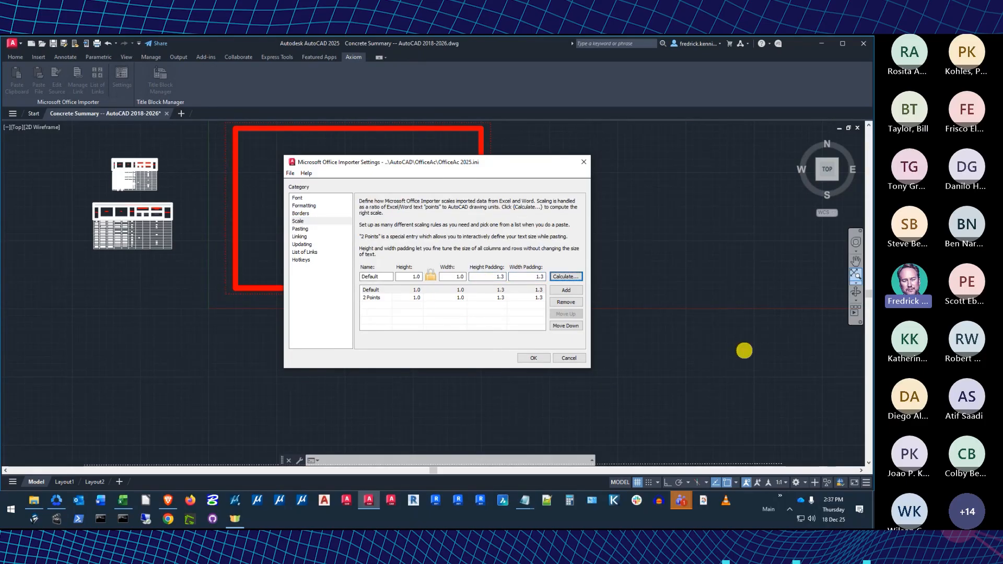
# - Examine the Default rule's height and width scale and its text size calculator, leaving the values unchanged
pyautogui.click(409, 275)
pyautogui.click(458, 273)
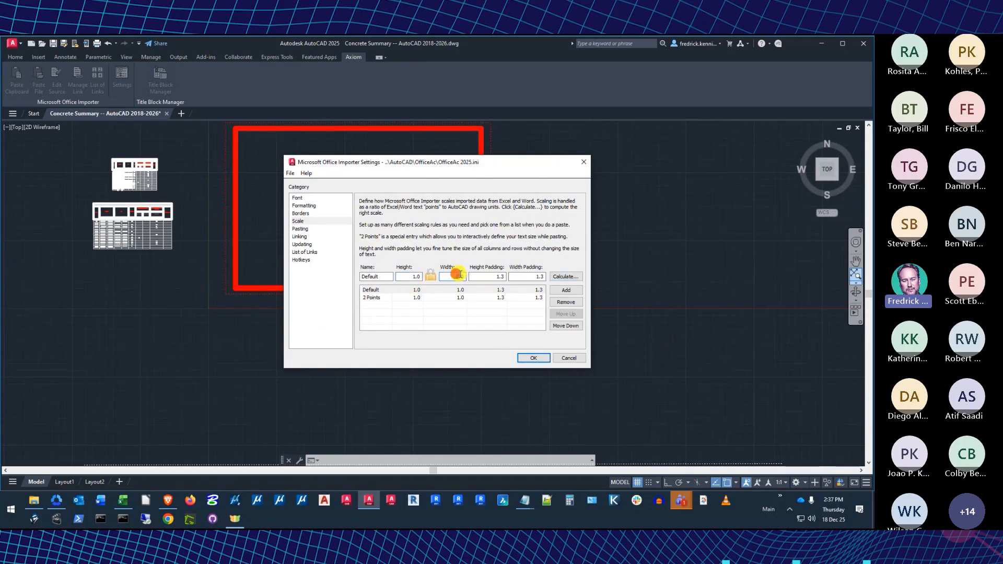
pyautogui.doubleClick(457, 272)
pyautogui.click(576, 279)
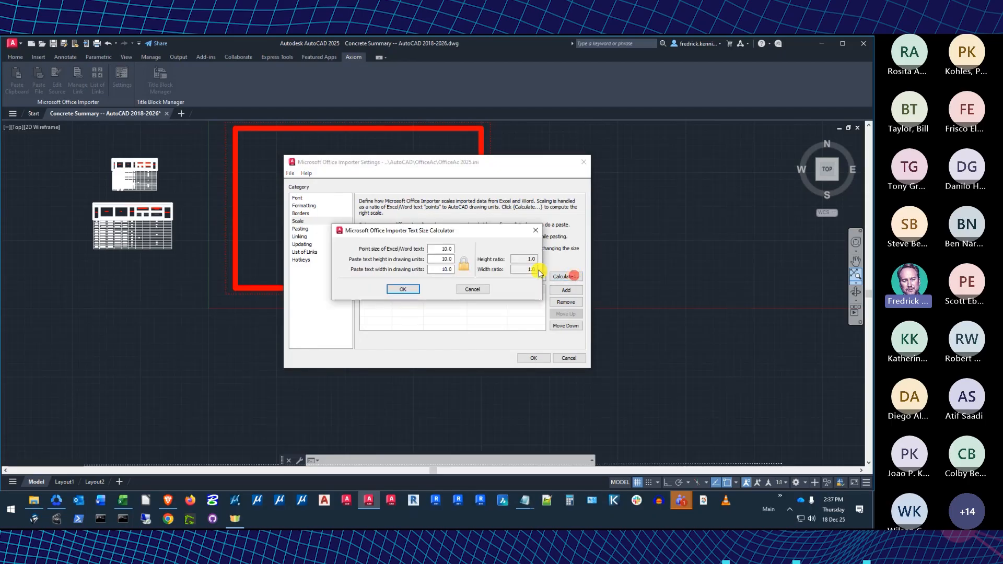
pyautogui.moveTo(448, 191); pyautogui.dragTo(482, 191)
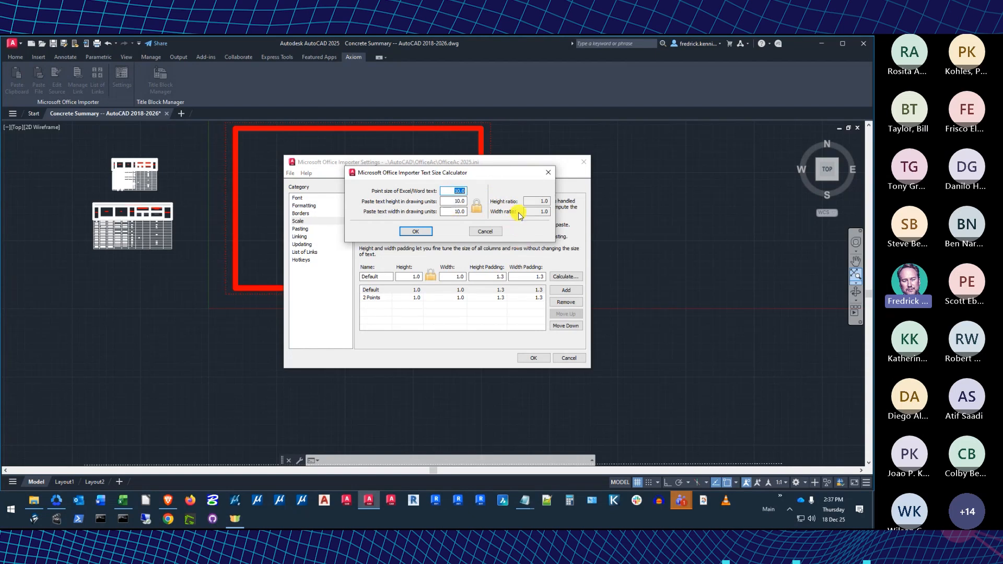
pyautogui.click(486, 231)
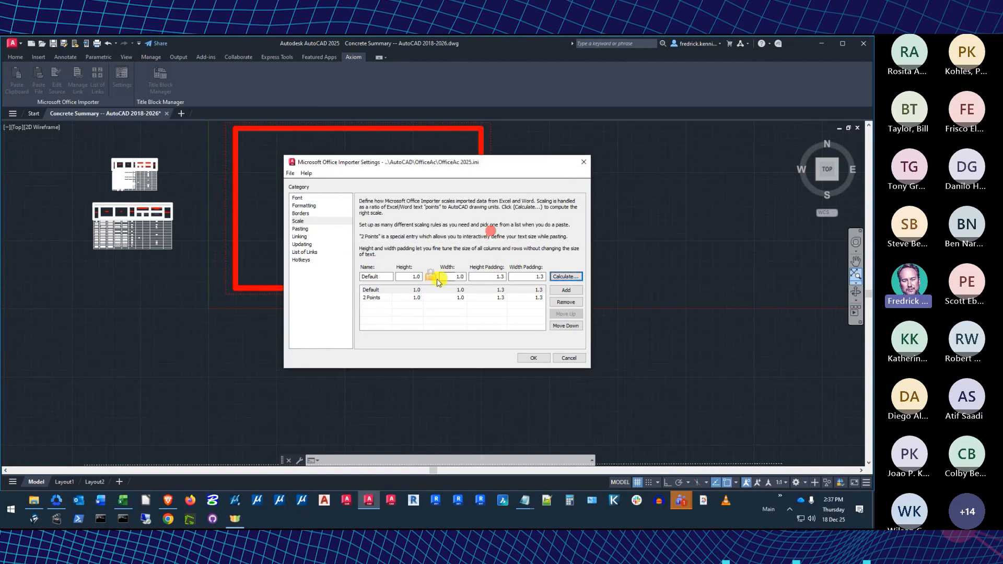
pyautogui.click(411, 277)
pyautogui.click(447, 276)
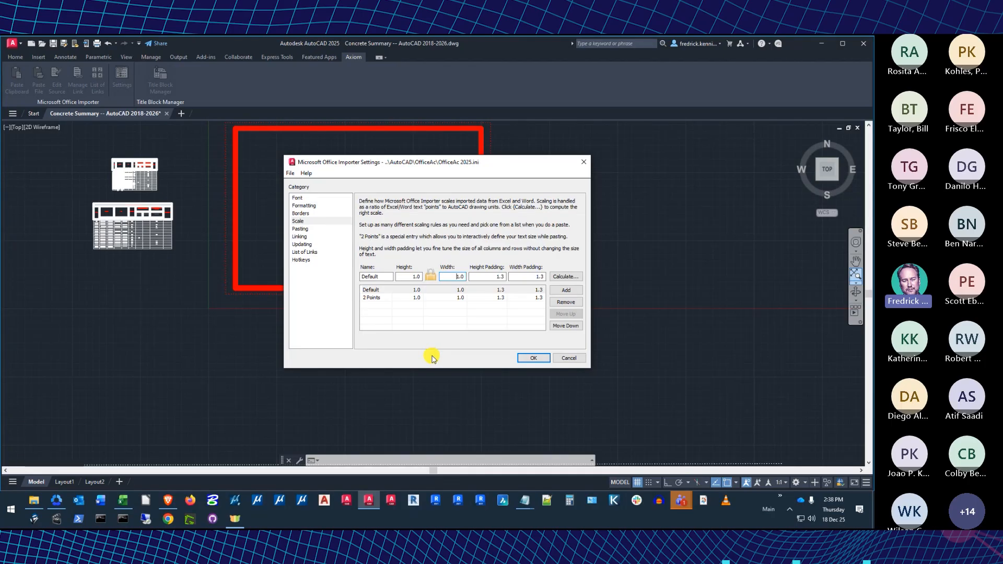
# - Add a new scale rule and name it 12 Points
pyautogui.click(566, 290)
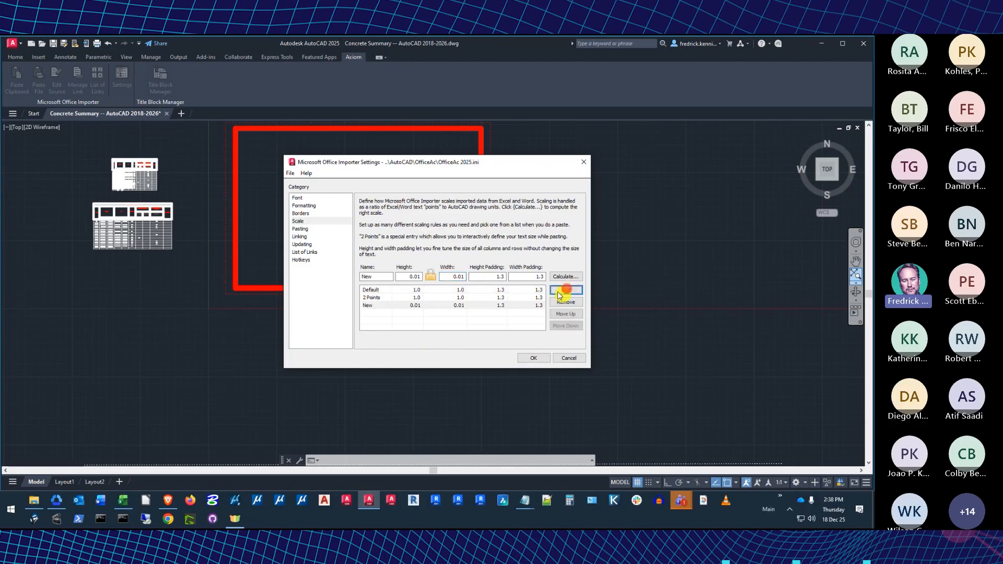
pyautogui.doubleClick(376, 277)
pyautogui.write('12')
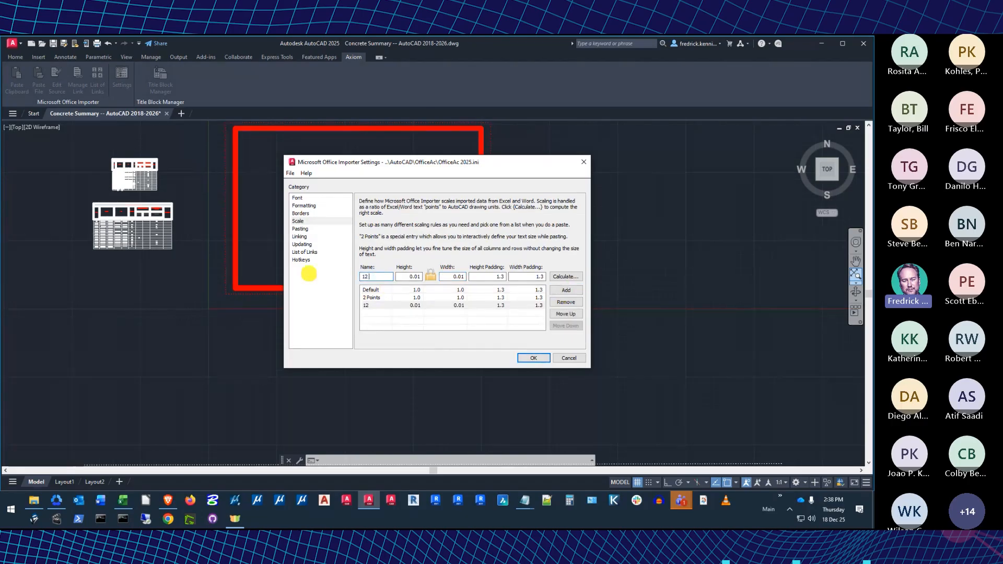
pyautogui.write(' Points')
# - Calculate the 12 Points rule's ratios from a source text size of 12 points and a pasted text height of 10 drawing units
pyautogui.click(566, 276)
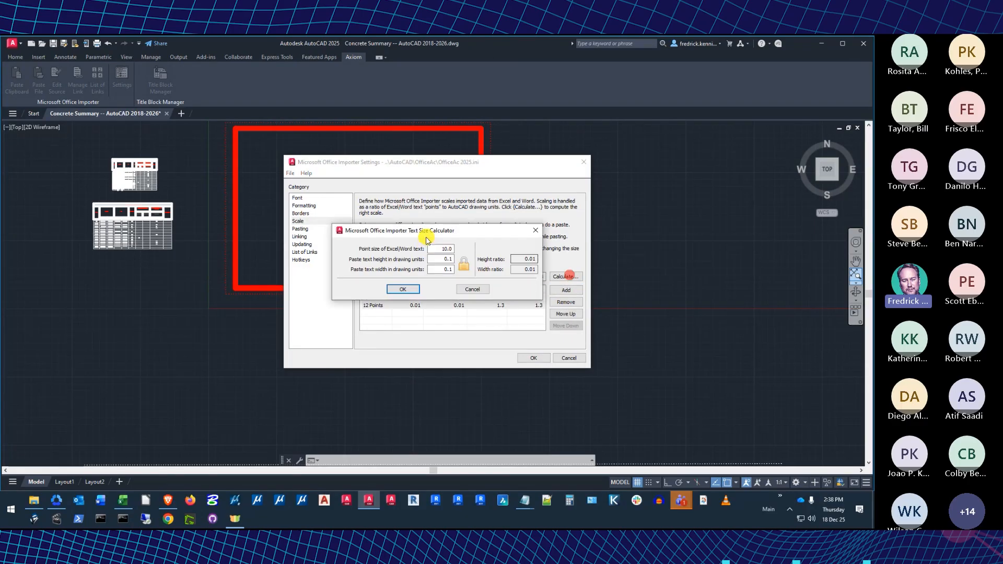
pyautogui.doubleClick(440, 249)
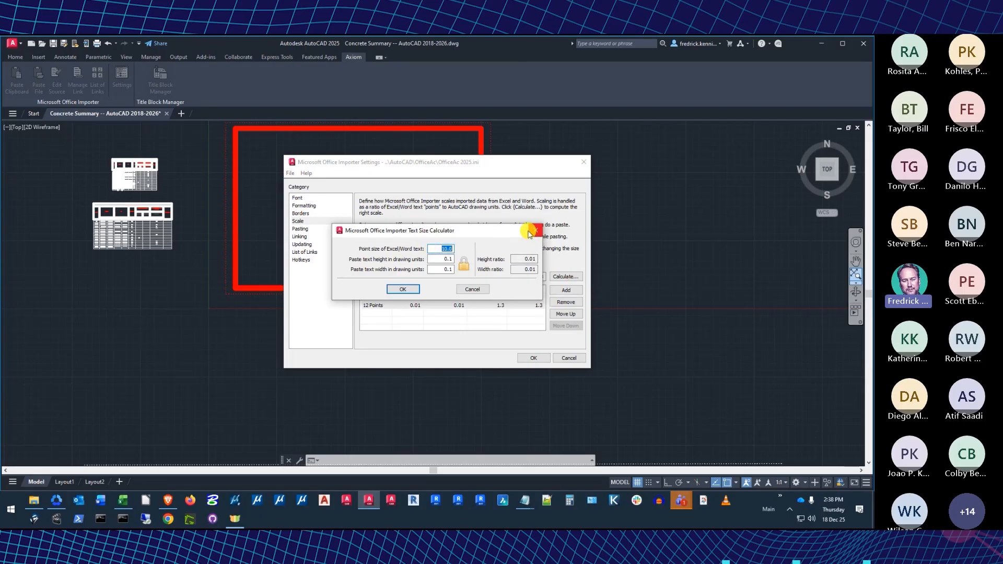
pyautogui.write('12')
pyautogui.press('Tab')
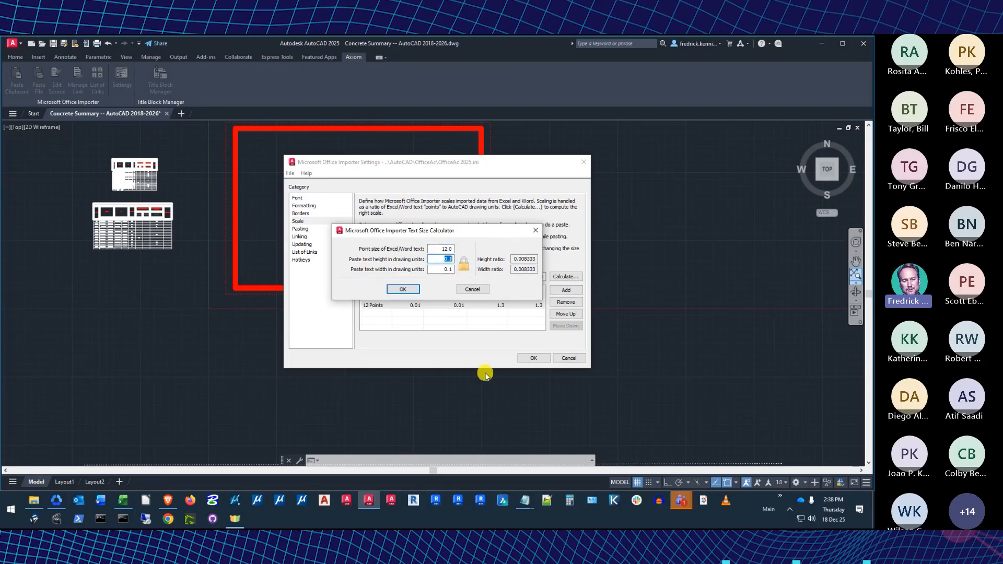
pyautogui.write('10')
pyautogui.click(403, 289)
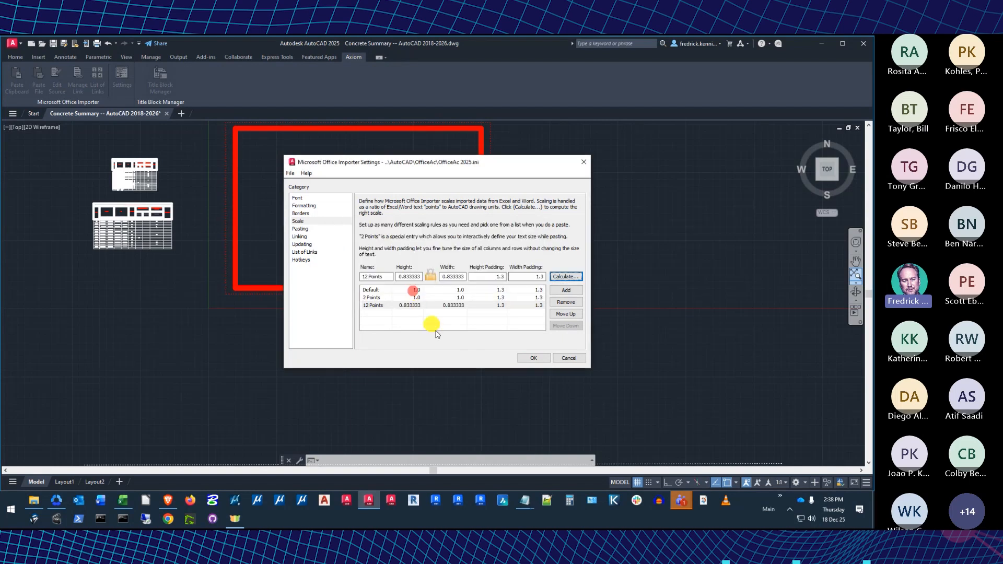
# - Save the importer settings, select the 12 Points rule and accept the settings
pyautogui.click(297, 173)
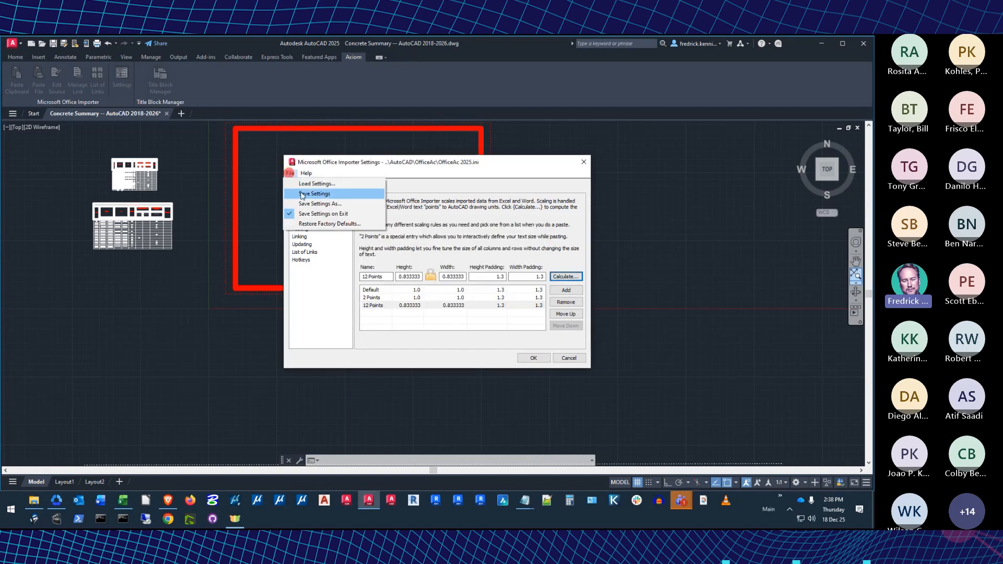
pyautogui.click(301, 192)
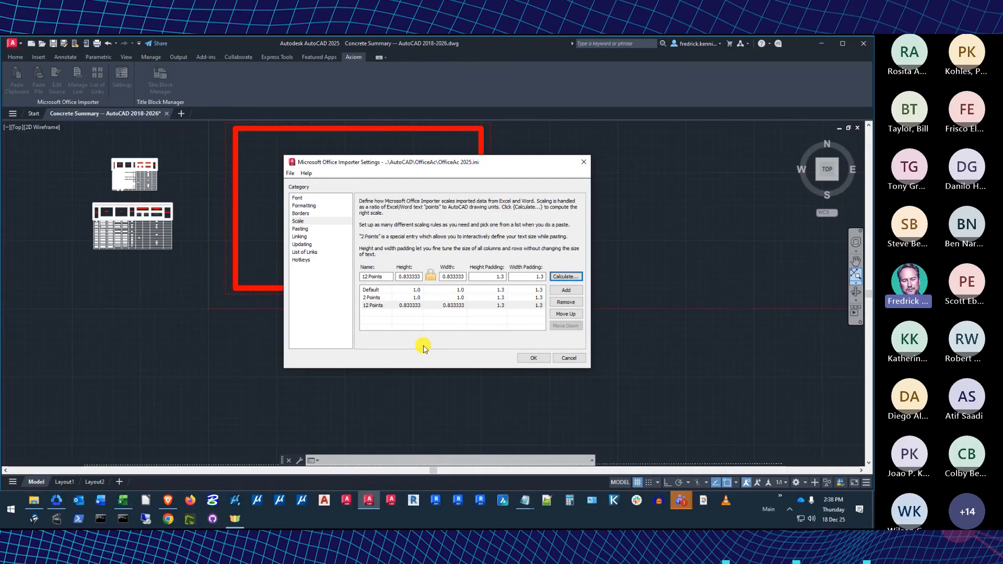
pyautogui.click(404, 306)
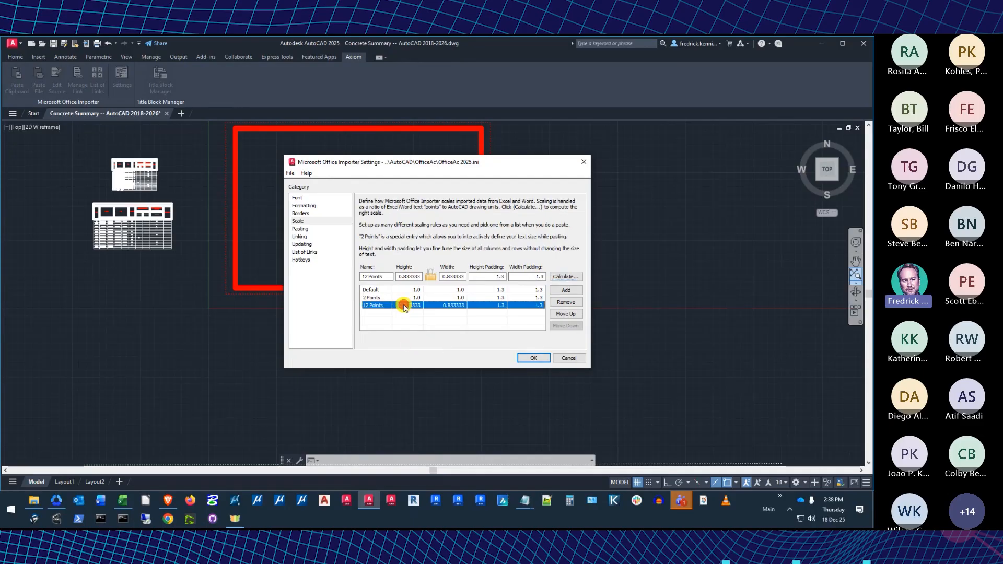
pyautogui.click(531, 360)
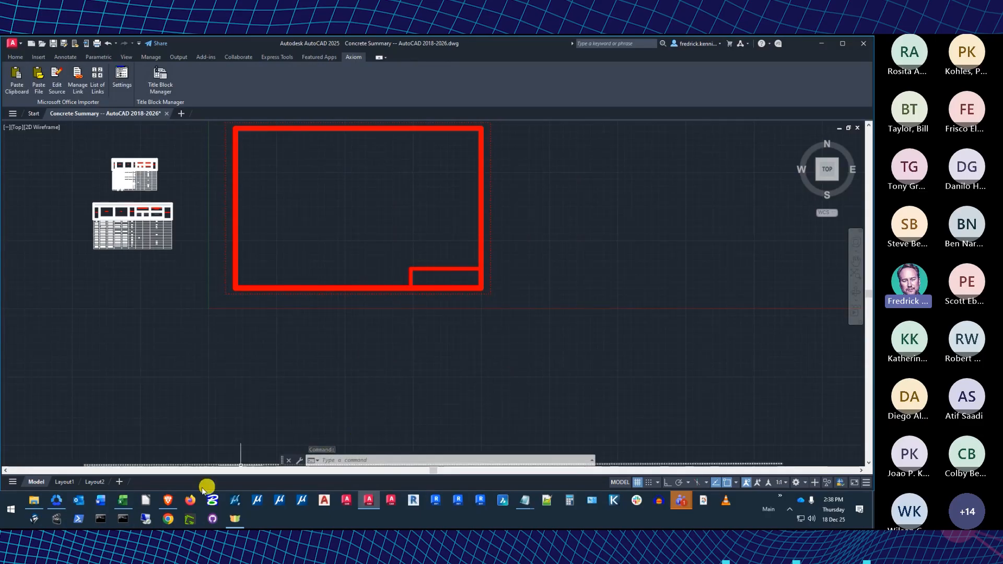
# - Switch to the Excel workbook, copy the concrete summary range A1:J23 again and return to AutoCAD
pyautogui.click(123, 503)
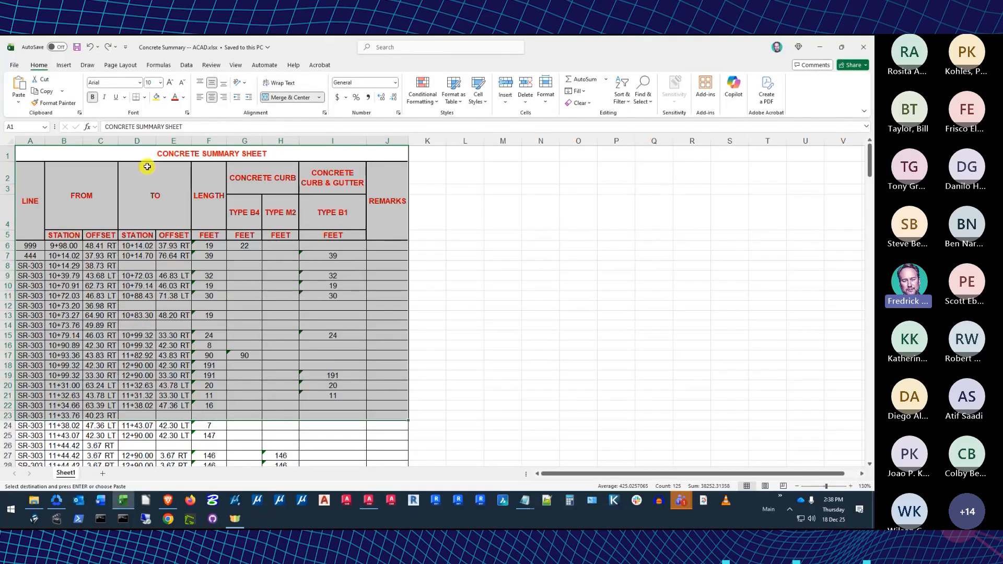
pyautogui.click(93, 157)
pyautogui.moveTo(94, 157)
pyautogui.mouseDown()
pyautogui.moveTo(202, 319)
pyautogui.moveTo(233, 410)
pyautogui.mouseUp()
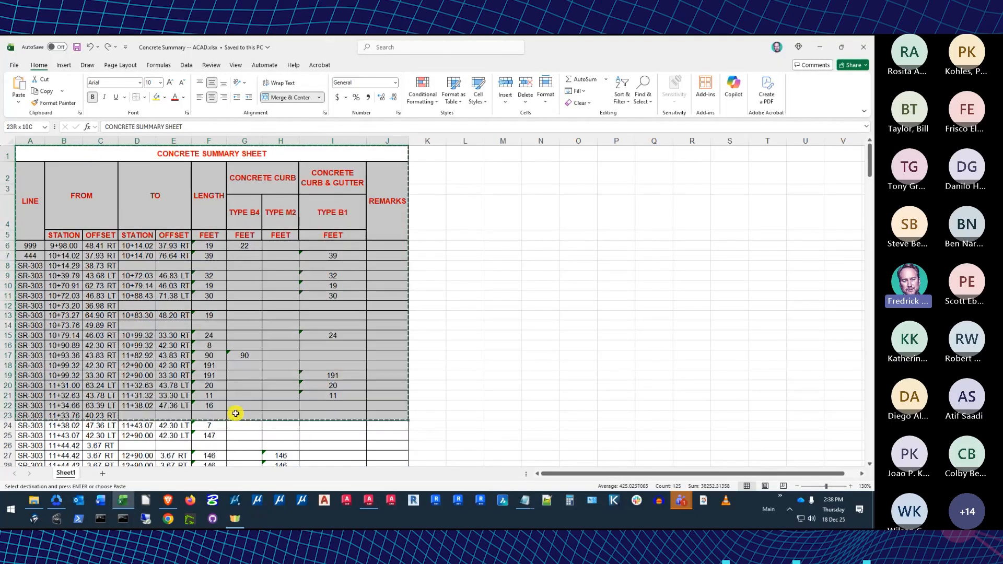
pyautogui.press('Escape')
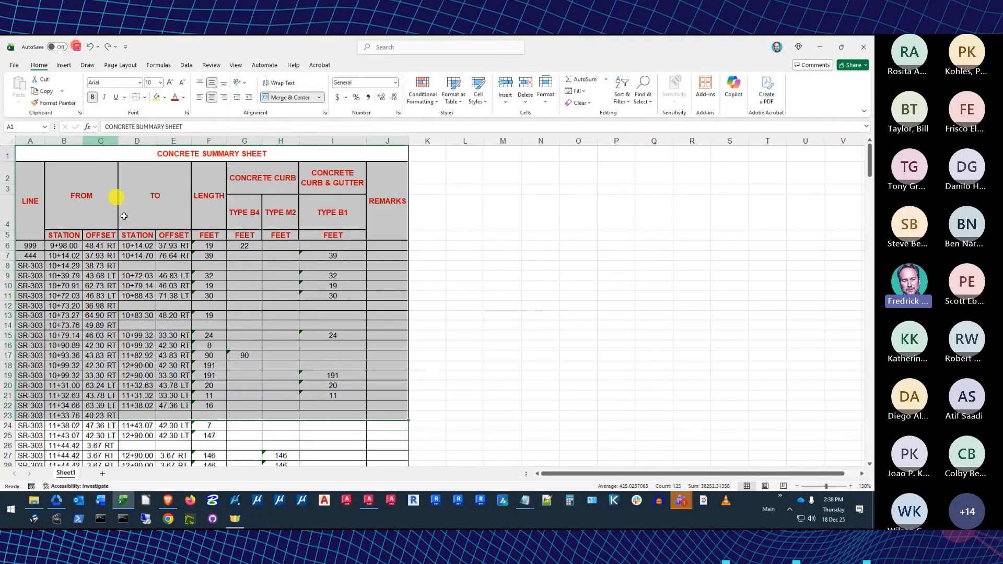
pyautogui.rightClick(134, 194)
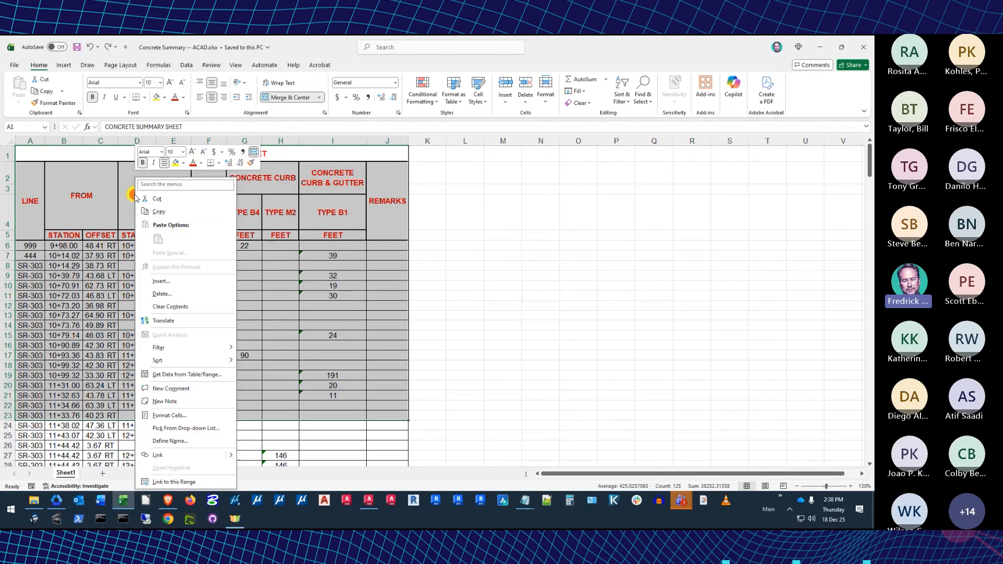
pyautogui.click(158, 211)
pyautogui.click(369, 500)
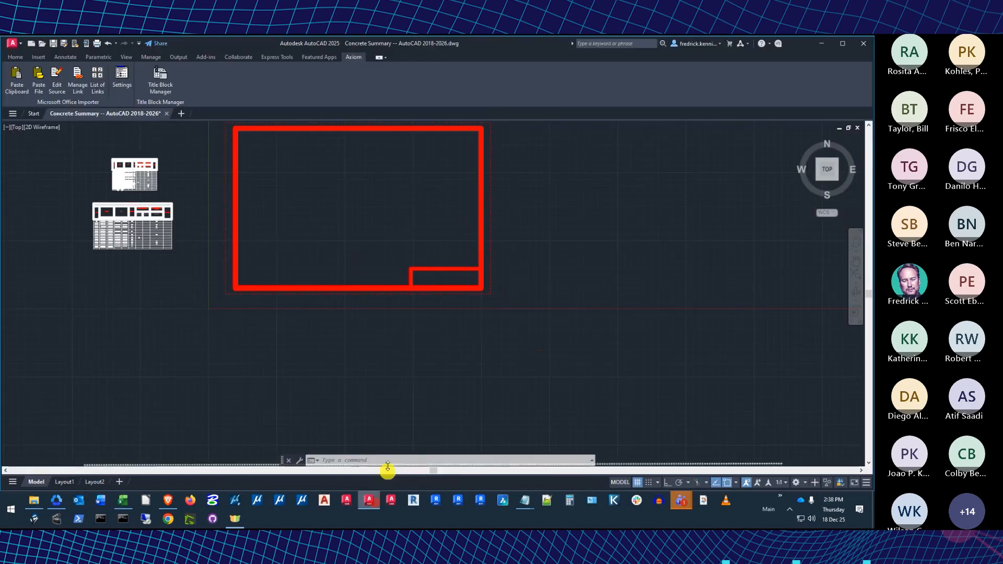
# - Paste the copied Excel table below the red drawing border using the 12 Points paste scale
pyautogui.click(17, 79)
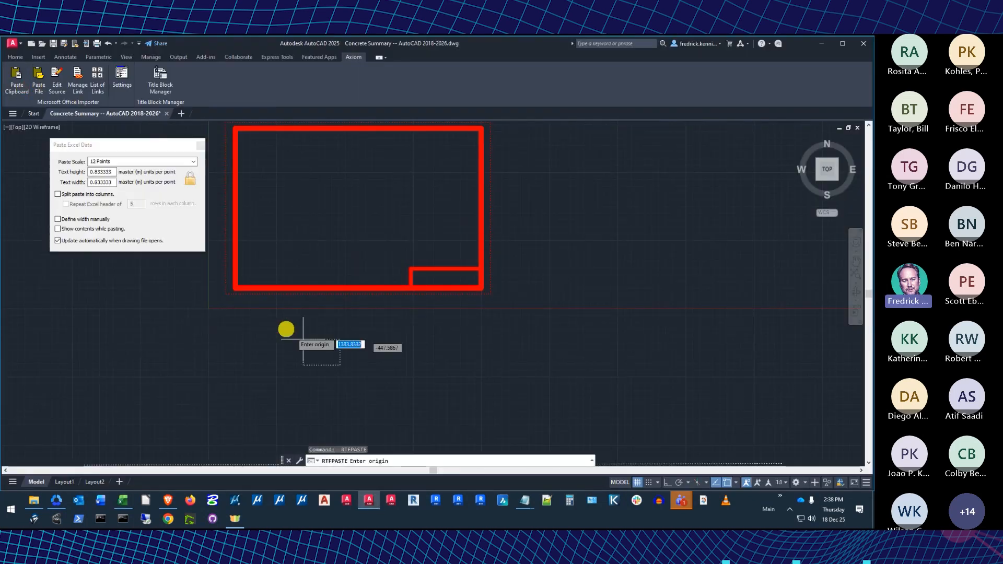
pyautogui.moveTo(139, 145); pyautogui.dragTo(152, 225)
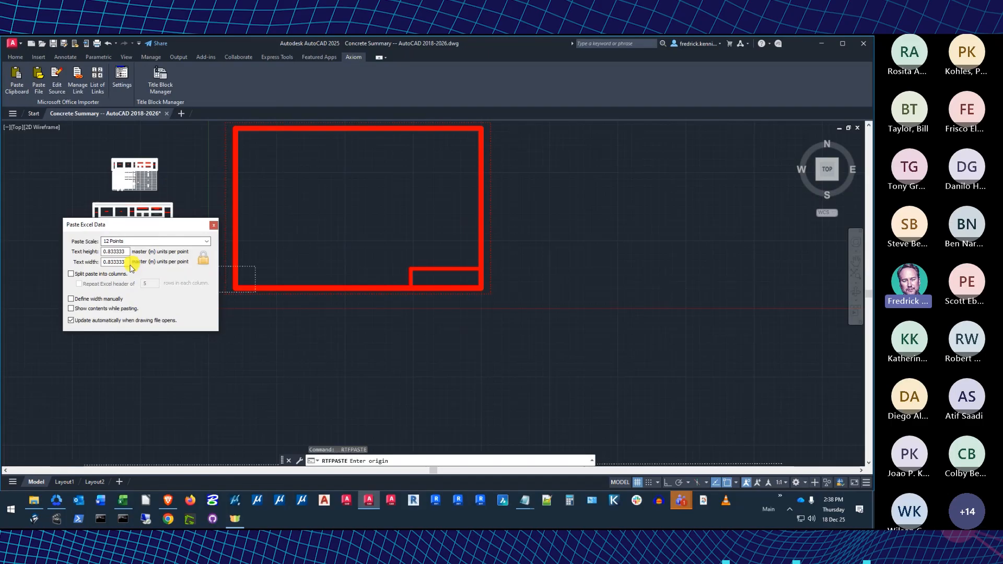
pyautogui.click(207, 242)
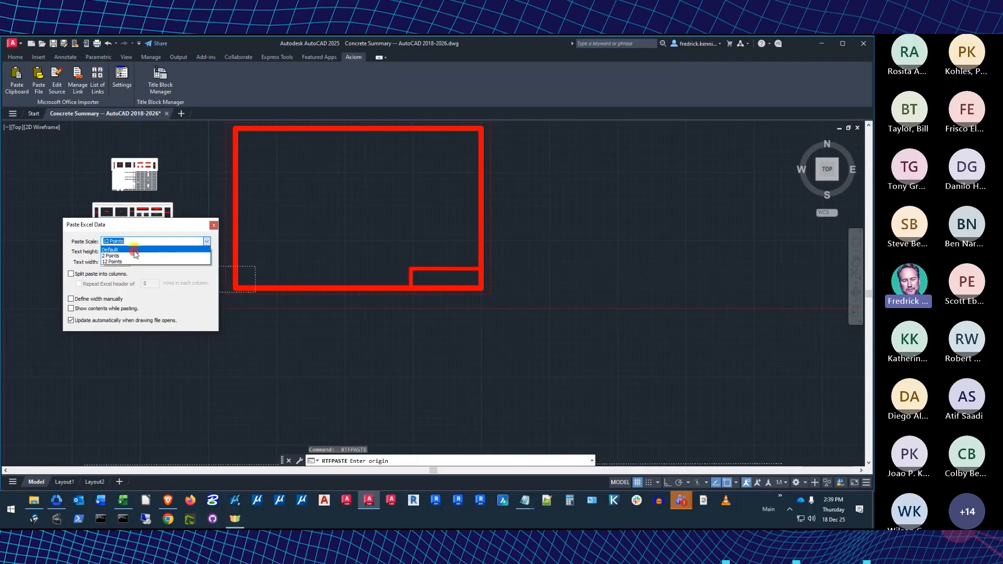
pyautogui.click(136, 252)
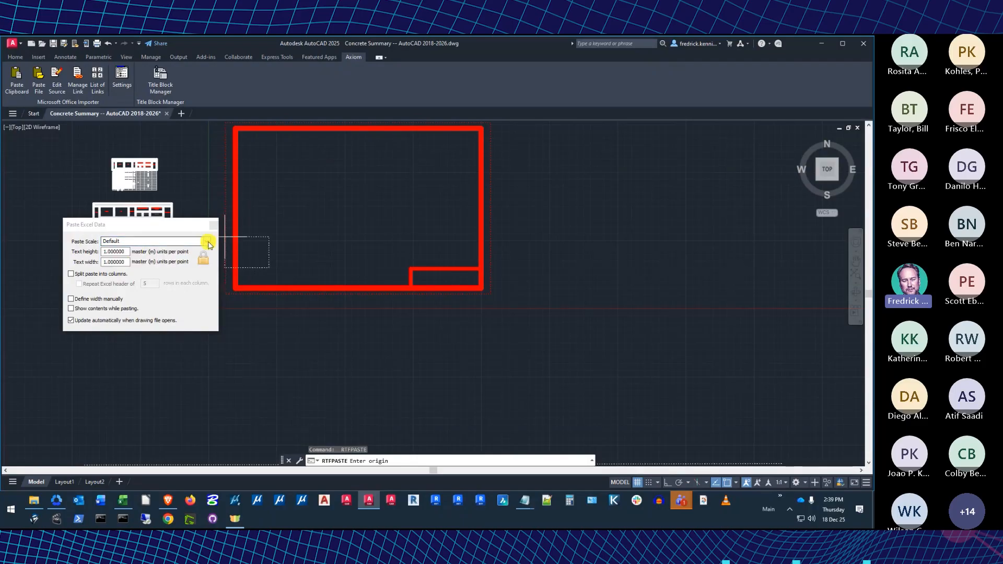
pyautogui.click(207, 241)
pyautogui.click(129, 261)
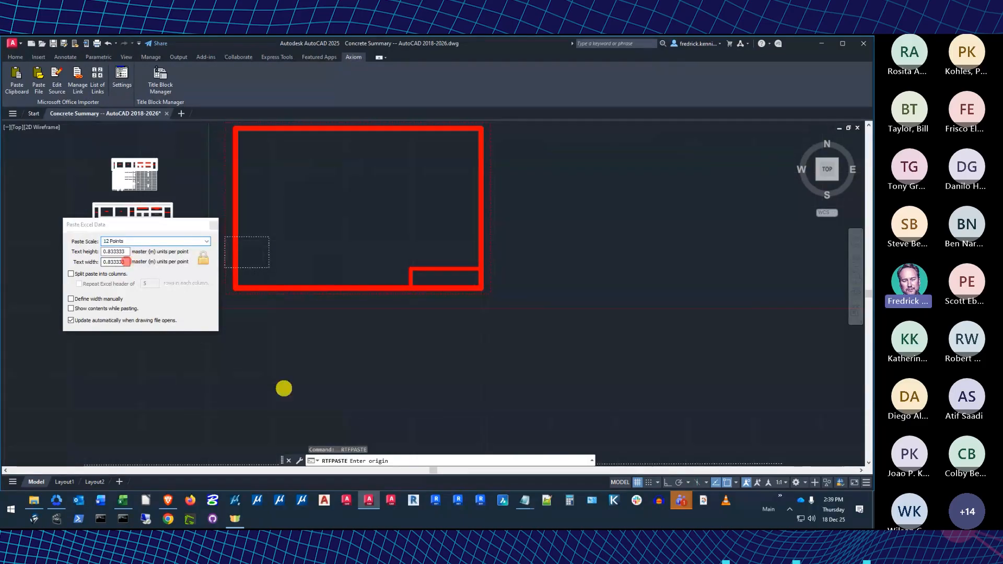
pyautogui.click(278, 337)
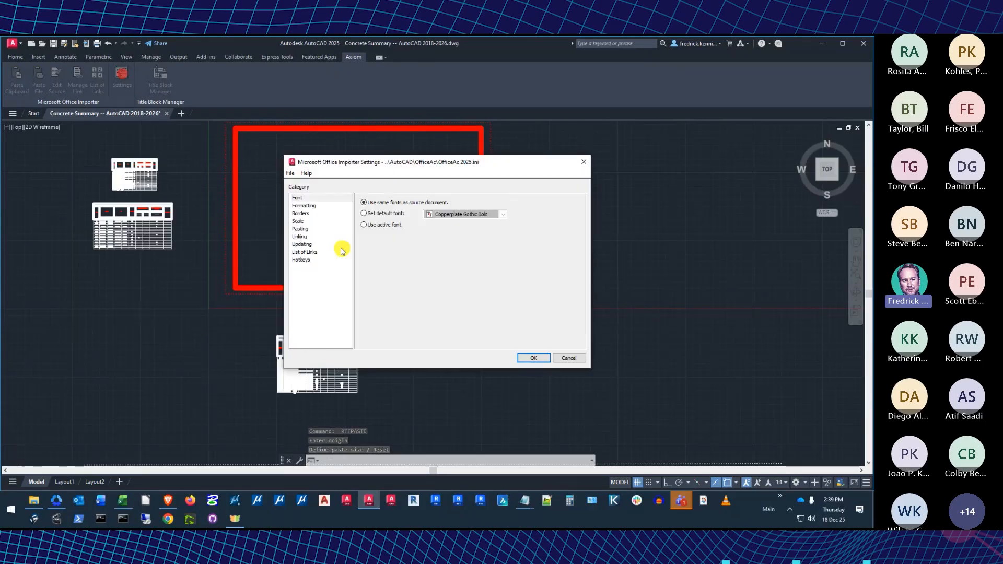
# - Set the importer's pasting options to split pastes into columns without repeated Excel headers, starting a new column after a page break
pyautogui.click(299, 221)
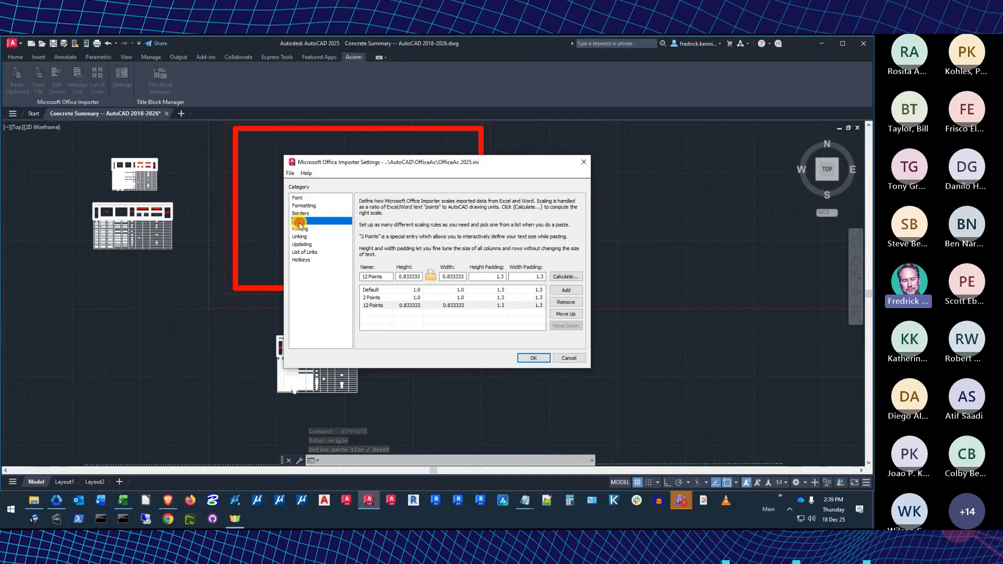
pyautogui.click(300, 229)
pyautogui.click(402, 201)
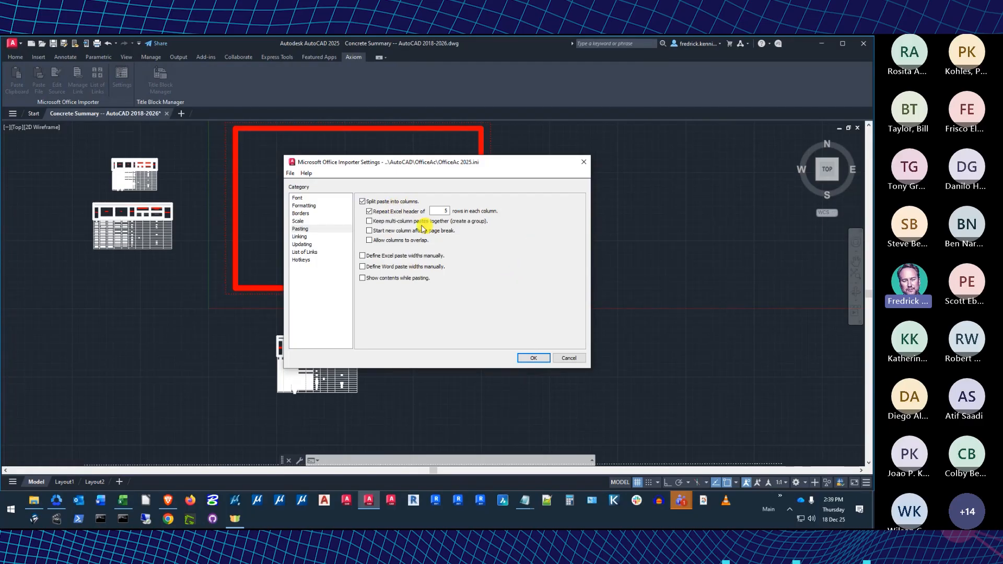
pyautogui.click(369, 211)
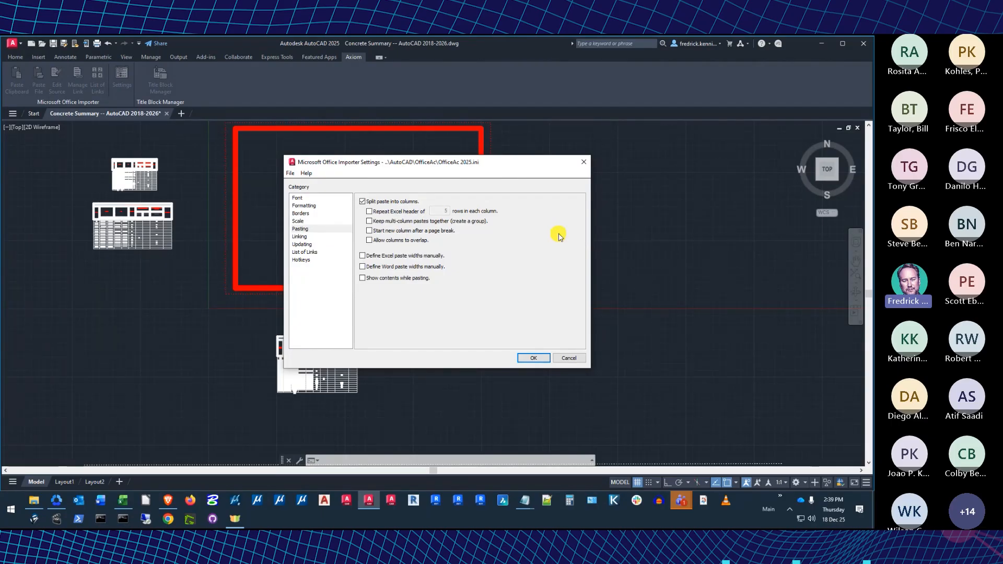
pyautogui.click(370, 232)
pyautogui.click(532, 357)
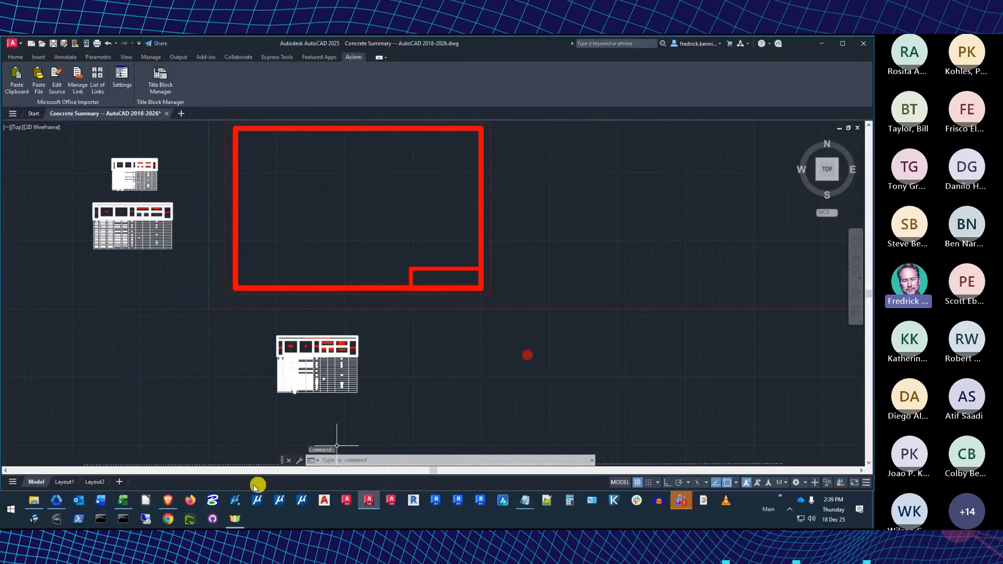
# - Open General Notes -- ACAD.docx from the OfficeAc folder and delete the empty paragraph above the Lorem Ipsum heading
pyautogui.click(34, 500)
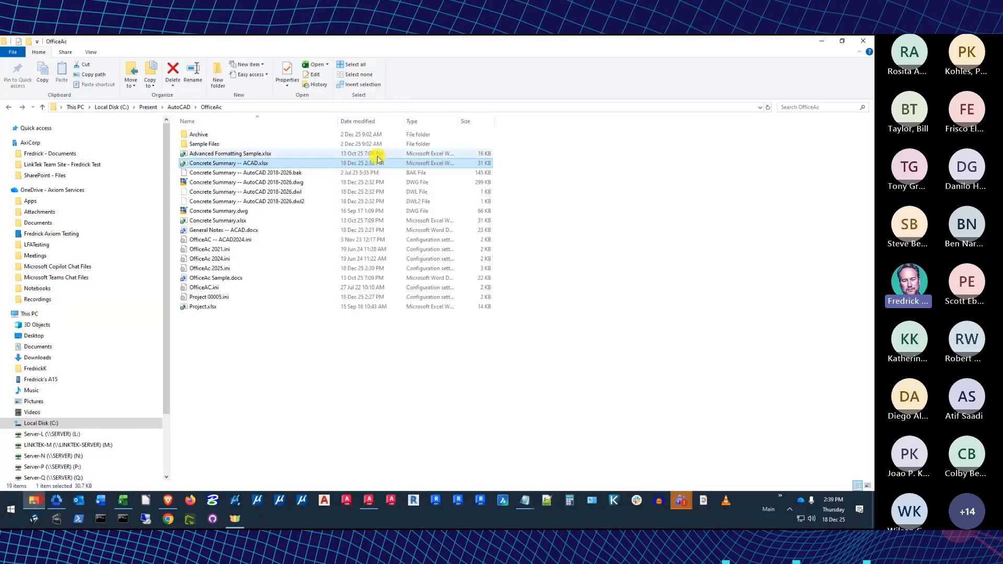
pyautogui.click(217, 231)
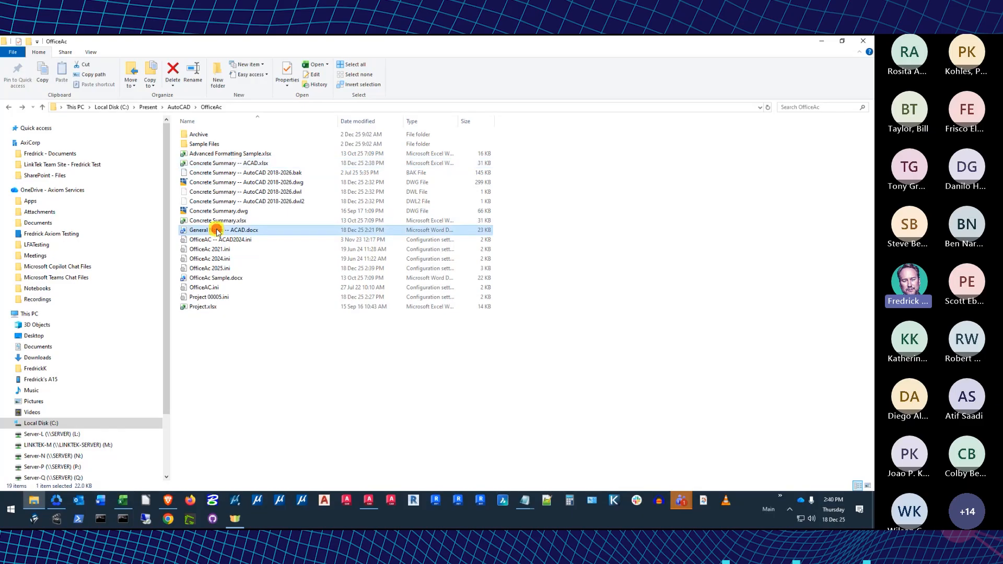
pyautogui.doubleClick(217, 231)
pyautogui.scroll(-5, 254, 222)
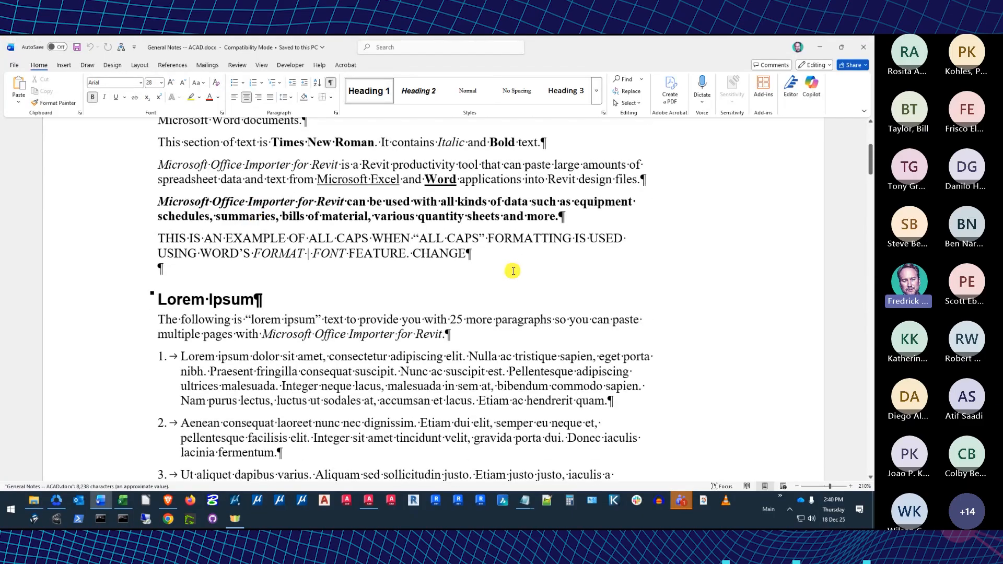
pyautogui.click(502, 252)
pyautogui.press('Delete')
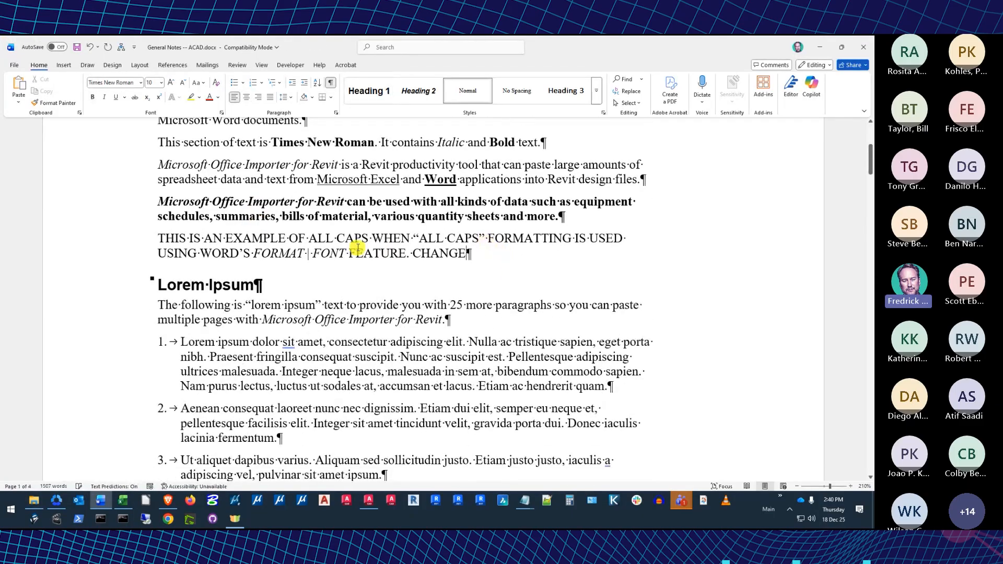
# - Apply Page break before to list item 3.1 in the Word document and save the file
pyautogui.scroll(-1, 357, 248)
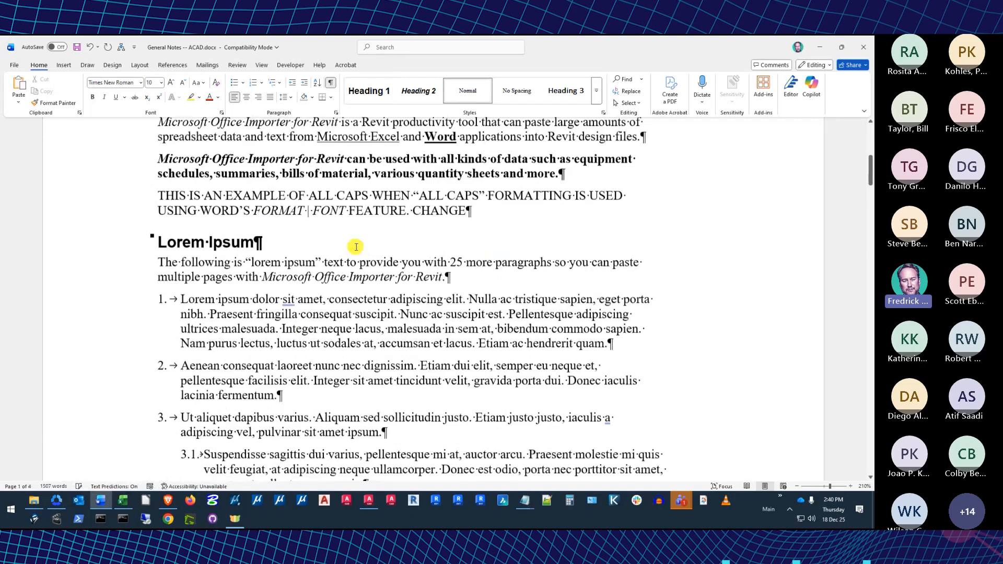
pyautogui.scroll(-1, 356, 247)
pyautogui.moveTo(408, 385); pyautogui.dragTo(183, 389)
pyautogui.scroll(-4, 133, 392)
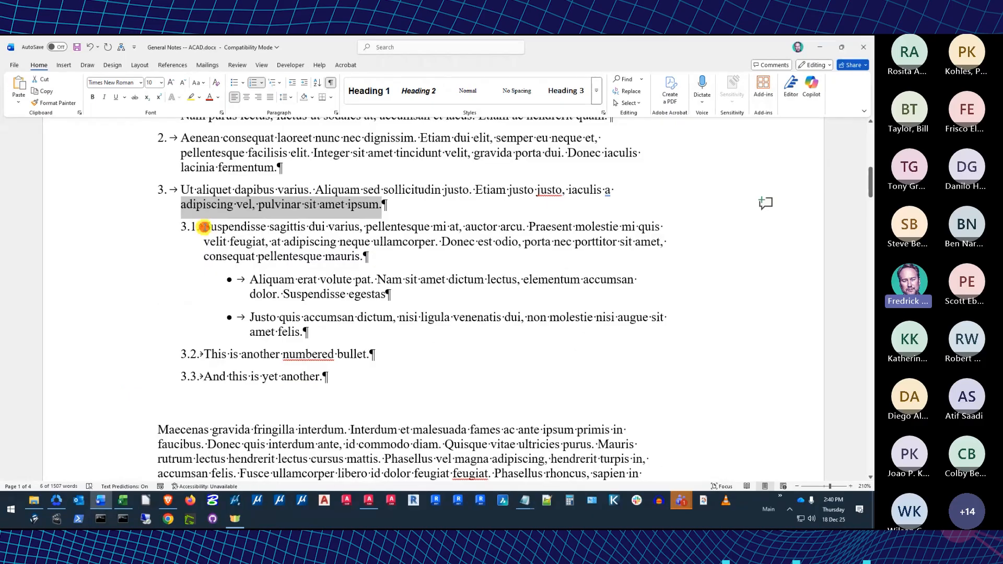
pyautogui.click(204, 227)
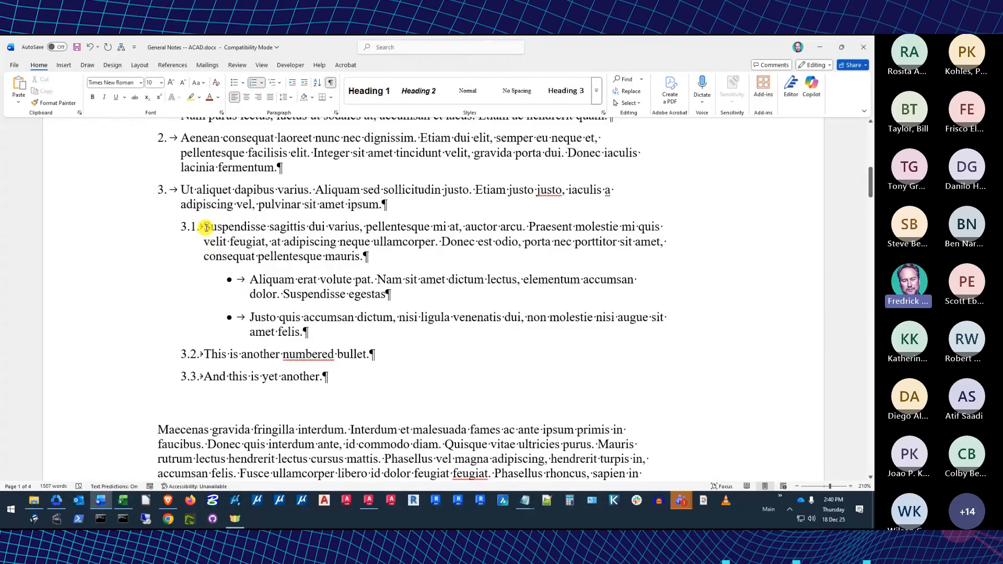
pyautogui.click(202, 226)
pyautogui.rightClick(202, 225)
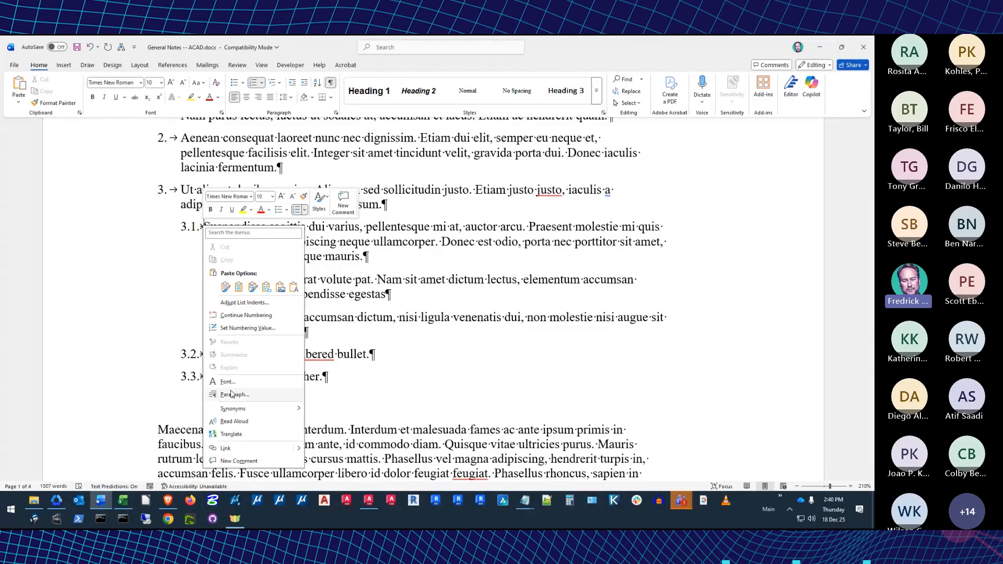
pyautogui.click(232, 396)
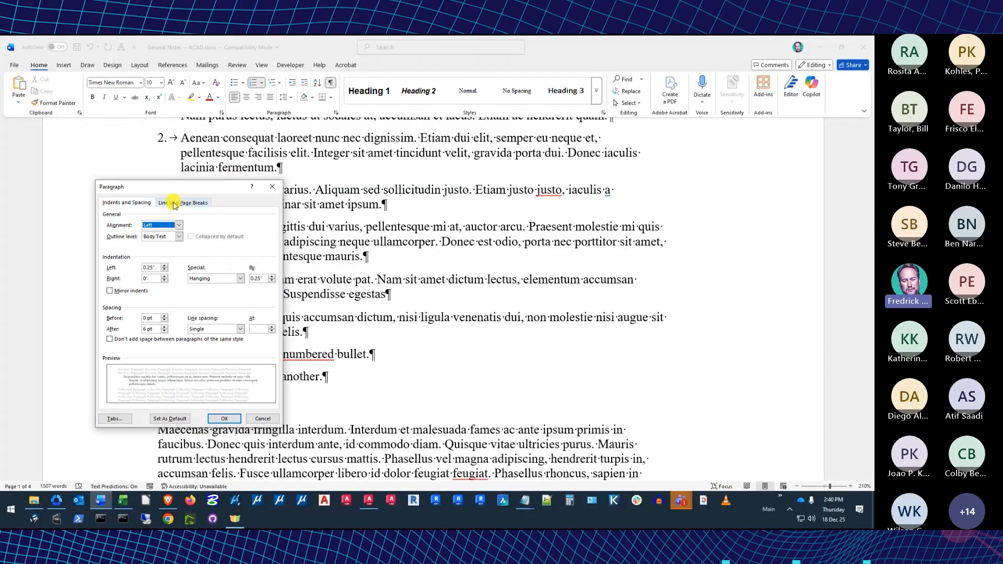
pyautogui.click(174, 203)
pyautogui.click(110, 250)
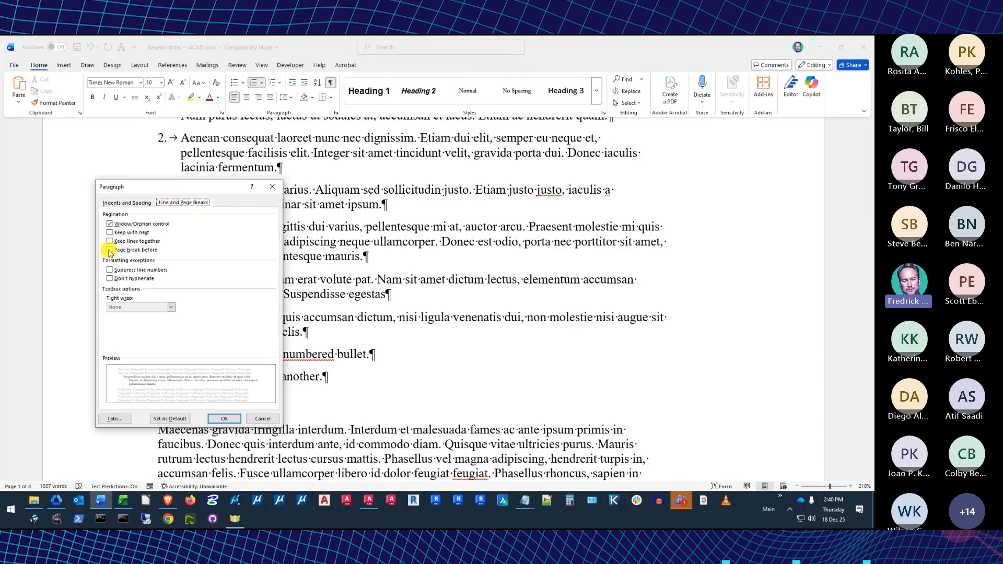
pyautogui.click(224, 419)
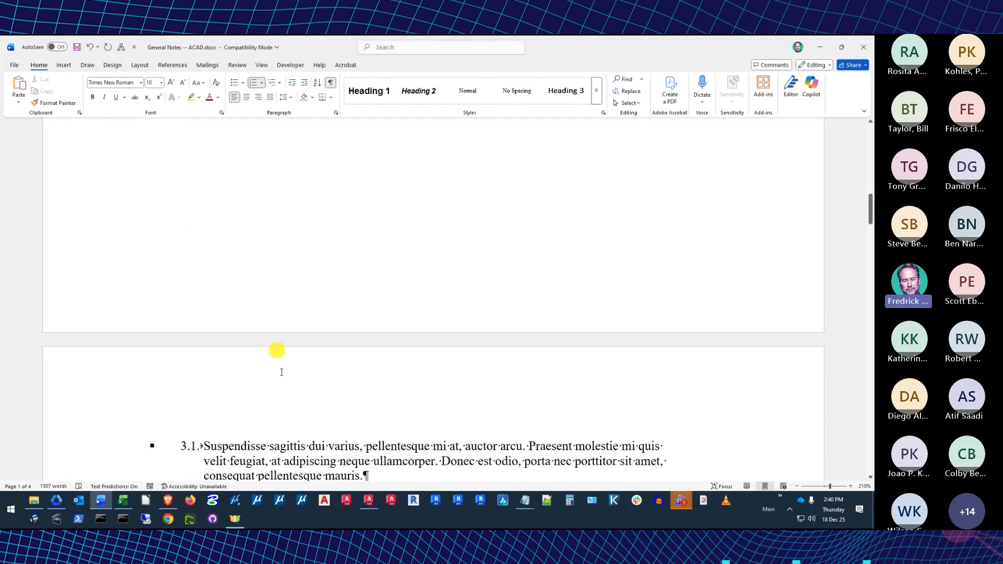
pyautogui.scroll(-3, 240, 448)
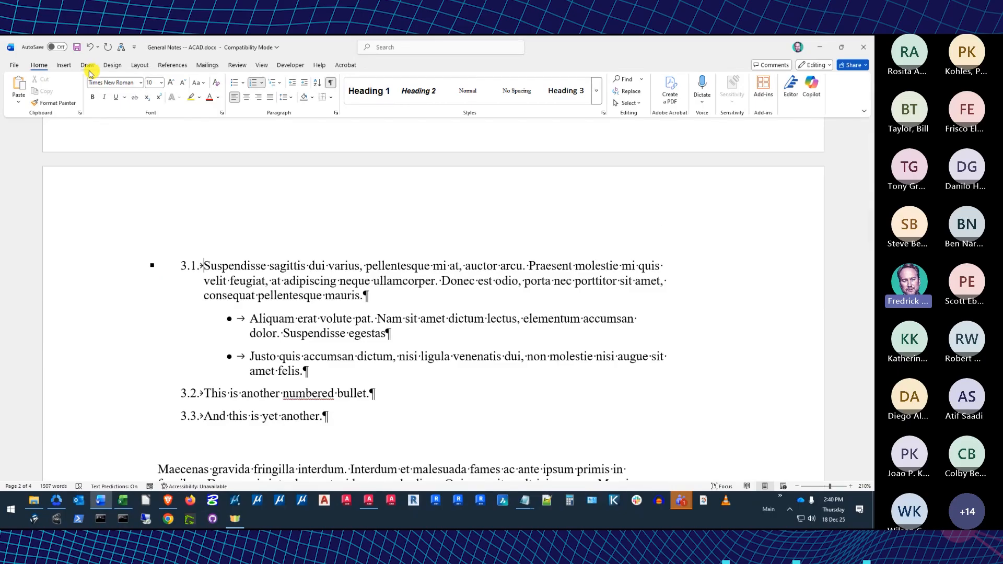
pyautogui.click(77, 47)
# - Copy the entire General Notes document and switch to AutoCAD
pyautogui.scroll(2, 382, 252)
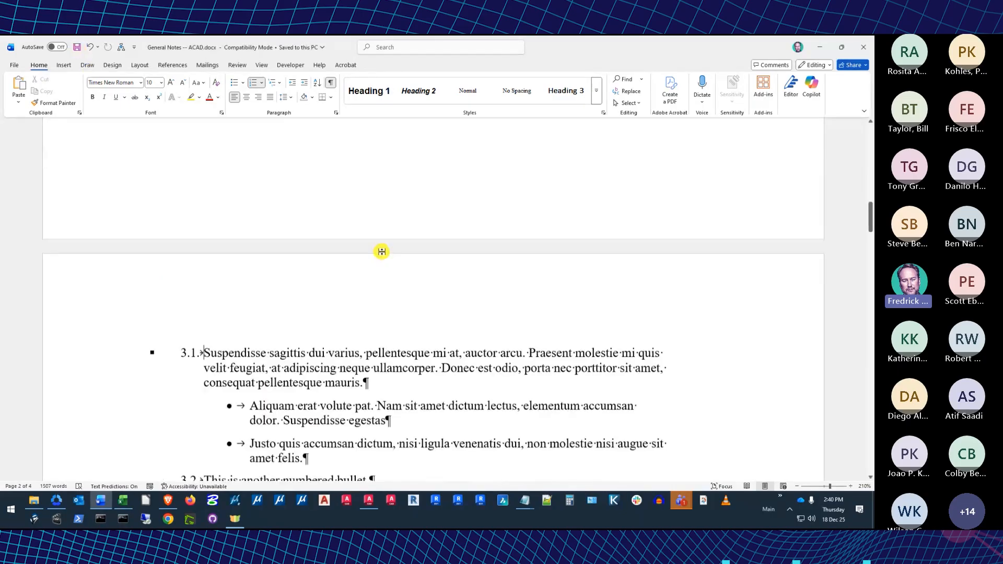
pyautogui.hotkey('ctrl', 'a')
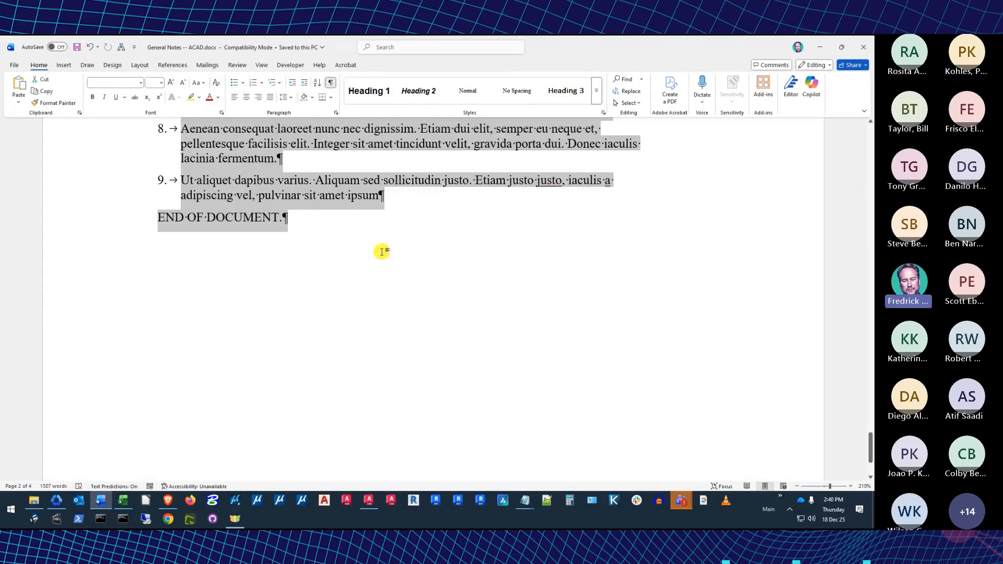
pyautogui.rightClick(204, 187)
pyautogui.click(251, 234)
pyautogui.click(368, 500)
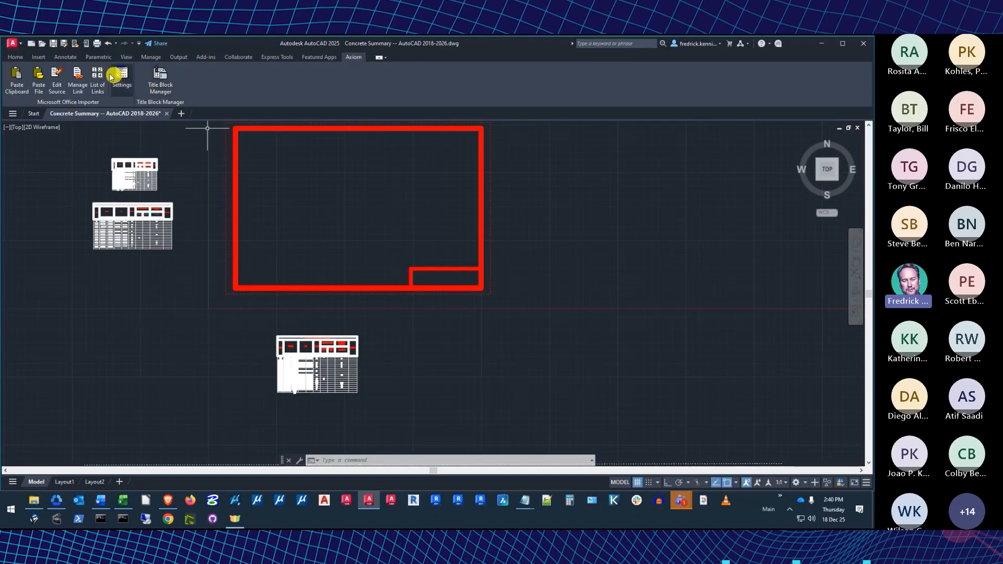
# - Paste the Word notes beside the red drawing border at the 12 Points scale, defining the paste size, column height and column spacing
pyautogui.click(16, 74)
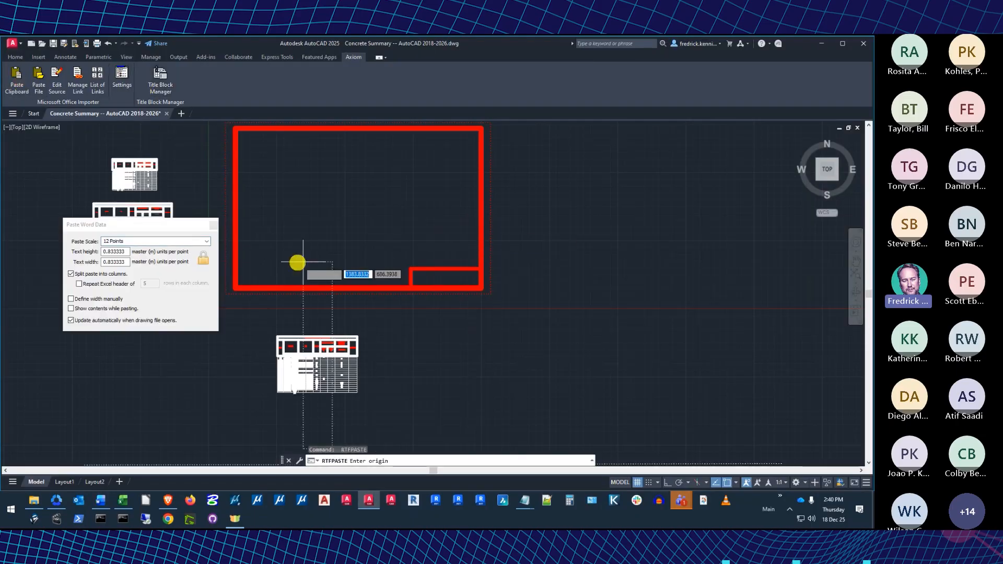
pyautogui.click(528, 166)
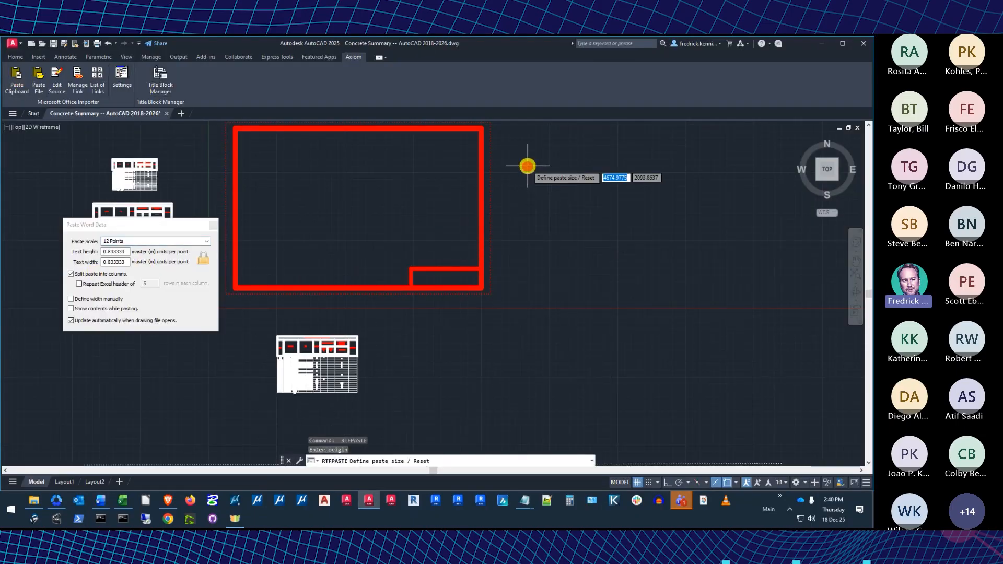
pyautogui.click(583, 180)
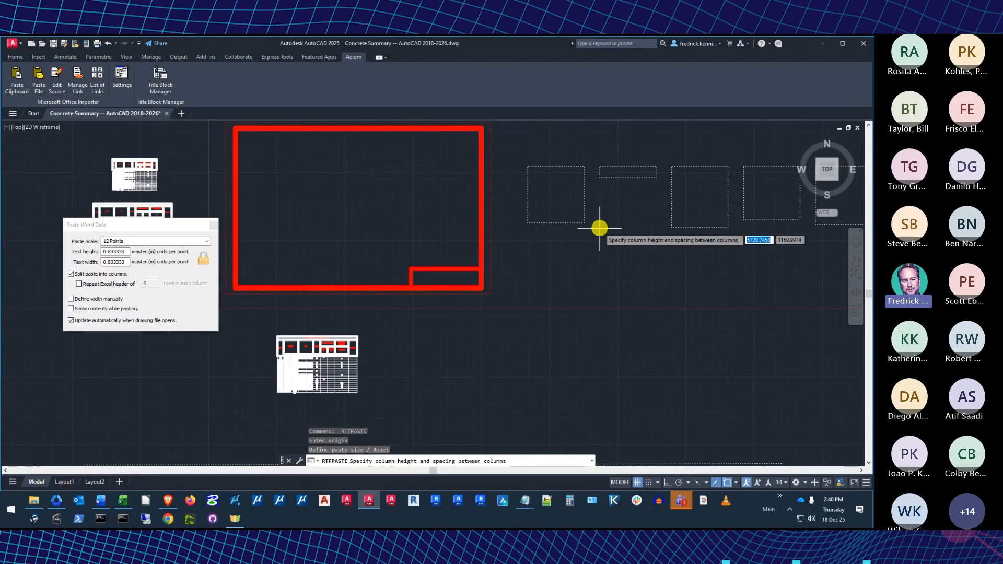
pyautogui.click(594, 360)
# - Examine where the pasted General Notes columns break, comparing the end of item 3 with the start of item 3.1
pyautogui.scroll(2, 575, 240)
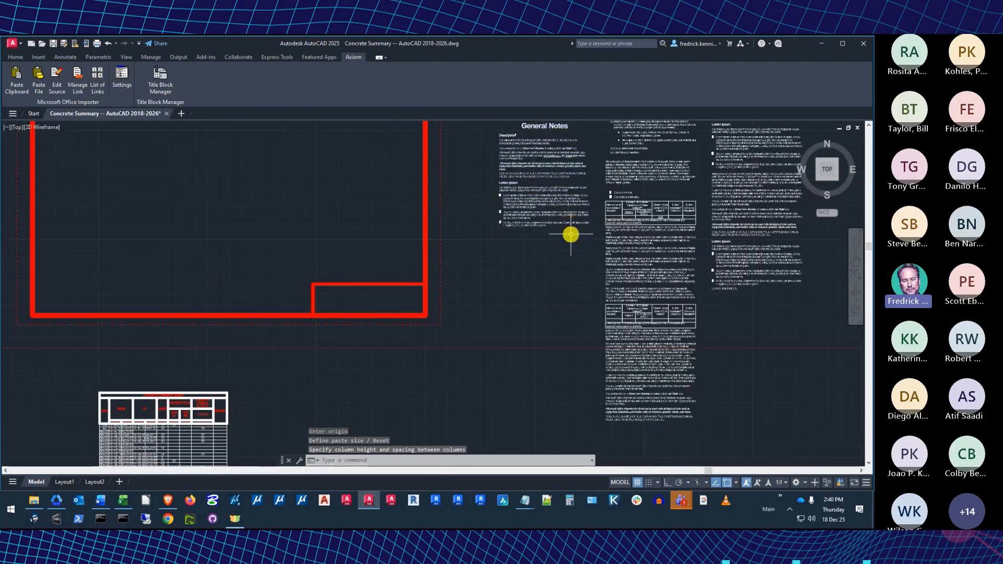
pyautogui.scroll(3, 570, 225)
pyautogui.scroll(3, 432, 233)
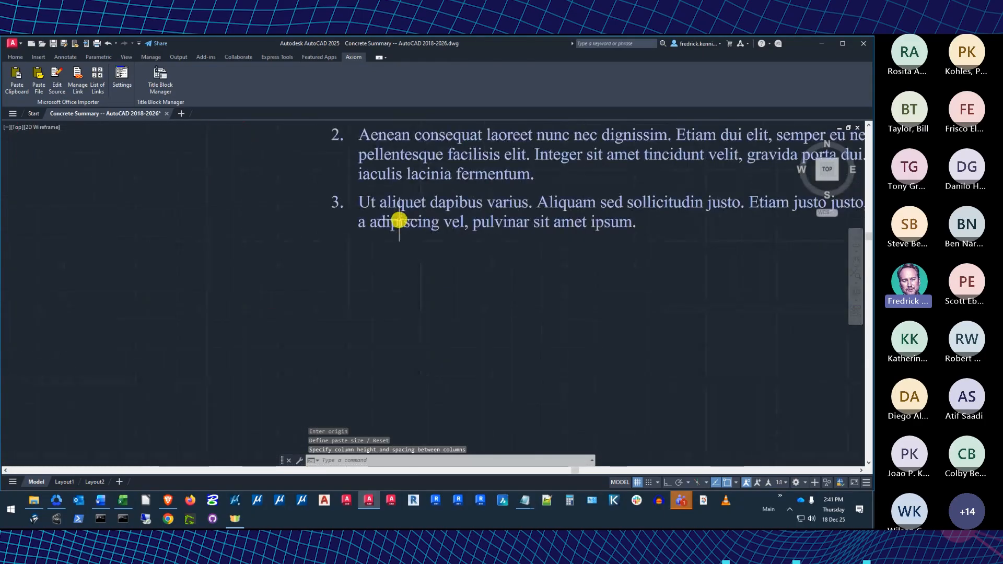
pyautogui.scroll(-6, 527, 253)
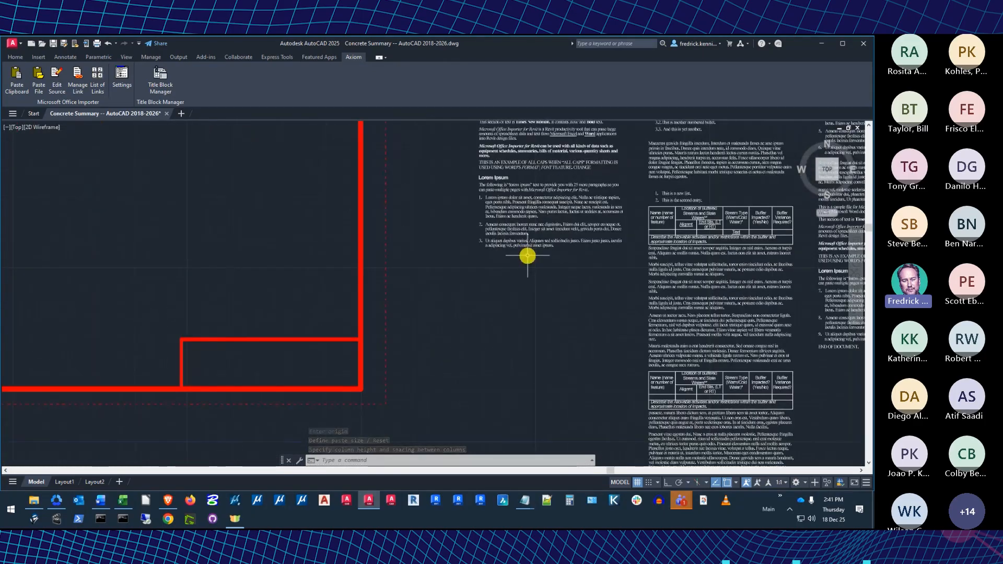
pyautogui.click(870, 126)
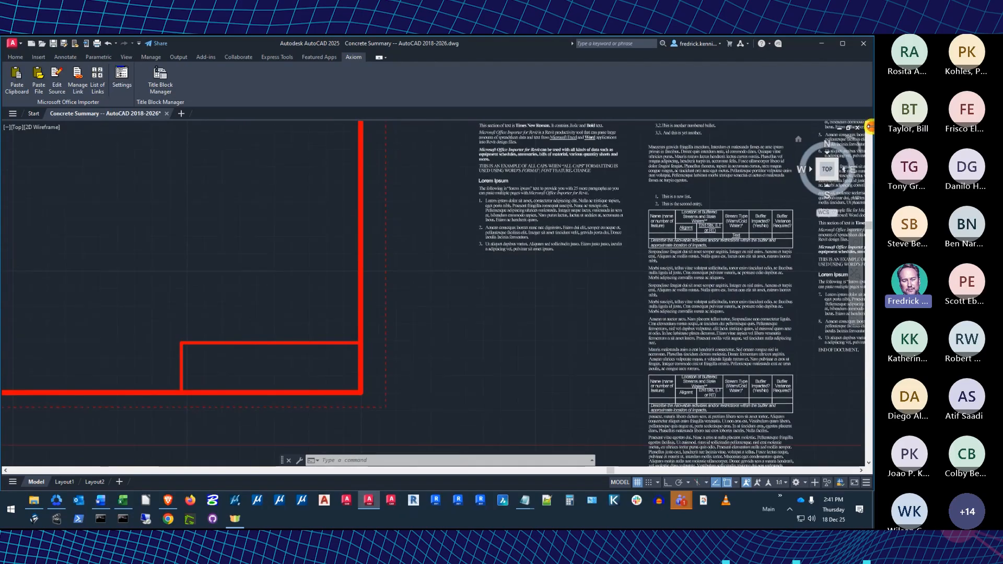
pyautogui.click(870, 127)
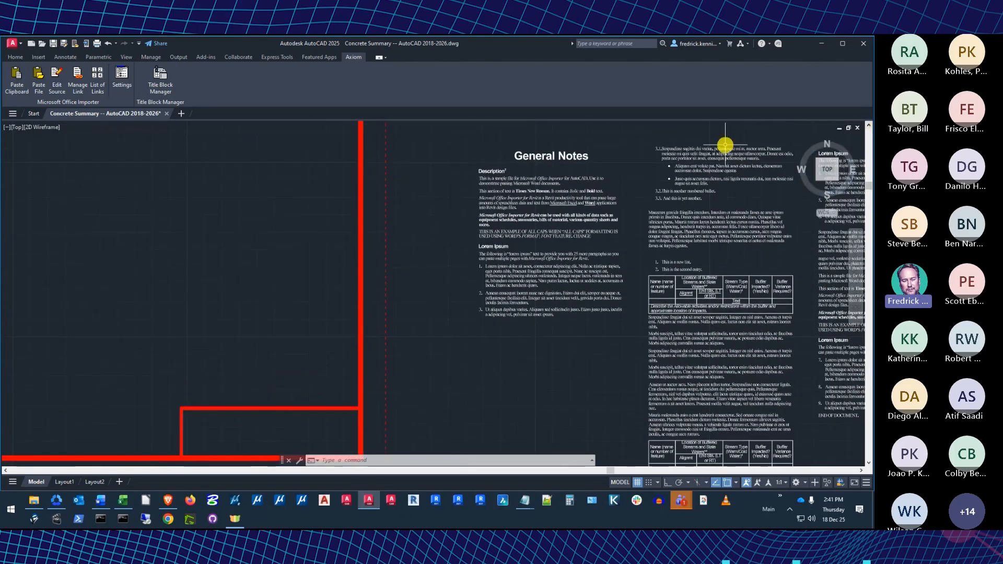
pyautogui.scroll(6, 714, 146)
pyautogui.scroll(-8, 340, 260)
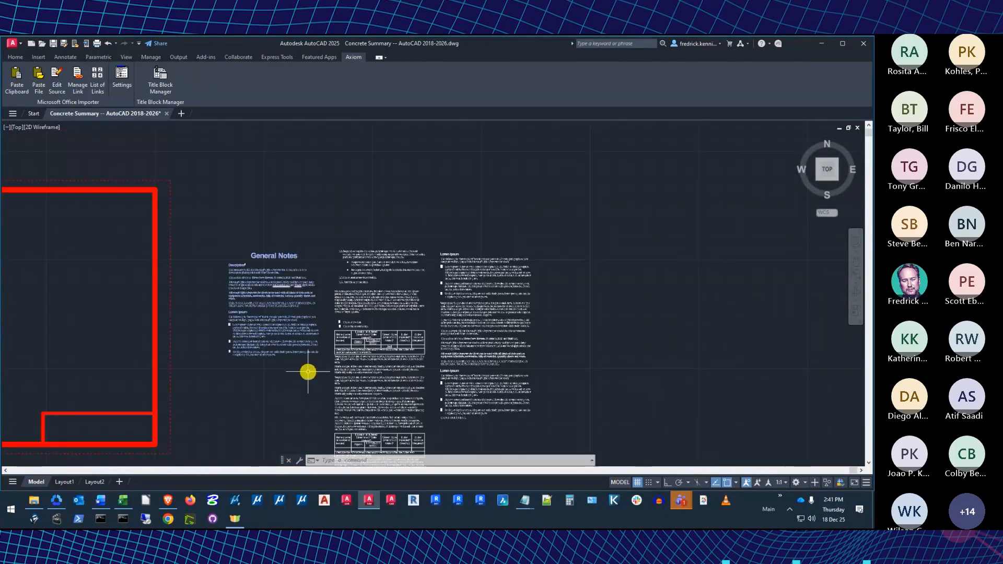
# - Switch to the Concrete Summary workbook in Excel, insert a page break above row 30 and save the file
pyautogui.click(122, 501)
pyautogui.click(174, 333)
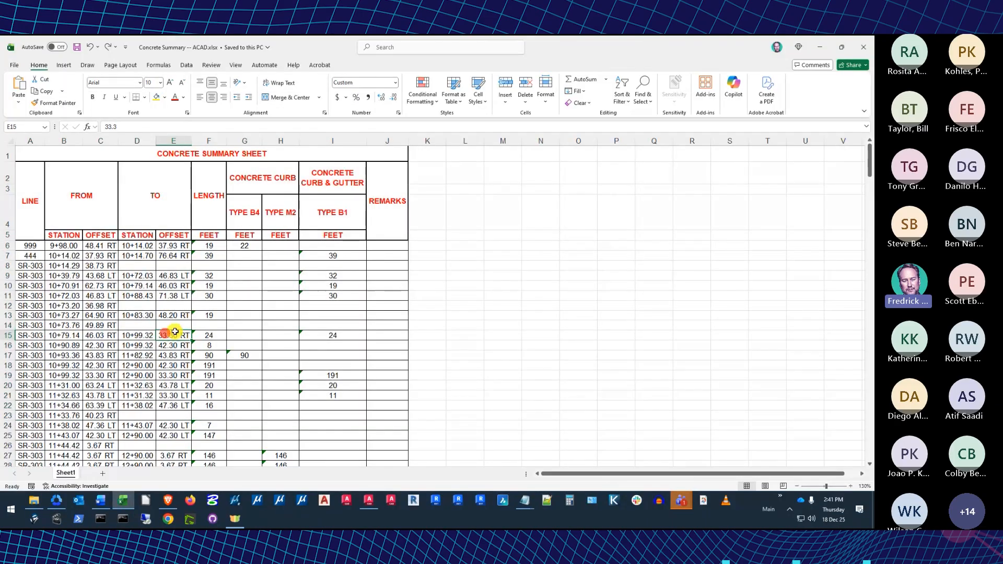
pyautogui.scroll(-4, 174, 332)
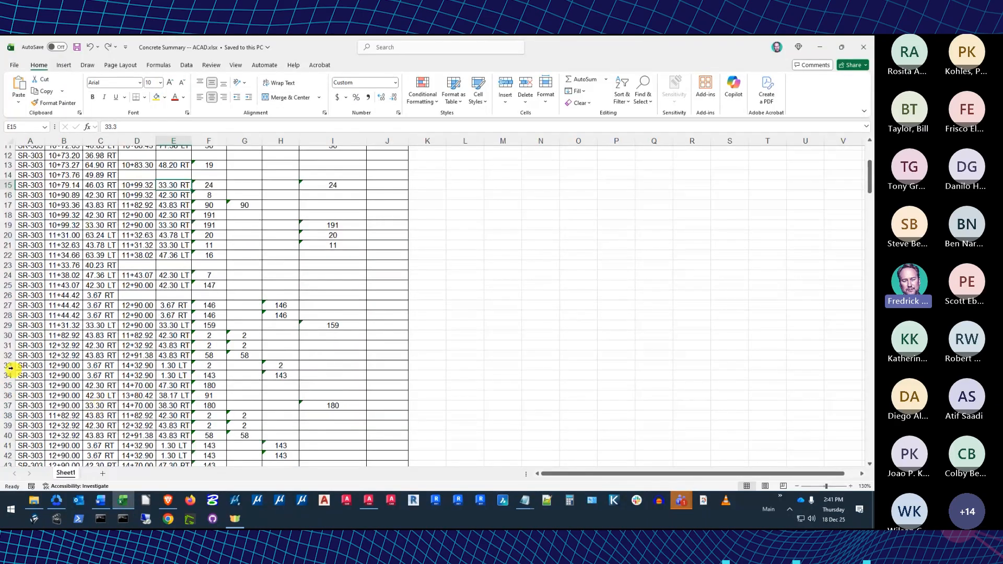
pyautogui.click(4, 335)
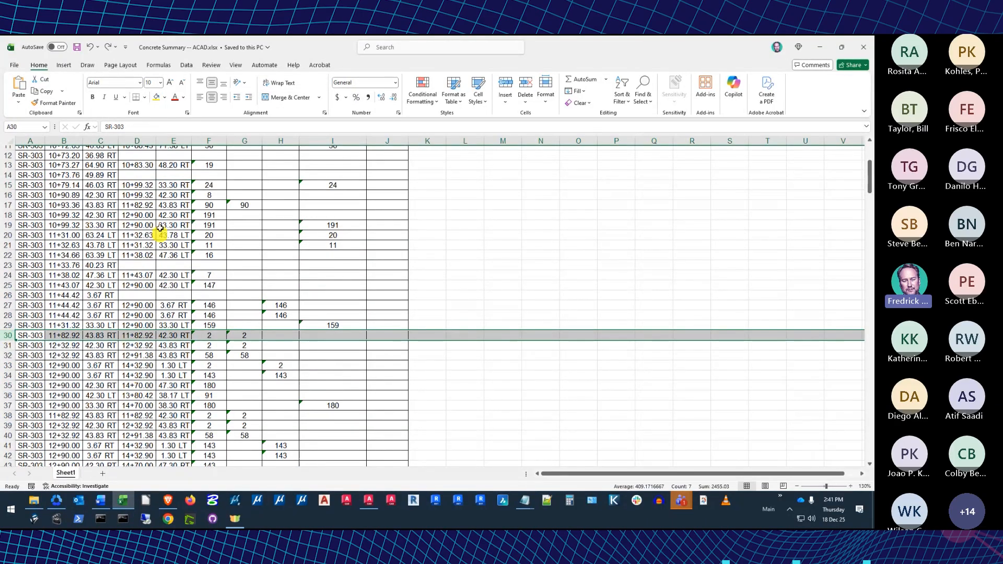
pyautogui.click(126, 66)
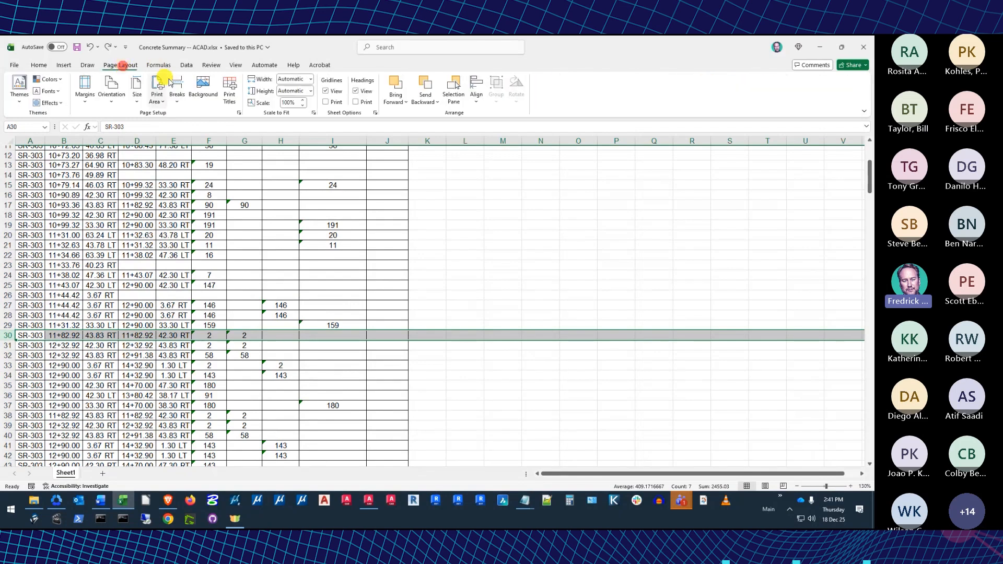
pyautogui.click(177, 90)
pyautogui.click(194, 116)
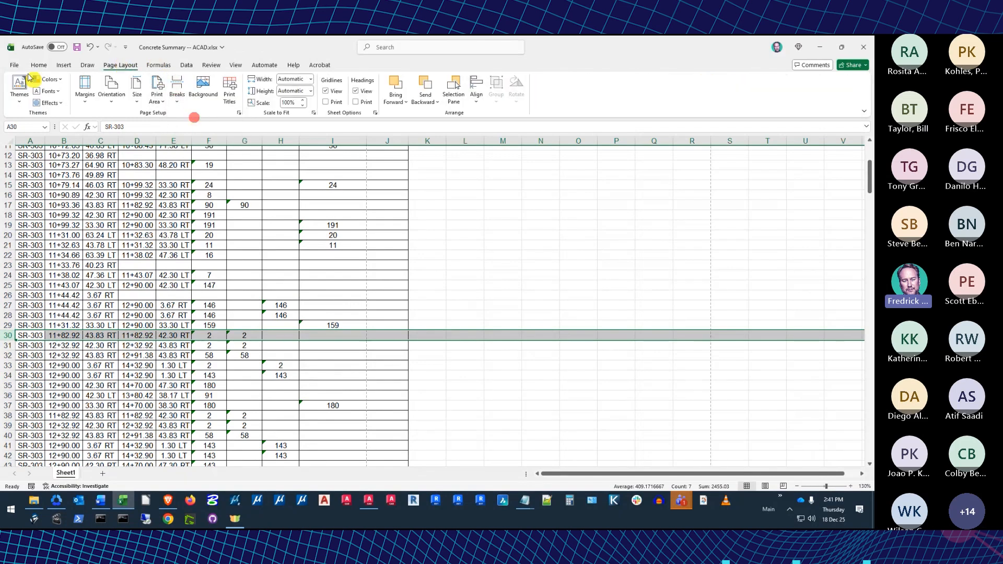
pyautogui.hotkey('ctrl', 's')
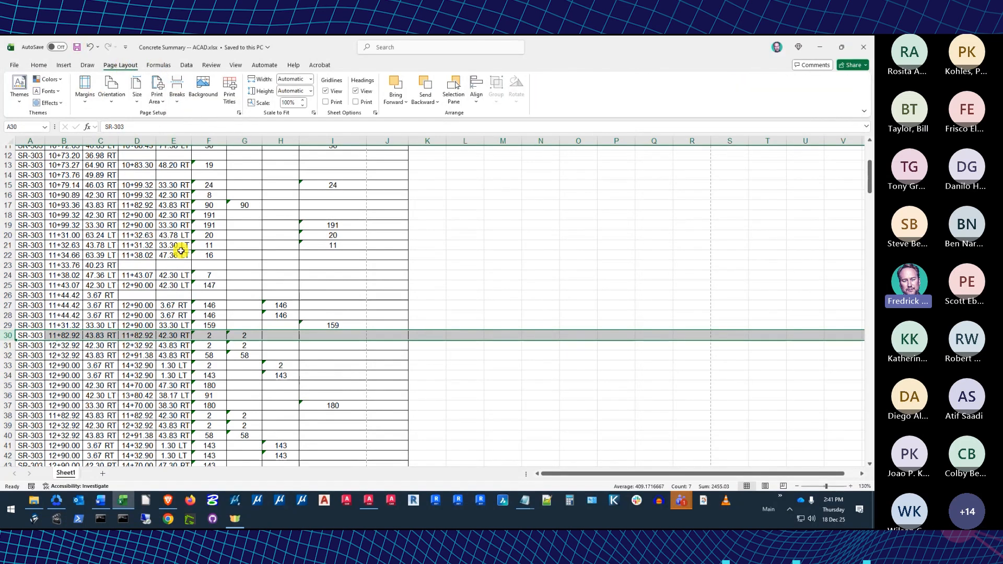
# - Switch to AutoCAD and enable manual definition of both Excel and Word paste widths in the importer's Pasting settings
pyautogui.click(369, 500)
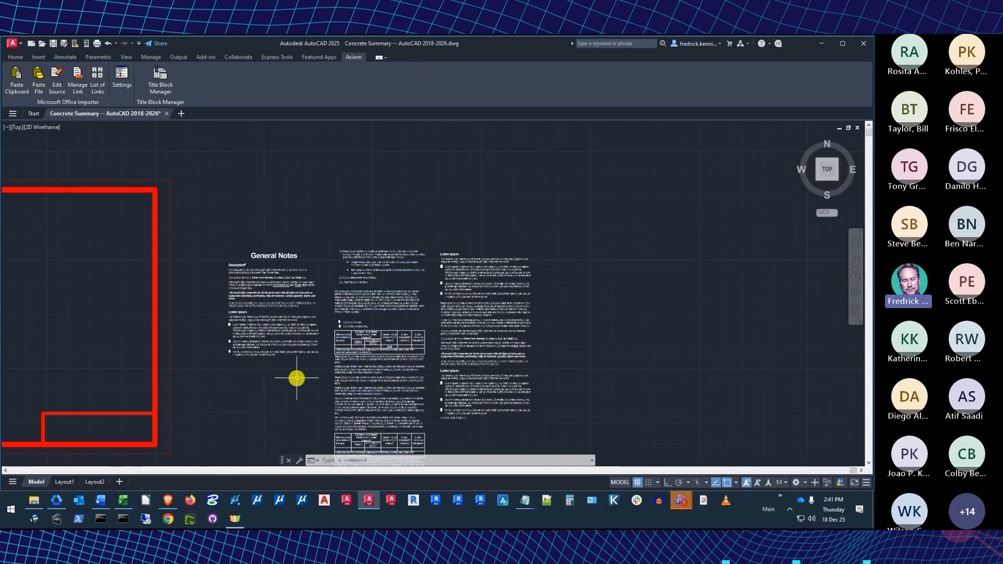
pyautogui.click(121, 78)
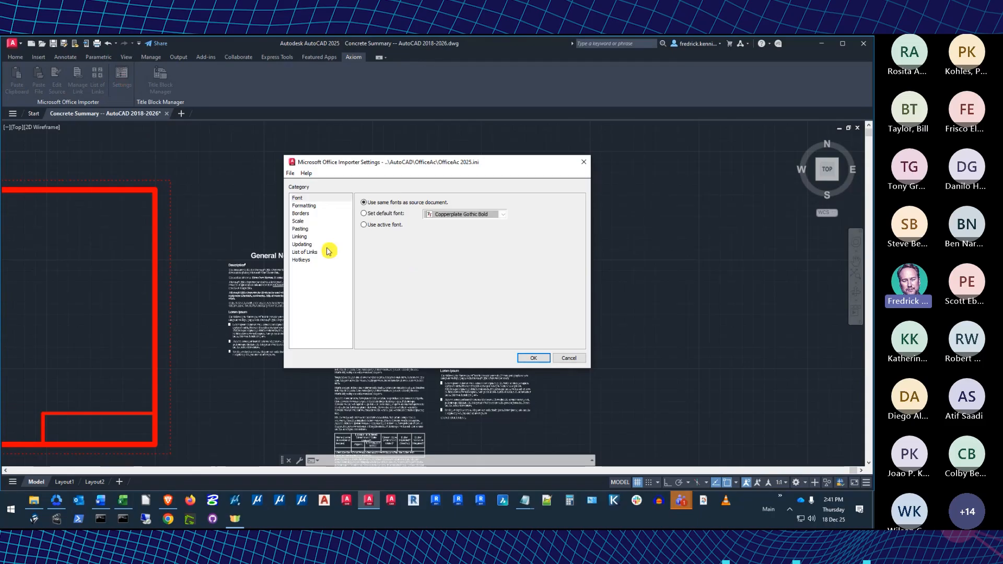
pyautogui.click(304, 231)
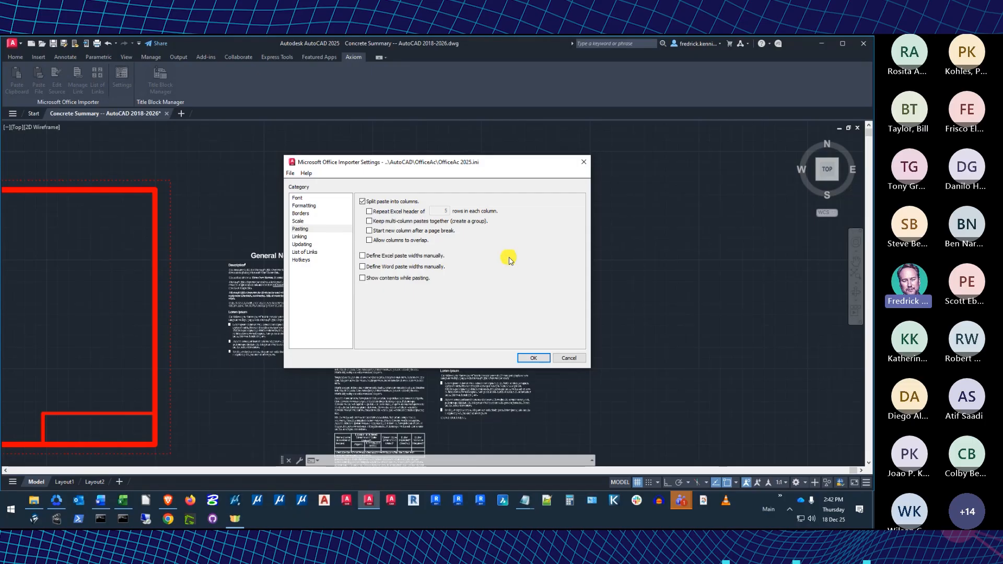
pyautogui.click(362, 256)
pyautogui.click(363, 267)
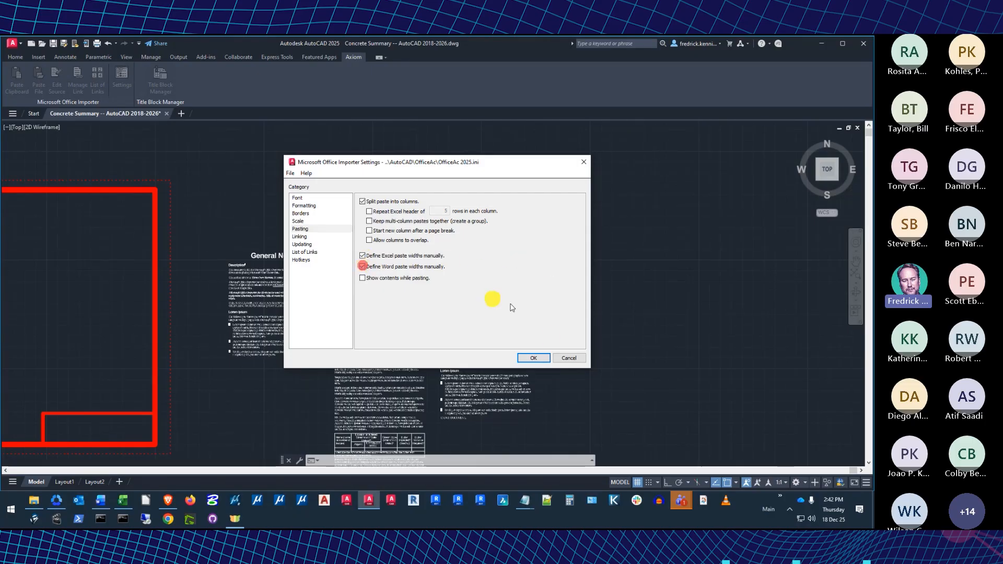
pyautogui.click(534, 358)
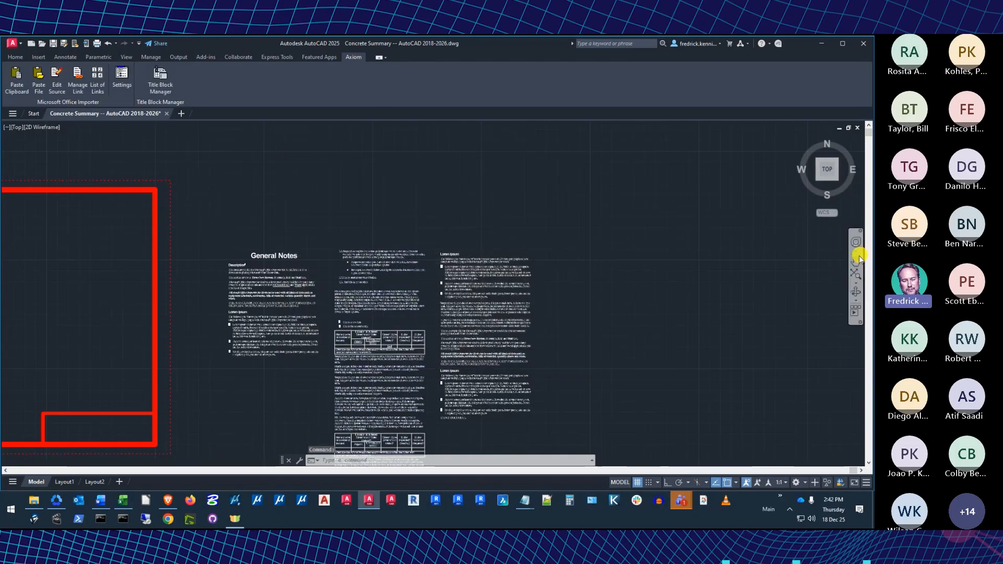
# - Move the lower, larger concrete summary table farther left of the red drawing border to clear space beside it
pyautogui.click(855, 272)
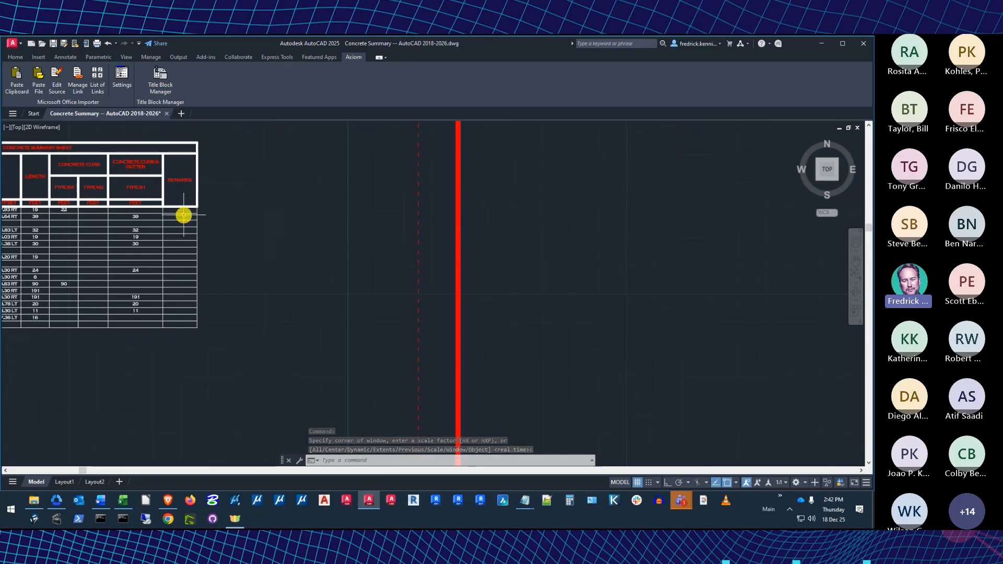
pyautogui.scroll(-3, 631, 437)
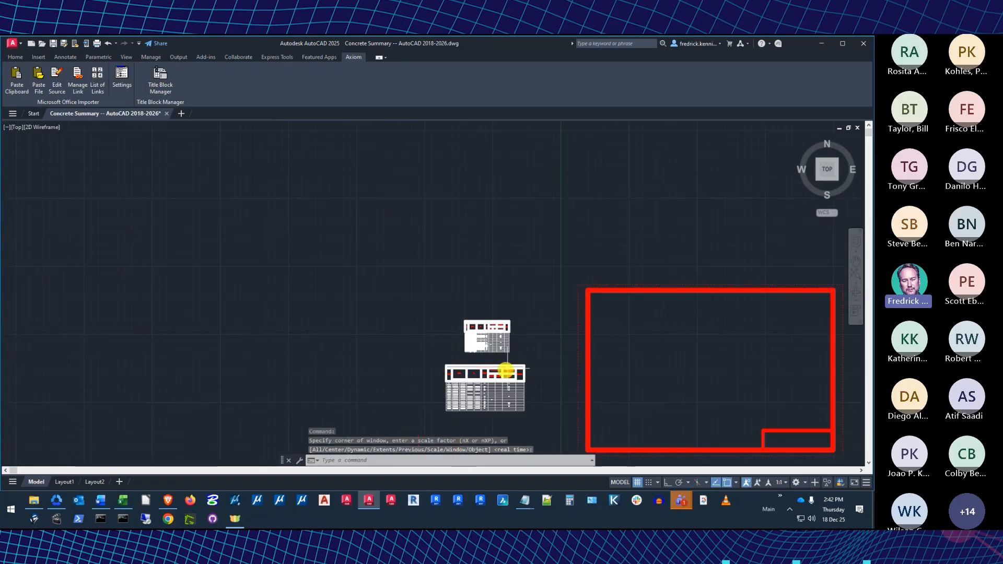
pyautogui.click(459, 375)
pyautogui.click(447, 364)
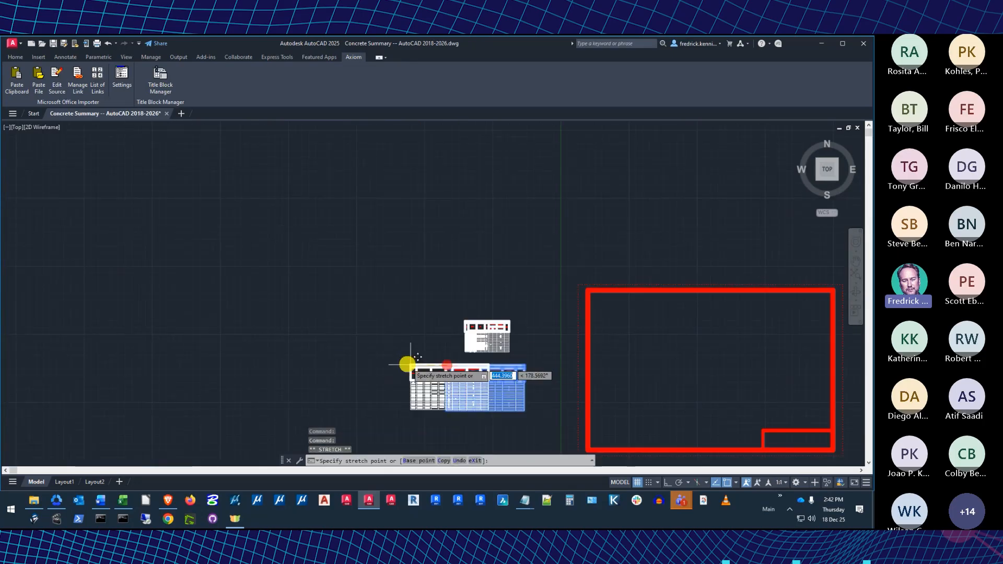
pyautogui.click(386, 366)
pyautogui.click(319, 277)
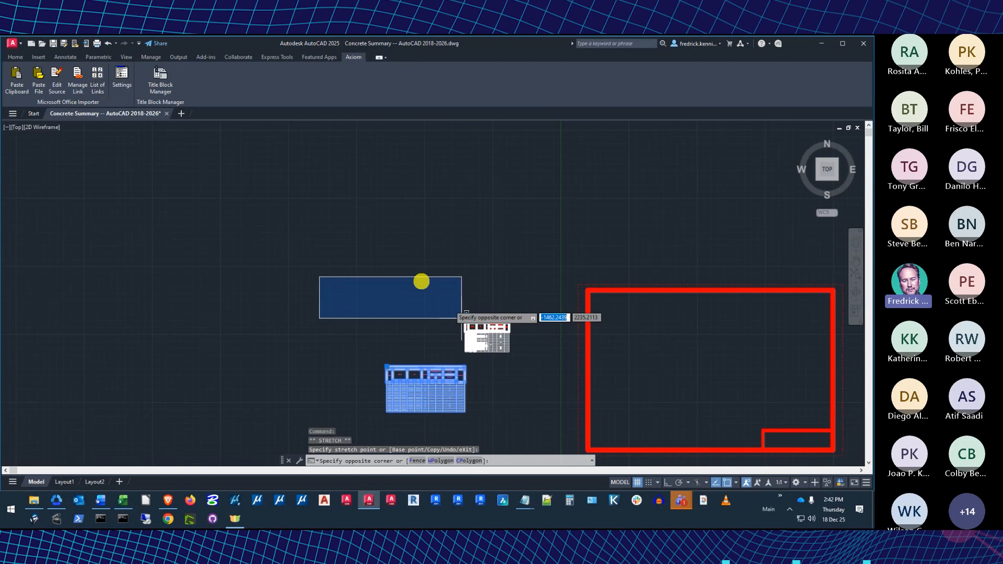
pyautogui.rightClick(387, 252)
pyautogui.press('Escape')
pyautogui.press('Escape')
pyautogui.press('Escape')
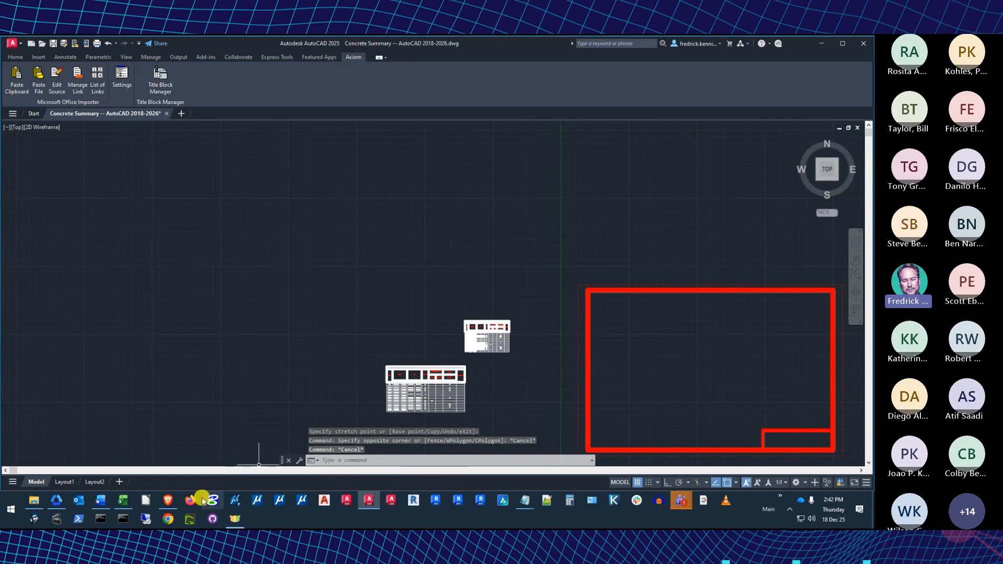
# - Copy cells A1:J21 of the concrete summary sheet in Excel and switch back to AutoCAD
pyautogui.click(123, 501)
pyautogui.moveTo(116, 159); pyautogui.dragTo(231, 397)
pyautogui.rightClick(207, 178)
pyautogui.click(263, 215)
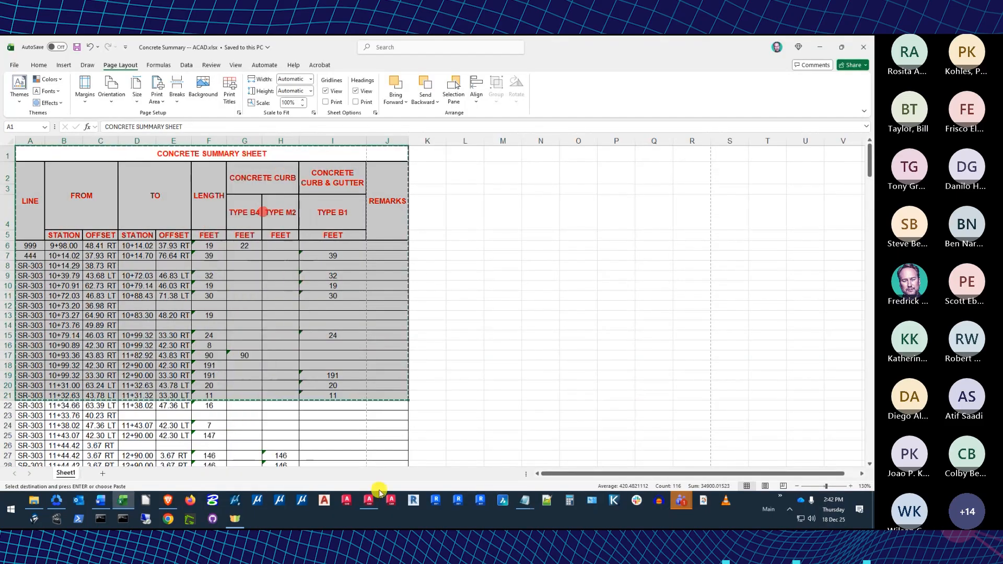
pyautogui.click(369, 500)
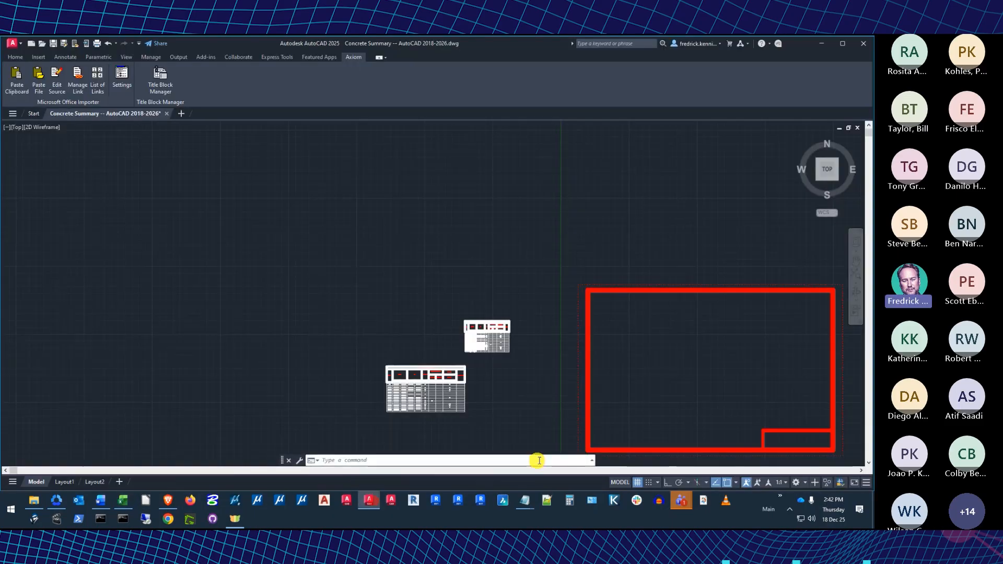
# - Paste the copied Excel range at 12 Points without column splitting, defining its width manually between the lower table and the red border
pyautogui.click(861, 470)
pyautogui.click(862, 470)
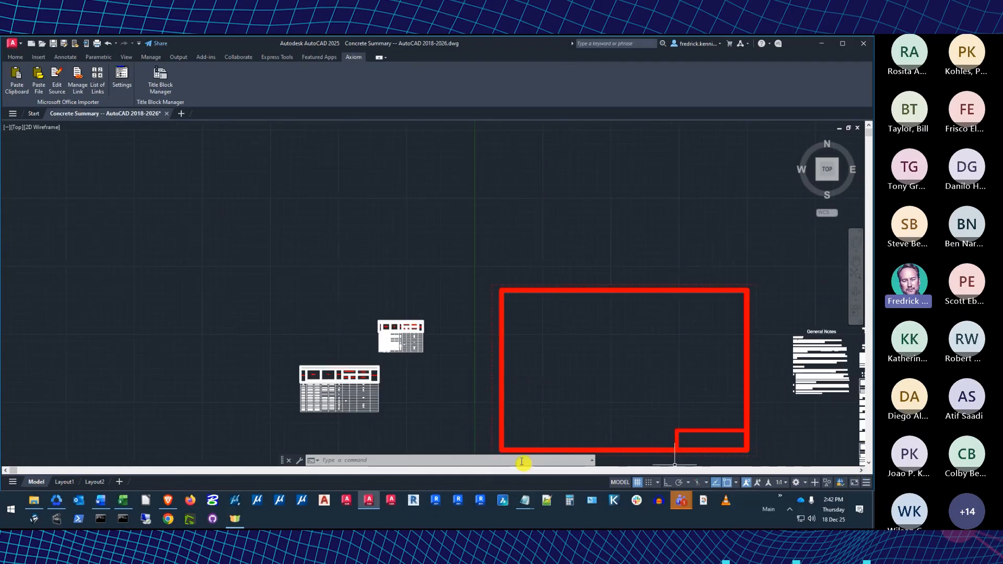
pyautogui.scroll(5, 472, 439)
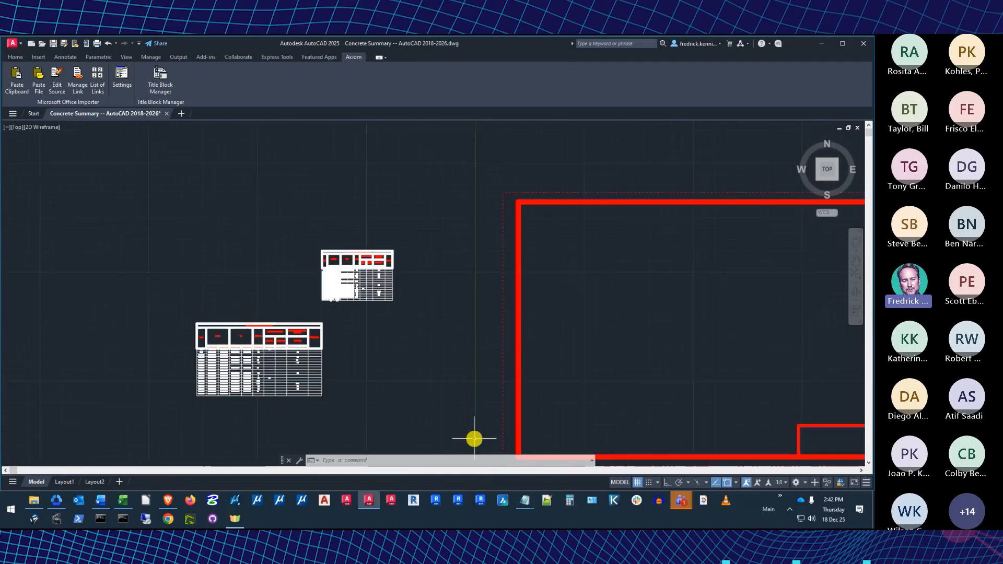
pyautogui.click(17, 77)
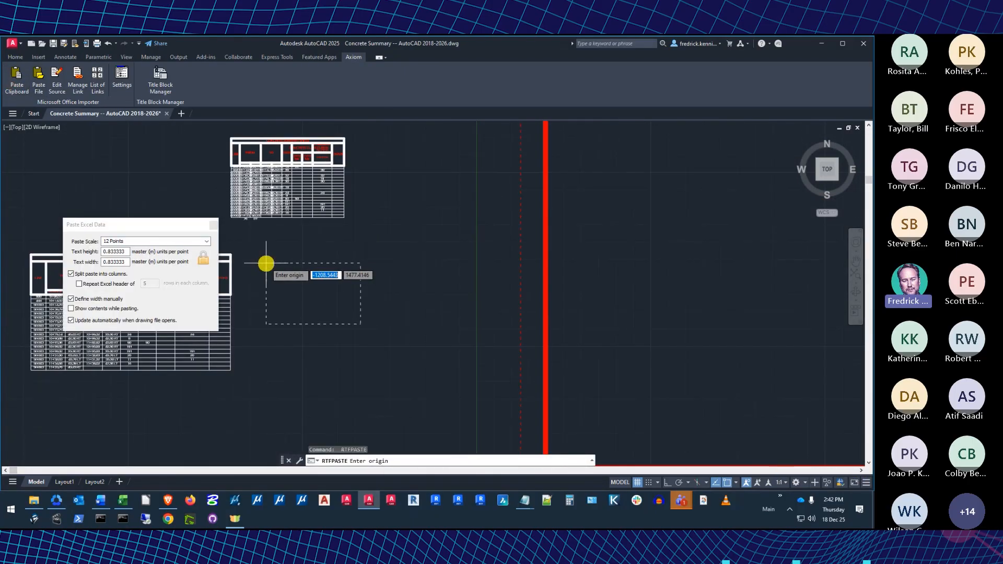
pyautogui.click(110, 274)
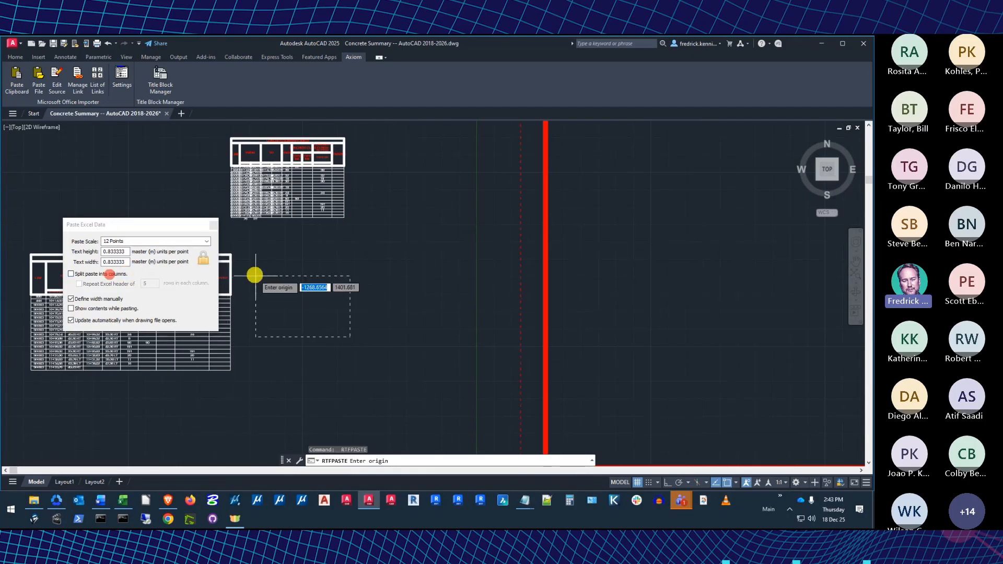
pyautogui.click(243, 256)
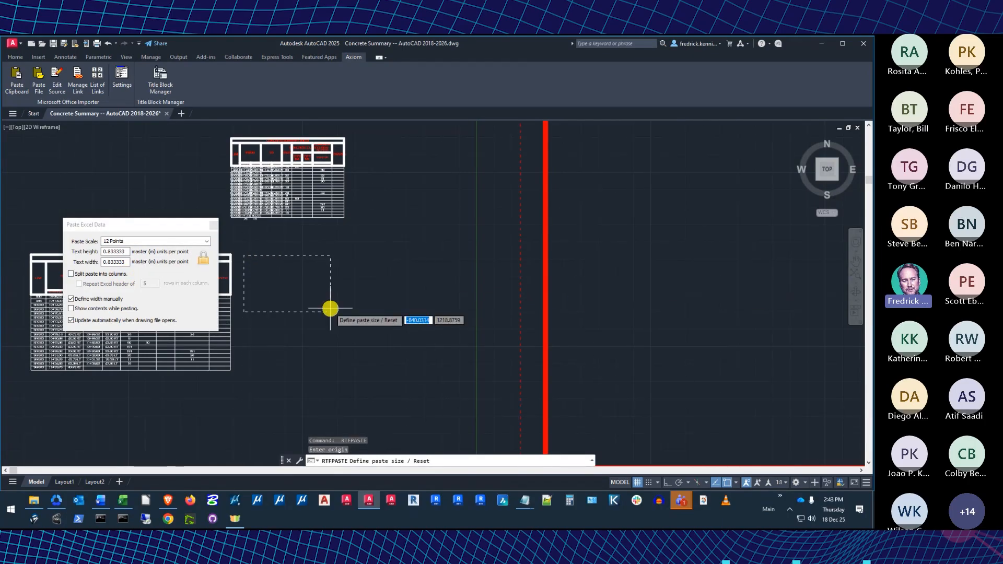
pyautogui.click(519, 291)
pyautogui.click(519, 291)
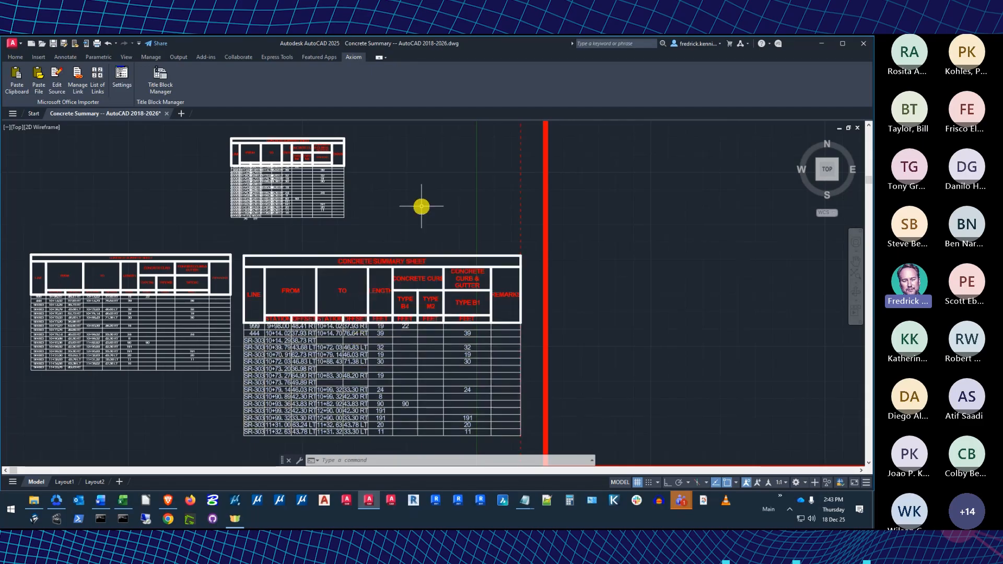
pyautogui.scroll(5, 241, 143)
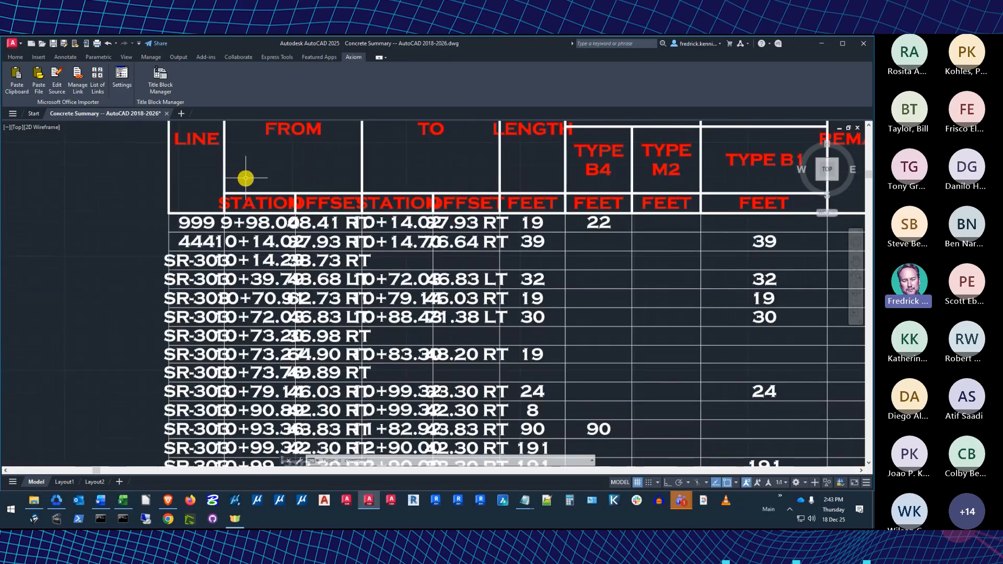
pyautogui.scroll(-5, 245, 181)
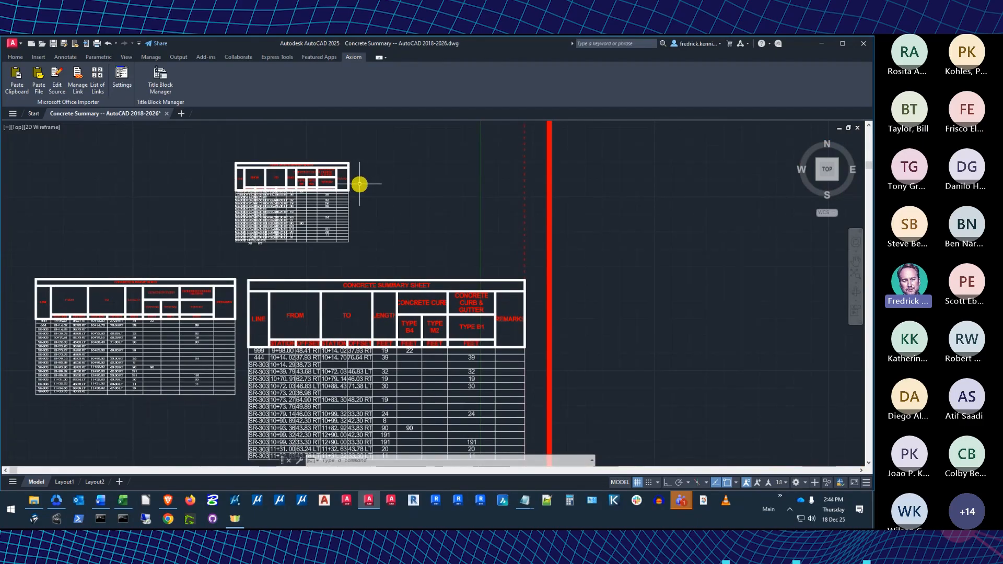
# - Turn off linking to the source document in the Microsoft Office Importer settings
pyautogui.click(119, 75)
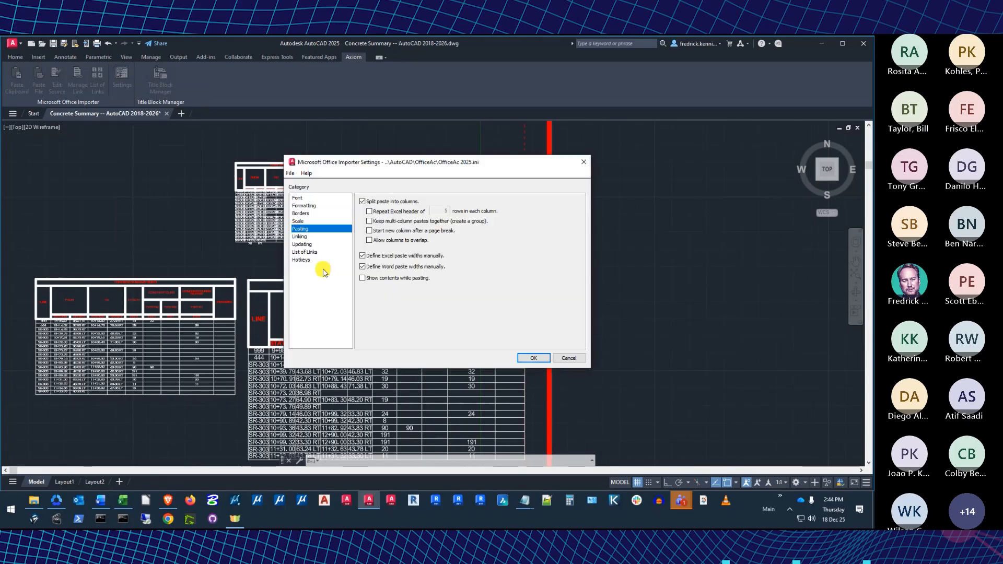
pyautogui.click(305, 237)
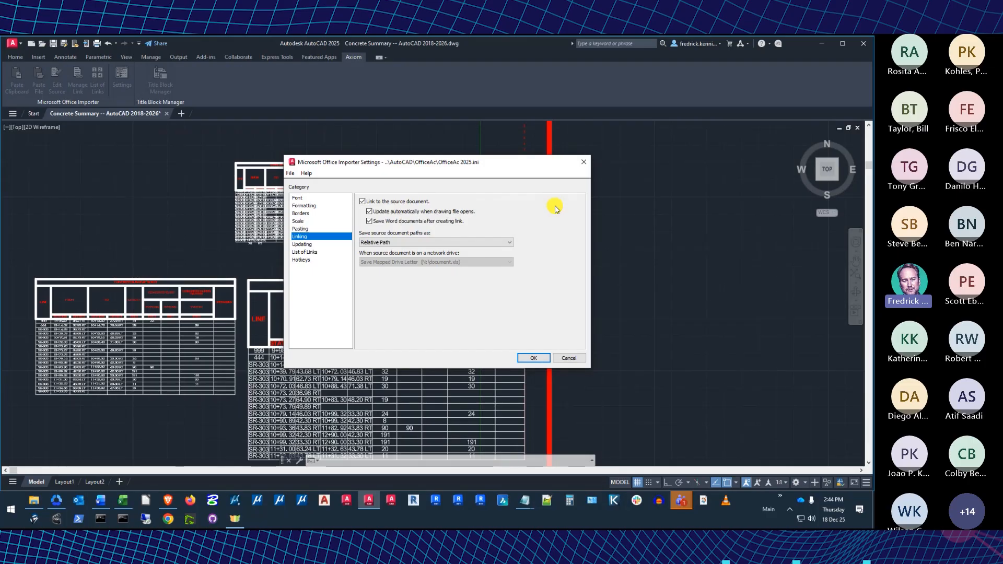
pyautogui.click(383, 202)
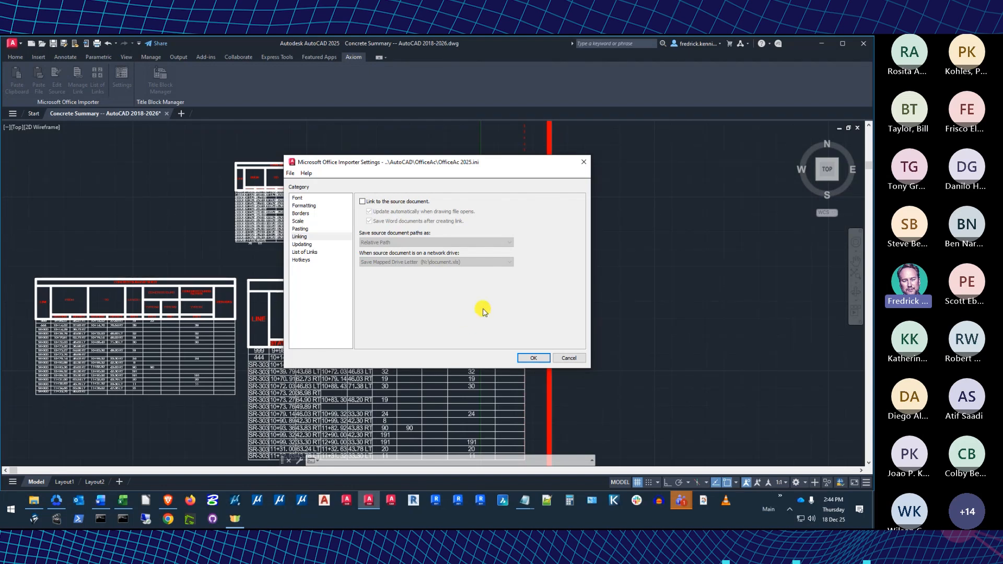
# - Load the importer settings from the file OfficeAc 2025.ini
pyautogui.click(290, 173)
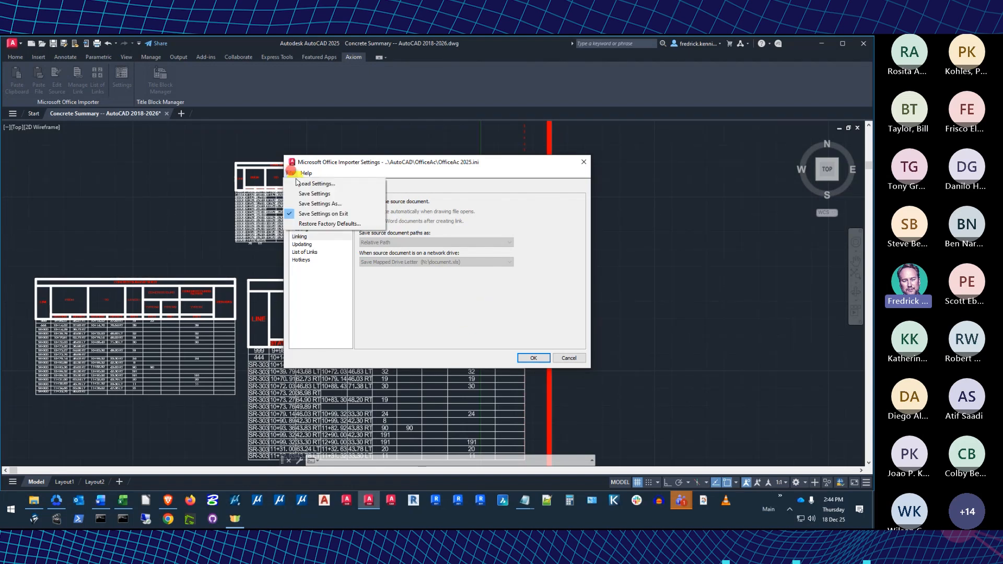
pyautogui.click(308, 185)
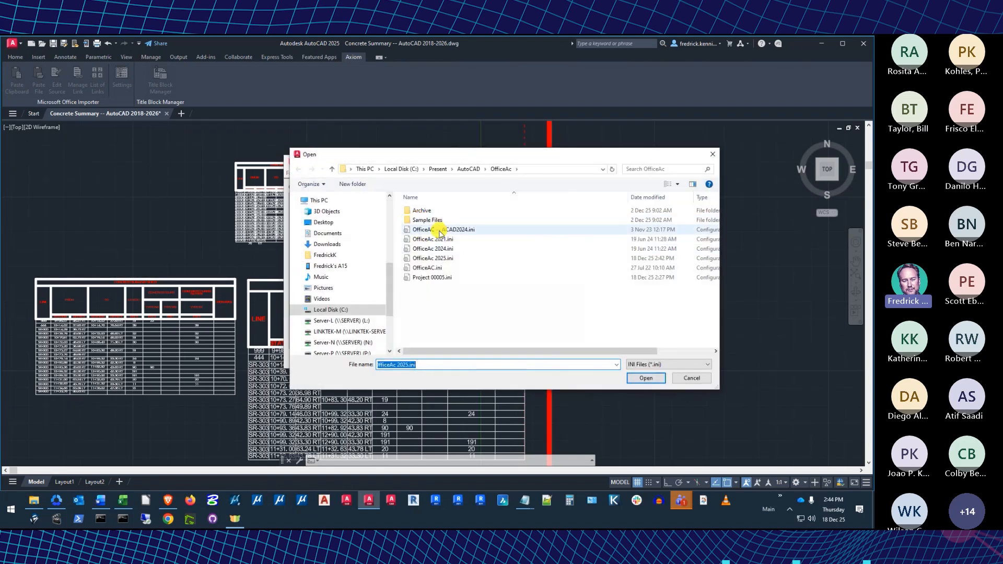
pyautogui.doubleClick(440, 259)
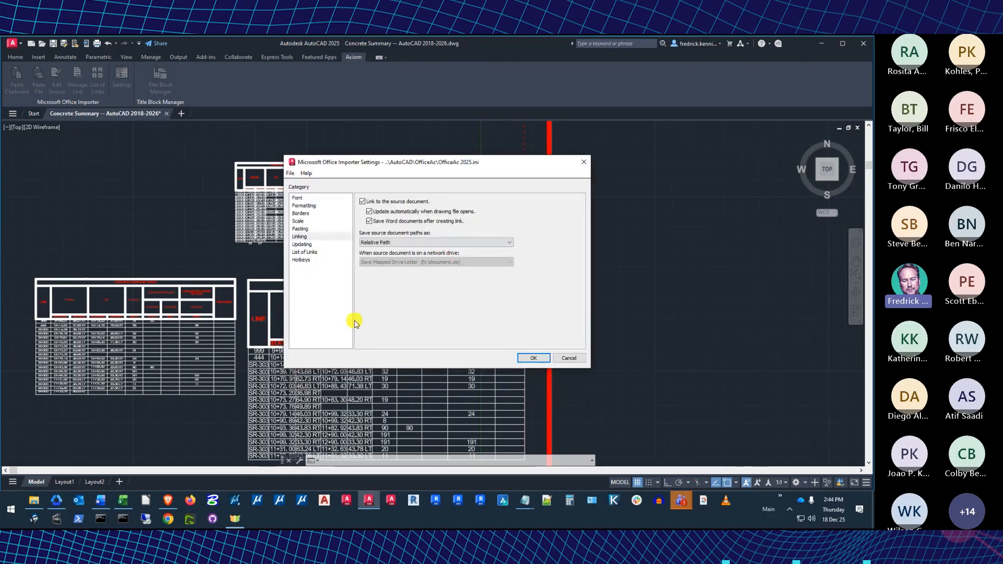
# - Try the ask-before-updating option for opening drawing files, and set the importer to not update any automatic pastes
pyautogui.click(303, 244)
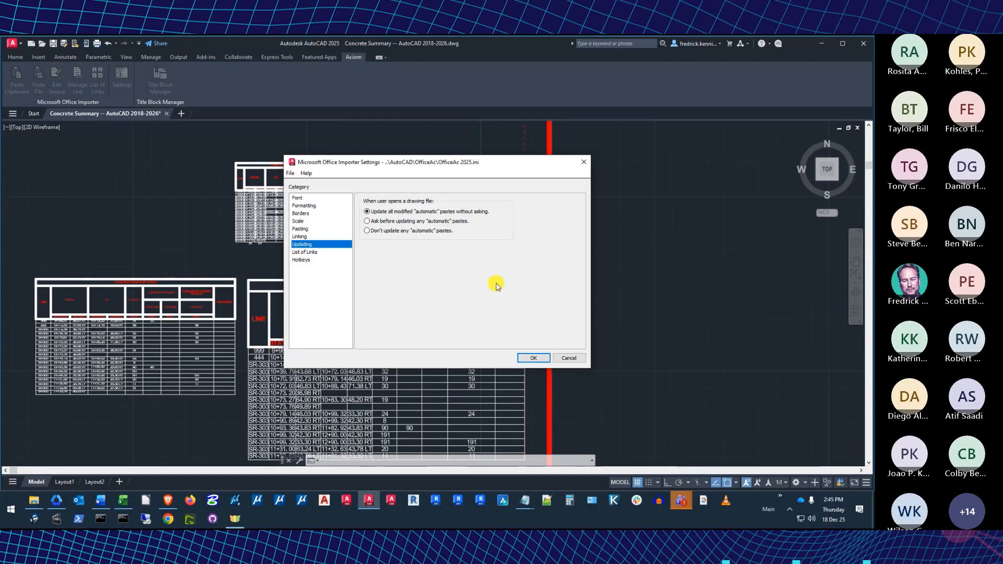
pyautogui.click(367, 221)
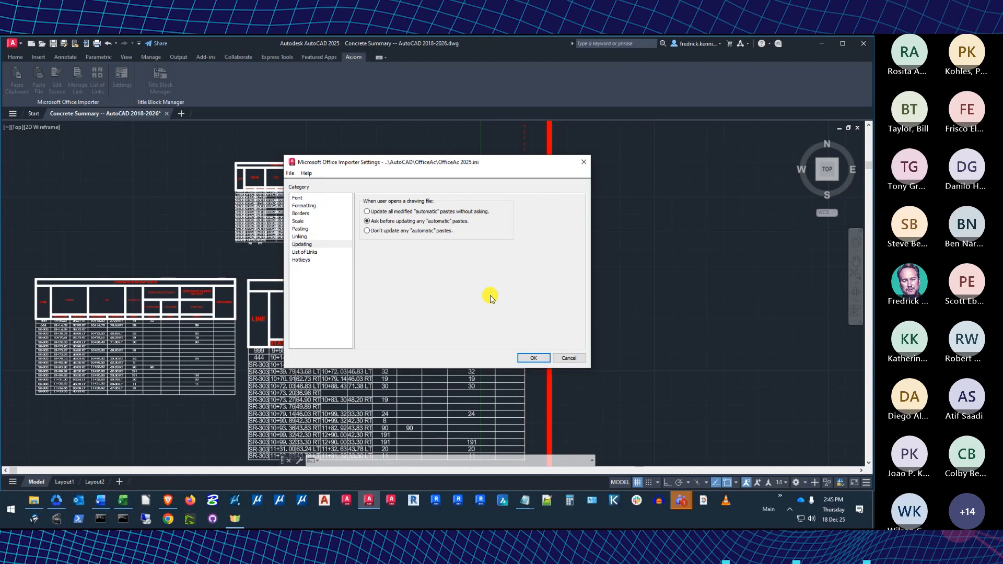
pyautogui.click(408, 232)
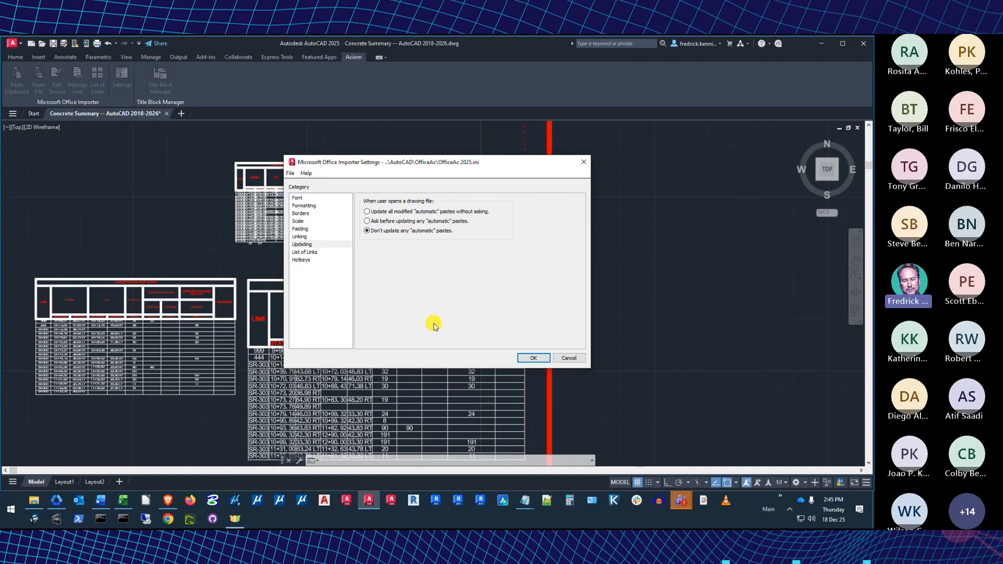
# - Set the importer to update all modified automatic pastes without asking, and try automatically displaying the list of links box on startup
pyautogui.click(383, 211)
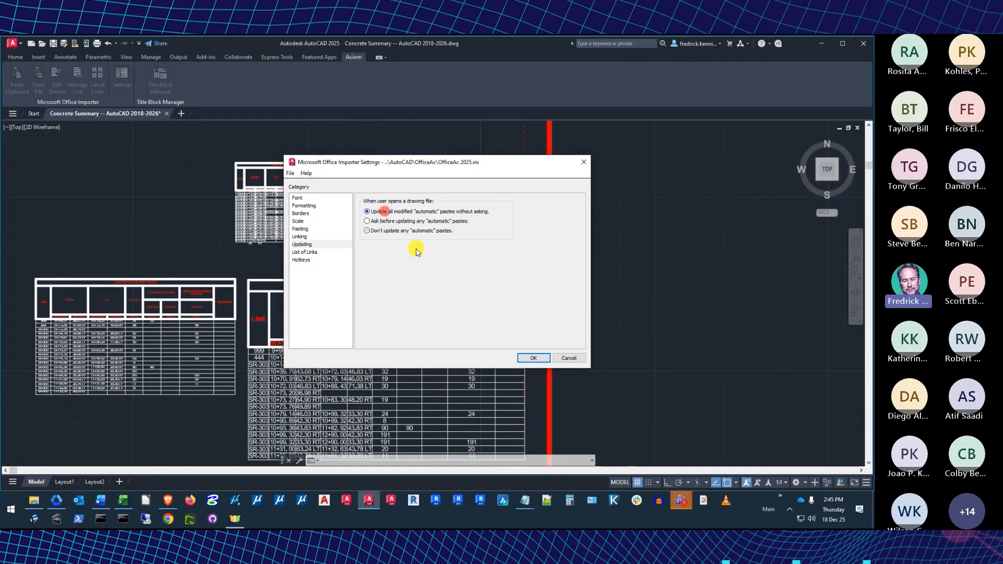
pyautogui.click(307, 252)
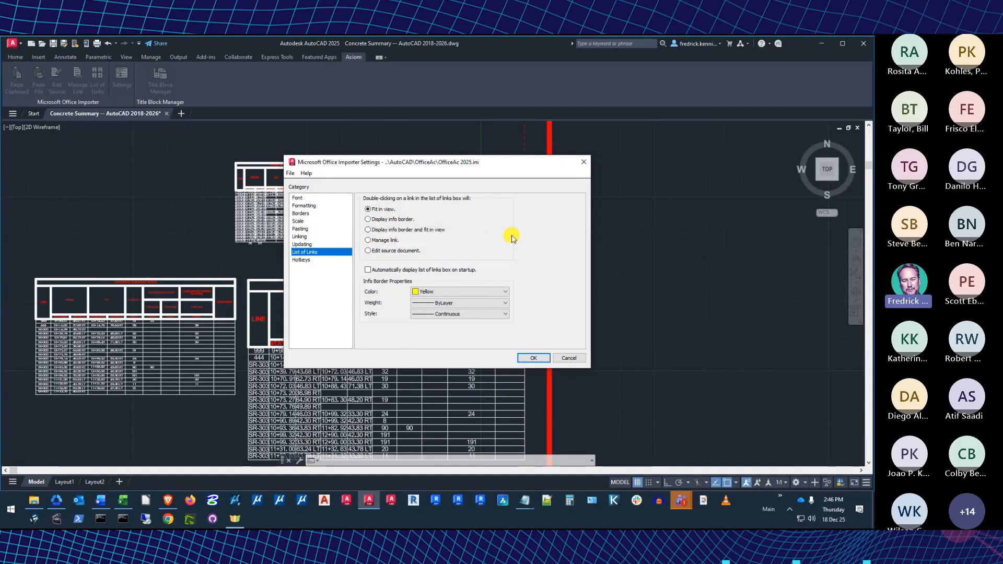
pyautogui.click(368, 271)
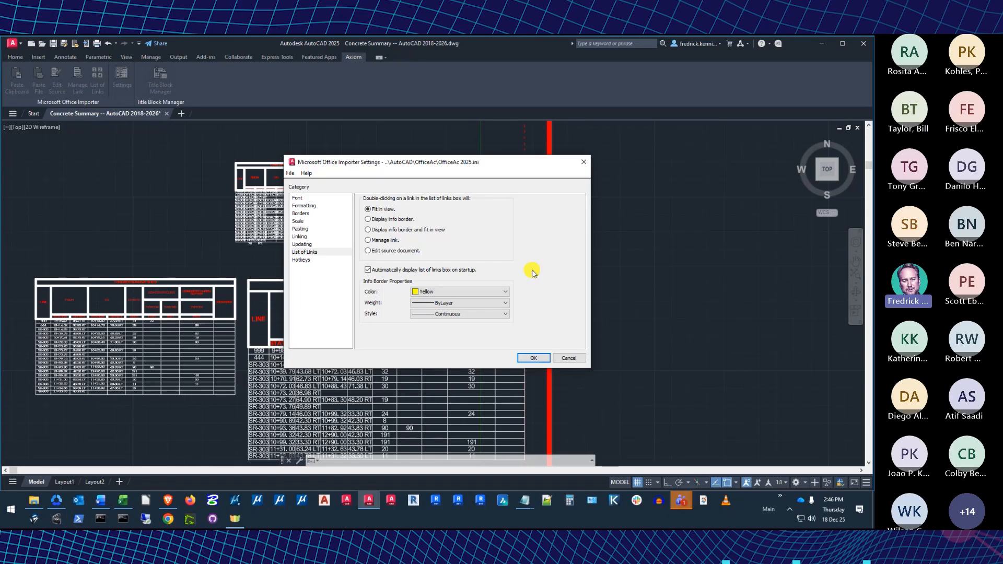
pyautogui.click(368, 269)
# - Try enabling importer hotkeys with Shift + P assigned to the Paste Clipboard command, then discard the settings changes
pyautogui.click(300, 260)
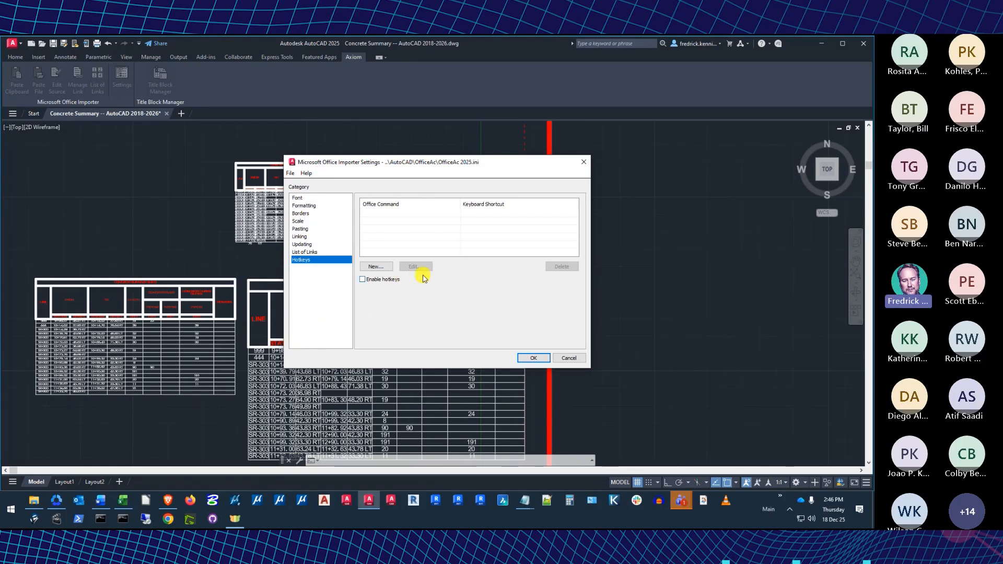
pyautogui.click(363, 280)
pyautogui.click(373, 267)
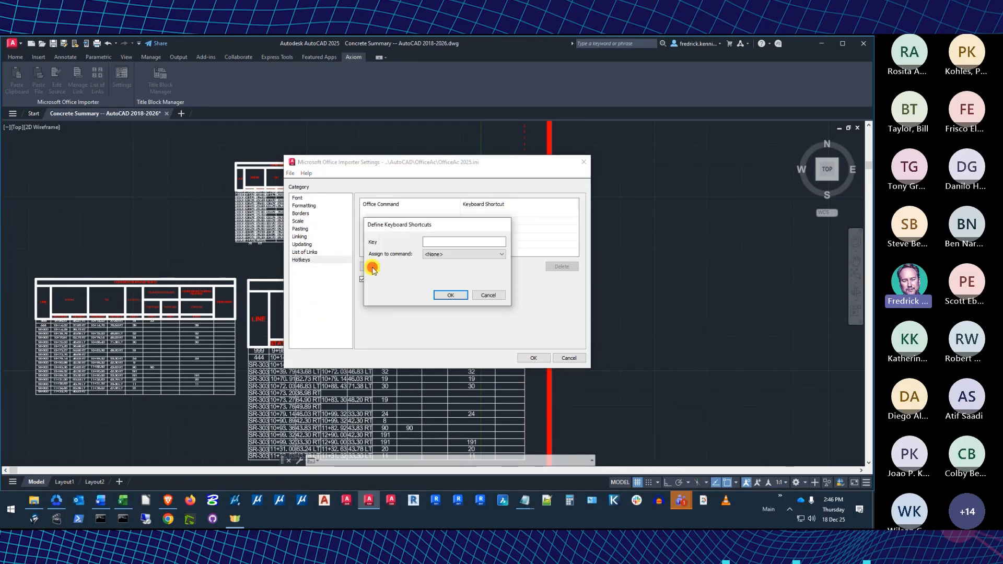
pyautogui.click(450, 255)
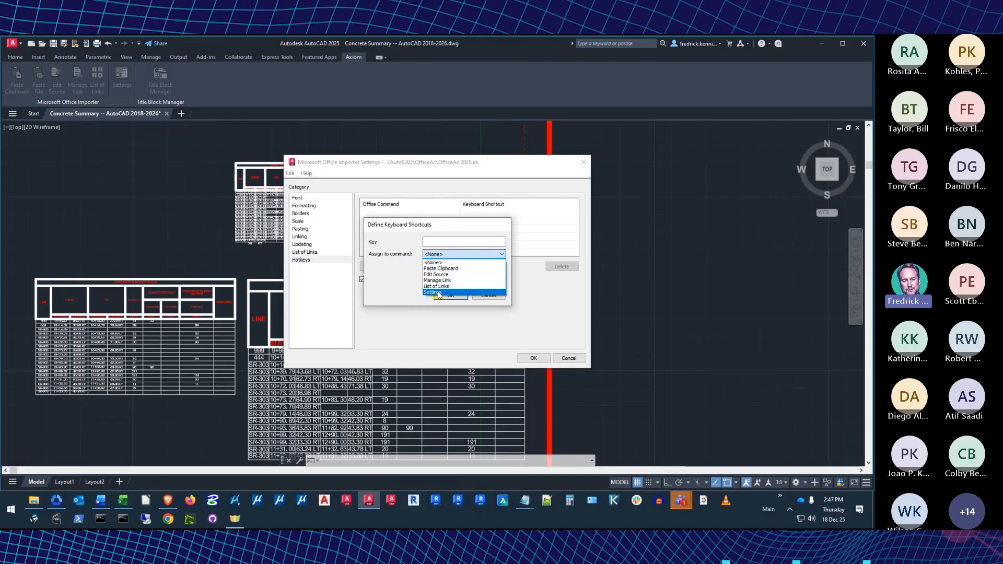
pyautogui.click(378, 287)
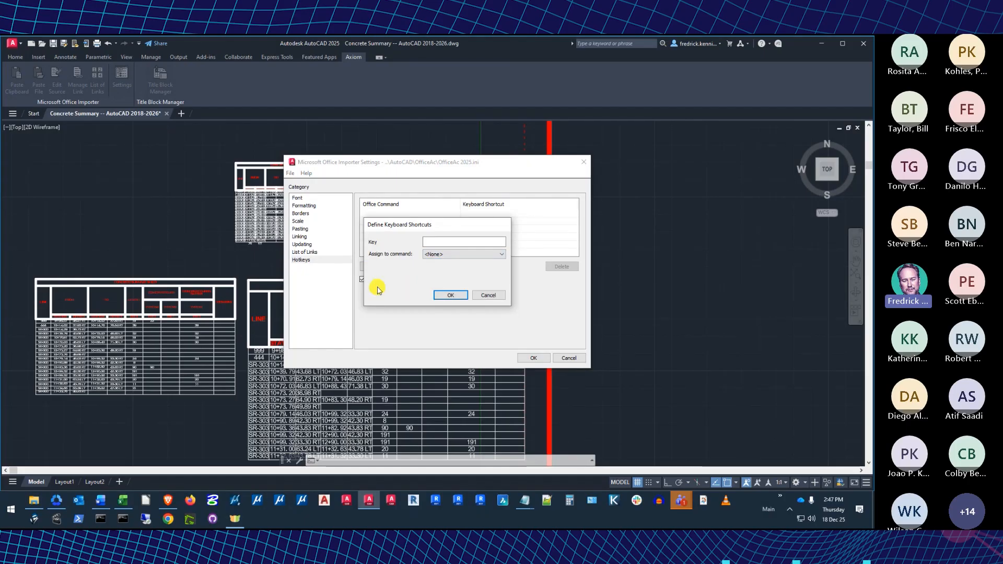
pyautogui.click(456, 255)
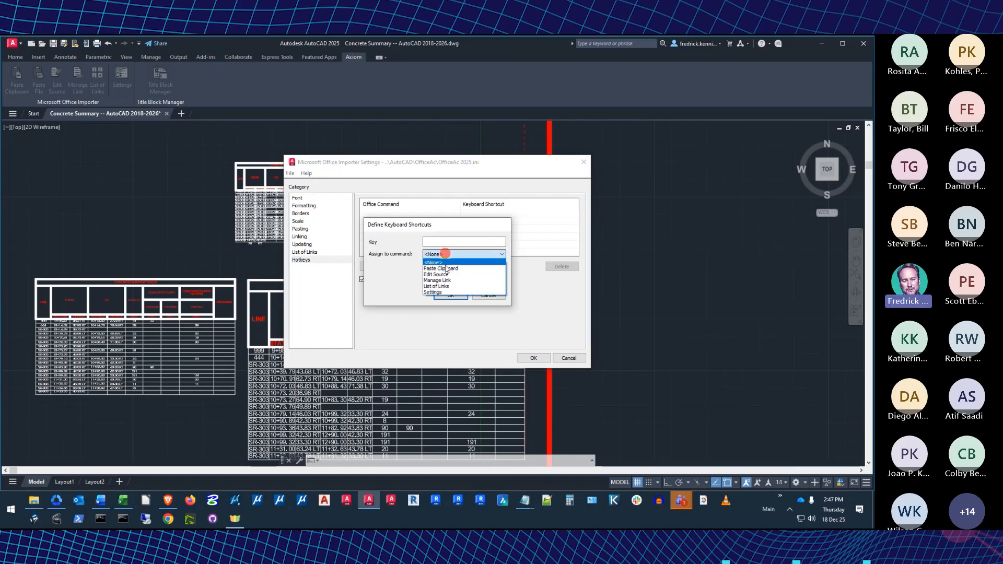
pyautogui.click(444, 267)
pyautogui.click(445, 242)
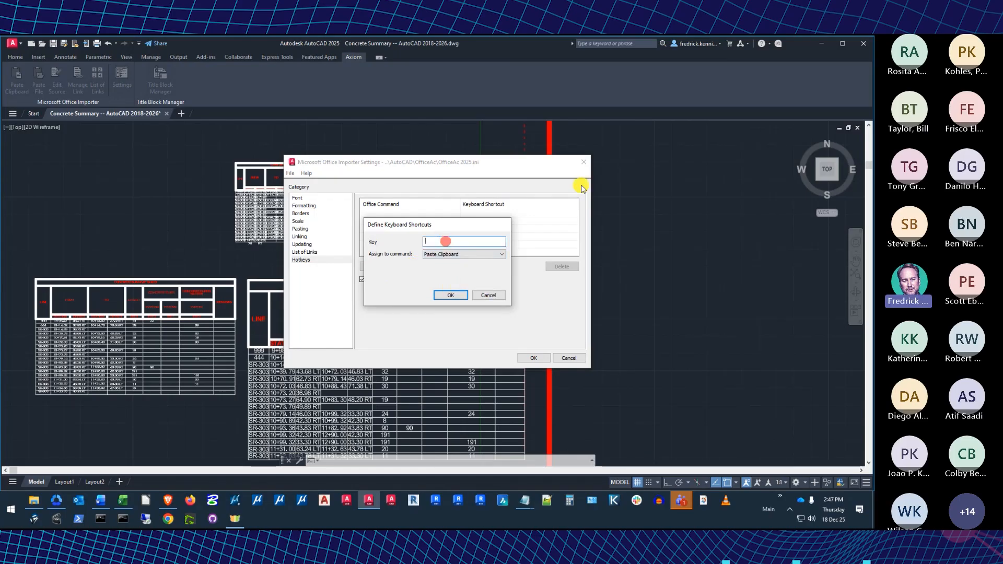
pyautogui.hotkey('shift', 'p')
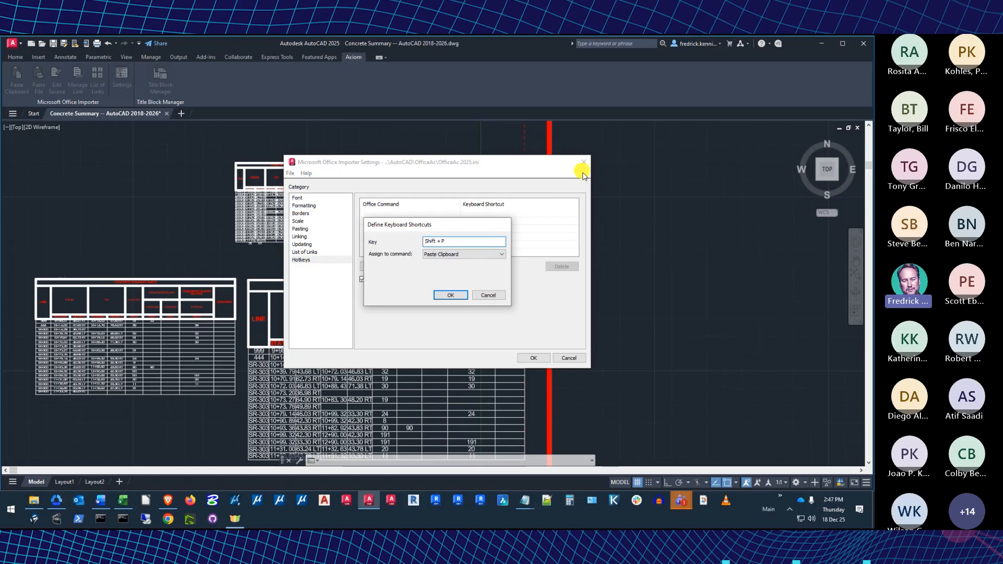
pyautogui.click(449, 296)
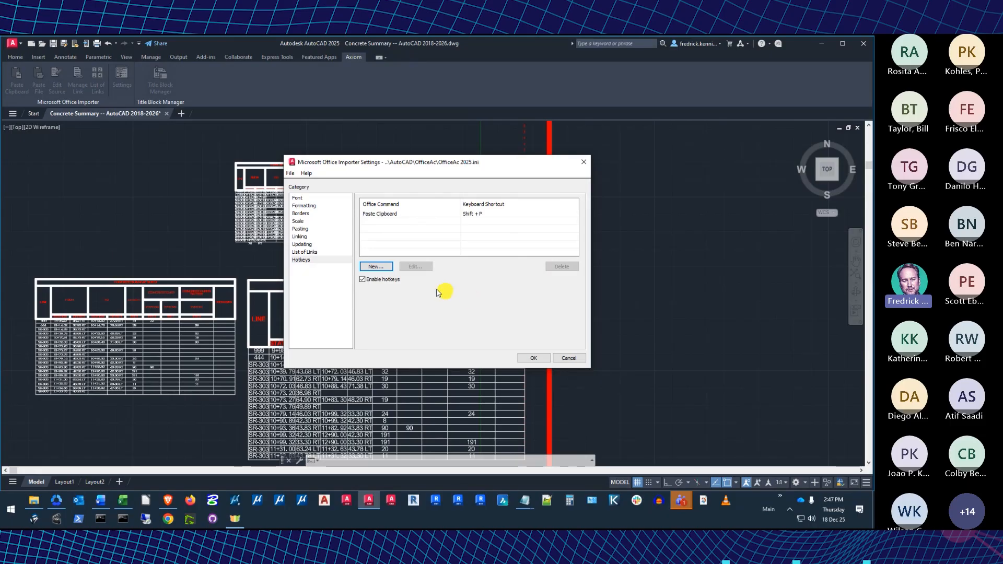
pyautogui.click(568, 358)
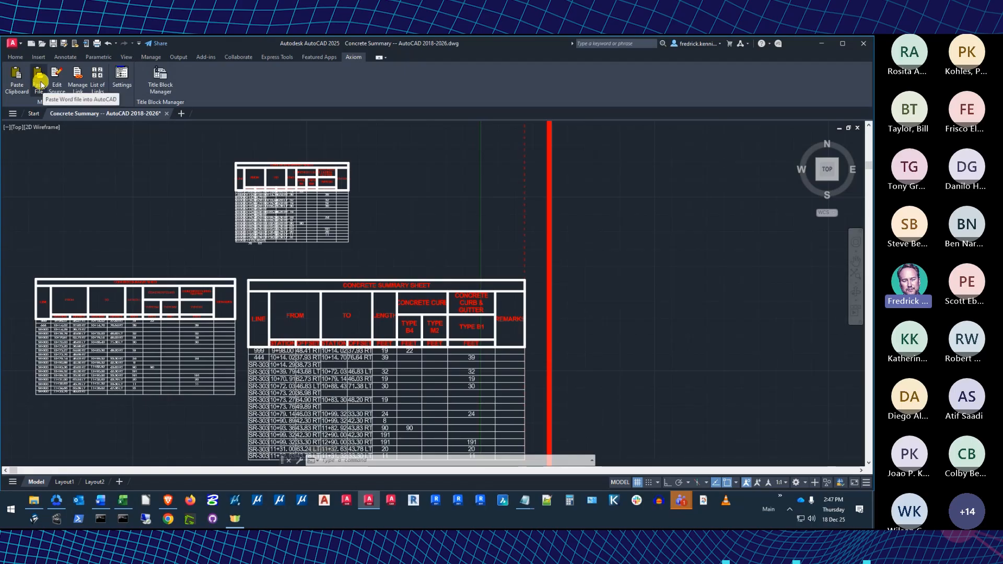
# - Paste the Word file General Notes - ACAD.docx at 12 Points, split into columns of manually defined width, beside the existing notes
pyautogui.scroll(-6, 187, 212)
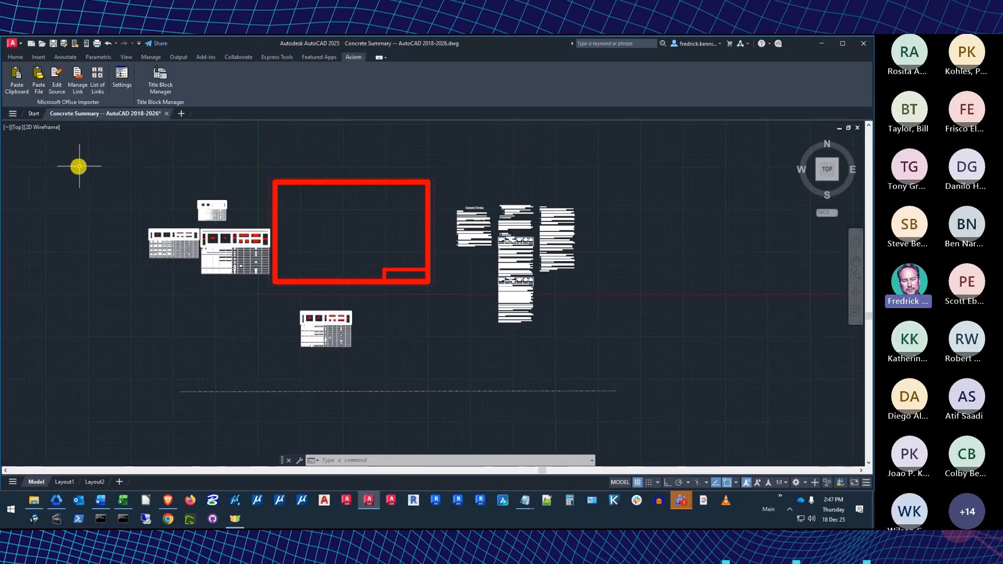
pyautogui.click(38, 77)
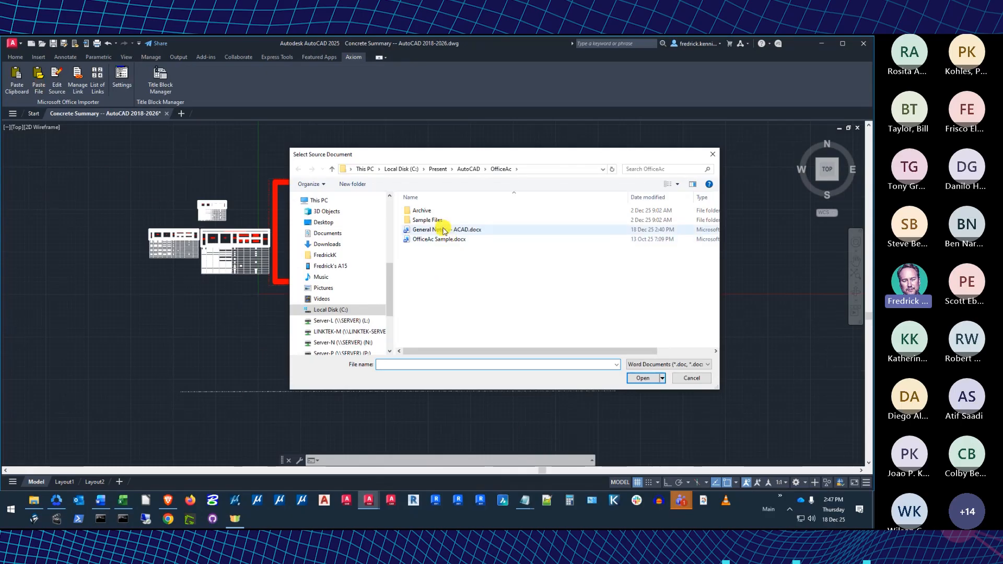
pyautogui.click(443, 230)
pyautogui.click(643, 378)
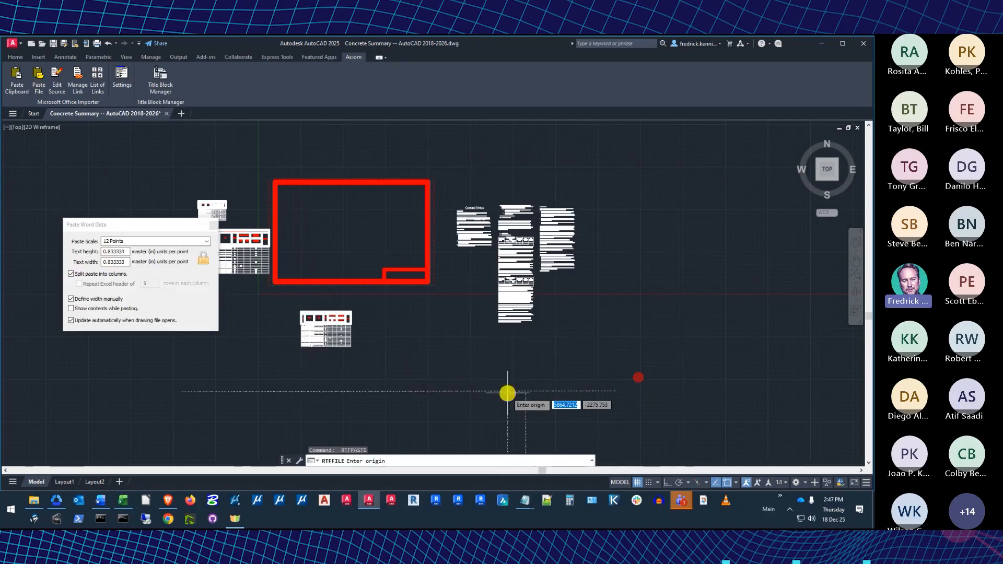
pyautogui.click(71, 274)
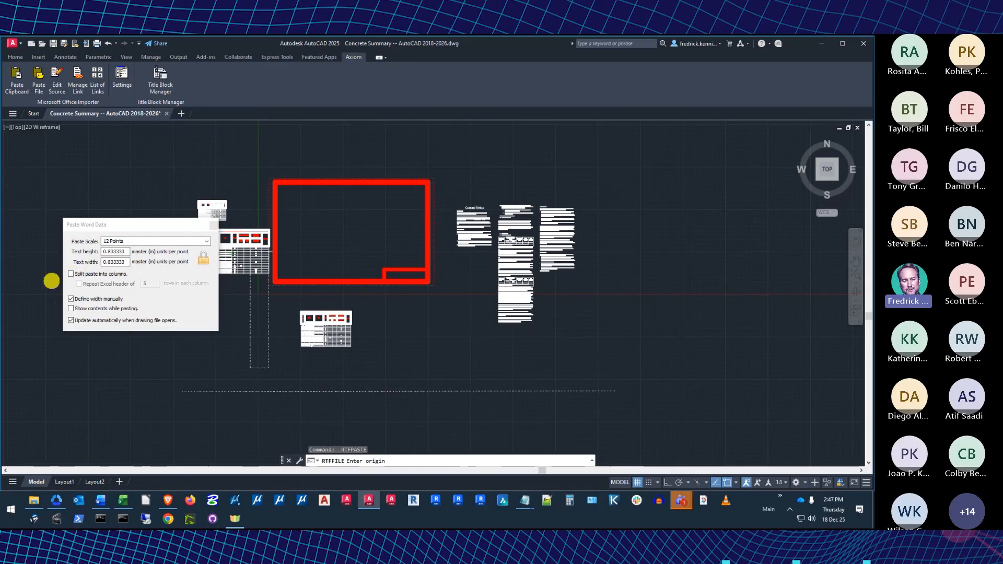
pyautogui.click(71, 274)
pyautogui.click(620, 202)
pyautogui.click(669, 228)
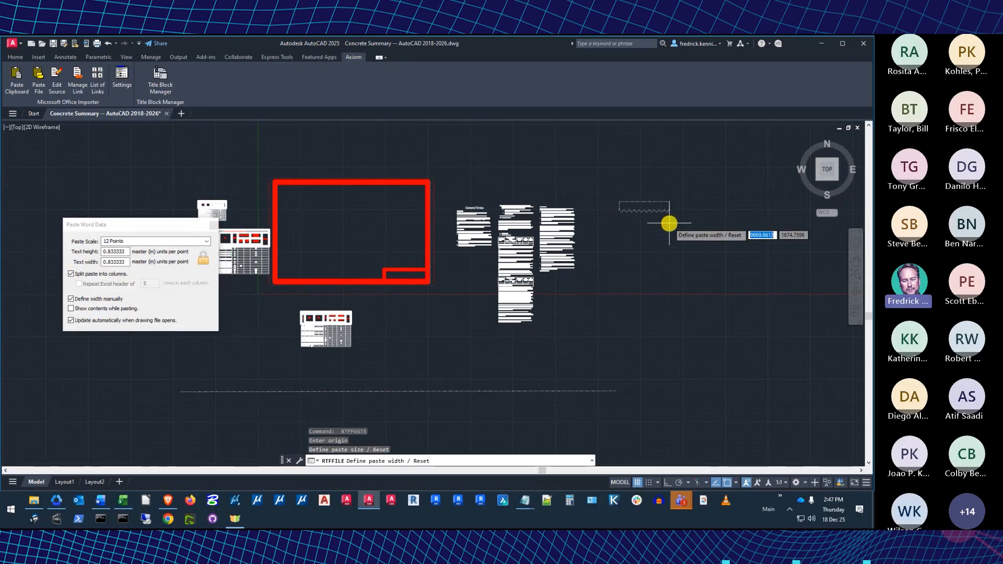
pyautogui.click(670, 223)
pyautogui.click(699, 262)
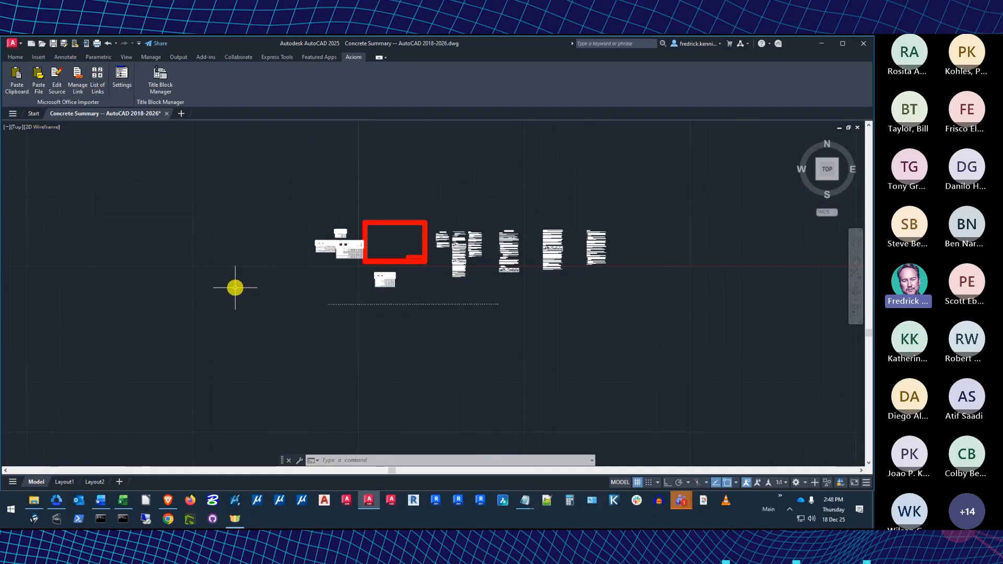
# - Open the importer's User's Guide from its settings and find the Quick Start chapter in the table of contents
pyautogui.click(124, 76)
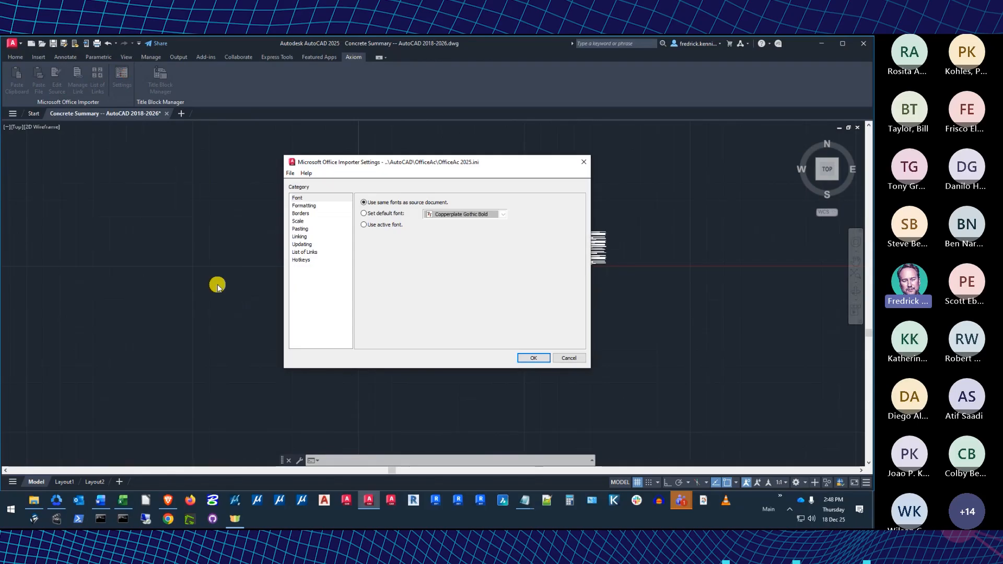
pyautogui.click(568, 359)
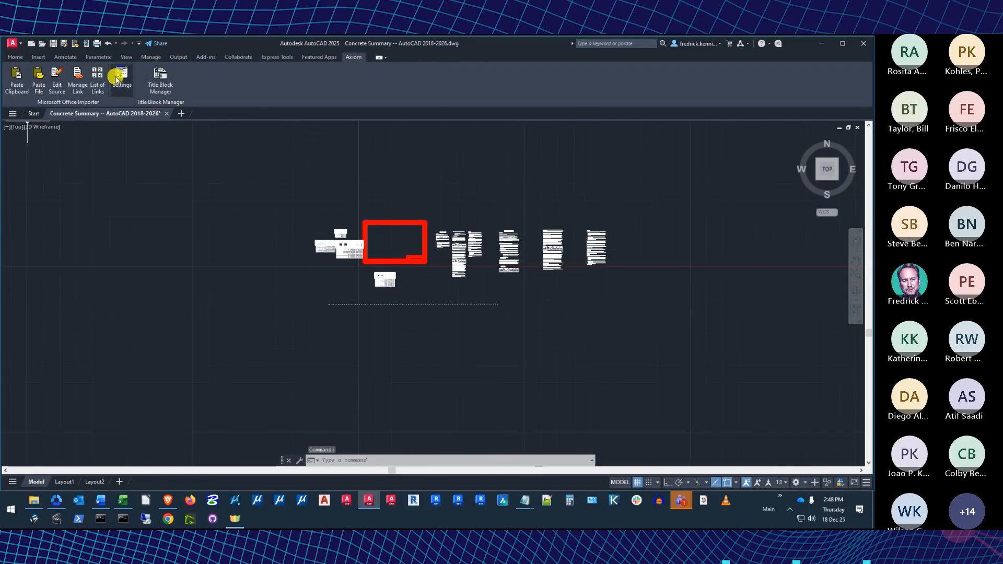
pyautogui.click(118, 78)
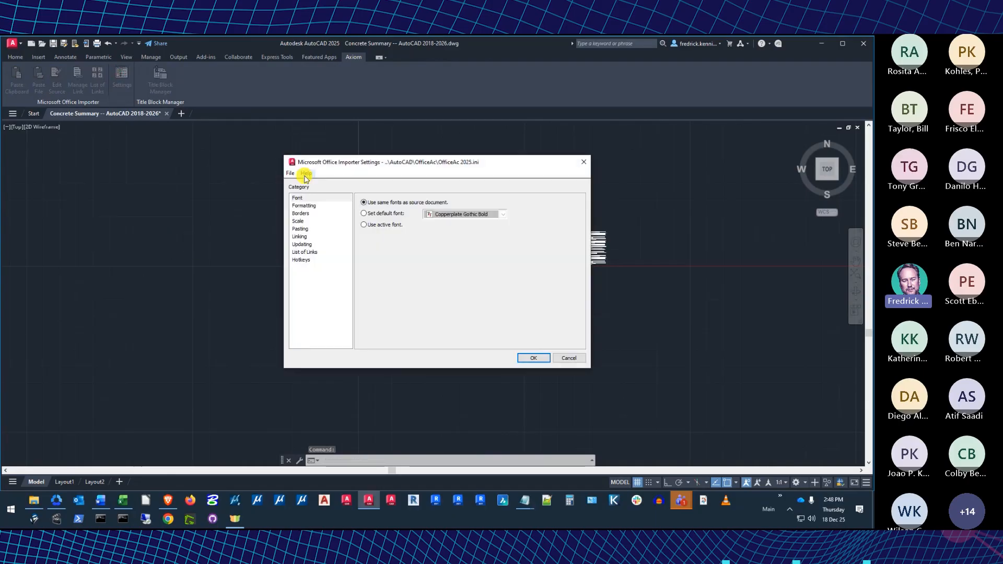
pyautogui.click(306, 173)
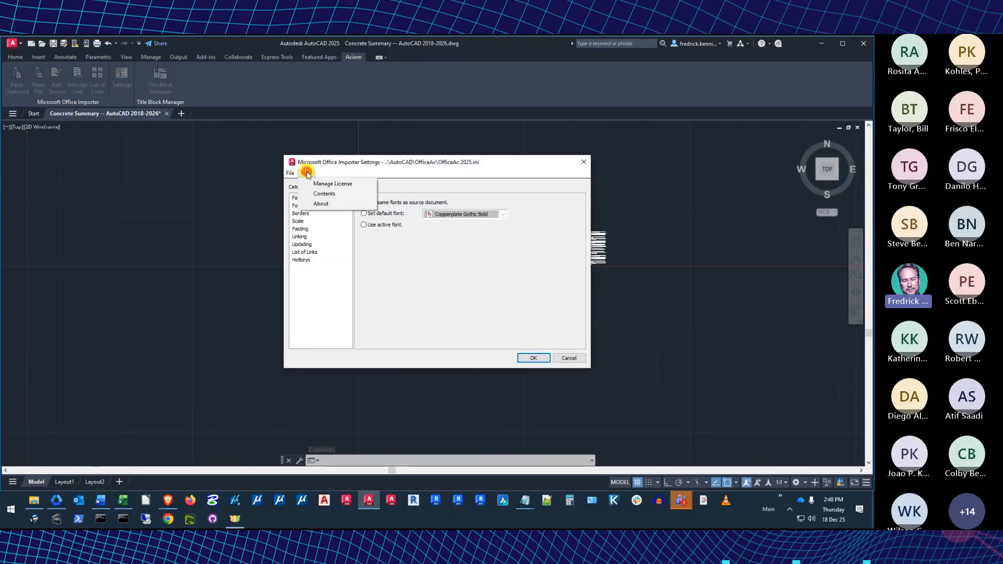
pyautogui.click(319, 193)
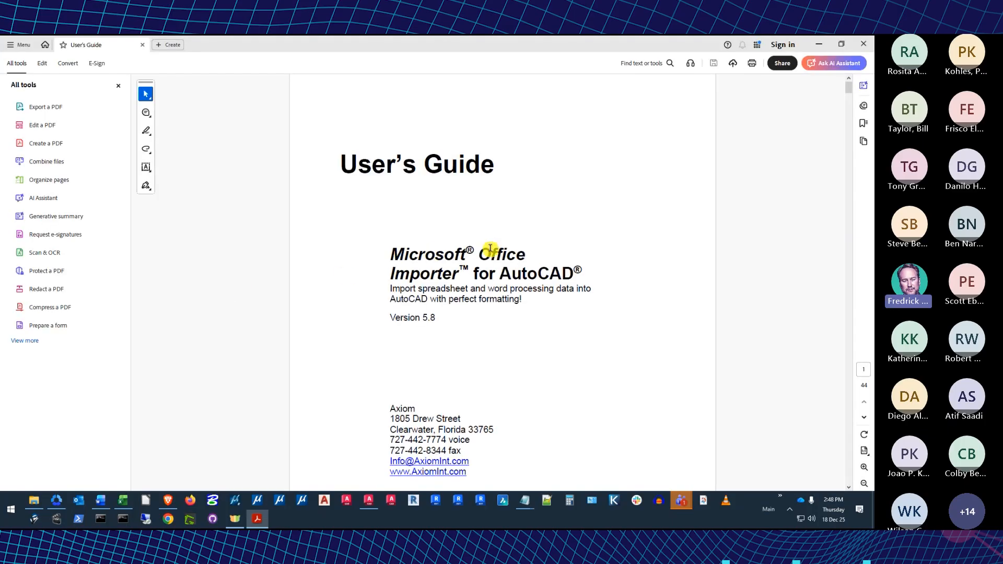
pyautogui.scroll(-12, 536, 251)
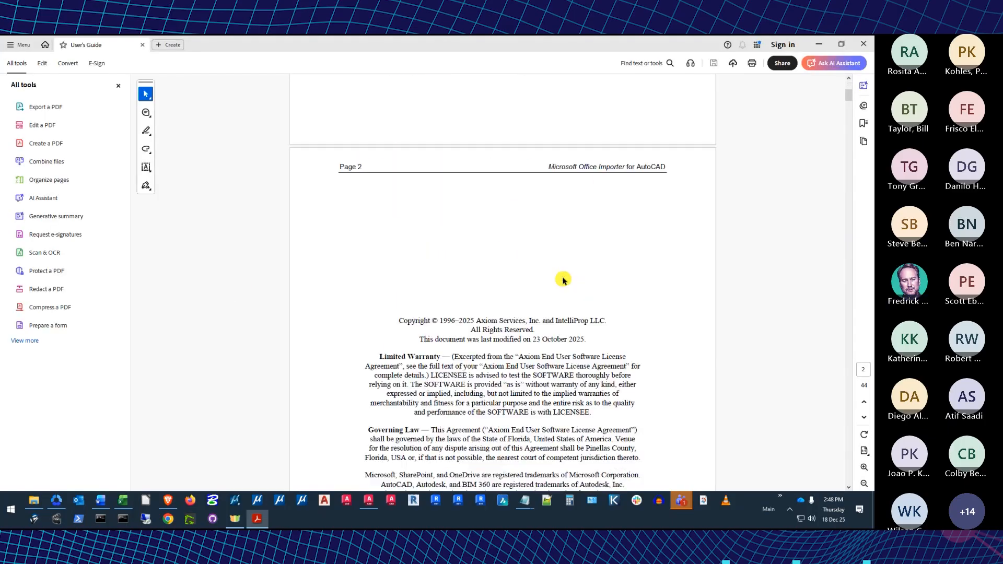
pyautogui.scroll(-10, 563, 280)
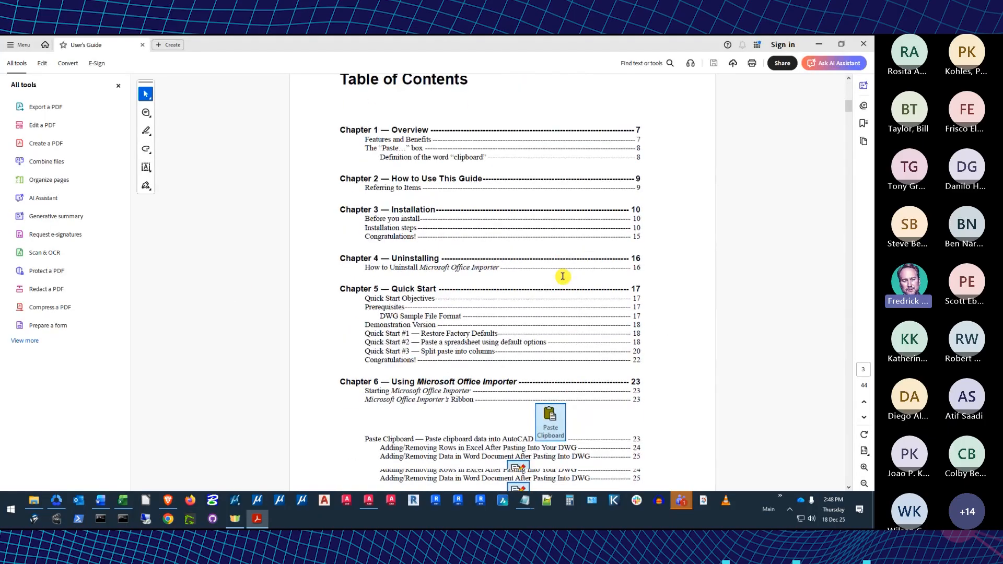
pyautogui.moveTo(338, 238); pyautogui.dragTo(547, 263)
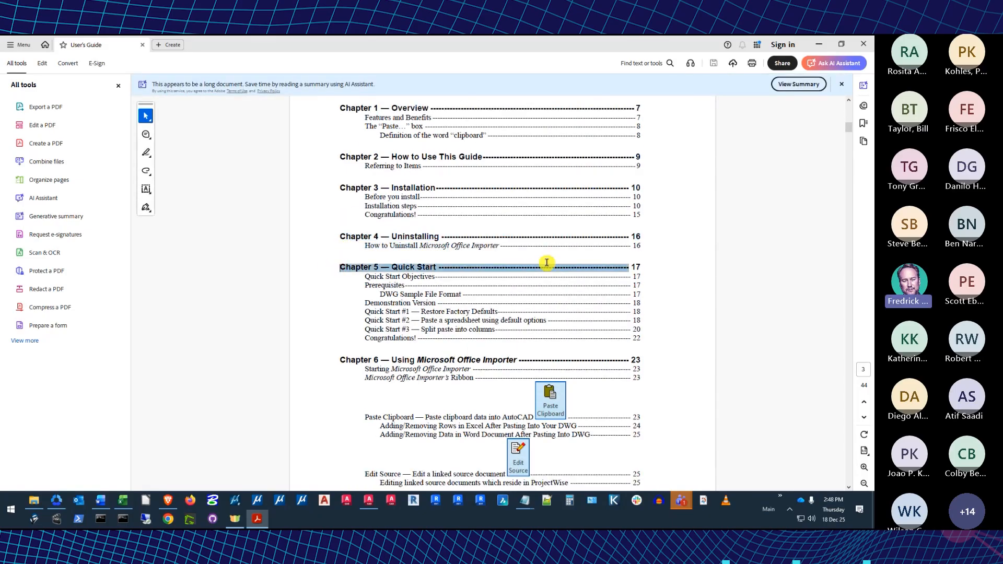
pyautogui.click(757, 236)
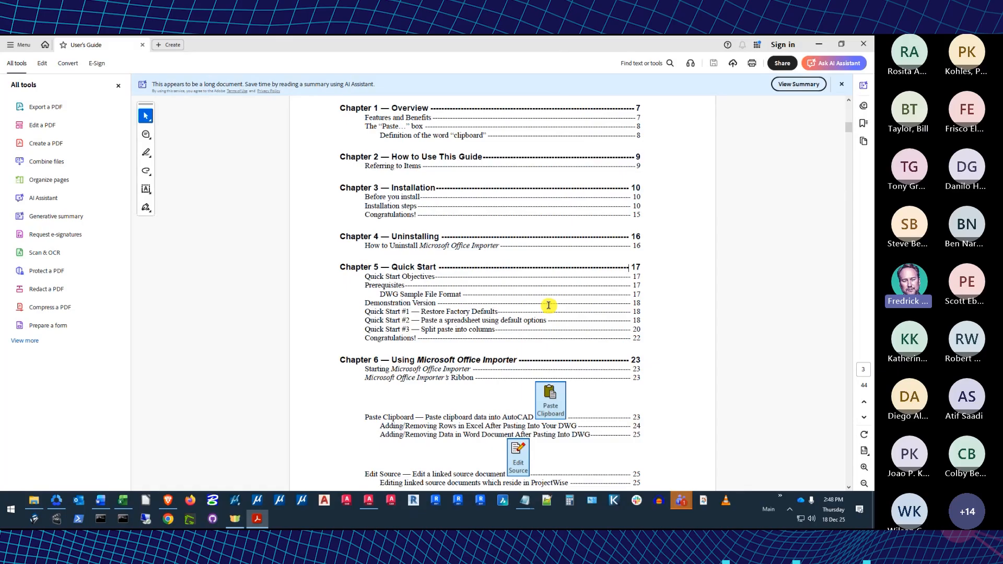
# - Review the Troubleshooting and New Features chapters in the guide's table of contents, and close the guide and importer settings
pyautogui.click(849, 487)
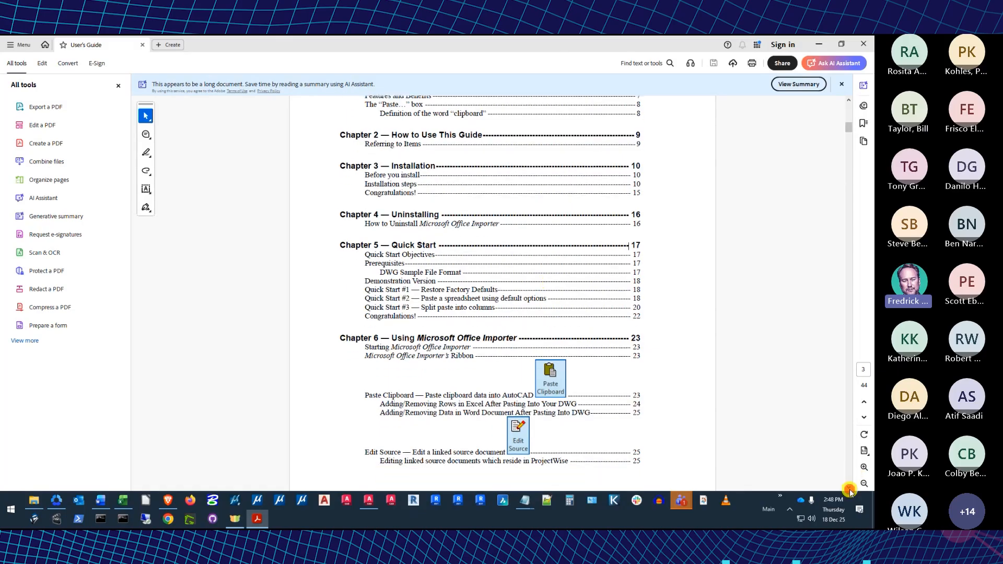
pyautogui.click(850, 489)
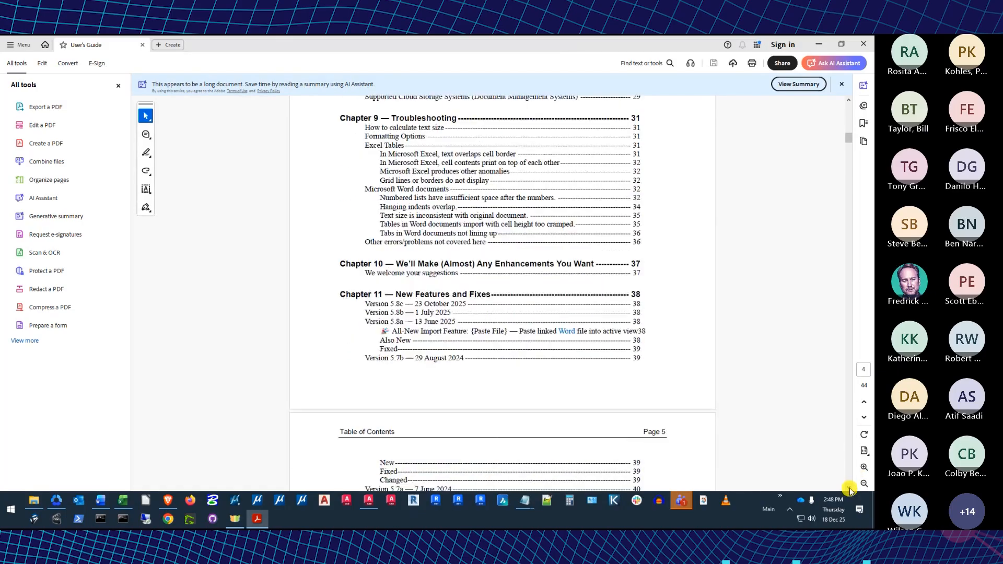
pyautogui.scroll(1, 759, 383)
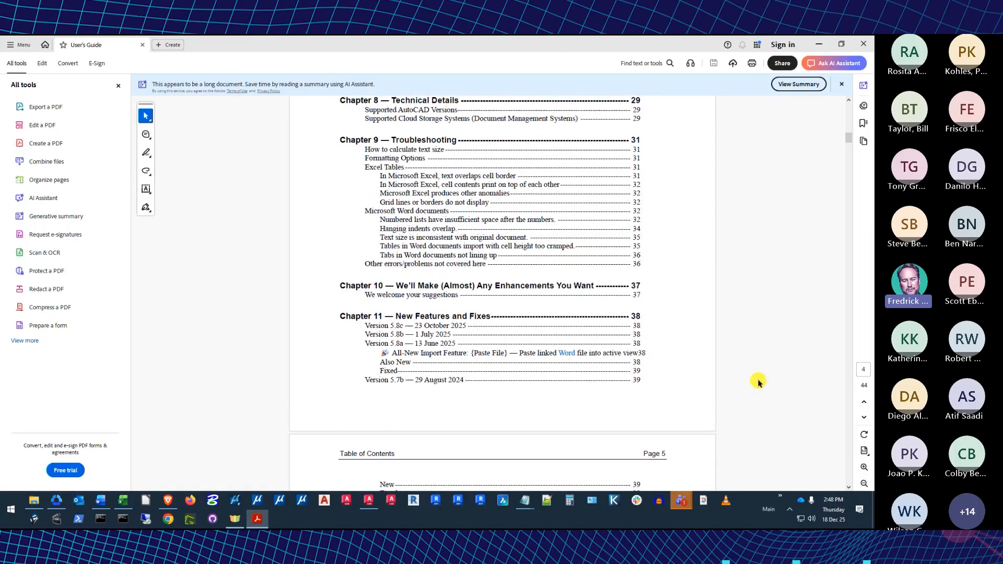
pyautogui.scroll(1, 510, 305)
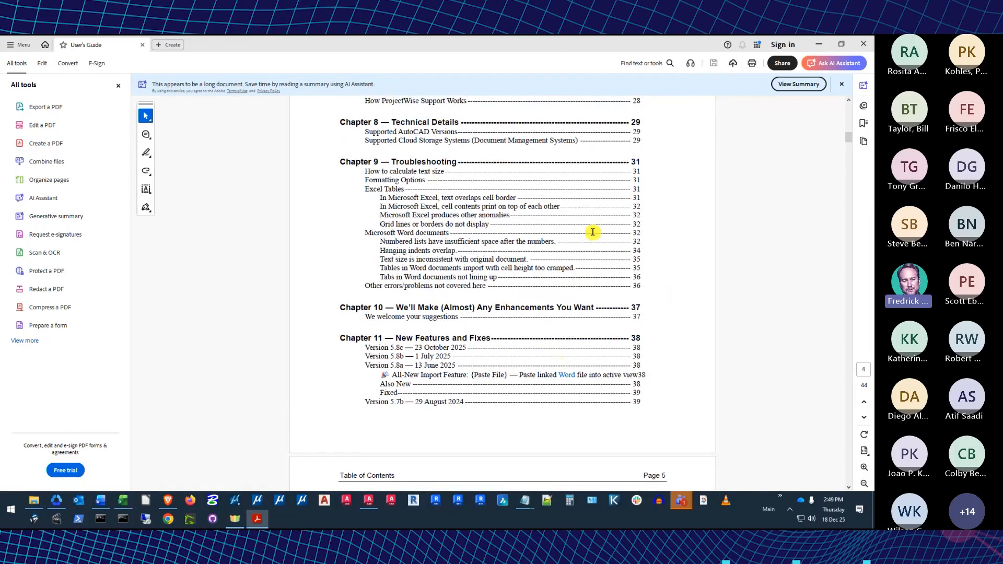
pyautogui.click(860, 44)
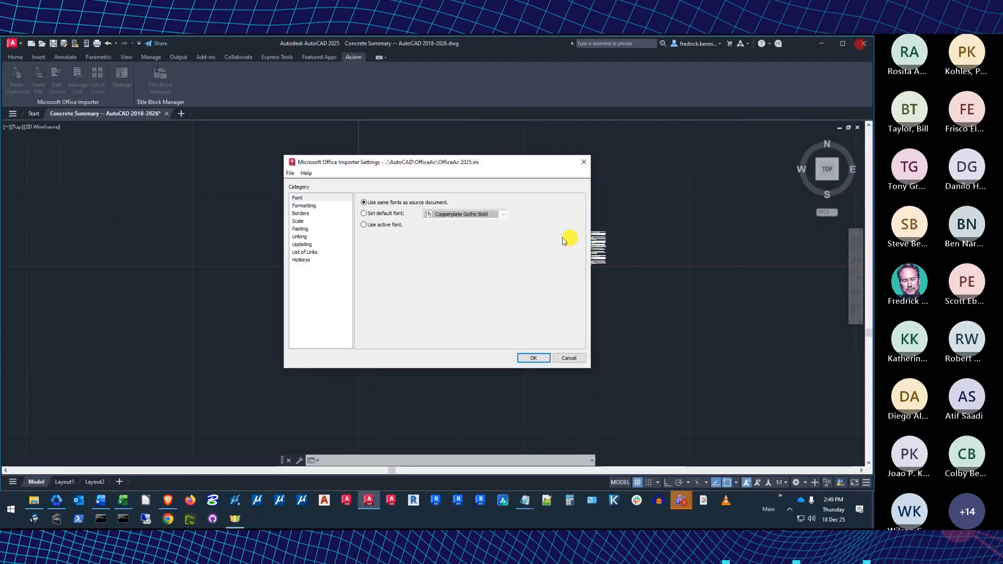
pyautogui.click(588, 164)
# - Open the Microsoft Office Importer's About page to view its product and license information
pyautogui.click(122, 76)
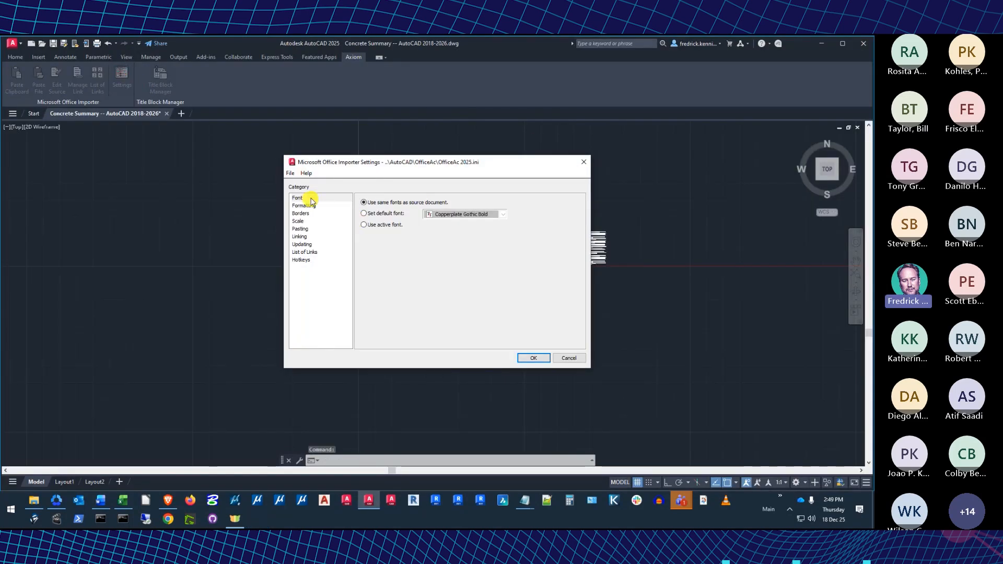
pyautogui.click(307, 174)
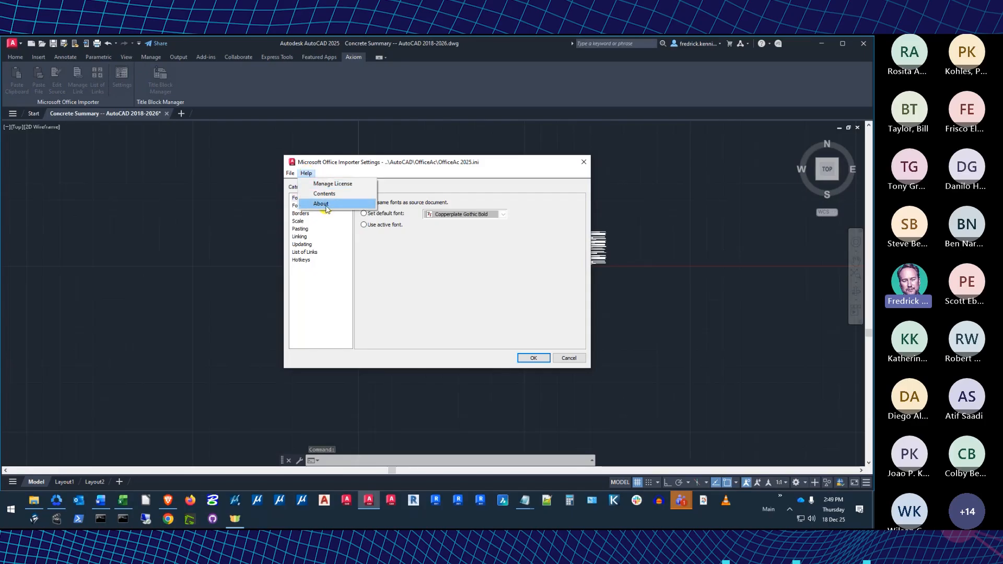
pyautogui.click(326, 206)
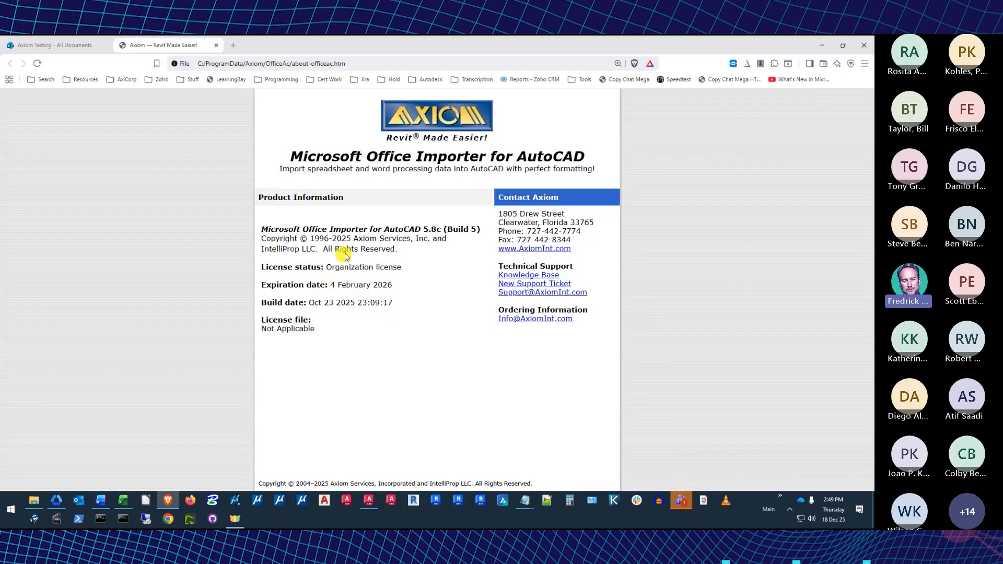
# - Enlarge the About page and highlight the product information block covering version, license status, expiration and build date
pyautogui.keyDown('ctrl'); pyautogui.scroll(1, 354, 250); pyautogui.keyUp('ctrl')
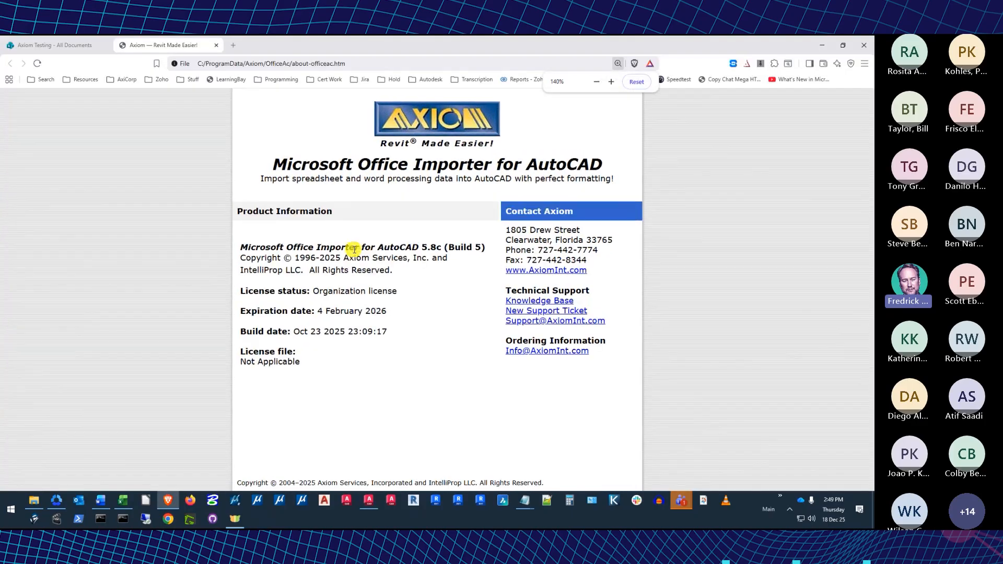
pyautogui.moveTo(240, 242); pyautogui.dragTo(342, 382)
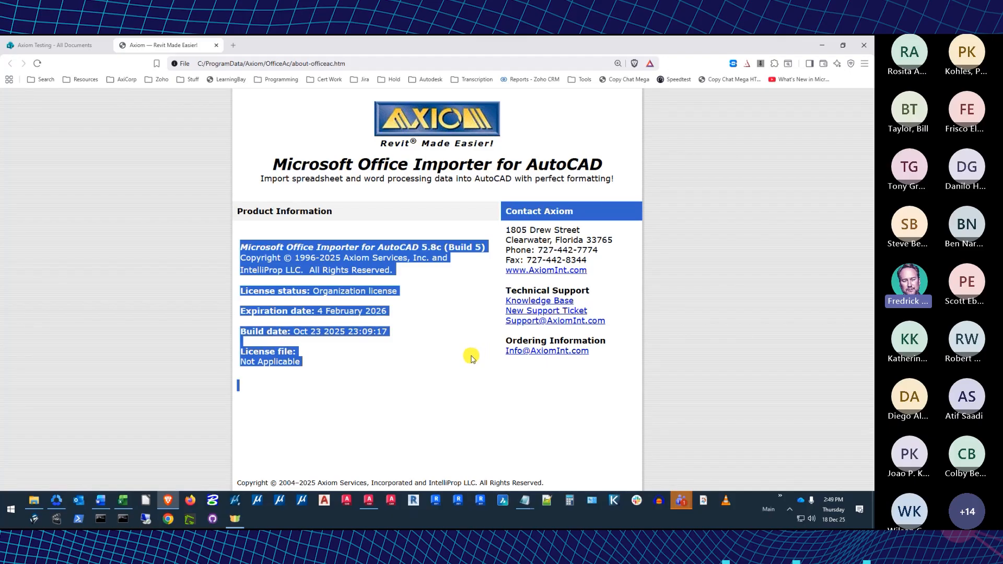
pyautogui.click(662, 262)
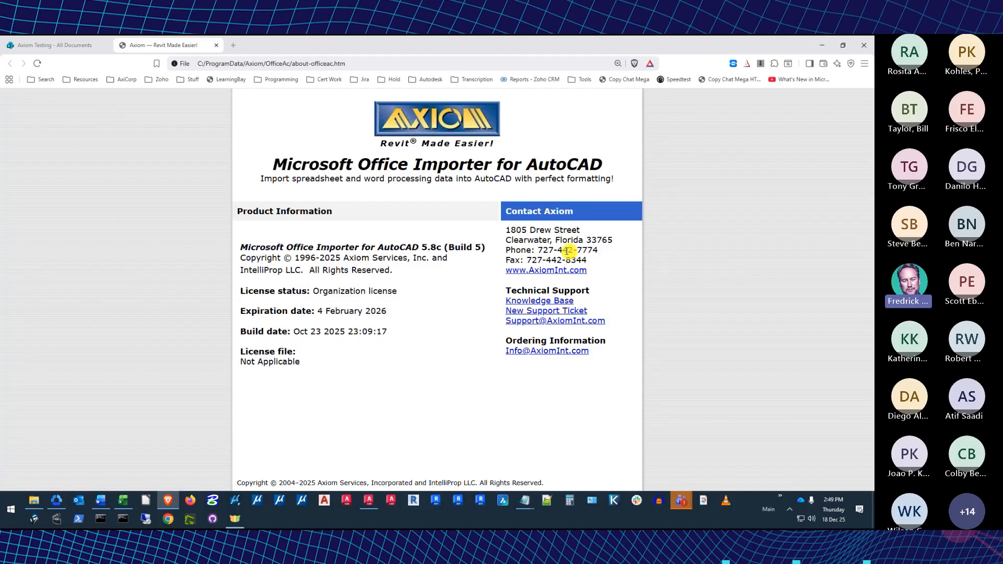
# - Highlight the company's phone number and technical support e-mail among the contact details on the About page
pyautogui.moveTo(539, 251); pyautogui.dragTo(599, 251)
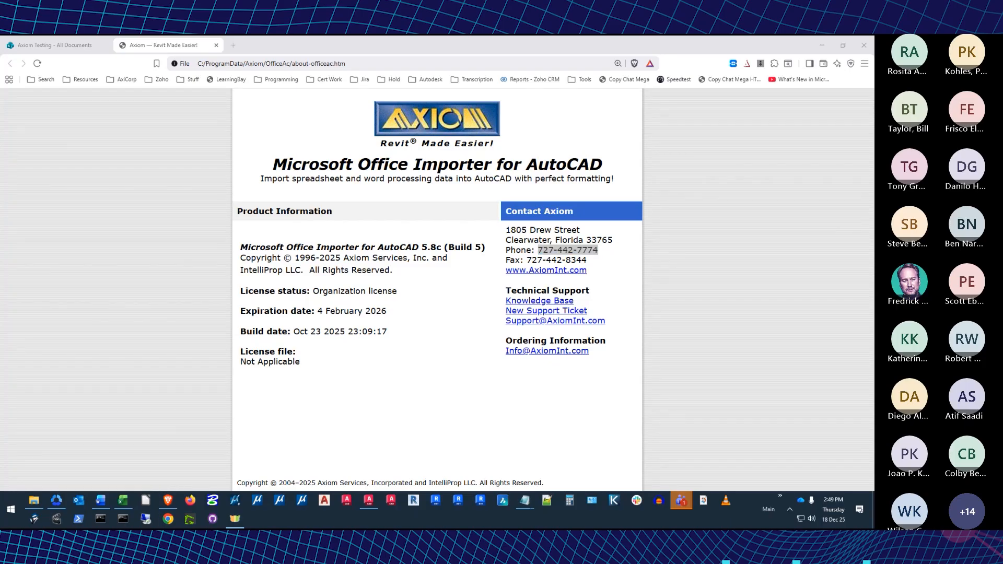
pyautogui.click(615, 248)
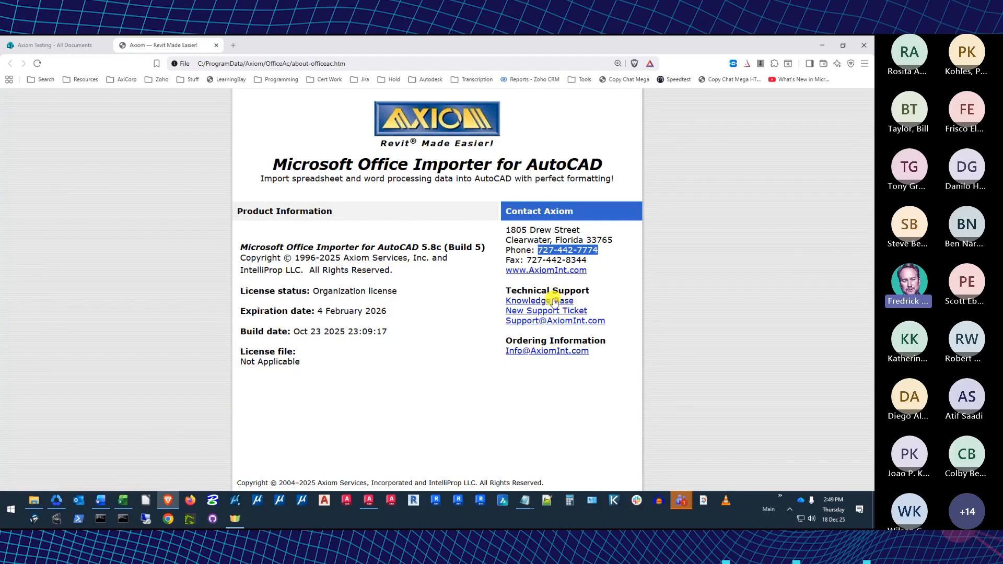
pyautogui.moveTo(547, 300); pyautogui.dragTo(689, 267)
pyautogui.moveTo(612, 321); pyautogui.dragTo(507, 322)
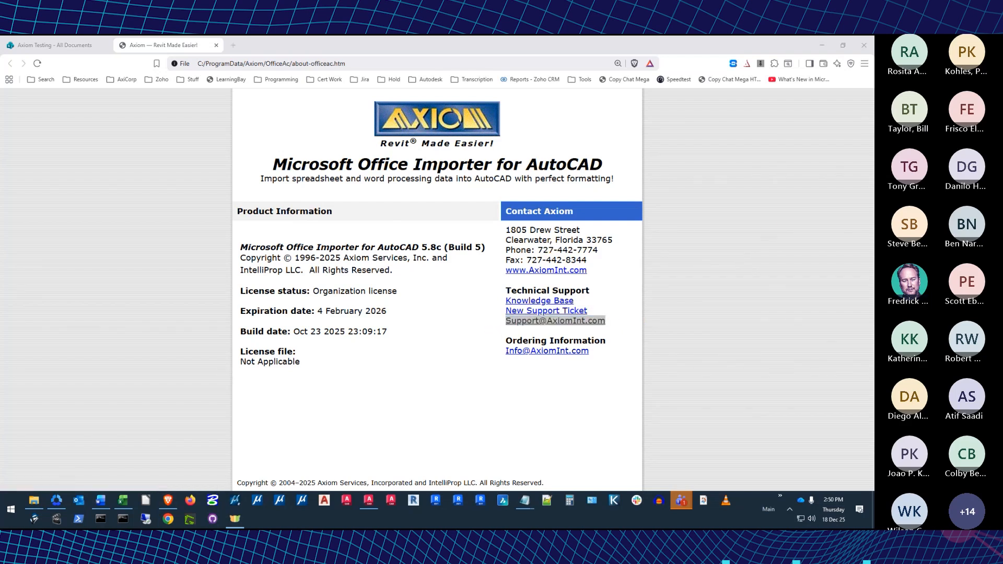
pyautogui.click(725, 283)
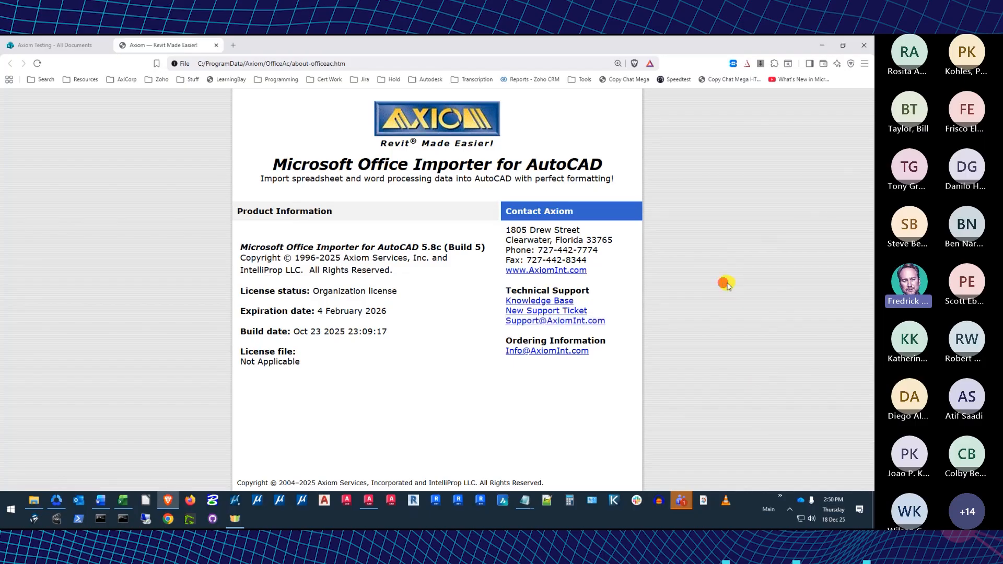